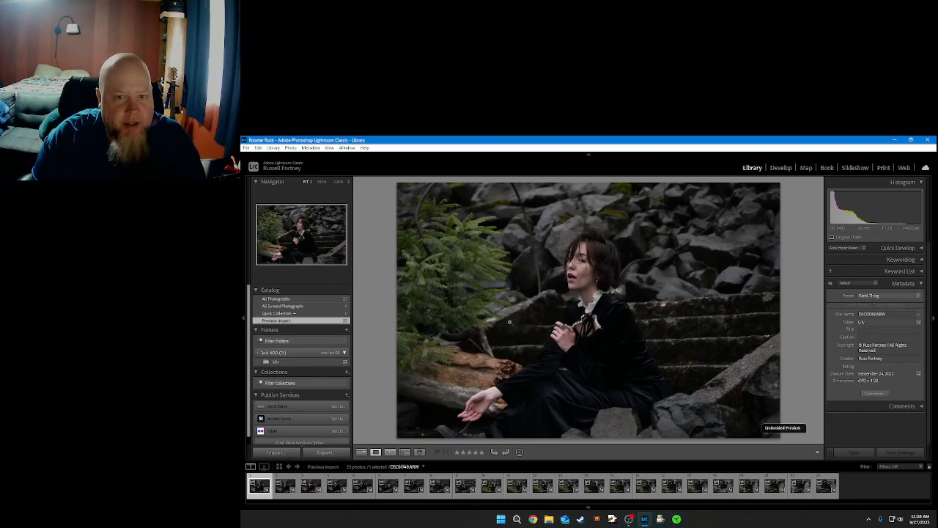
Rate the second photo (chin raised, hand on cheek) and the third photo (head resting on hand) three stars
key("Right")
key("Right")
key("Right")
key("Right")
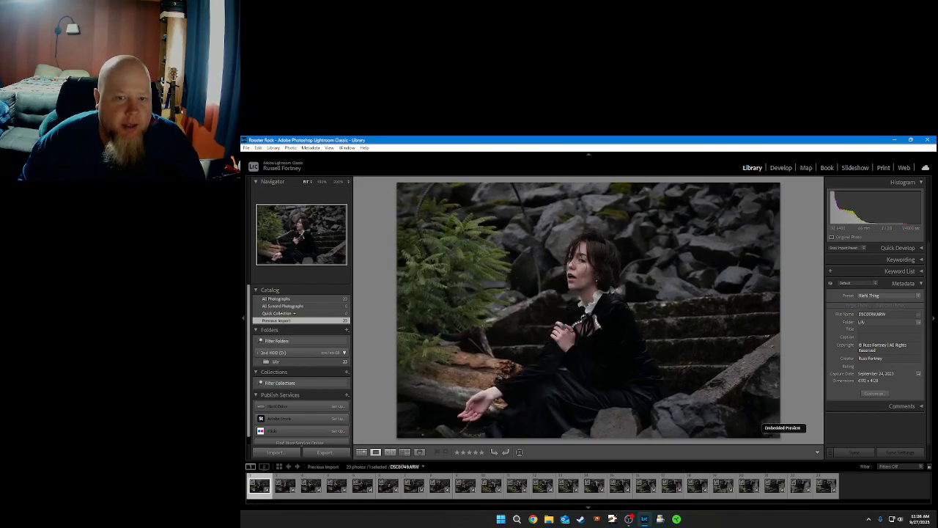
key("Right")
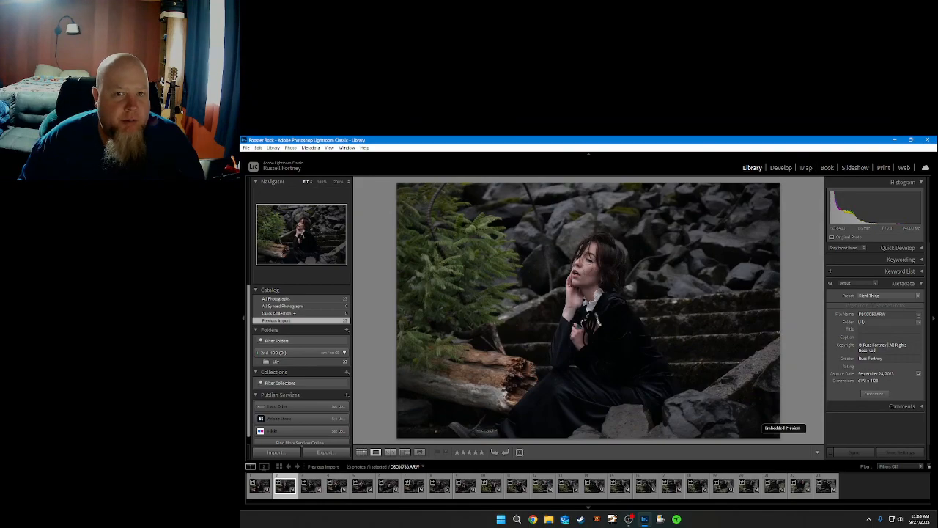
key("Right")
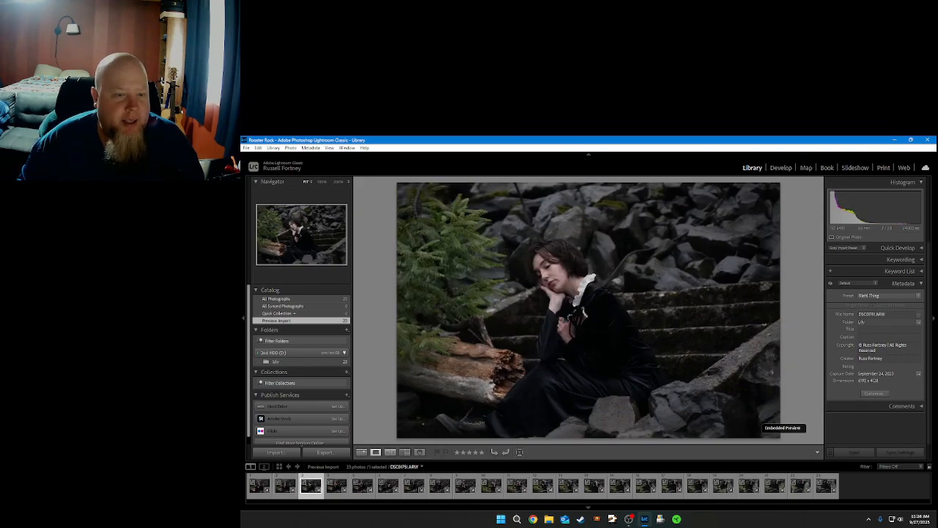
key("Left")
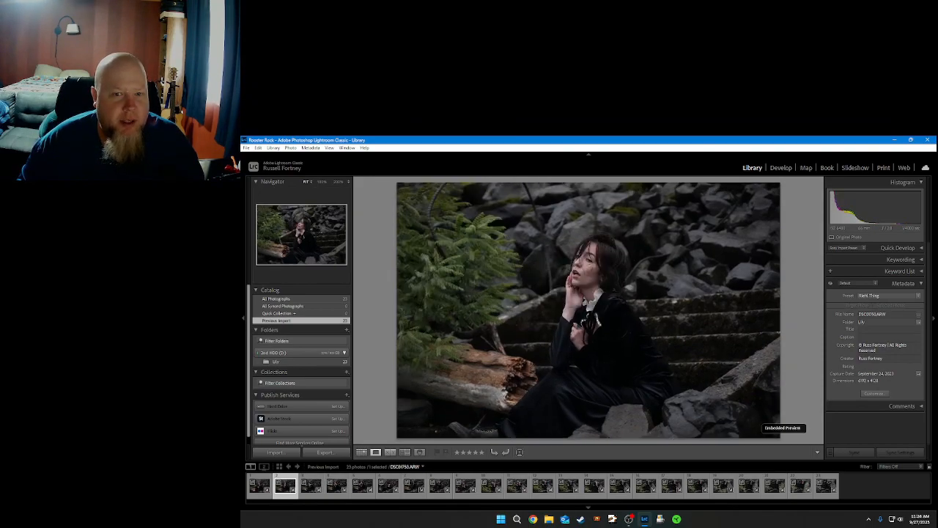
key("Right")
key("Left")
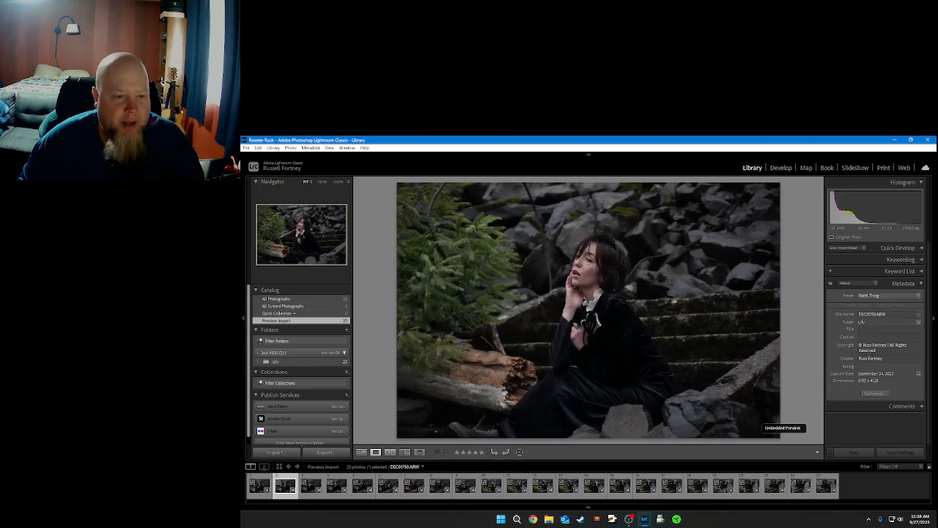
key("Right")
key("3")
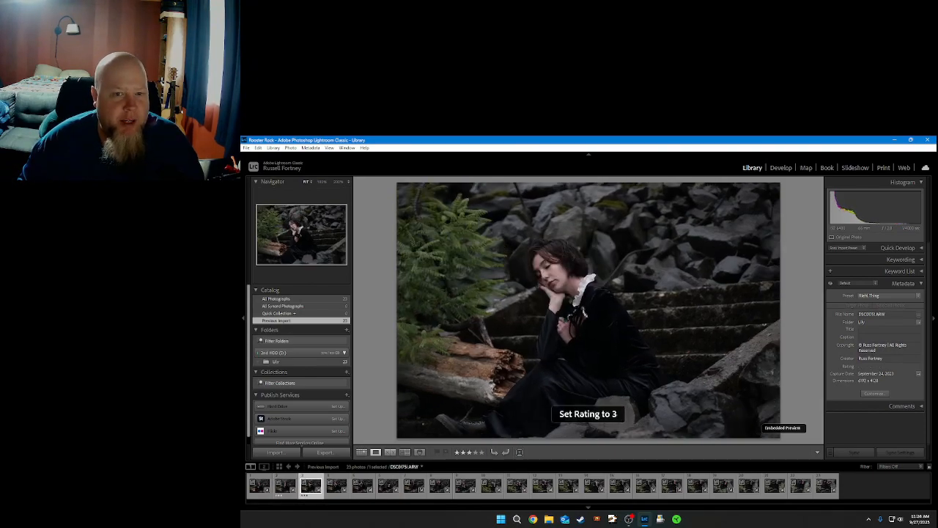
Review the fourth to seventh photos and compare them with the already starred head-on-hand pose
key("Right")
key("Right")
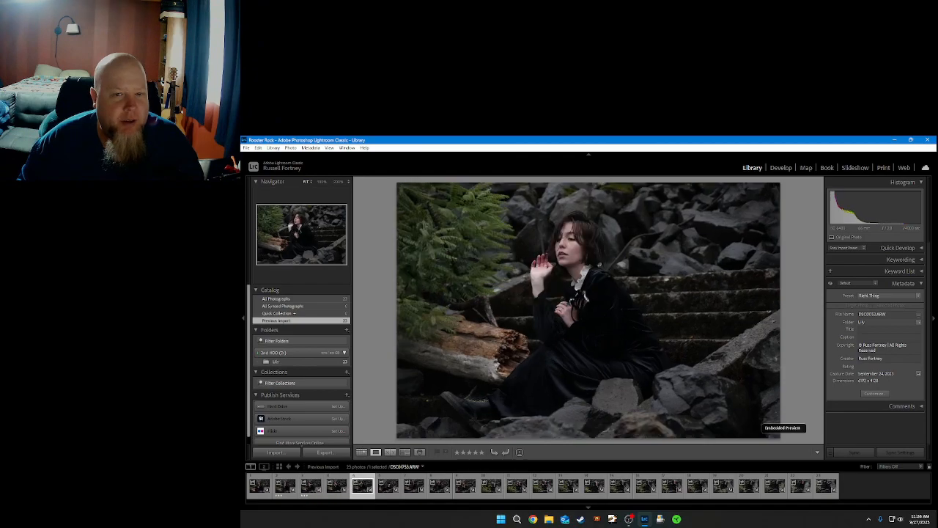
key("Right")
key("Right")
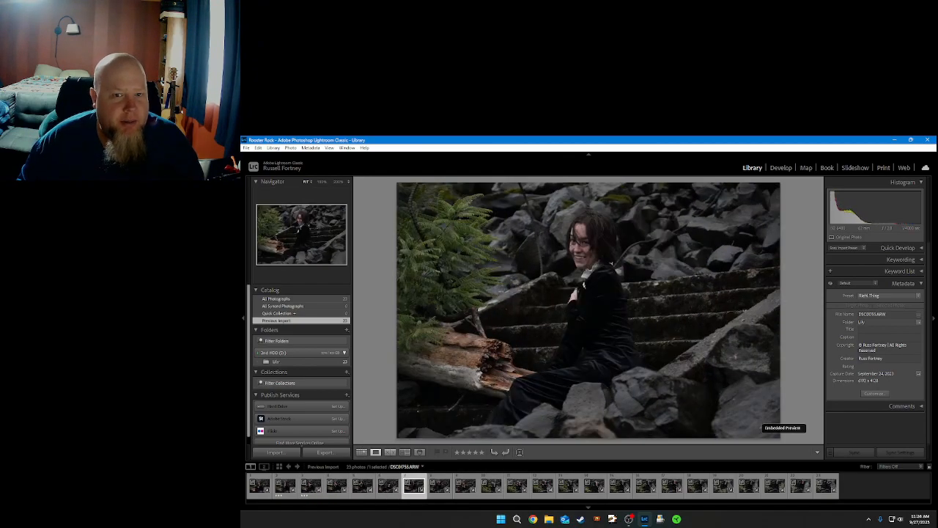
key("Left")
key("Left")
key("Left")
key("Left")
key("Left")
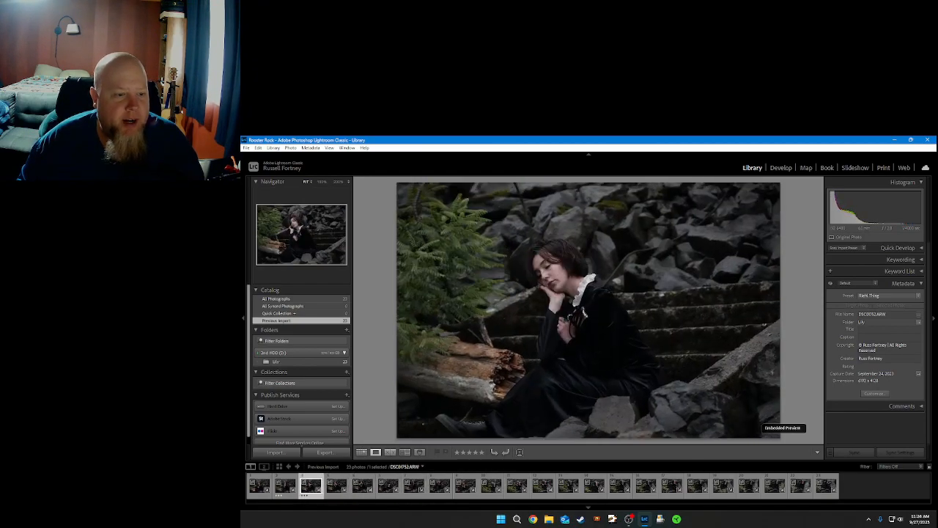
key("Right")
key("Right")
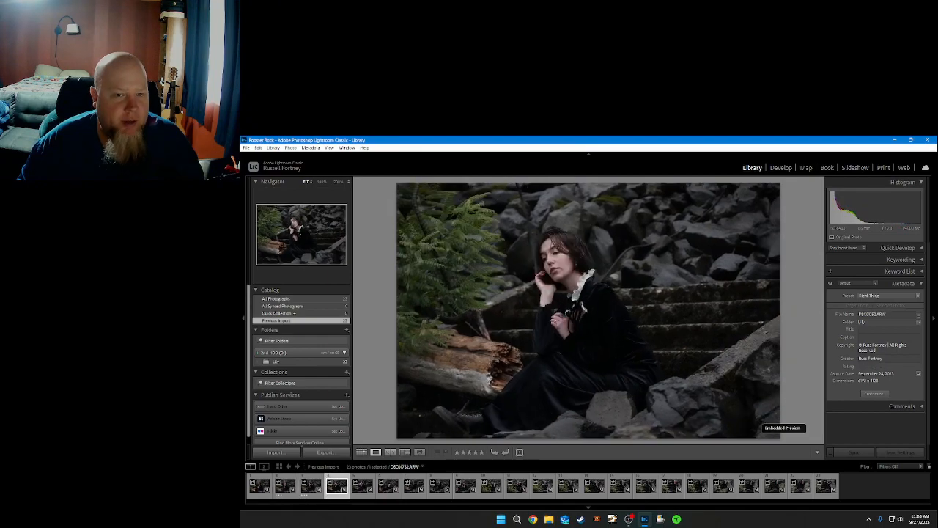
key("Left")
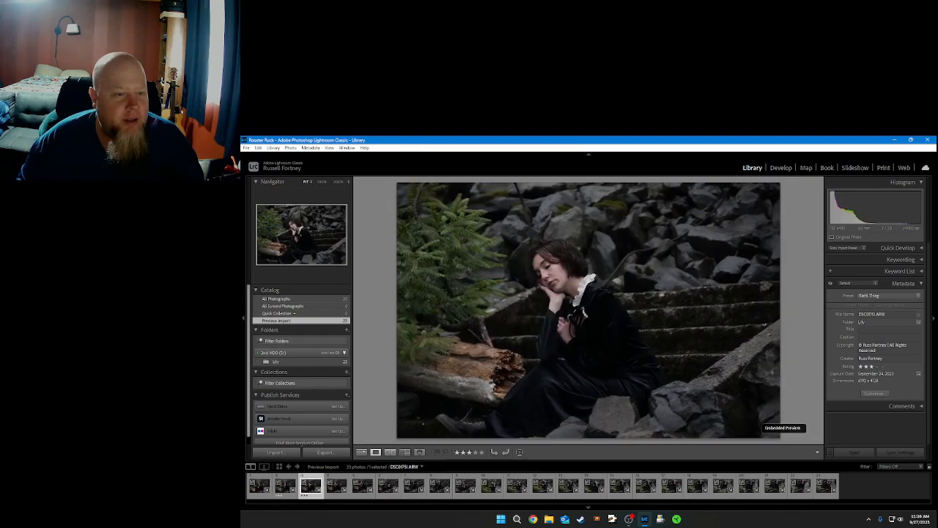
key("Left")
key("Right")
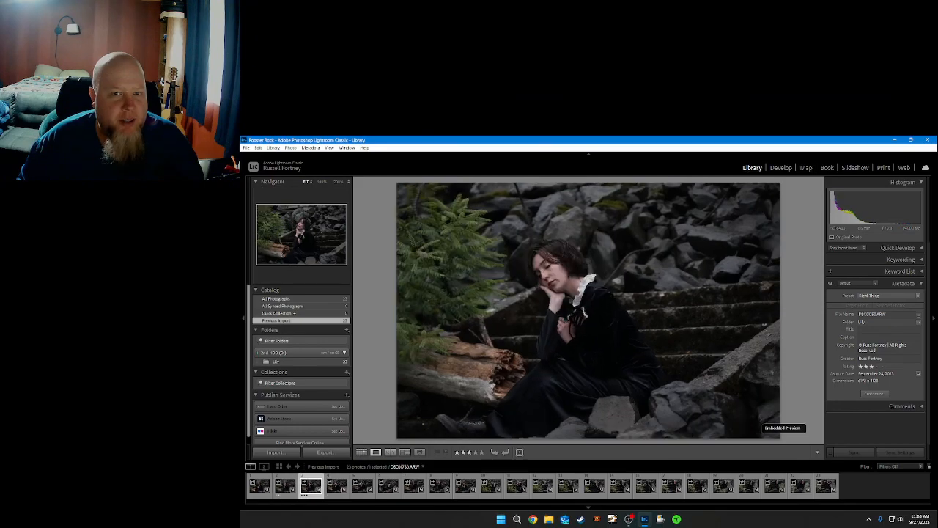
Rate the first photo, with the model's arm stretched out over the log, three stars
key("Left")
key("Left")
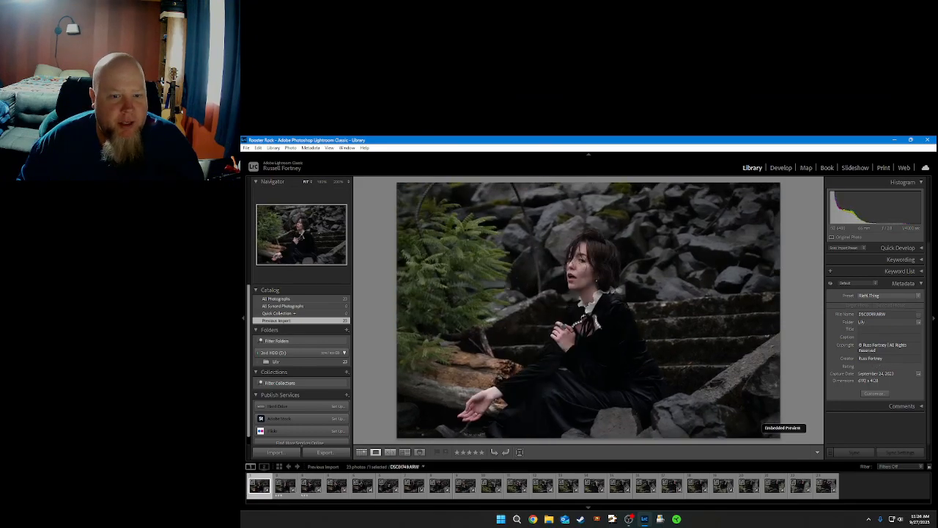
key("3")
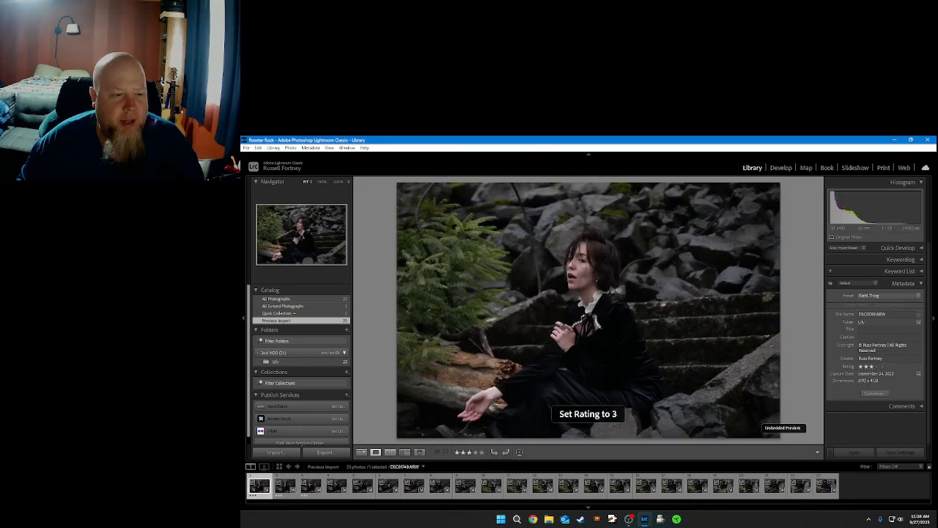
Compare the fourth and fifth photos with each other to judge which pose is worth keeping
key("Right")
key("Right")
key("Right")
key("Right")
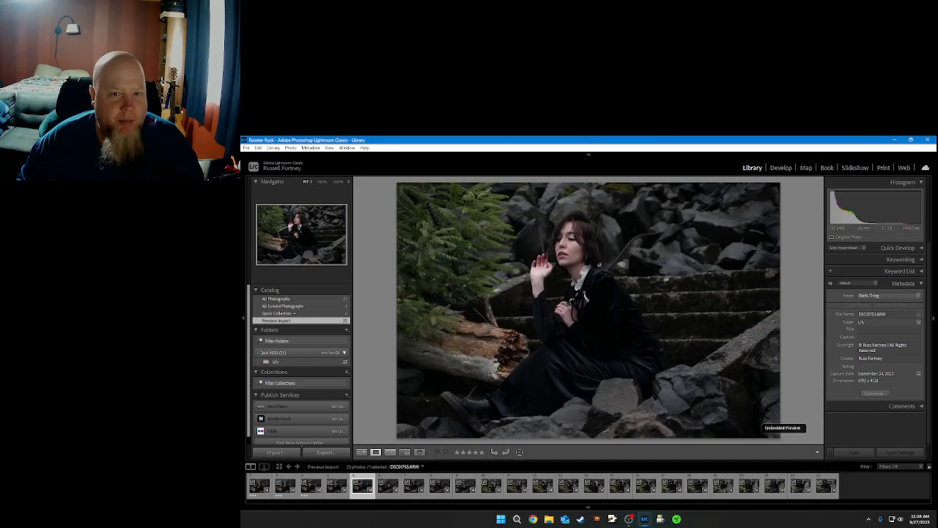
key("Left")
key("Right")
key("Left")
key("Right")
key("Right")
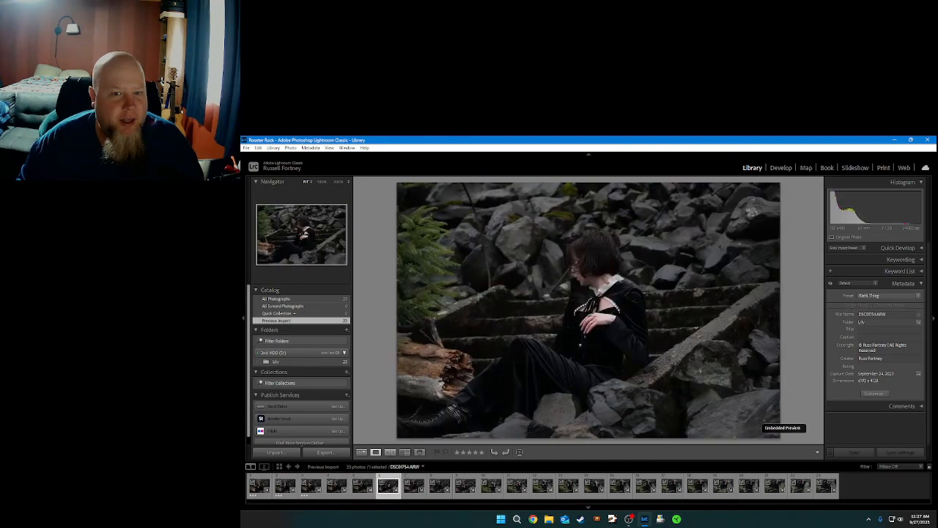
Rate the tenth photo, the laughing seated shot framed by foliage, three stars
key("Right")
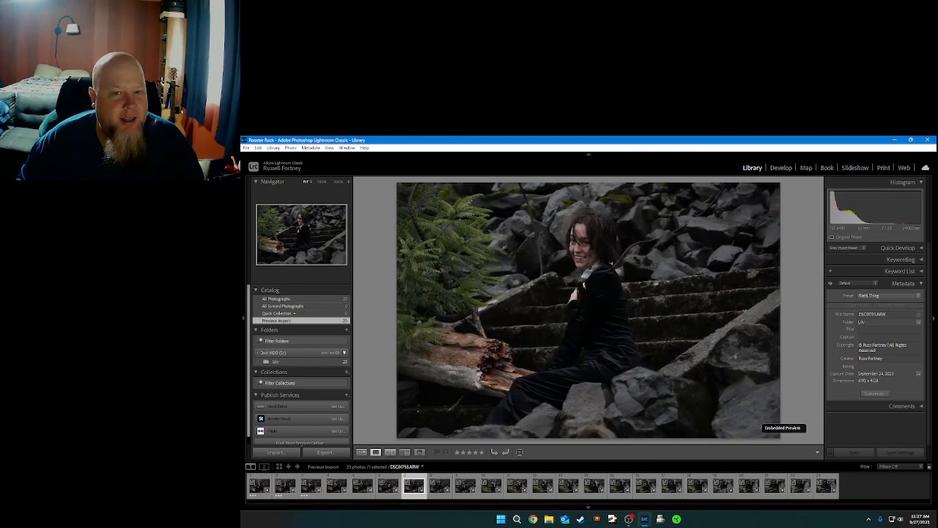
key("Right")
key("Right")
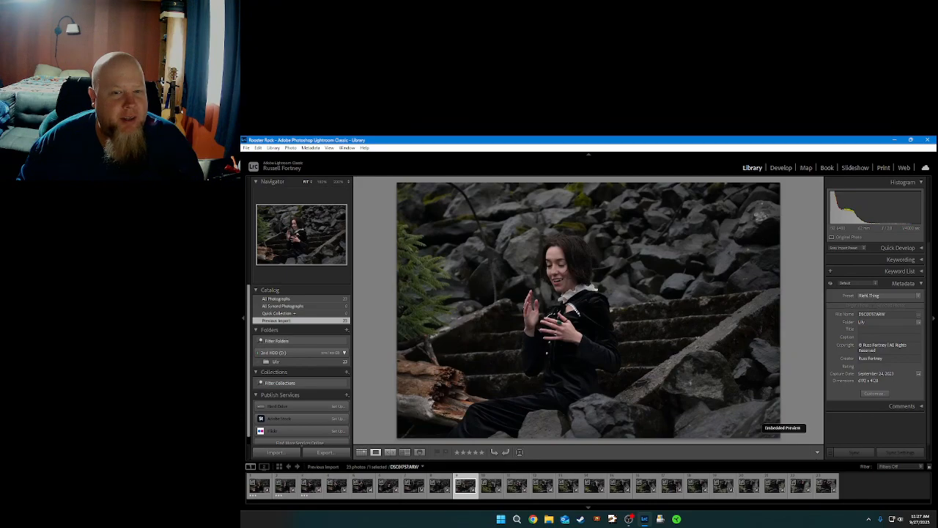
key("Right")
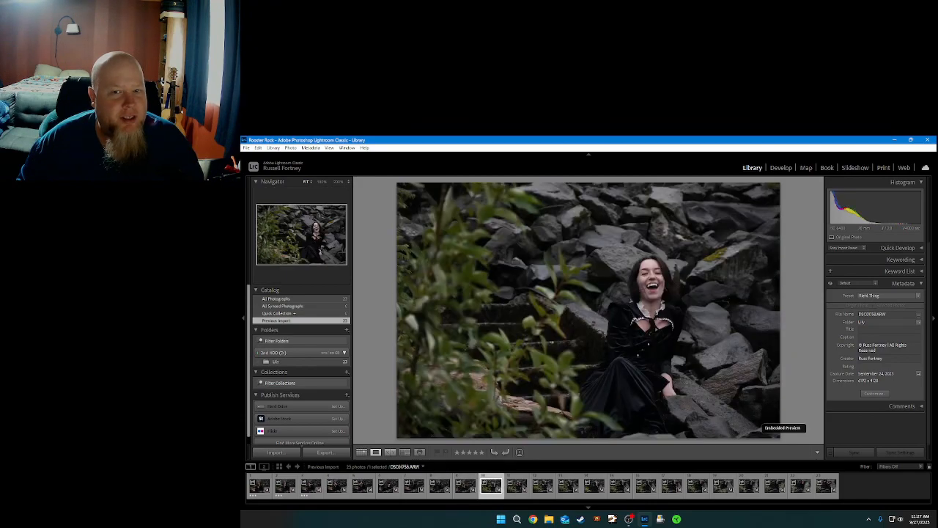
key("Left")
key("Right")
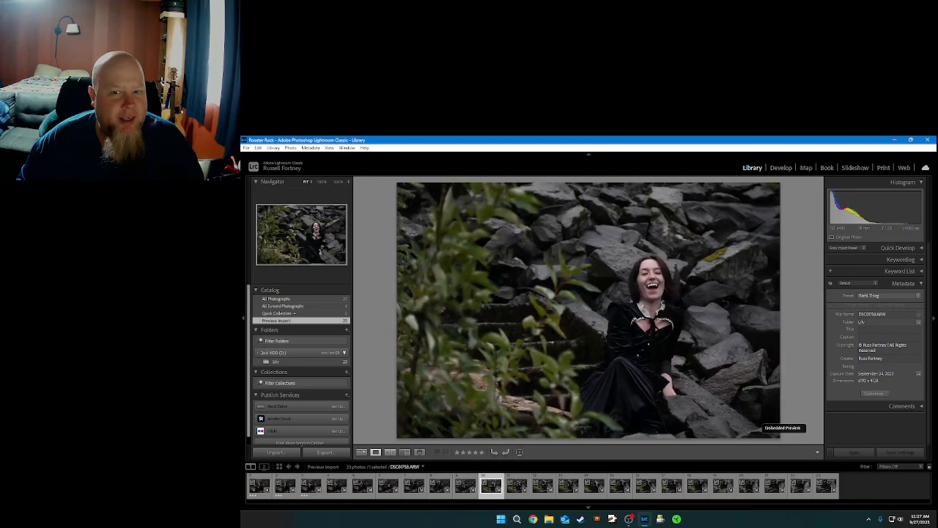
key("3")
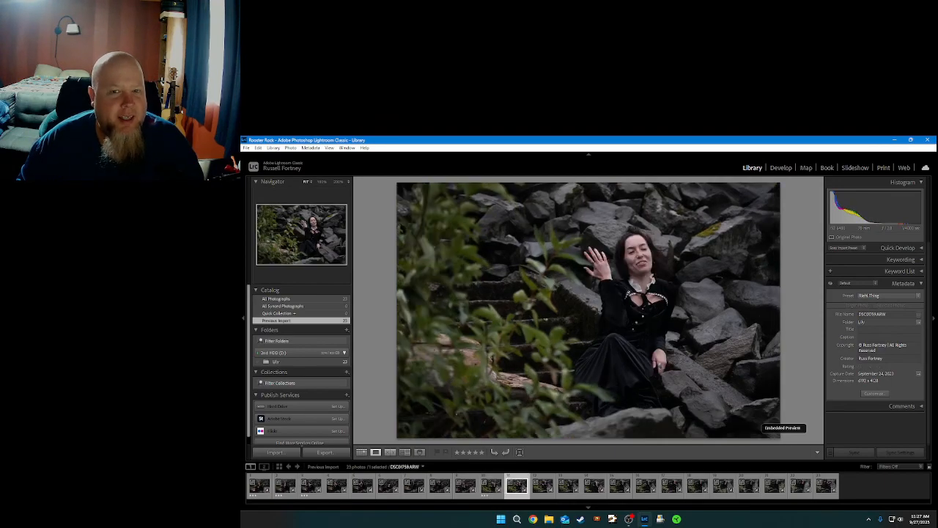
Go back to the seventh photo, with the model smiling over her shoulder, and rate it three stars
key("Left")
key("Right")
key("Left")
key("Left")
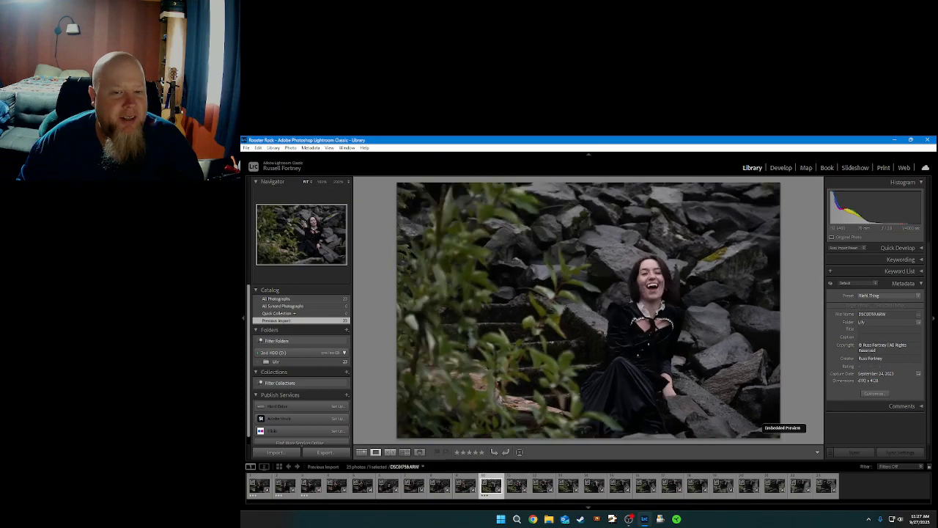
key("Left")
key("Left")
key("Left")
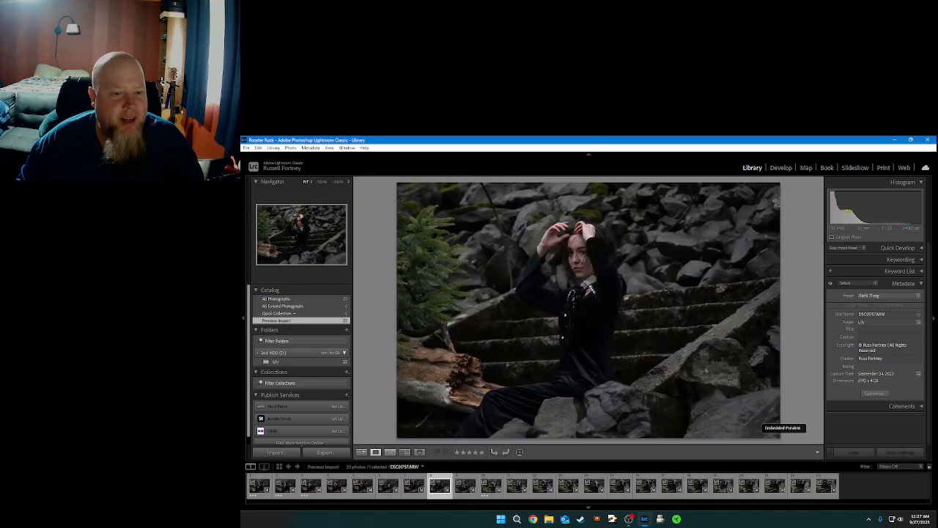
key("Right")
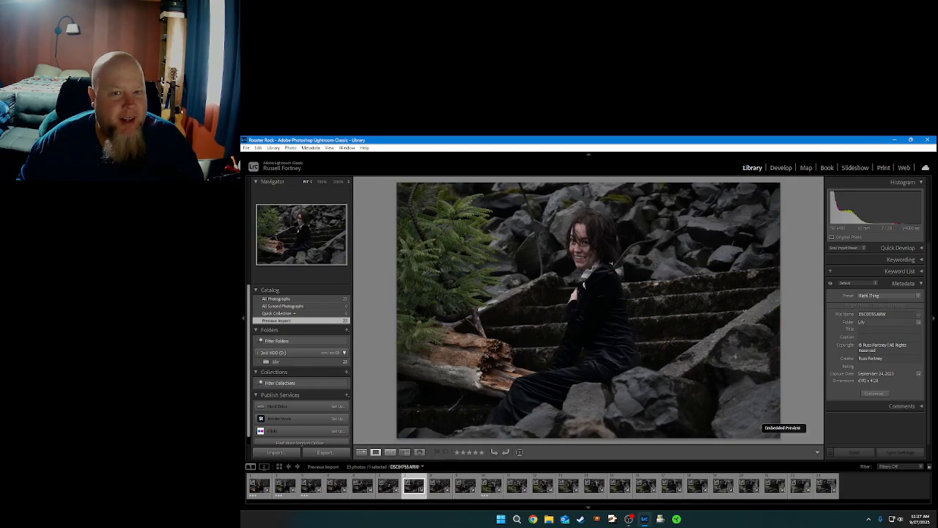
key("3")
Rate the twelfth photo, the laughing shot with both hands spread, three stars
key("Right")
key("Right")
key("Right")
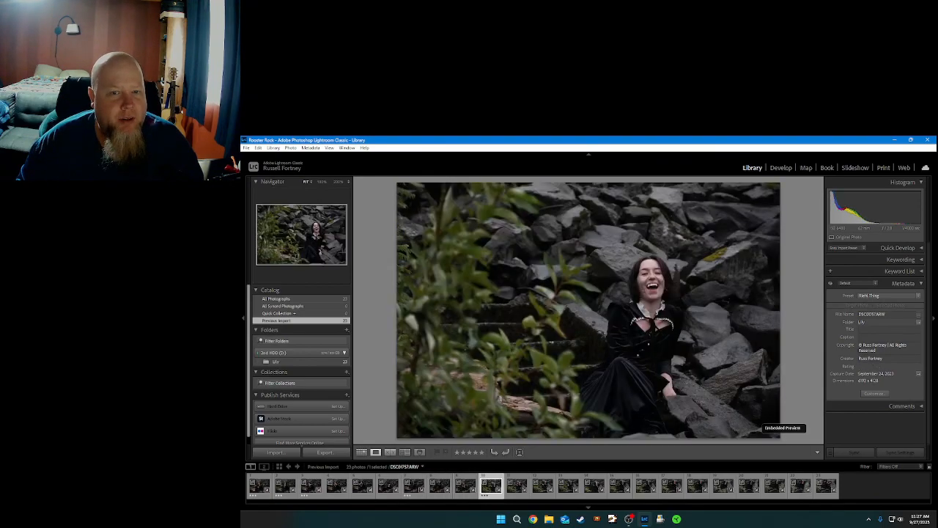
key("Left")
key("Right")
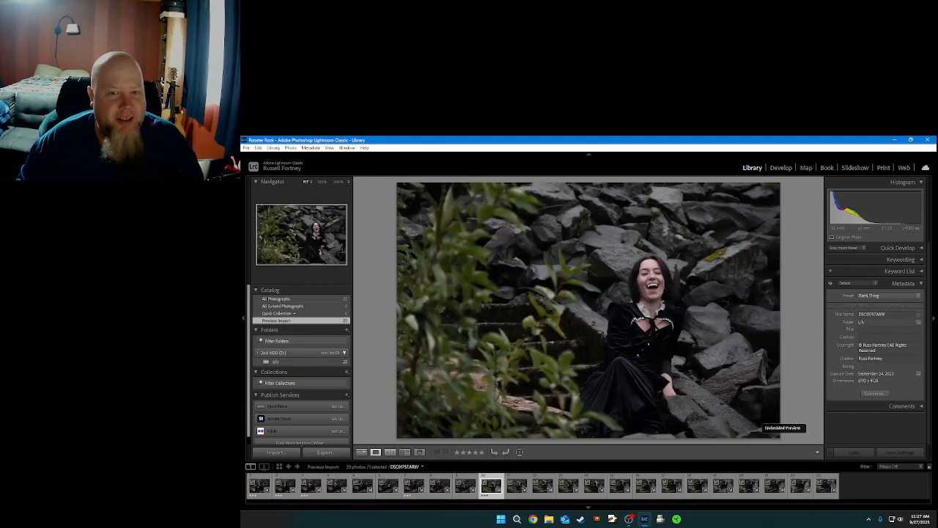
key("Right")
key("Right")
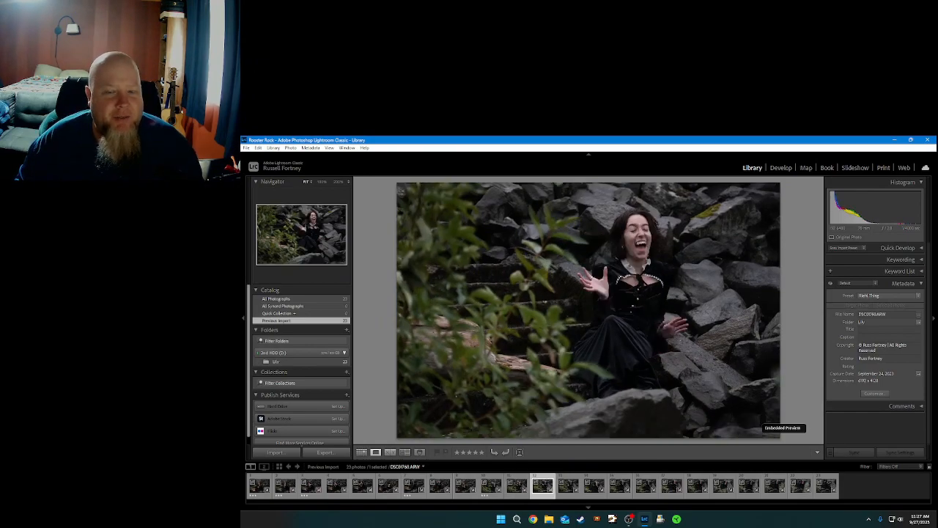
key("5")
Rate the thirteenth photo, the similar laughing shot, three stars and clear the rating from the twelfth
key("Right")
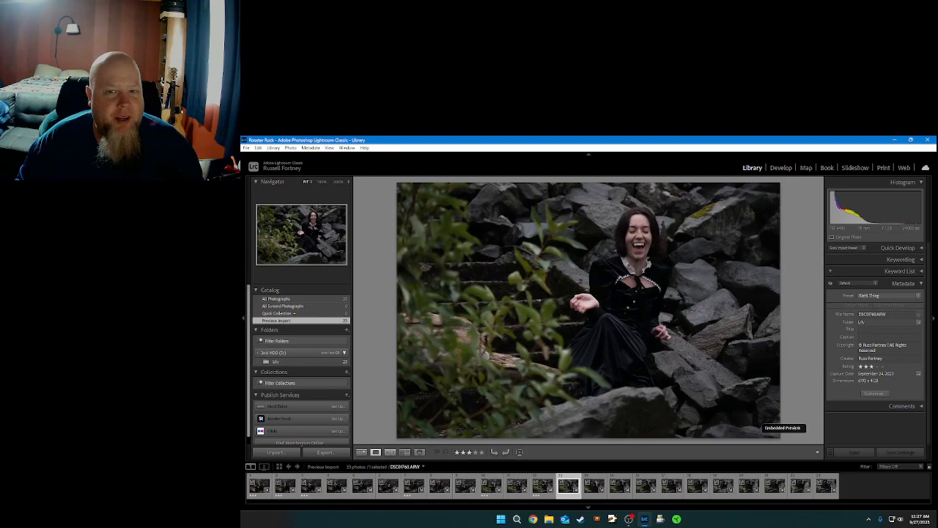
key("3")
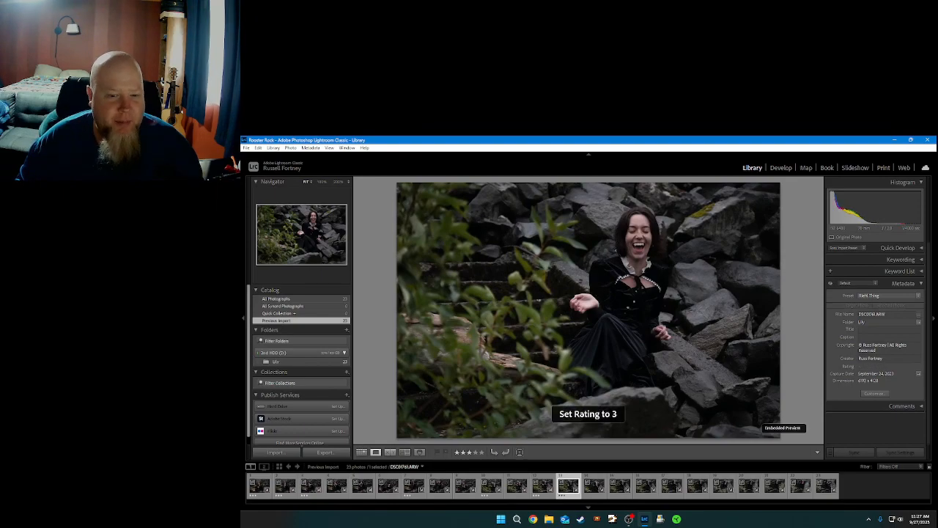
key("Left")
key("0")
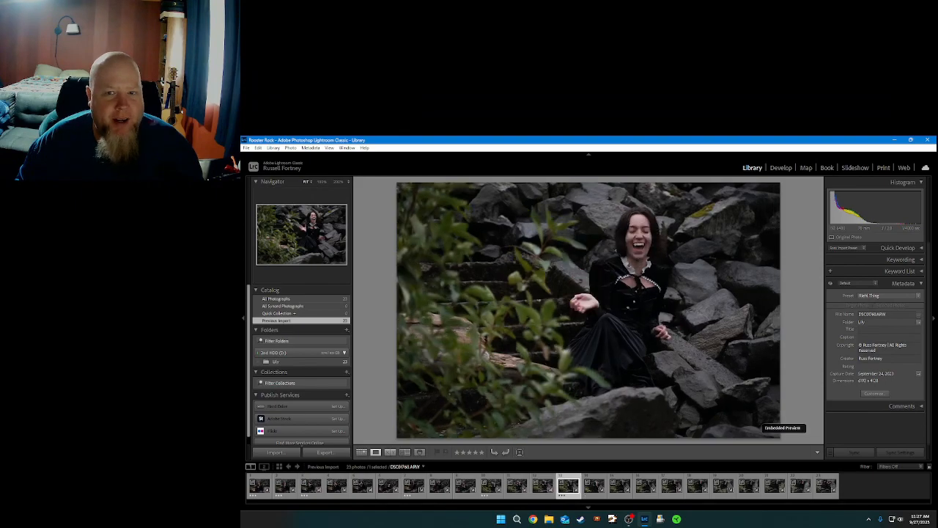
Skip the blurry fourteenth photo and rate the fifteenth, laughing with a hand at the chin, three stars
key("Right")
key("Right")
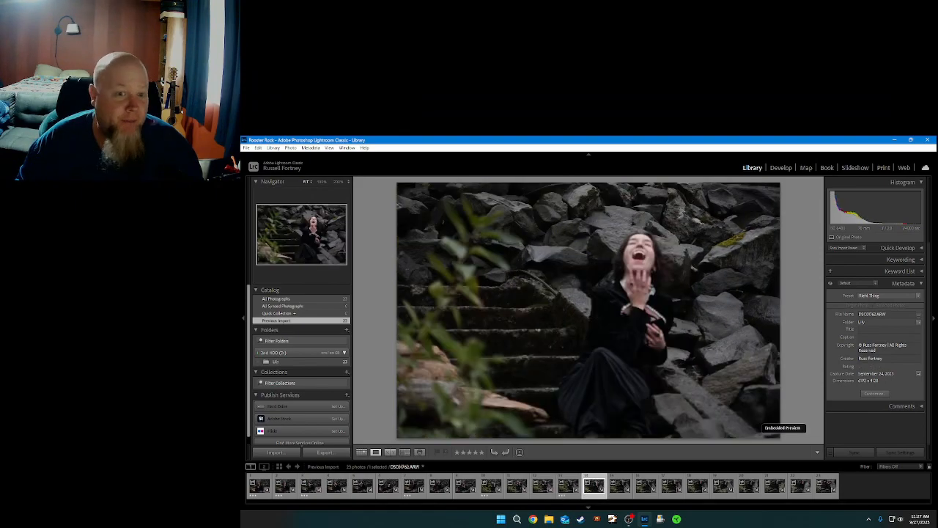
key("Right")
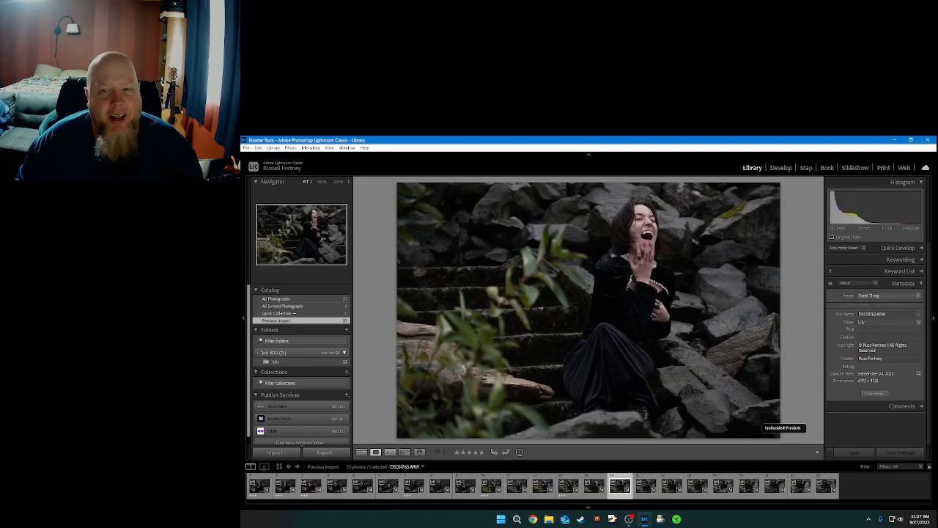
key("3")
Rate the sixteenth and eighteenth photos of the laughing pose three stars, leaving the seventeenth unrated
key("Right")
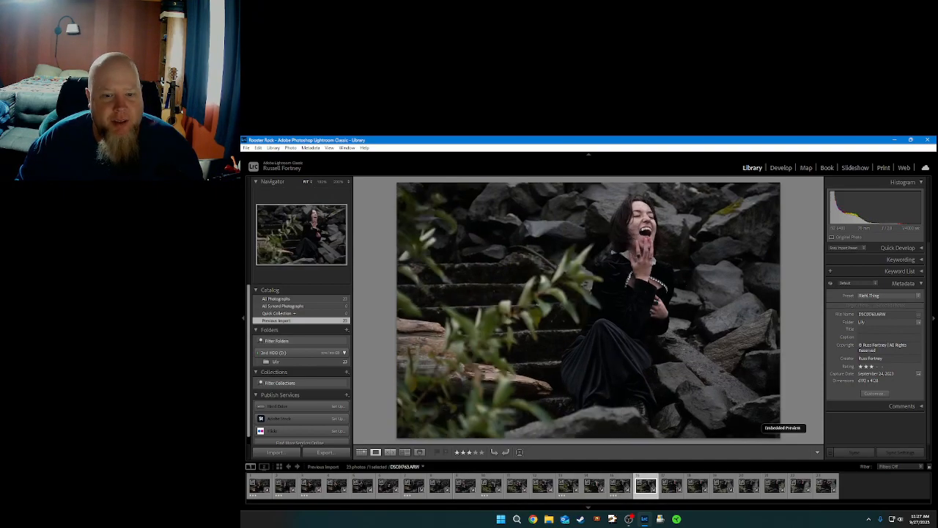
key("Right")
key("3")
key("Right")
key("Right")
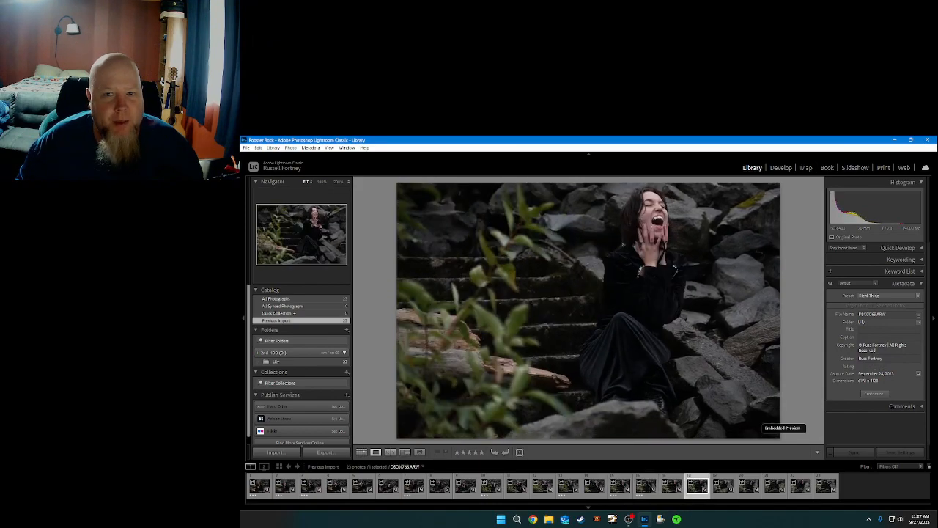
key("3")
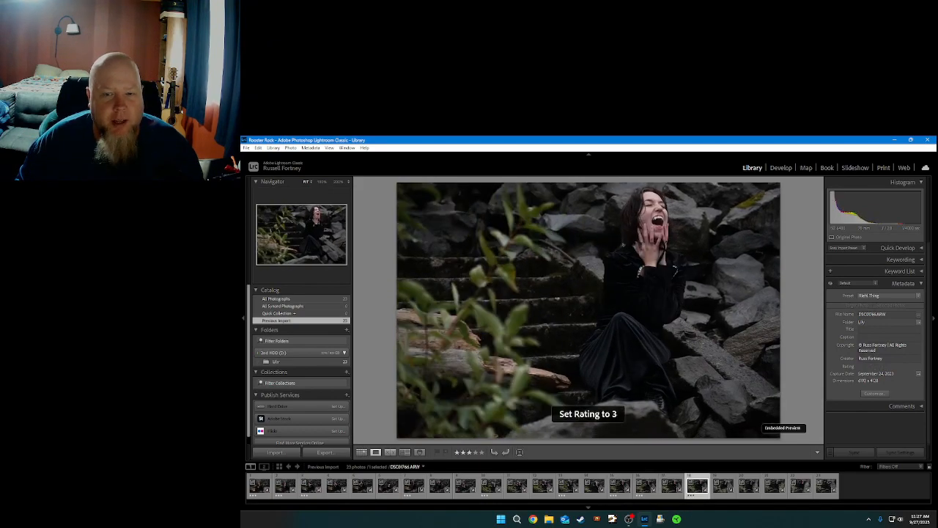
Recheck the seventeenth and eighteenth photos, then rate the nineteenth, laughing with both hands at the face, three stars
key("Left")
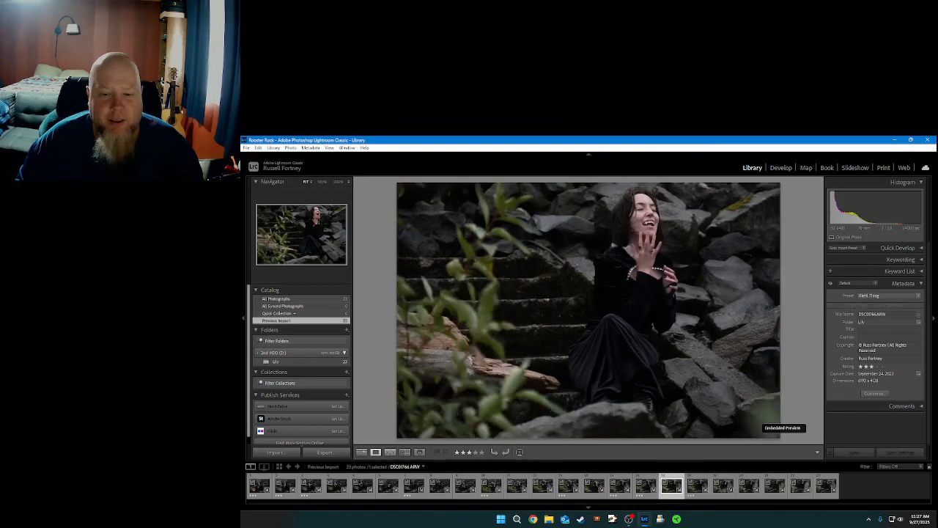
key("Left")
key("Right")
key("Right")
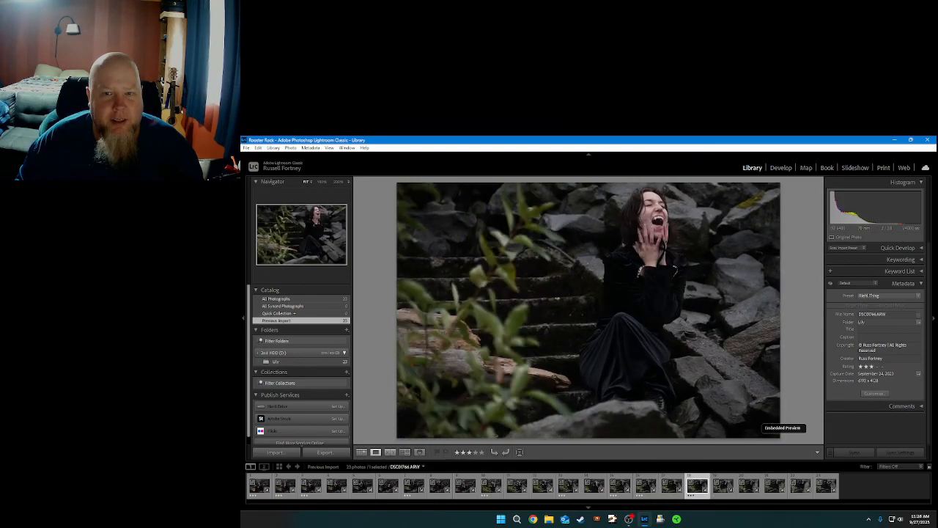
key("Right")
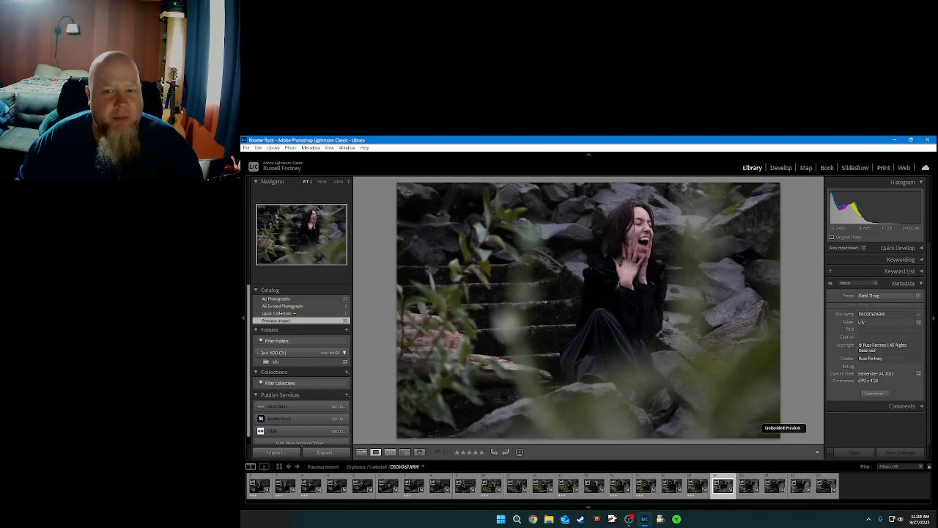
key("3")
Rate the twentieth photo, the calm pose with both hands on the cheeks, three stars
key("Right")
key("Right")
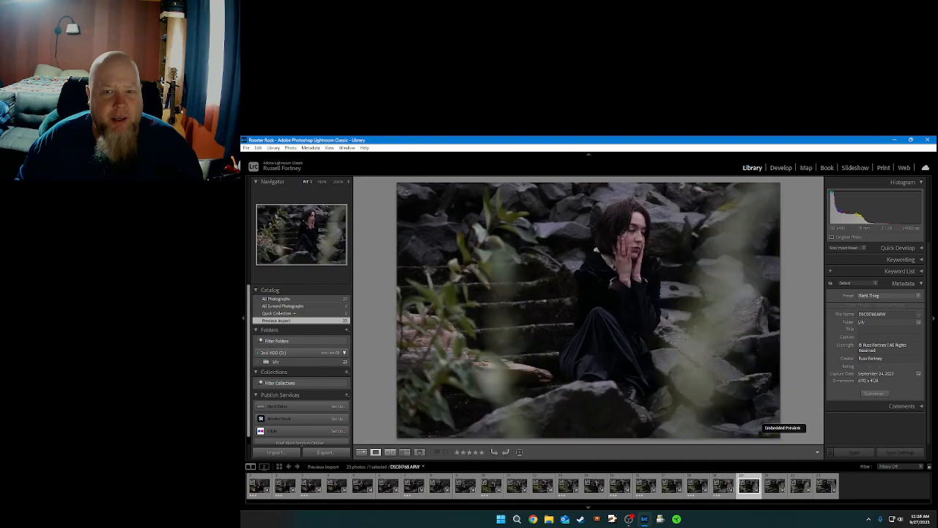
key("Left")
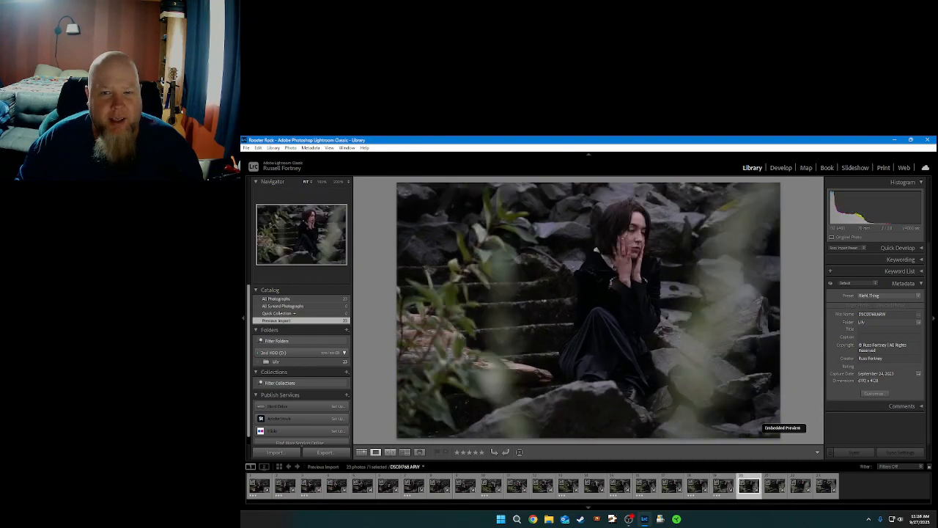
key("3")
Compare the last three photos and rate the twenty-first three stars, leaving the twenty-second and twenty-third unrated
key("Right")
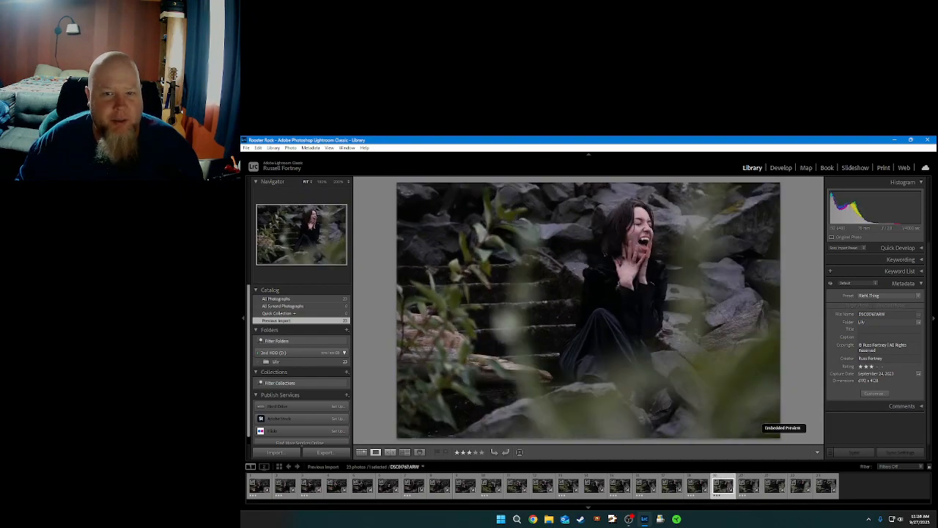
key("Right")
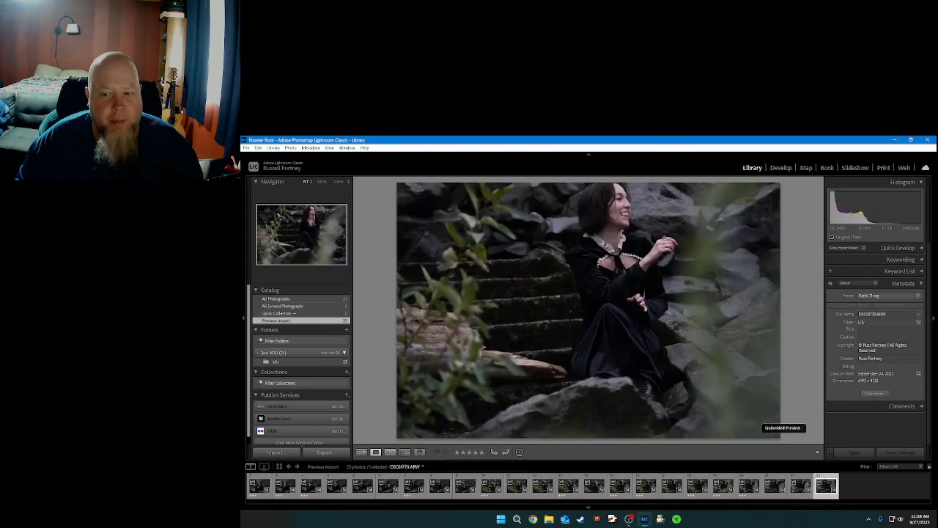
key("Right")
key("Left")
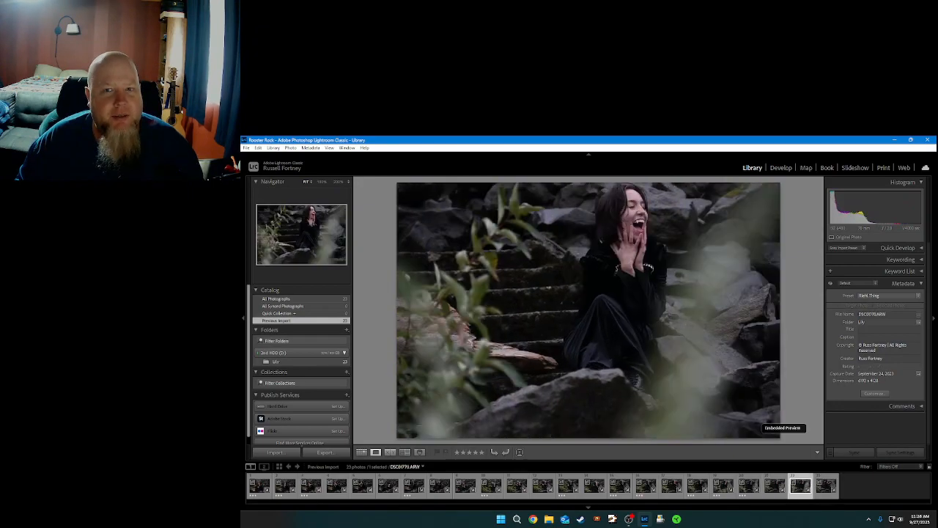
key("Right")
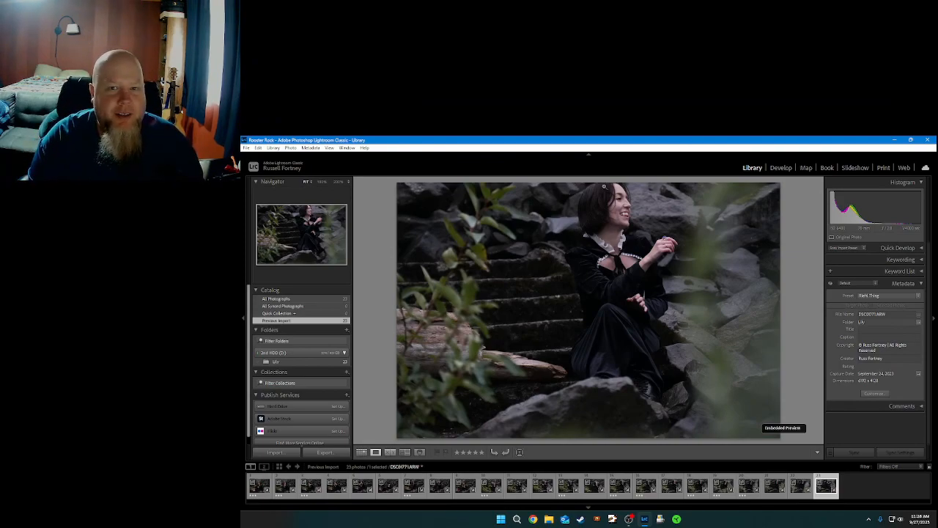
key("Left")
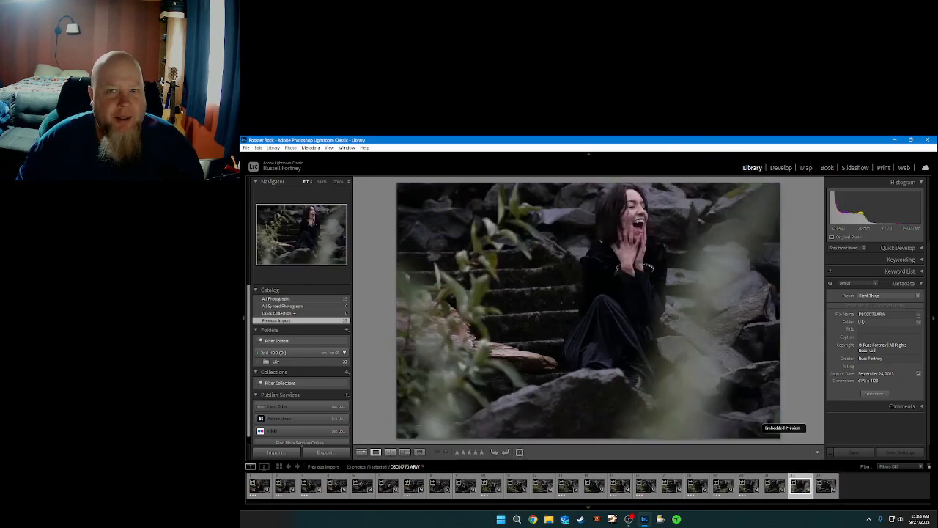
key("Left")
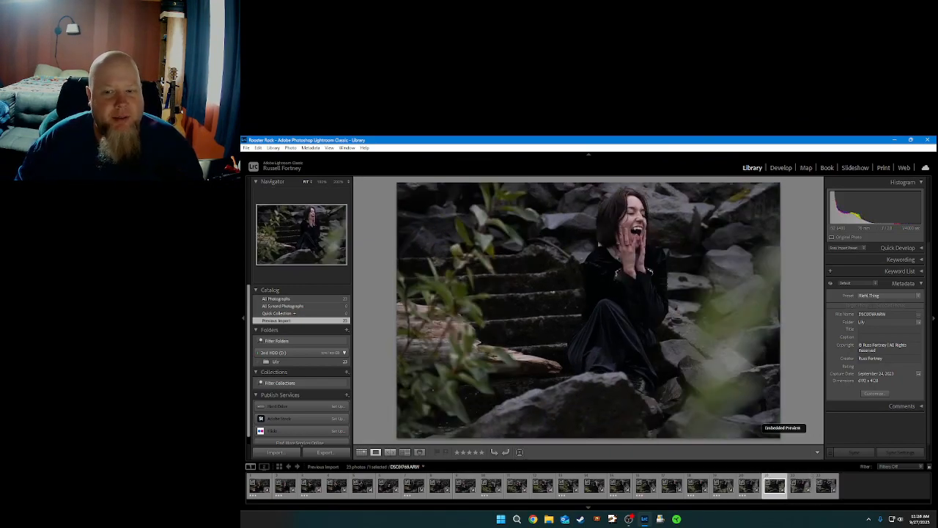
key("3")
Filter the filmstrip with the Rated preset so only the starred photos are listed
key("Left")
key("Right")
key("Left")
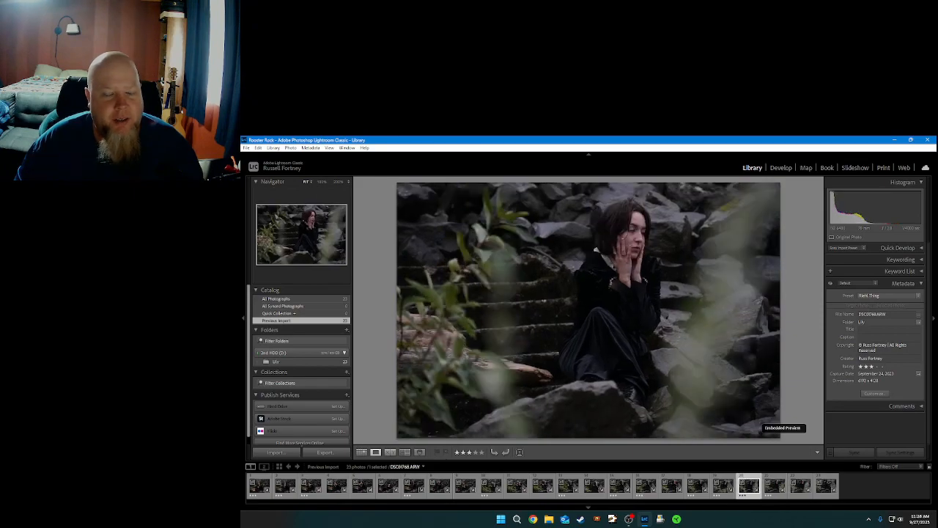
key("Left")
key("Left")
key("Left")
key("Left")
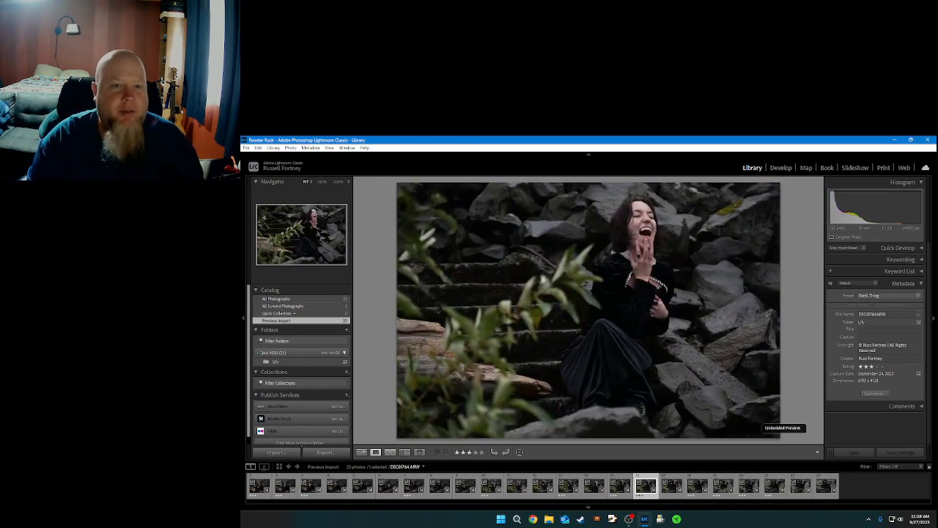
left_click(889, 467)
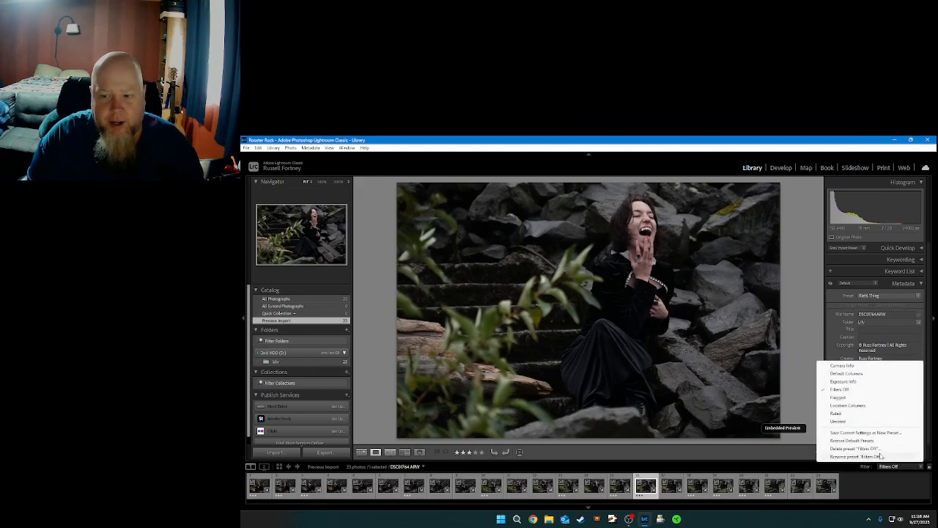
left_click(879, 419)
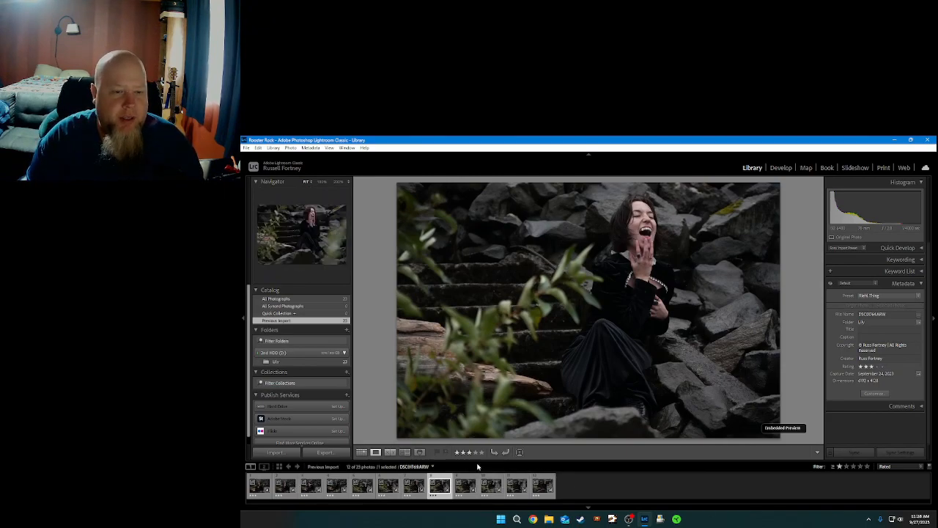
Compare the selected laughing photo side by side with the other rated candidates, then return to the single-photo view
left_click(390, 452)
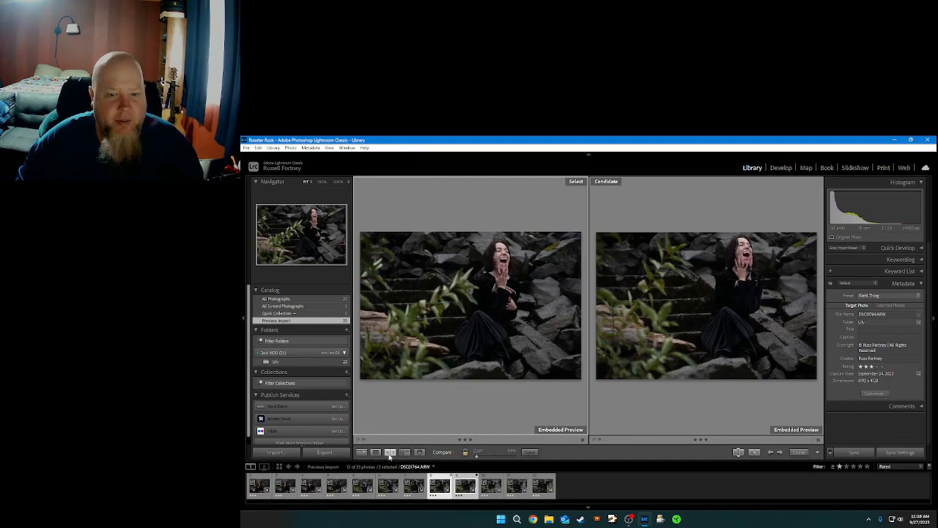
key("Left")
key("Left")
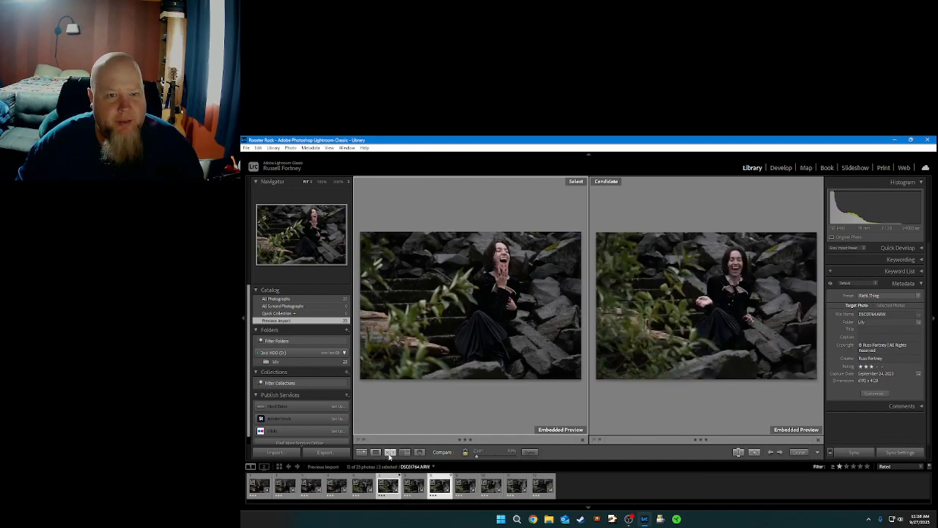
key("Left")
key("Left")
key("Left")
key("Left")
key("Left")
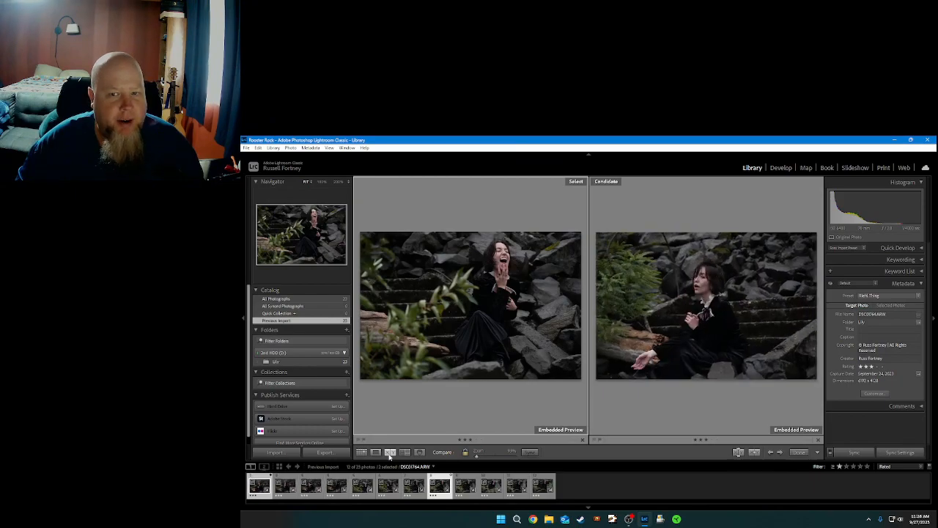
key("Right")
key("Right")
key("Right")
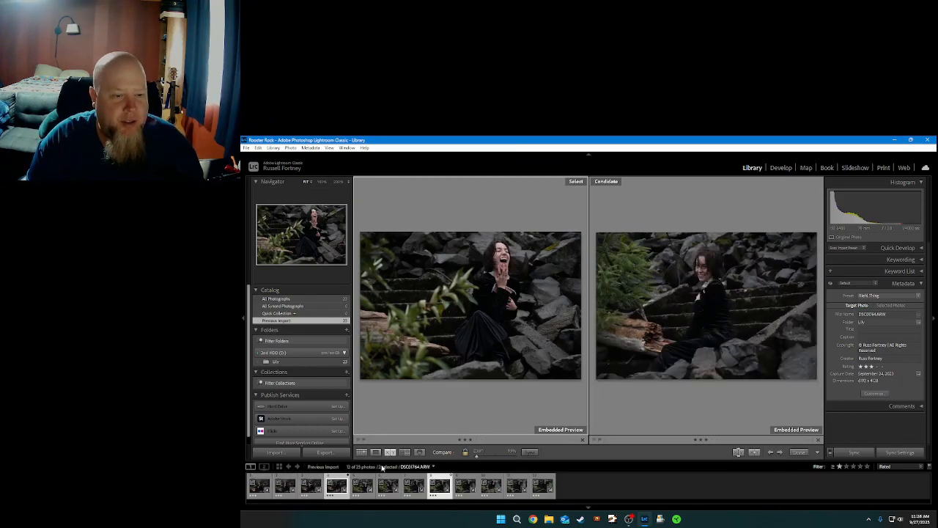
left_click(376, 452)
key("Left")
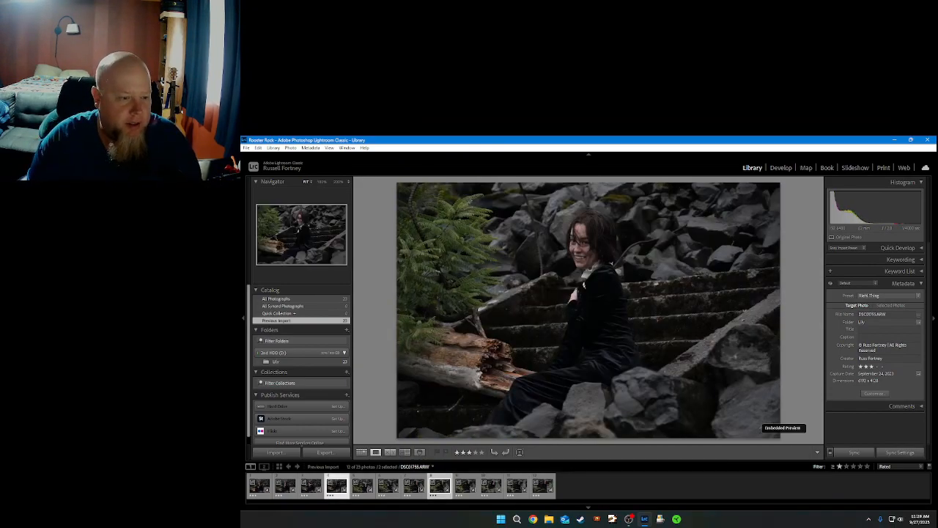
Try four stars on the first photo, then set it back to three and rate the near-identical second photo four stars
left_click(261, 490)
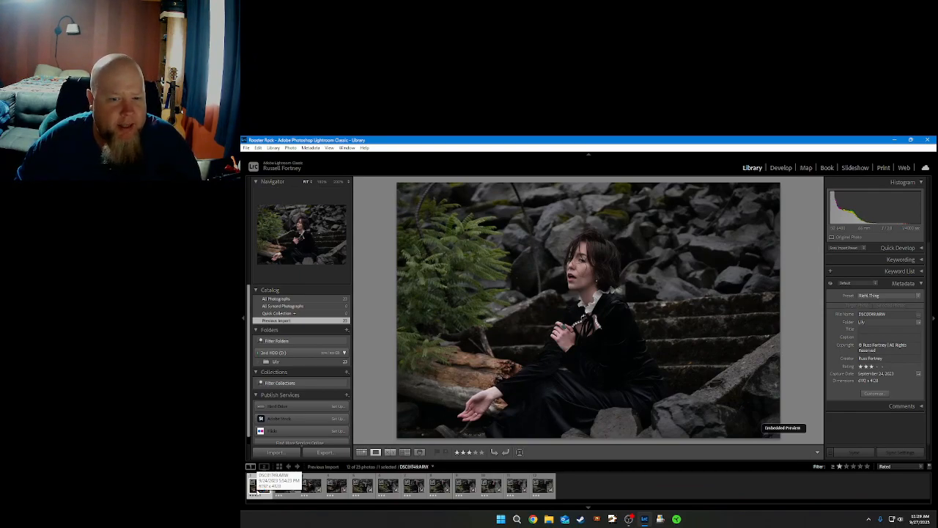
key("4")
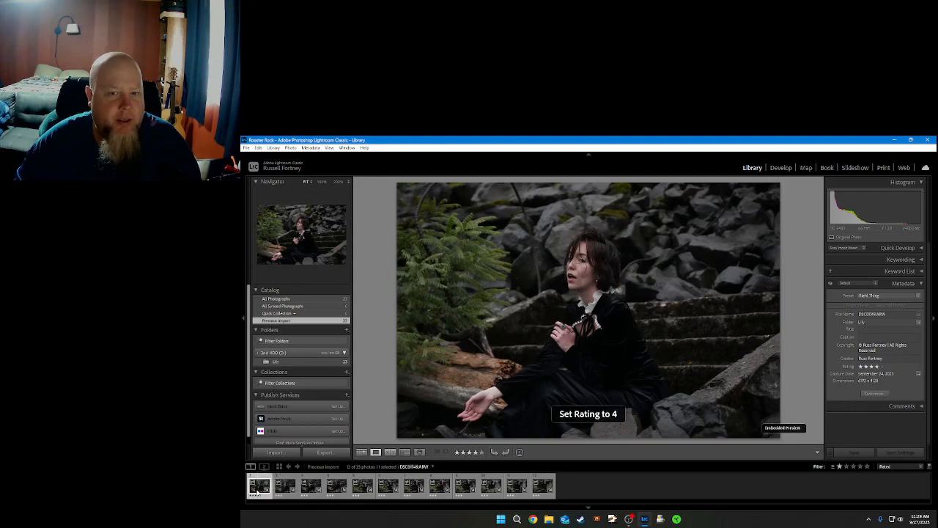
key("Right")
left_click(257, 491)
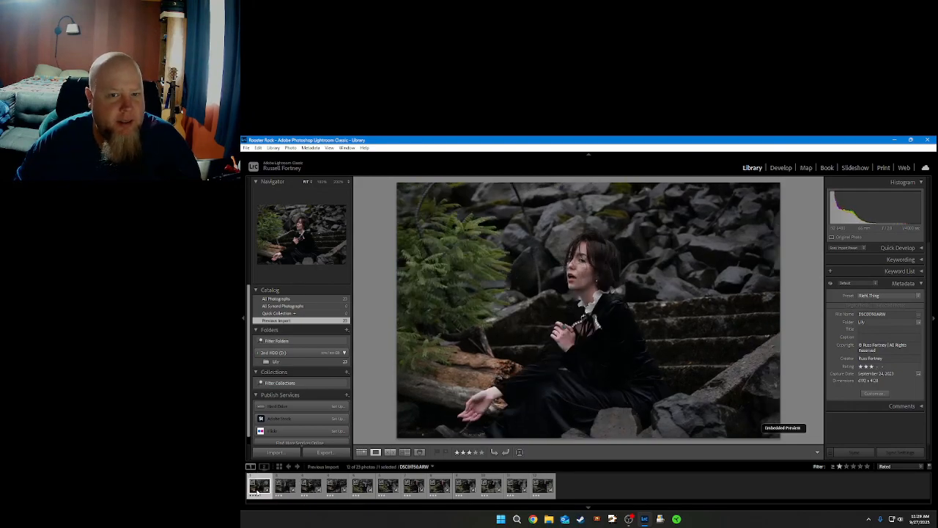
key("5")
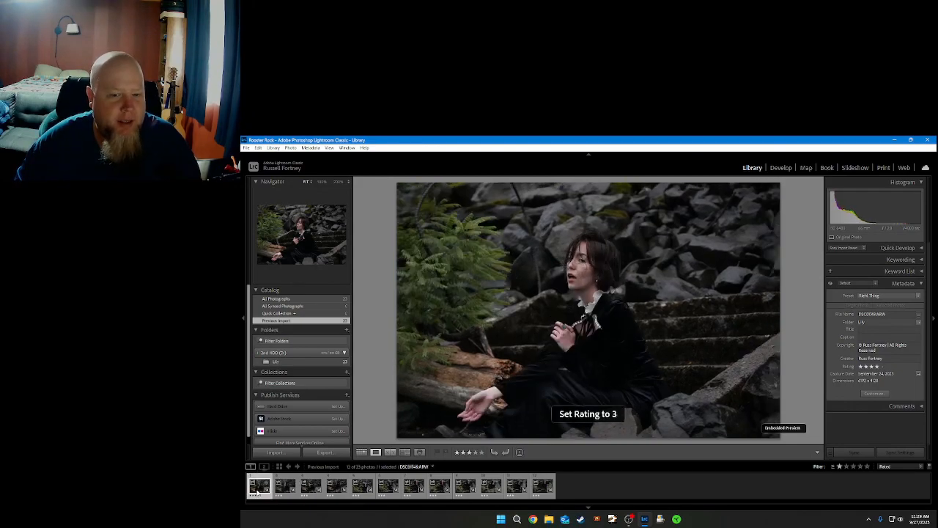
key("4")
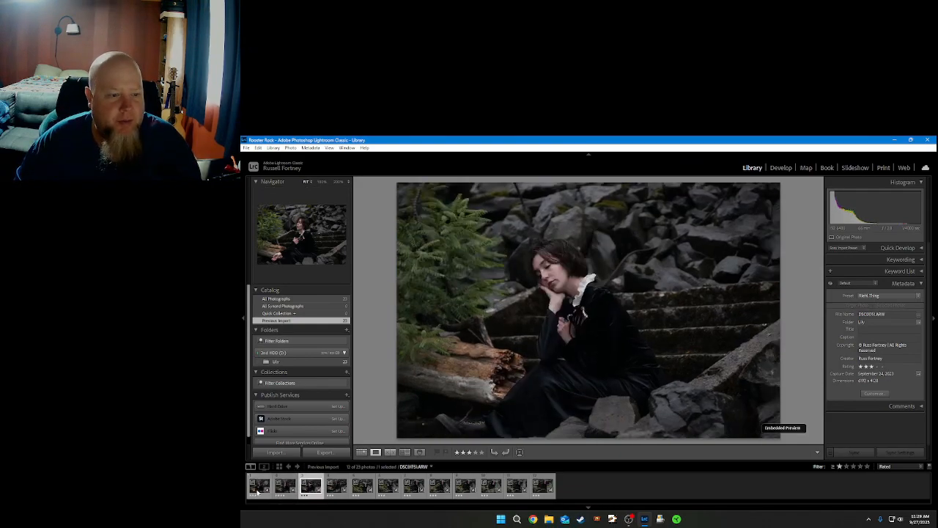
Rate the third and sixth filtered photos four stars, leaving the fourth and fifth at three
key("4")
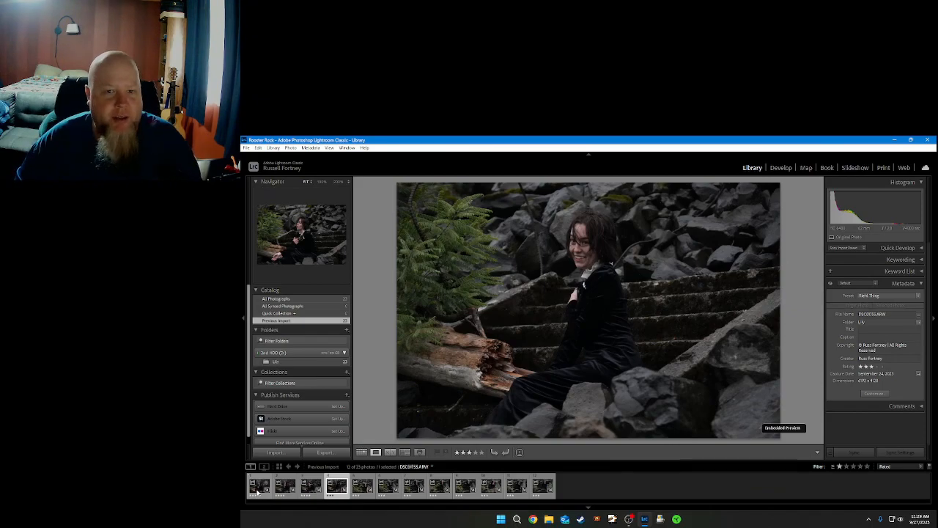
key("Right")
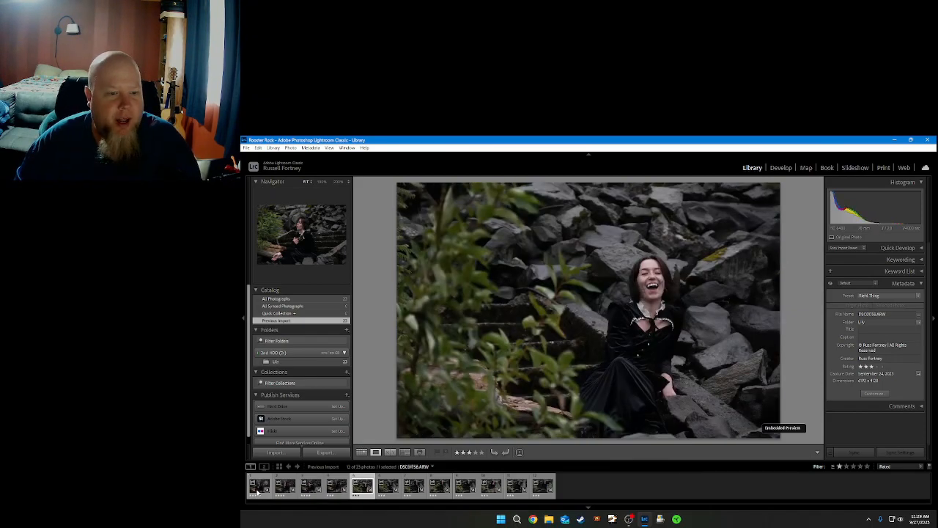
key("Right")
key("Left")
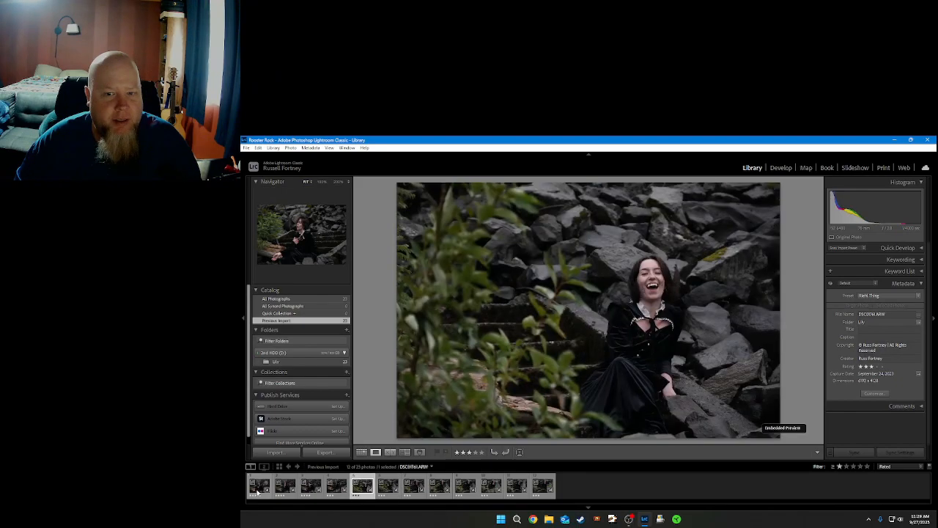
key("Right")
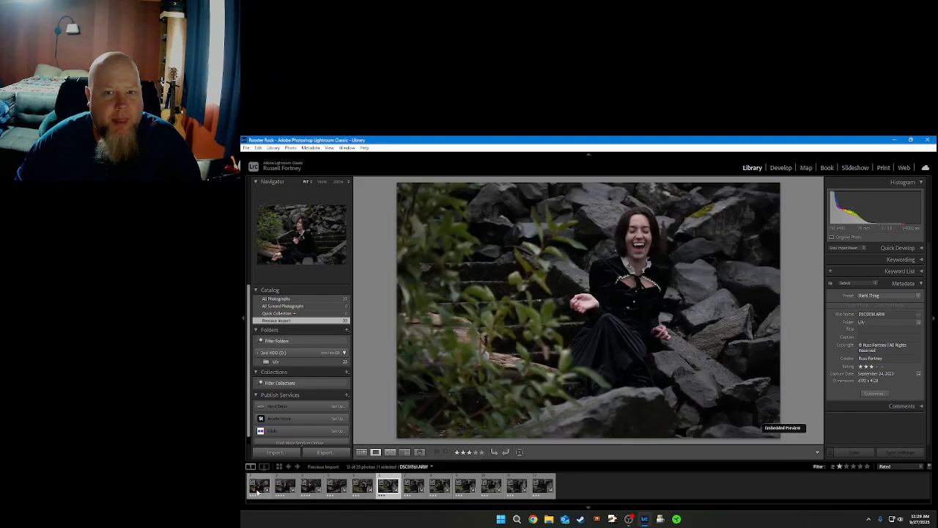
key("Left")
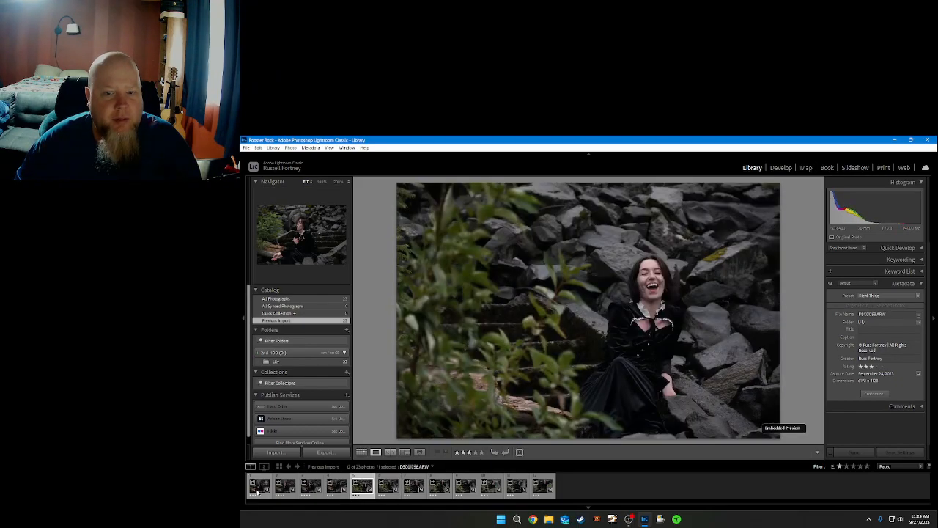
key("Right")
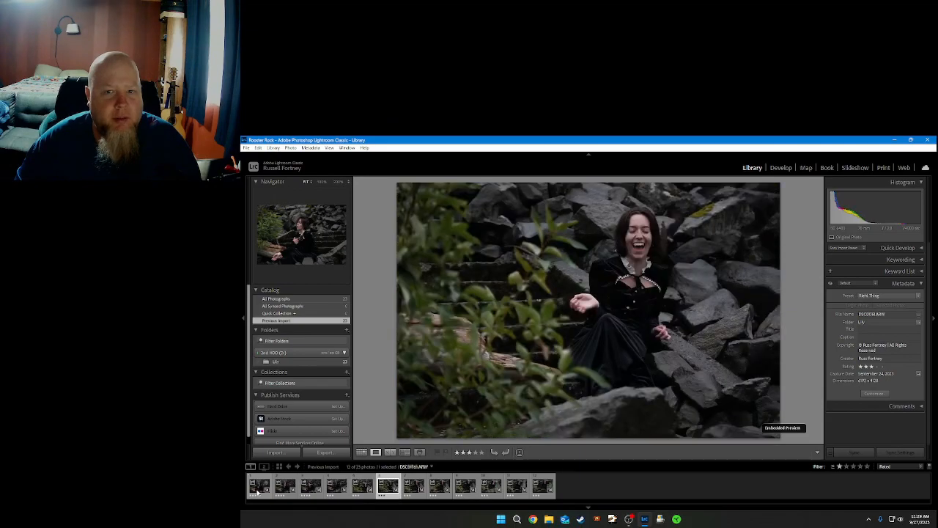
key("4")
Compare the ninth and tenth filtered photos of the woman holding her face mid-scream and rate the ninth four stars
key("Right")
key("Right")
key("Right")
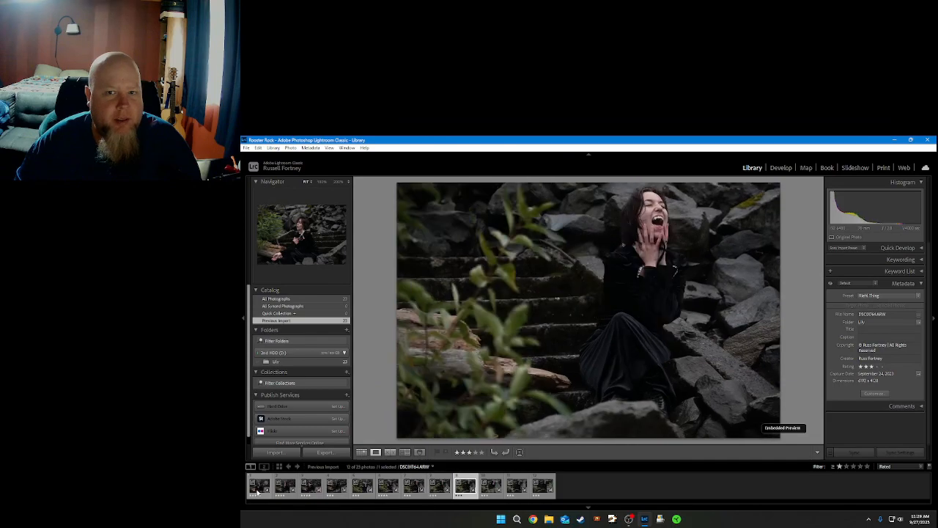
key("Right")
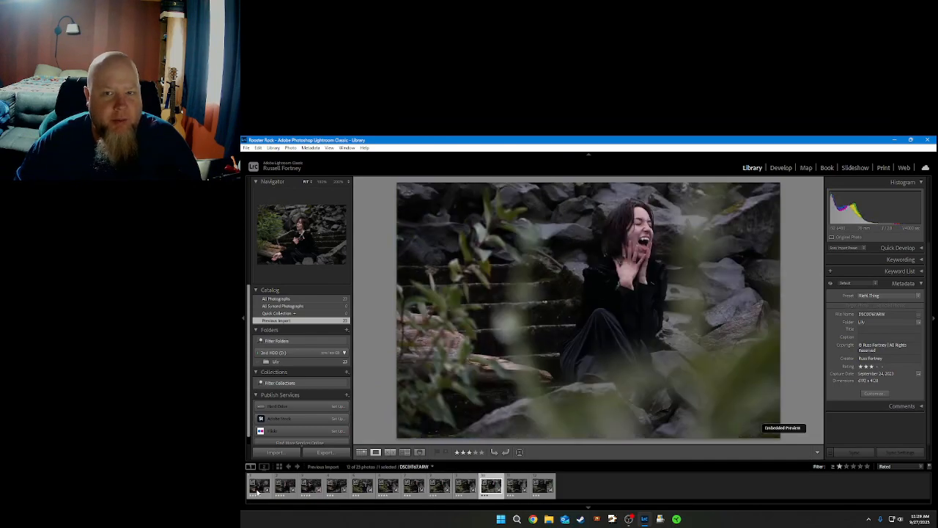
key("Left")
key("Right")
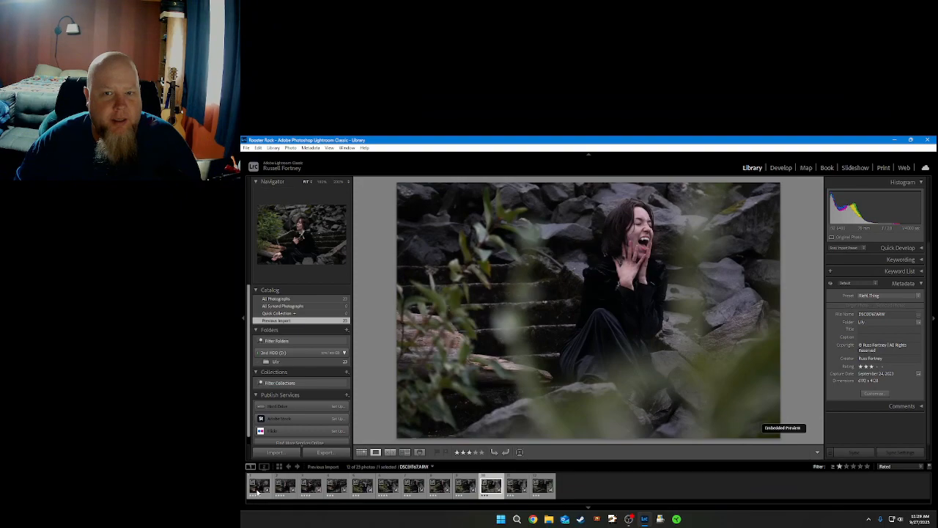
key("Left")
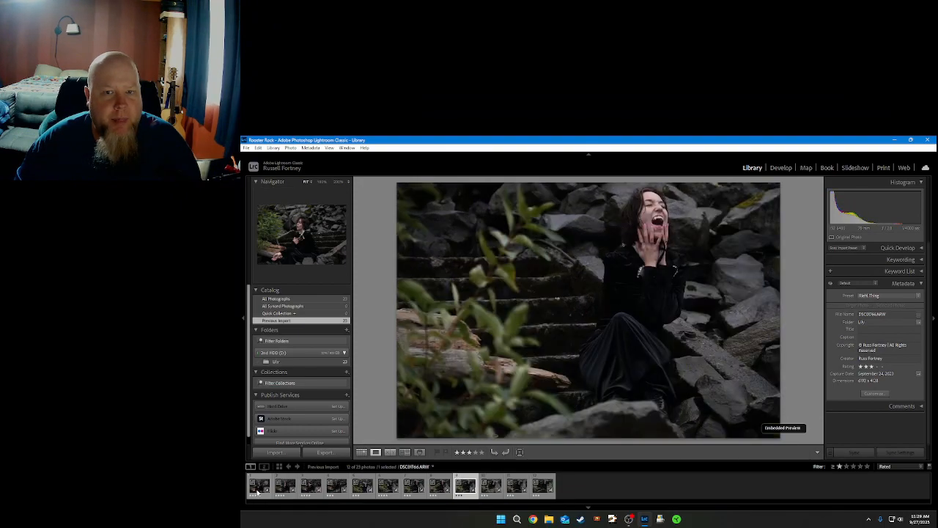
key("4")
Compare the last three filtered photos and rate the eleventh, with the calm hands-on-cheeks pose, four stars
key("Right")
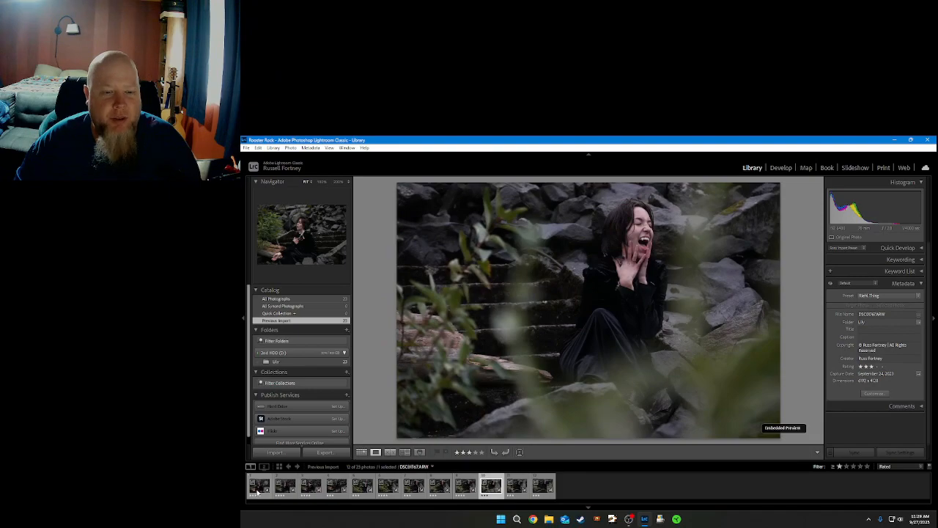
key("Right")
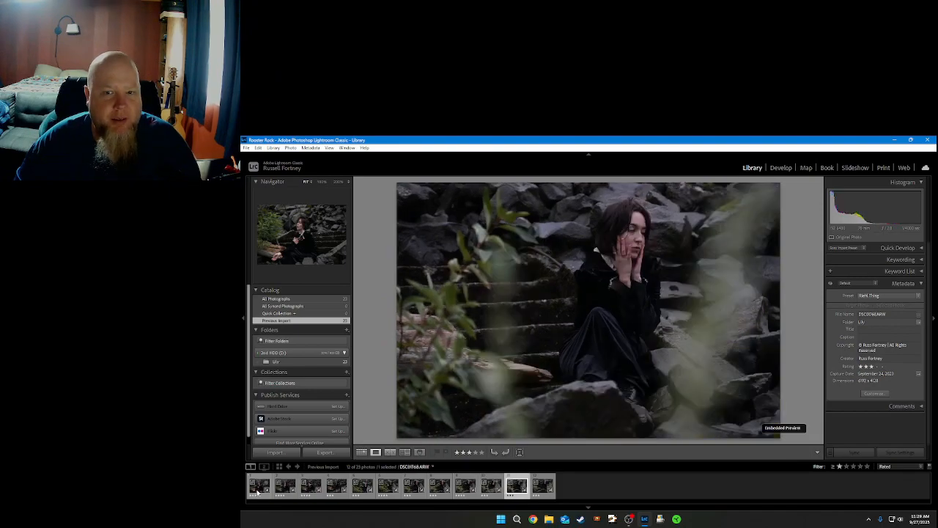
key("Right")
key("Left")
key("Left")
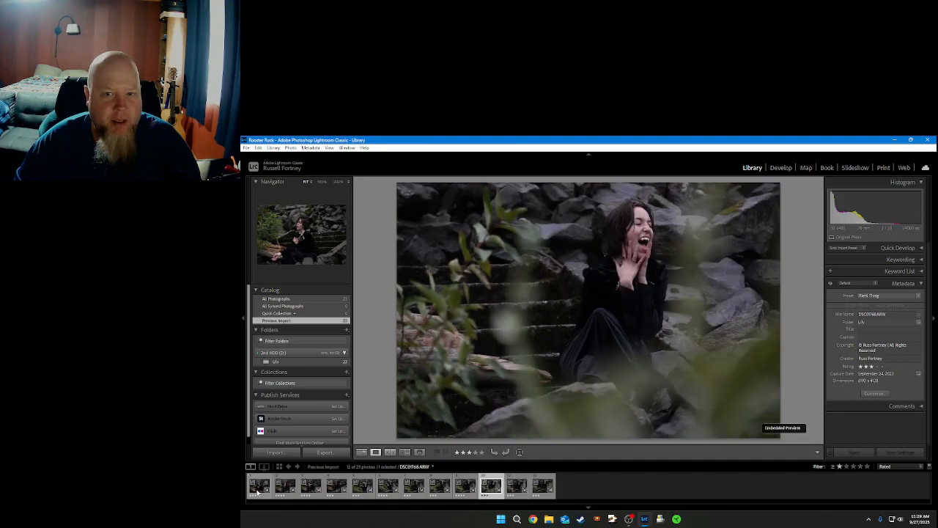
key("Right")
key("Right")
key("Left")
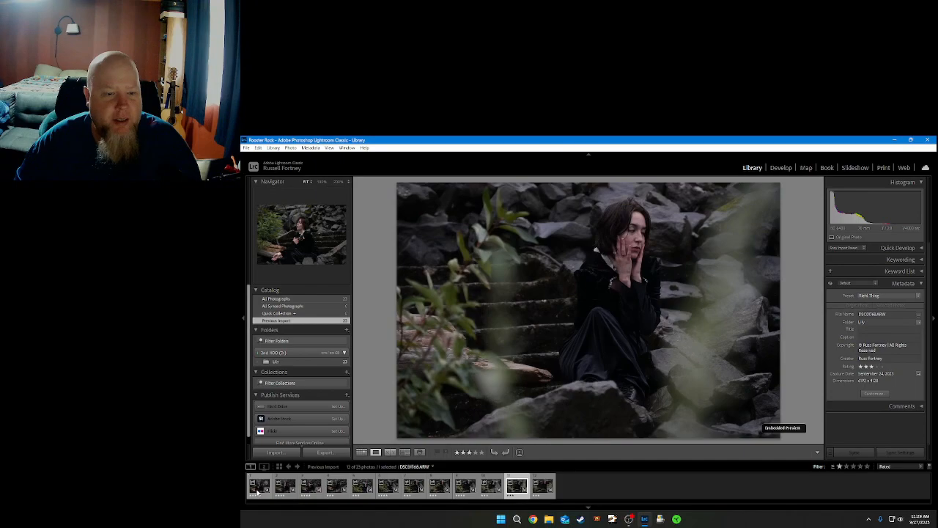
key("4")
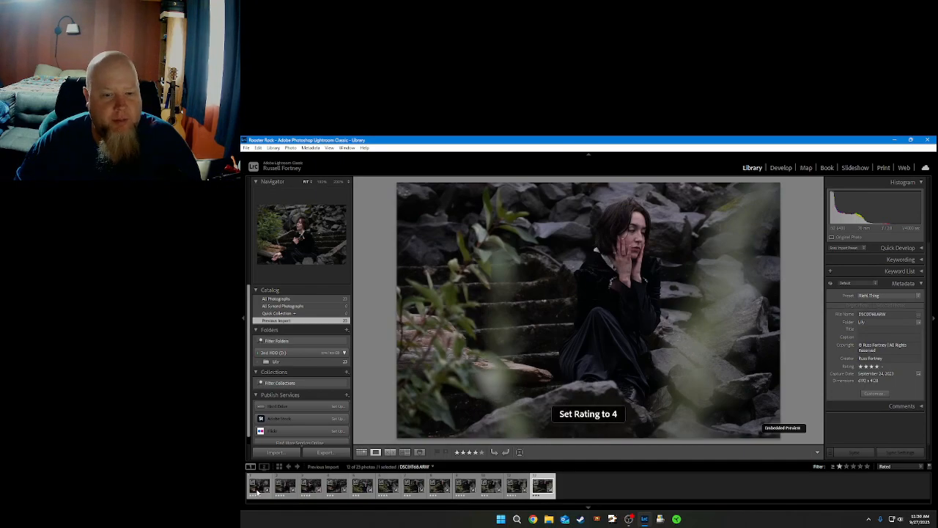
Compare the eleventh and twelfth filtered photos and rate the twelfth four stars as well
key("Right")
key("Left")
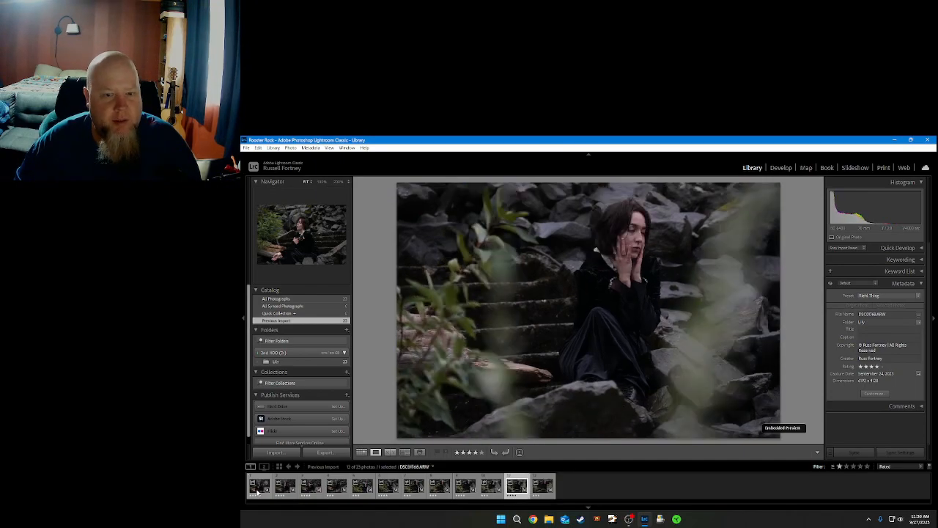
key("Right")
key("Left")
key("Right")
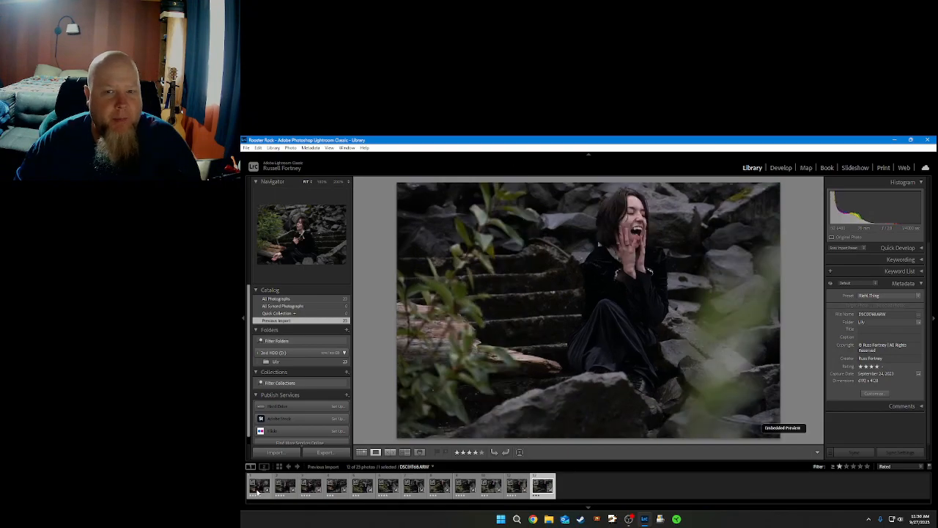
key("4")
key("Left")
key("Right")
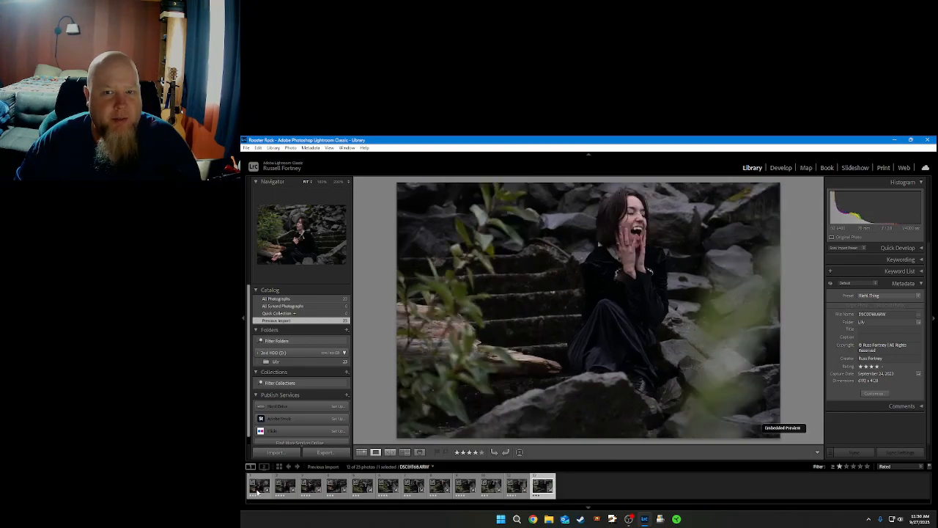
key("4")
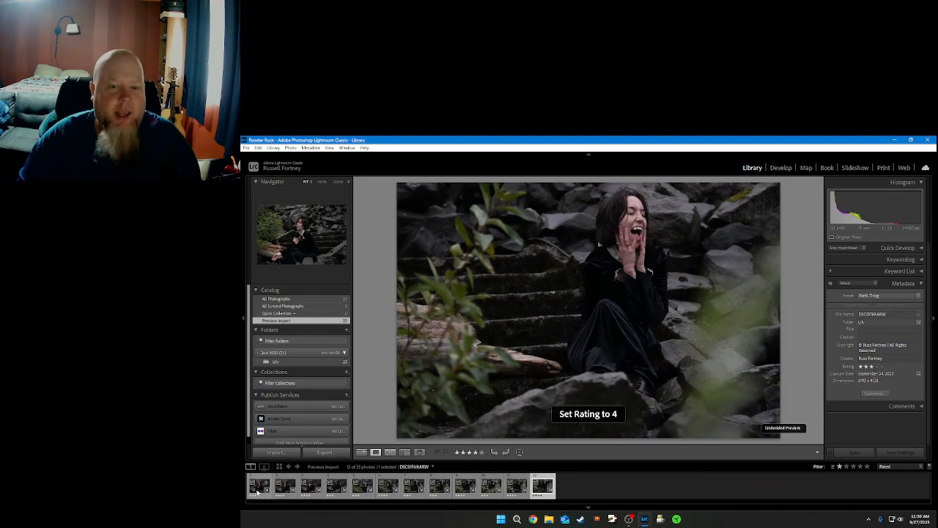
Limit the filmstrip to photos rated four stars or higher and open the first one in the Develop module
left_click(860, 467)
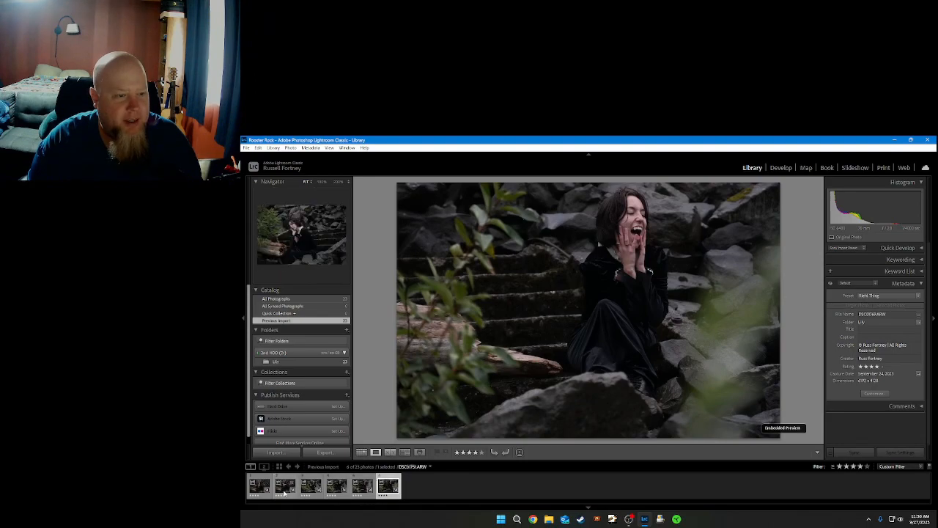
left_click(260, 489)
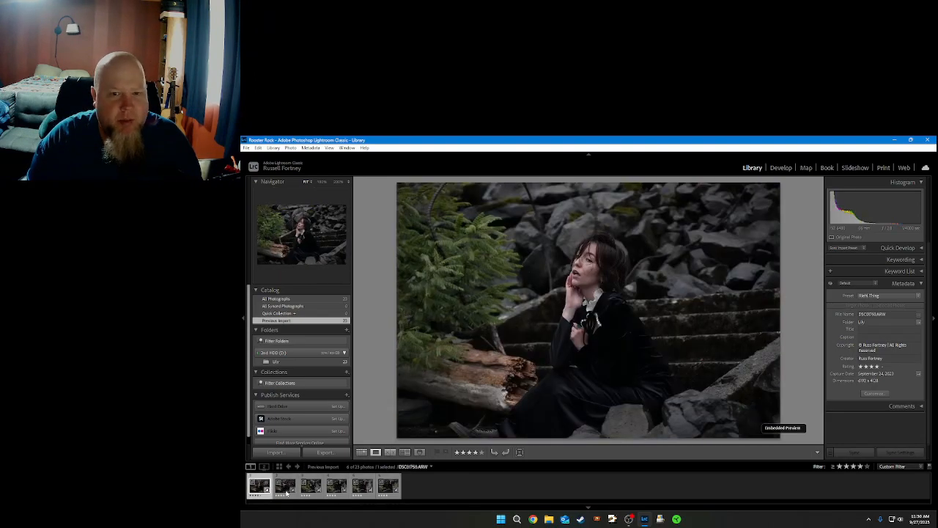
left_click(782, 168)
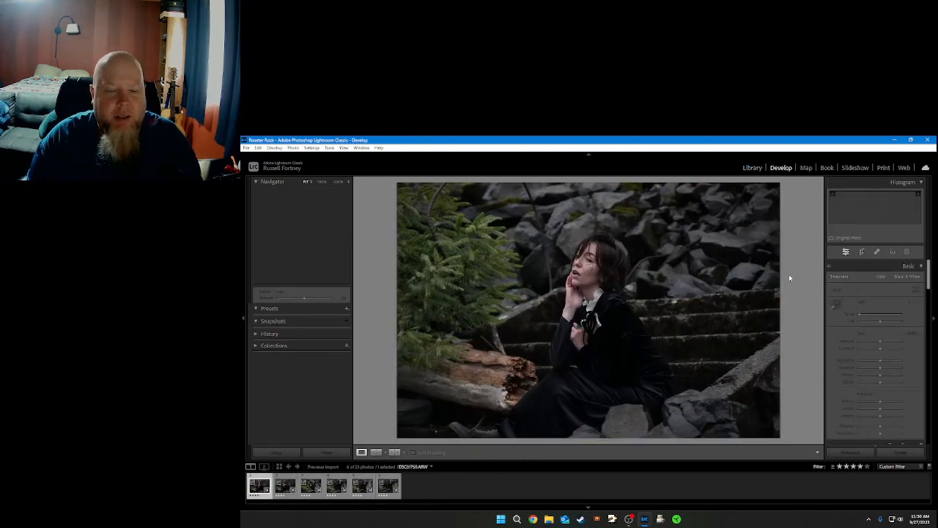
Review the four-star photos one by one in Develop, from the first to the sixth
scroll(841, 382, "down", 3)
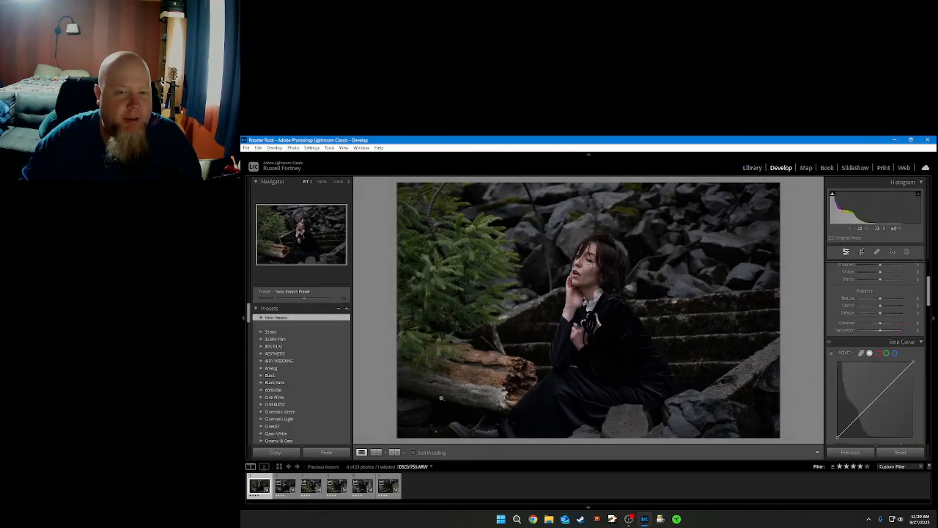
key("Right")
key("Right")
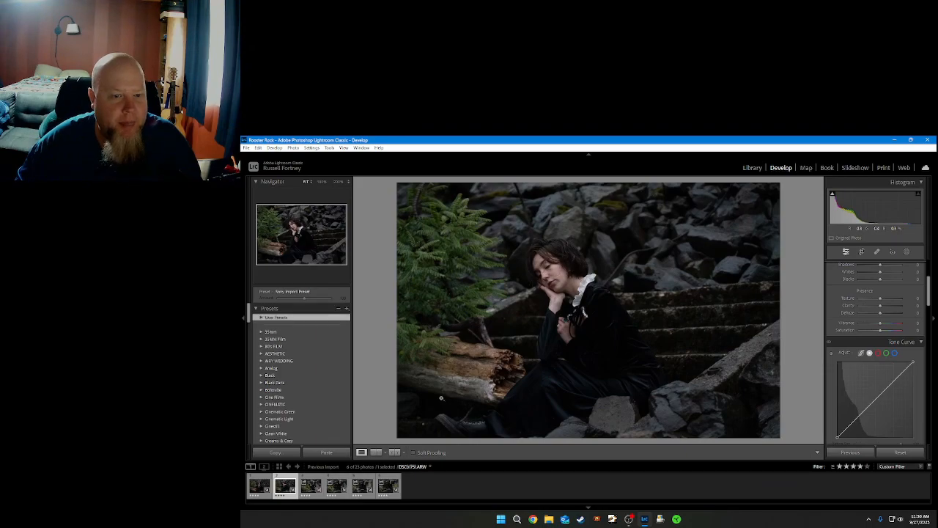
key("Right")
key("Left")
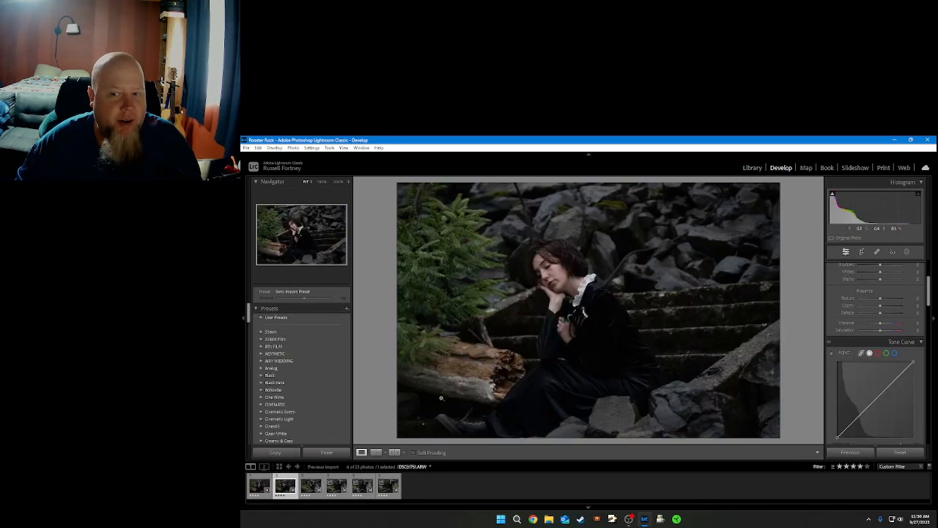
key("Left")
key("Right")
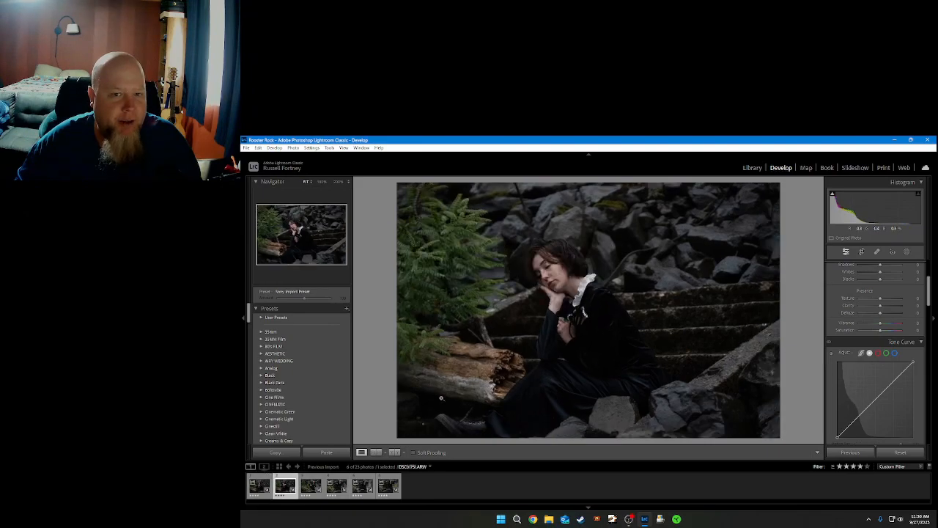
key("Right")
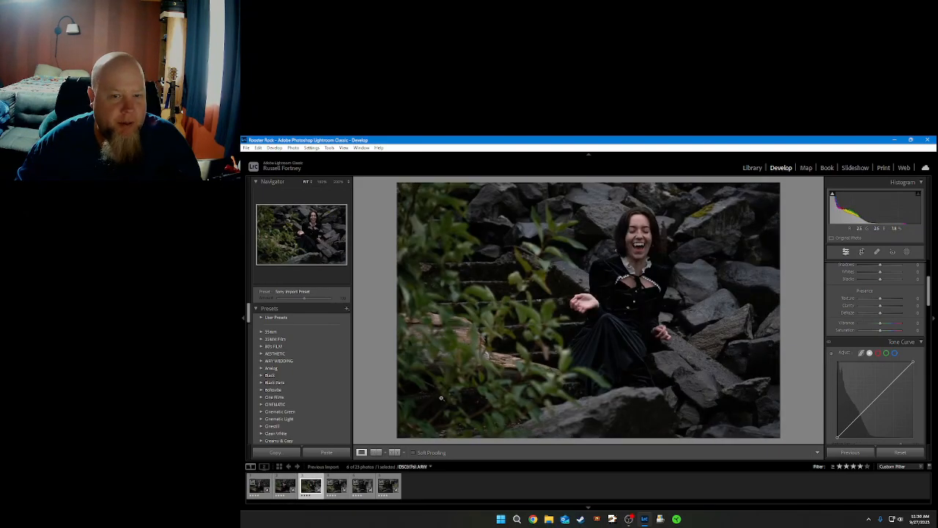
key("Right")
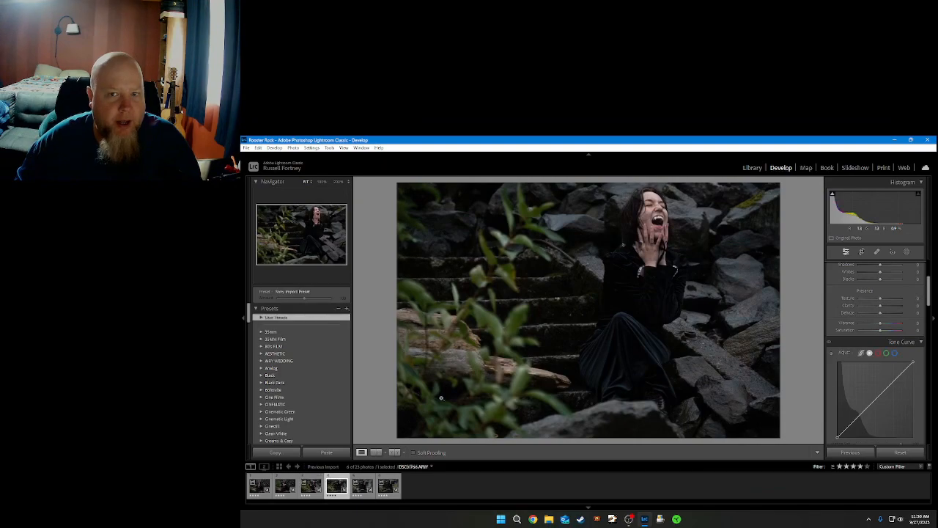
key("Right")
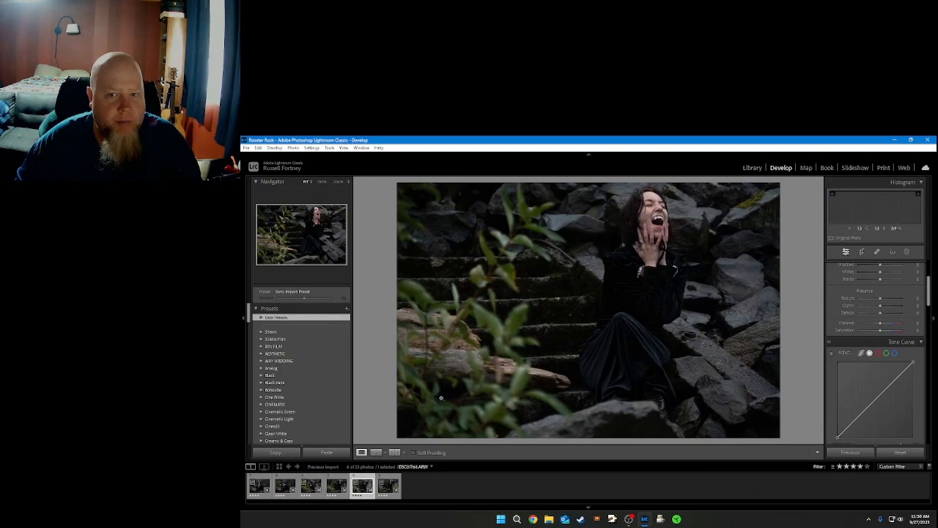
key("Right")
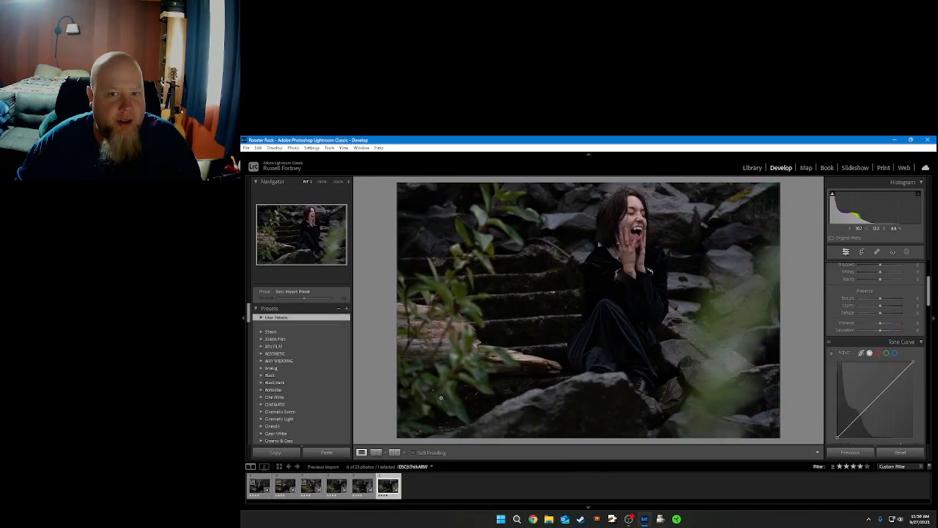
Compare the fourth four-star photo with its neighbours and leave it selected for editing
key("Left")
key("Left")
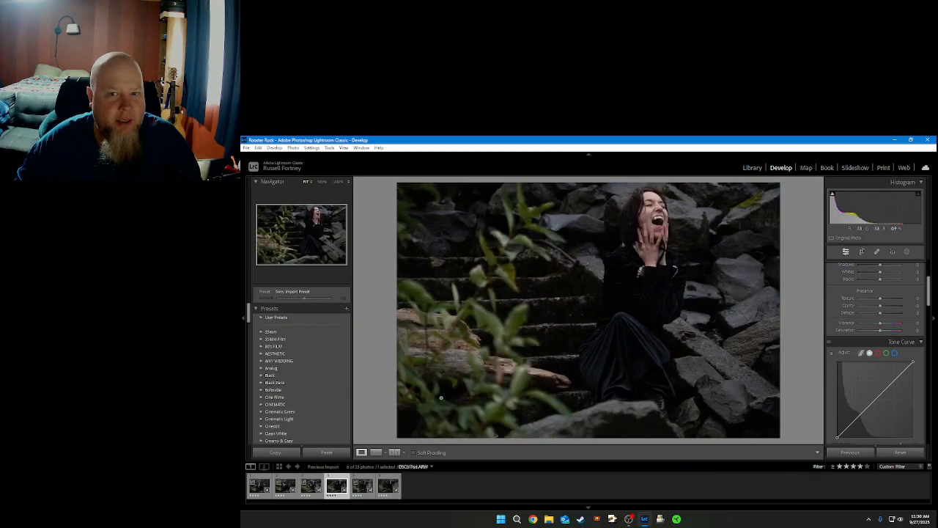
key("Right")
key("Left")
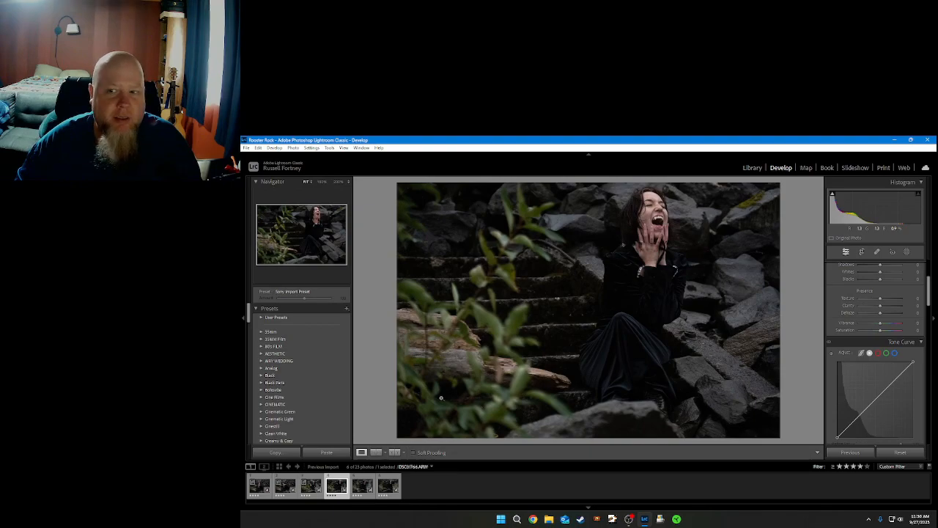
key("Left")
key("Right")
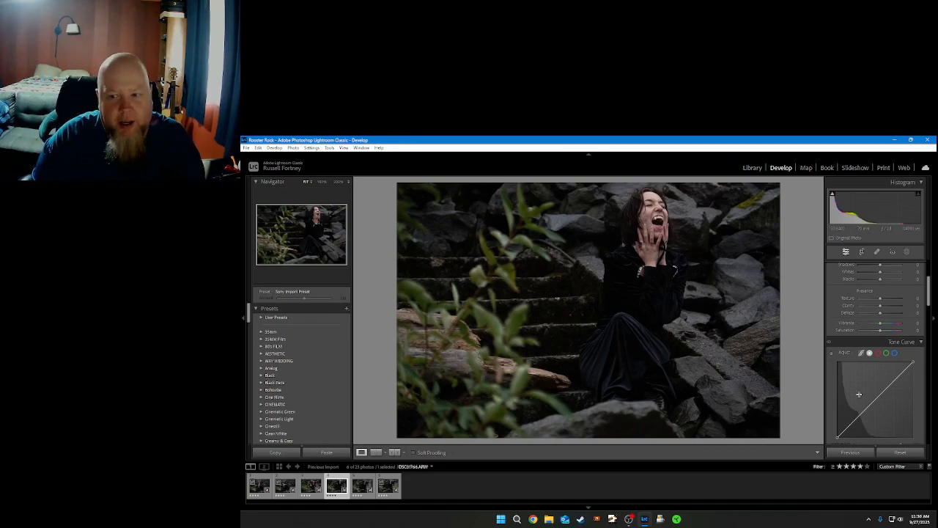
Run AI Denoise on the selected photo at amount 100, with Create Stack enabled
scroll(860, 395, "down", 3)
scroll(834, 319, "down", 10)
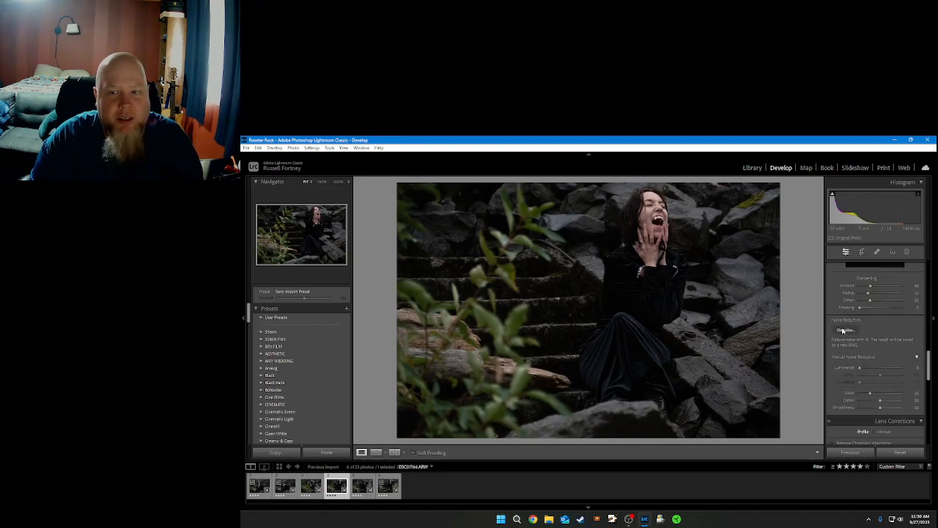
left_click(843, 331)
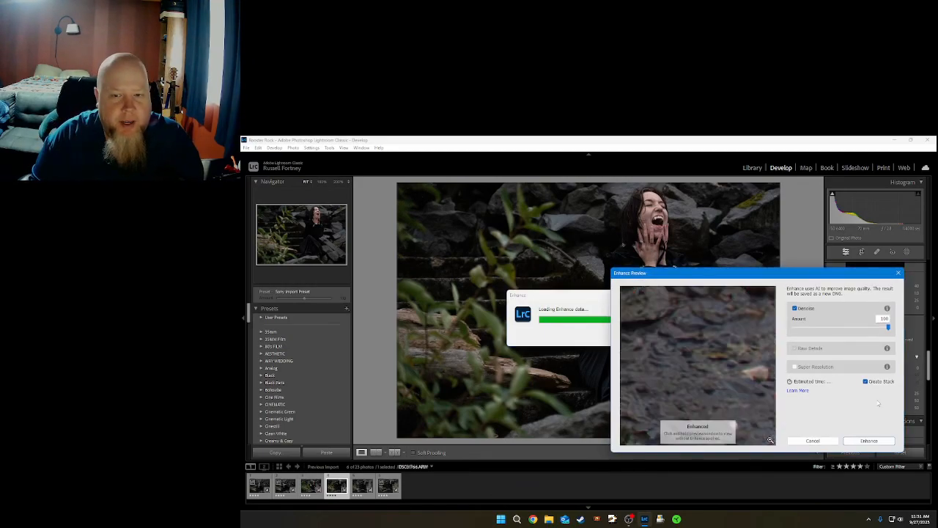
left_click(859, 441)
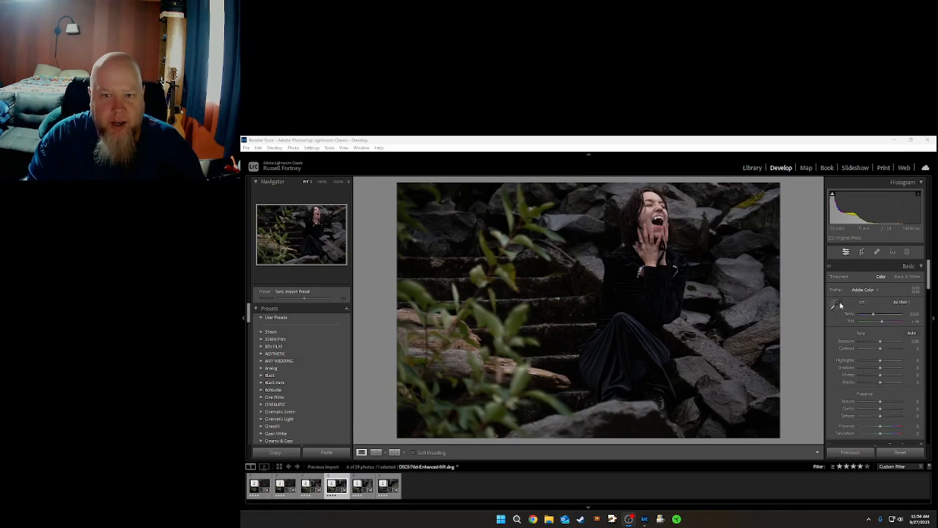
Try the Auto white balance on the denoised photo and set it to the Cloudy preset instead
left_click(833, 305)
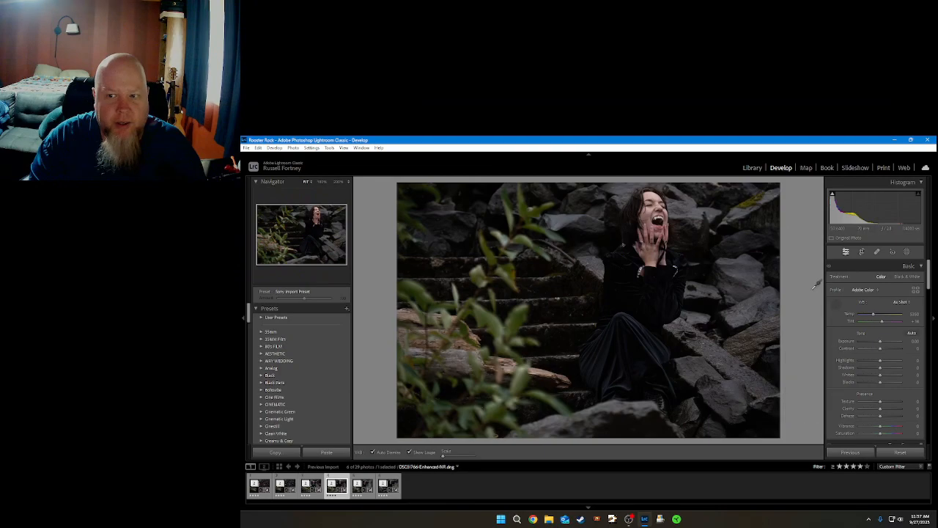
left_click(838, 306)
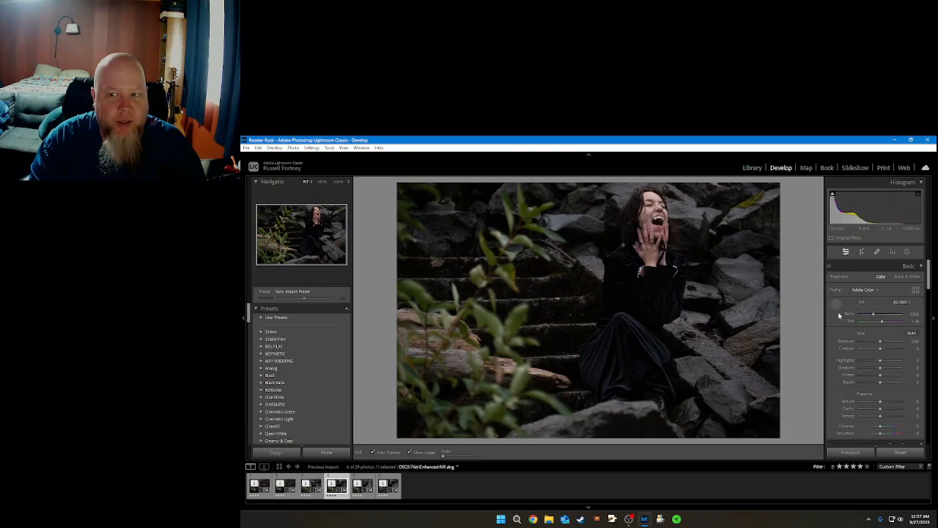
left_click(900, 302)
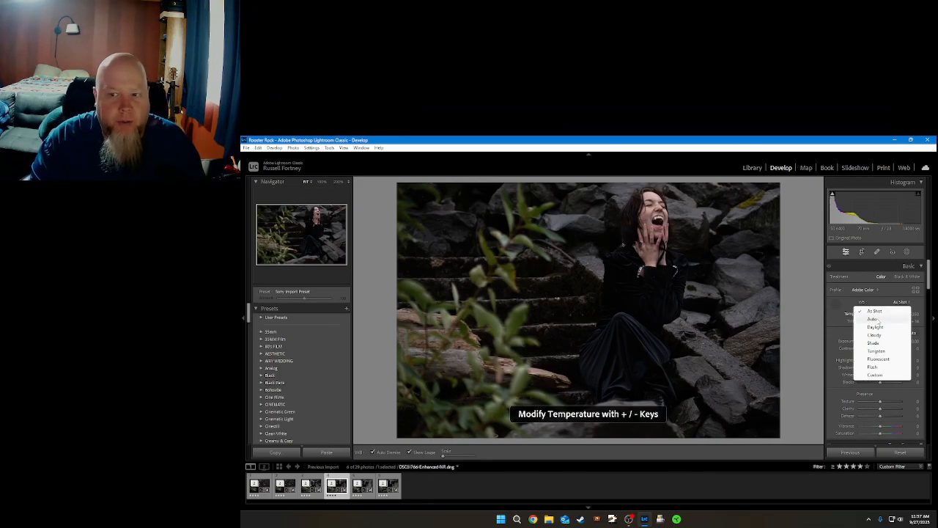
left_click(873, 319)
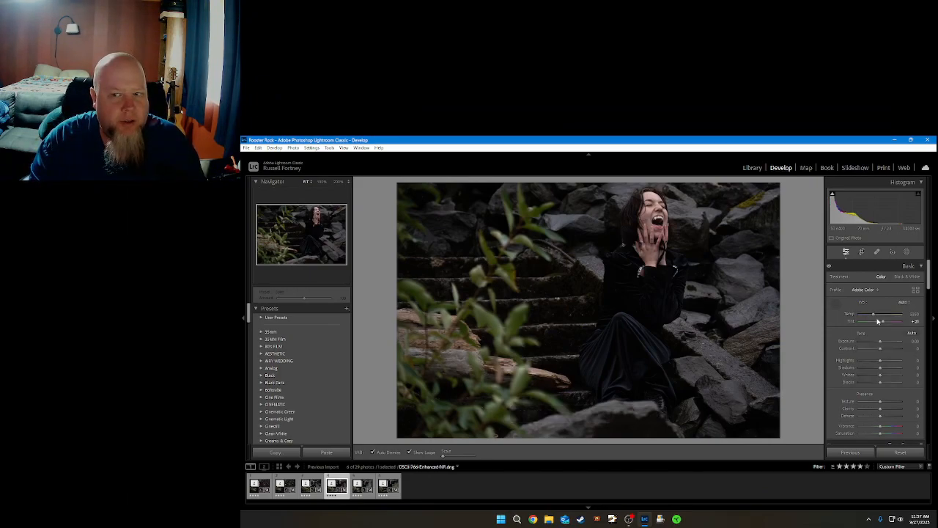
left_click(903, 303)
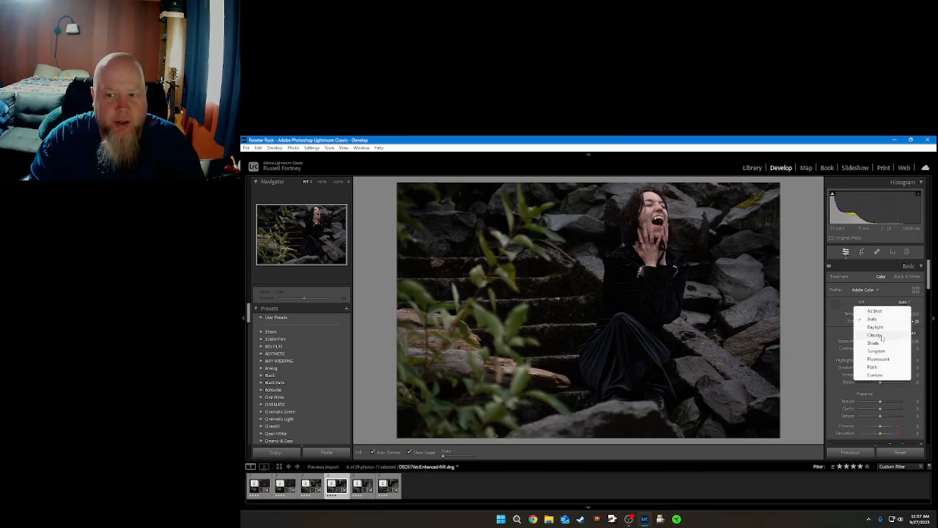
left_click(882, 336)
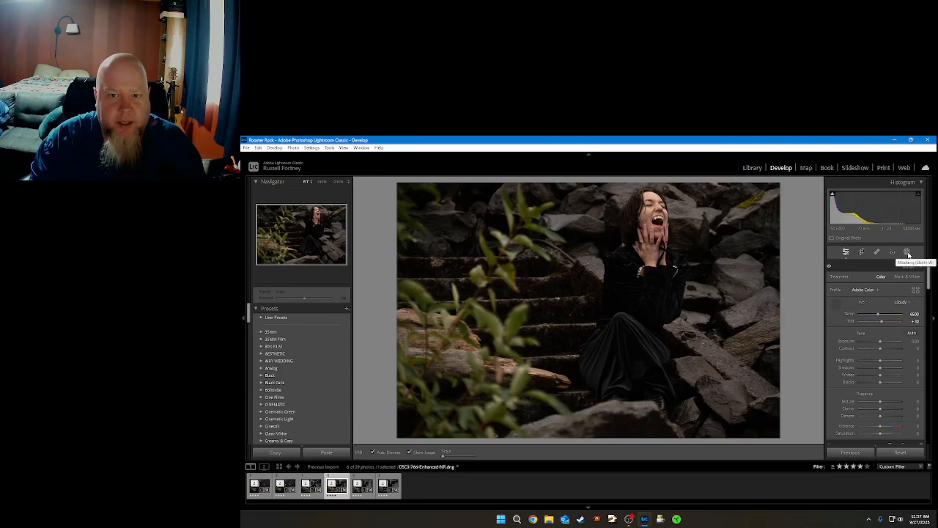
Create a Select Subject mask over the woman, apply the KD Portraits - Enhance Details preset, and hide the mask overlay
left_click(908, 253)
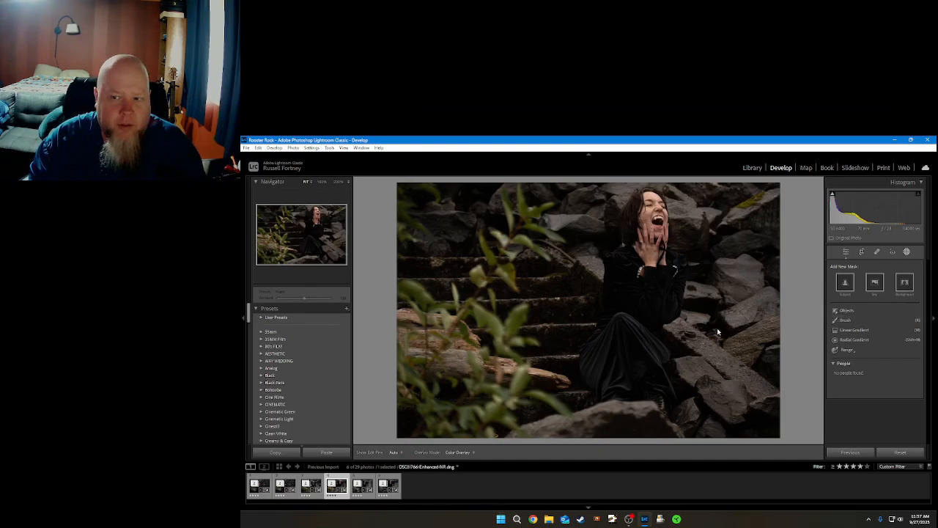
left_click(845, 282)
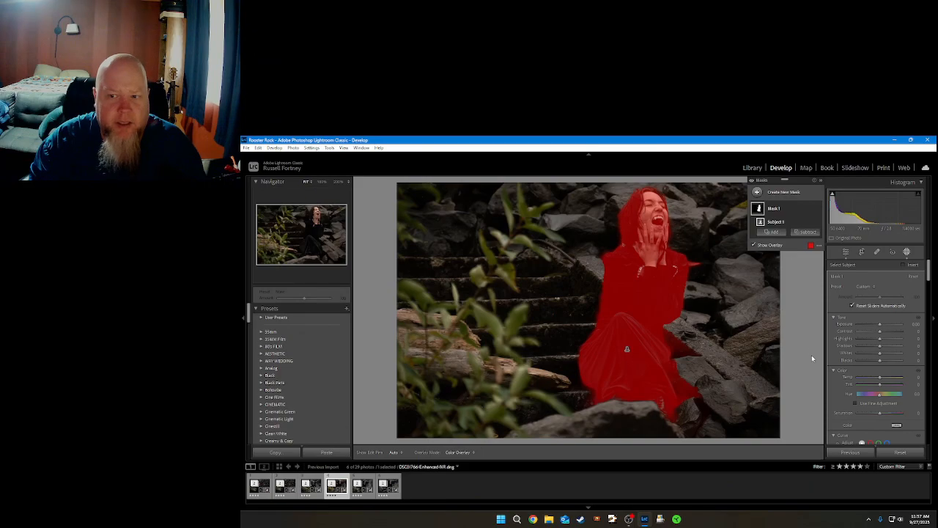
left_click(868, 288)
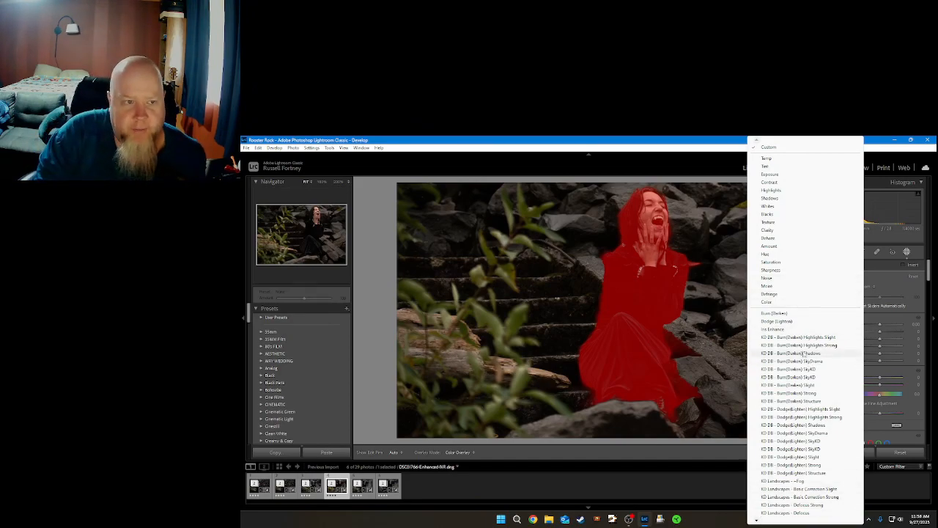
mouse_move(777, 521)
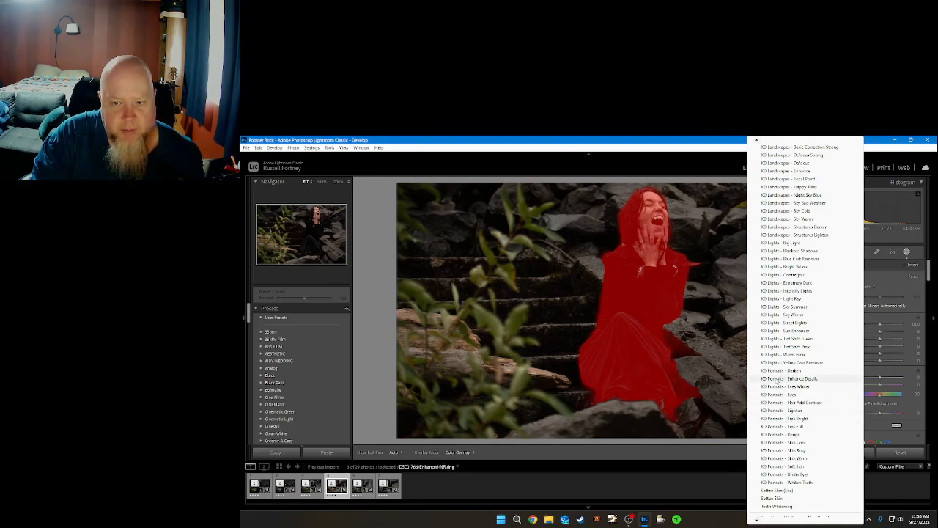
left_click(775, 380)
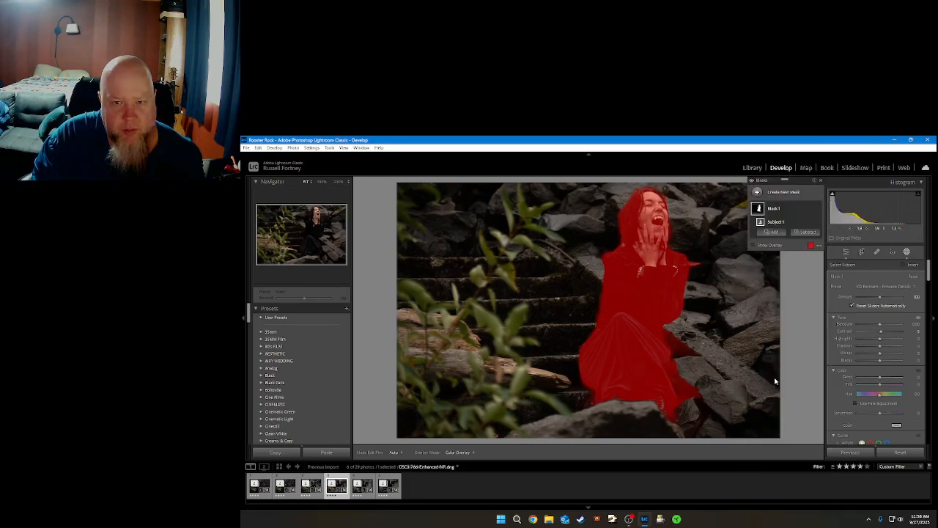
left_click(765, 247)
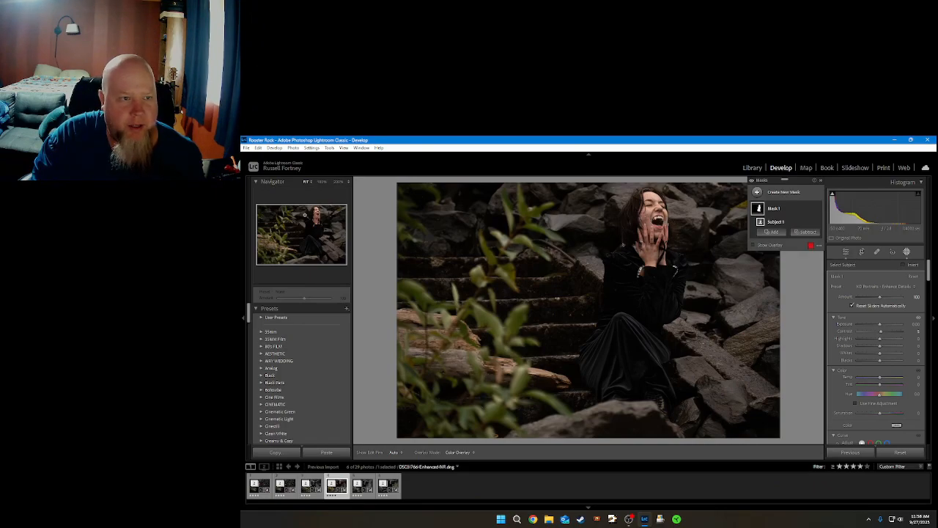
Inspect the woman's face, hands and dress at 100% for detail and return to the full-photo view
left_click(310, 213)
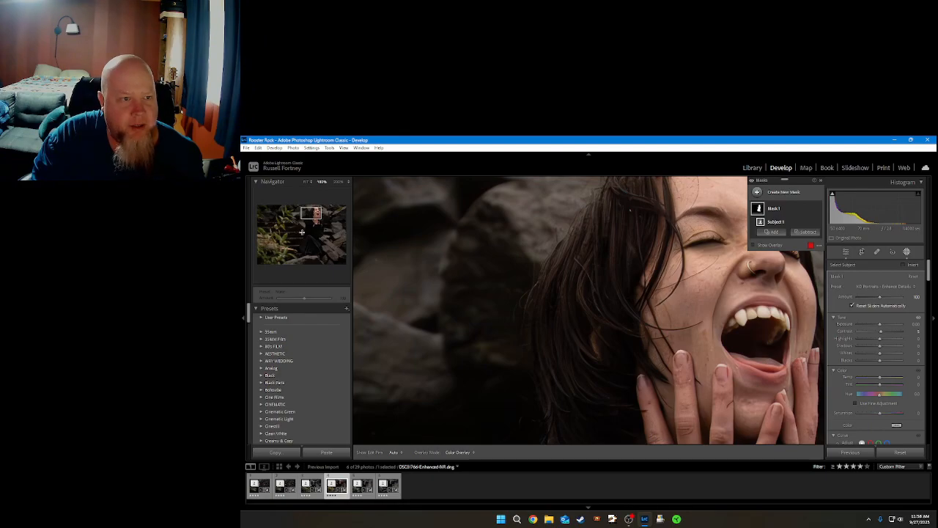
left_click(313, 219)
left_click(300, 244)
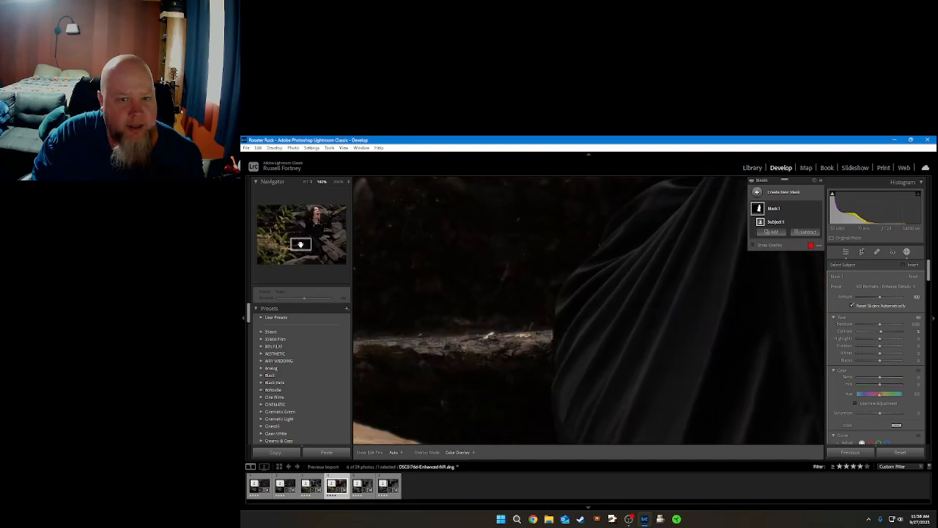
left_click(320, 247)
left_click(314, 230)
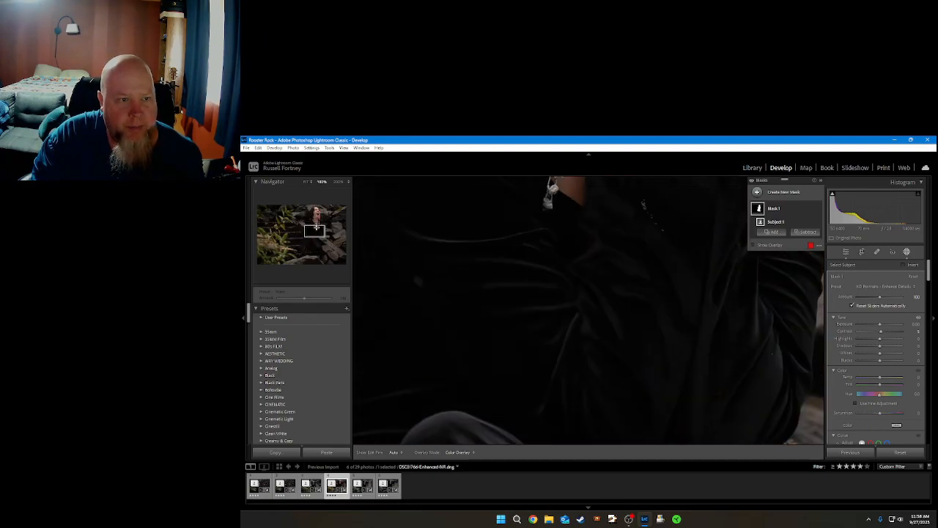
left_click(320, 217)
left_click(314, 209)
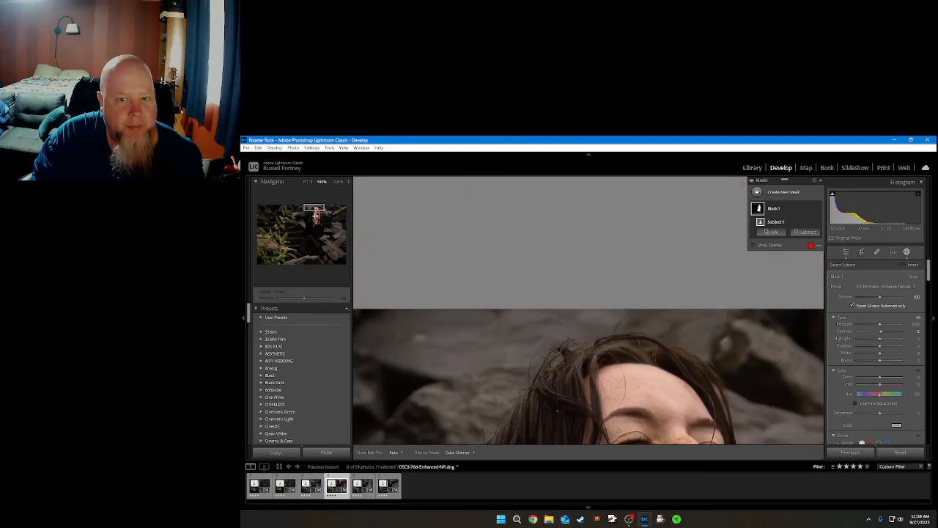
left_click(316, 213)
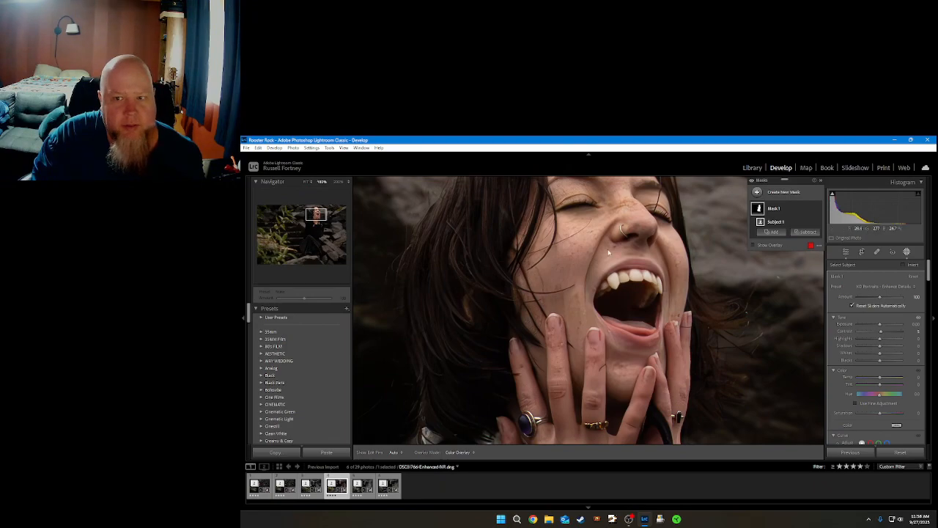
left_click(305, 181)
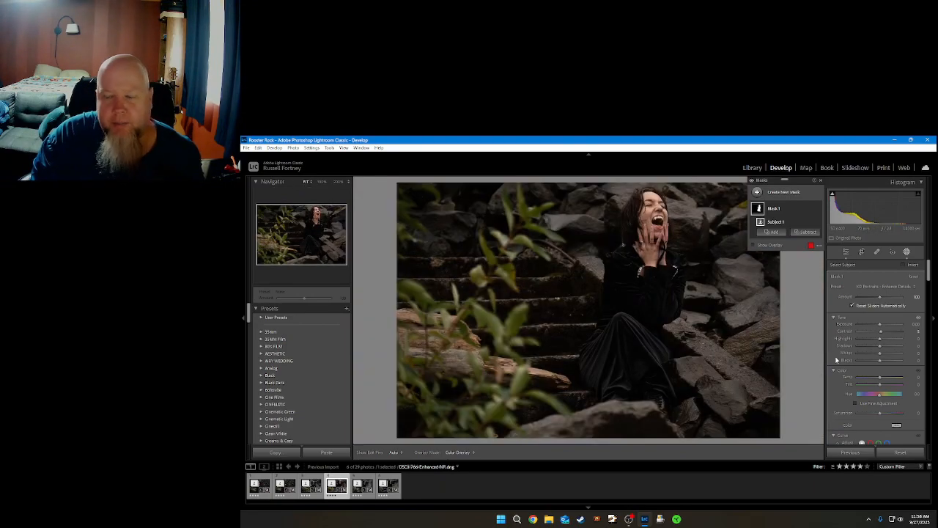
Add a linear gradient mask fading from the photo's right edge to just past the woman, and shift it slightly toward the stairs
left_click(772, 193)
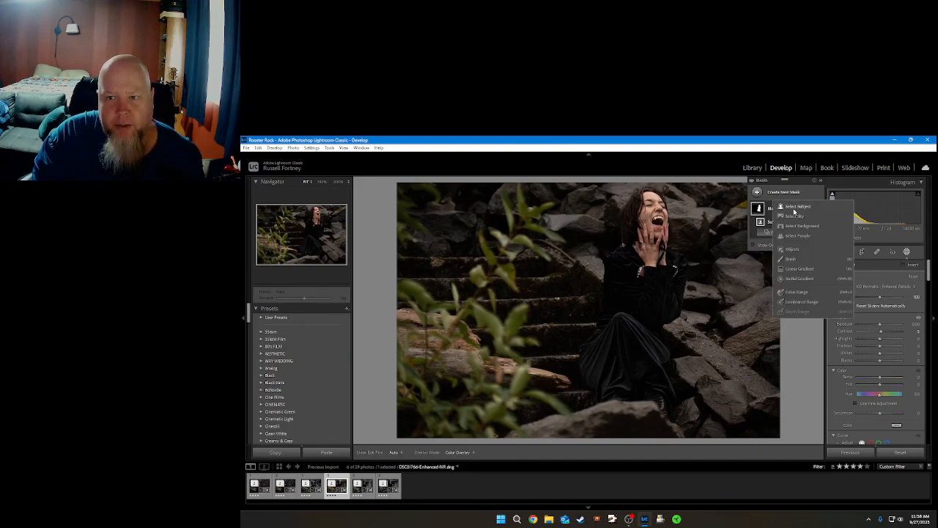
left_click(798, 269)
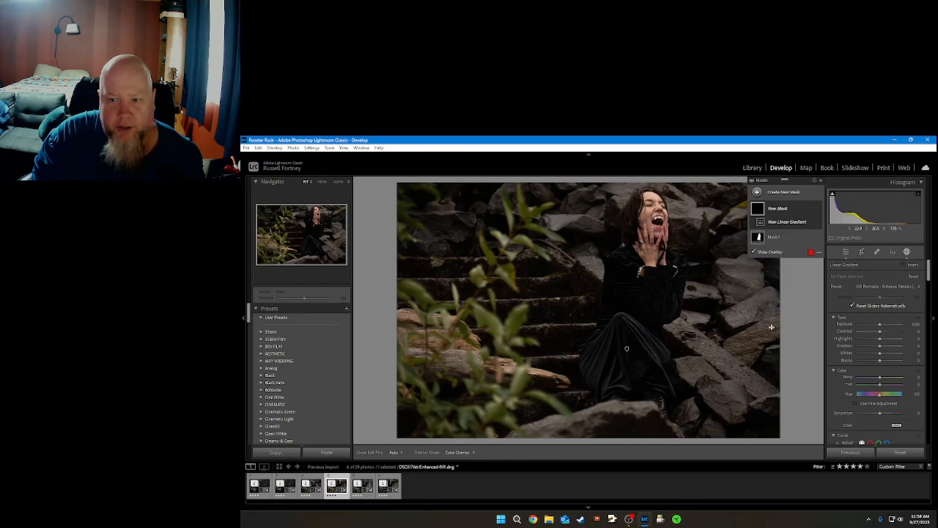
left_click_drag(762, 304, 557, 305)
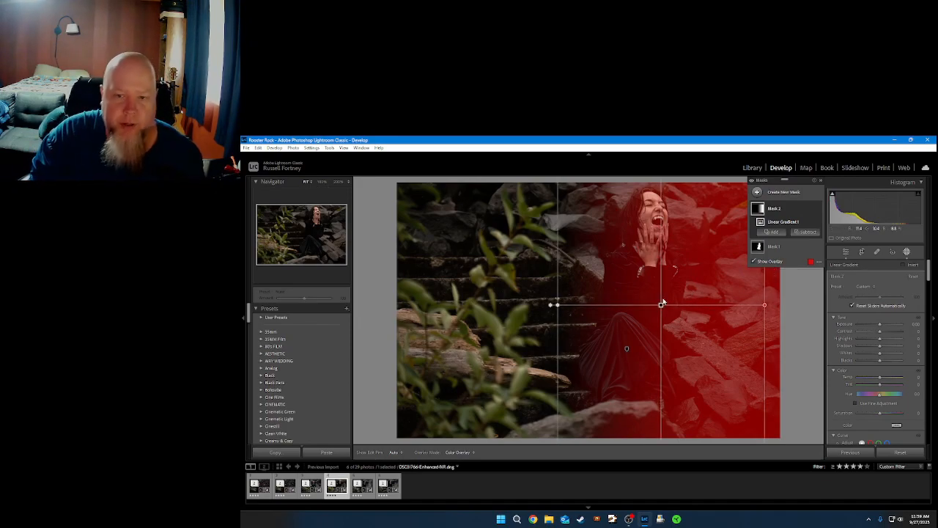
mouse_move(661, 303)
left_mouse_down()
mouse_move(650, 307)
mouse_move(647, 296)
left_mouse_up()
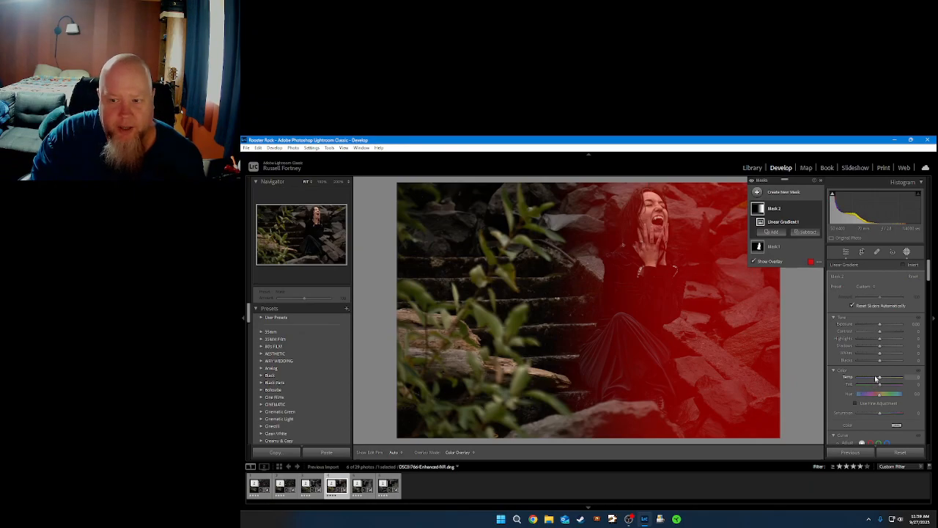
Warm the linear gradient mask to a Temp of about 24 and lower its Contrast to -32
left_click_drag(879, 377, 882, 371)
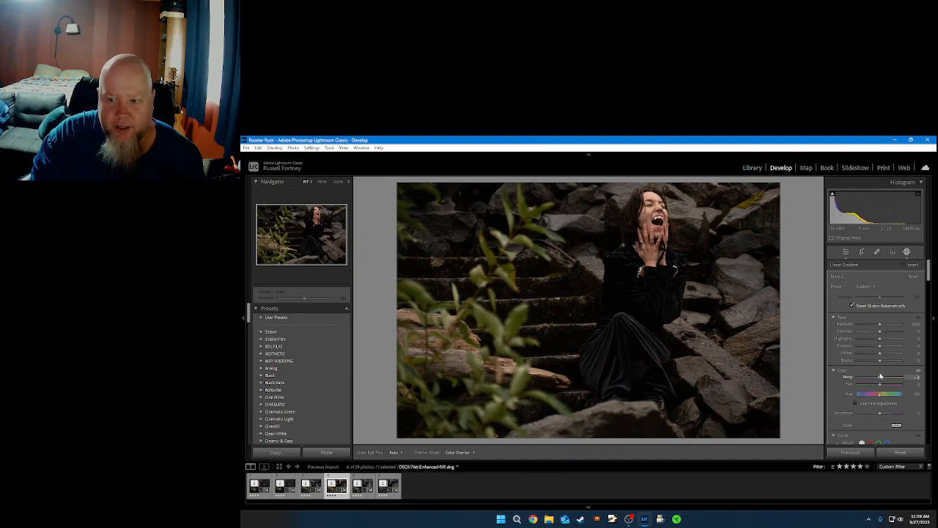
mouse_move(884, 382)
left_mouse_down()
mouse_move(903, 384)
mouse_move(884, 379)
left_mouse_up()
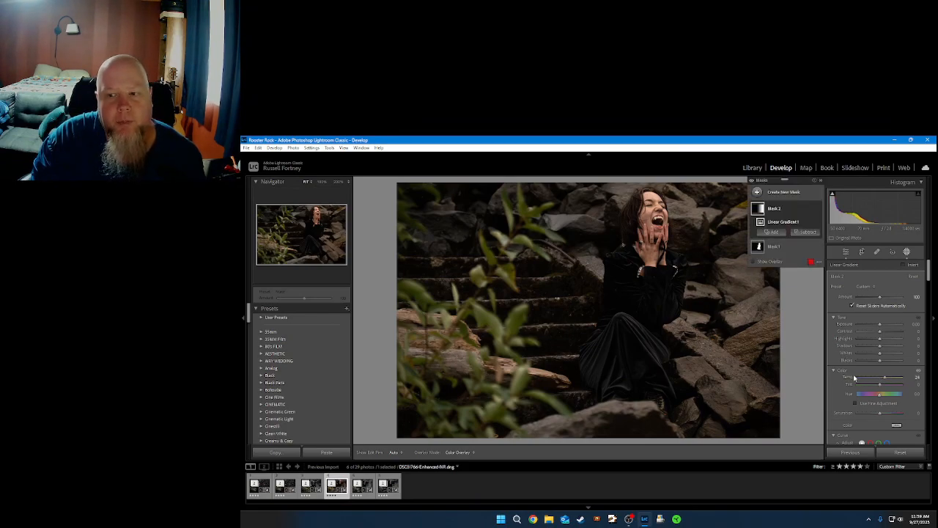
left_click(887, 379)
left_click_drag(885, 379, 886, 379)
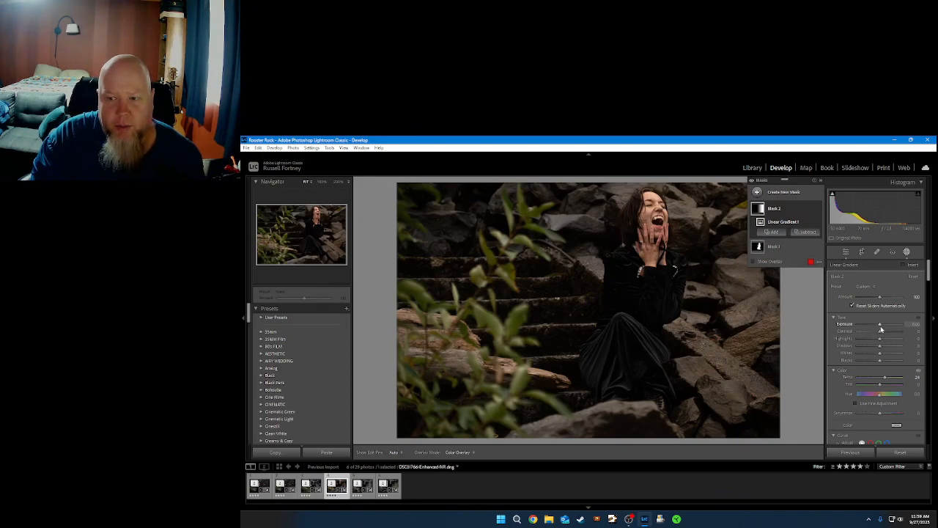
left_click(881, 332)
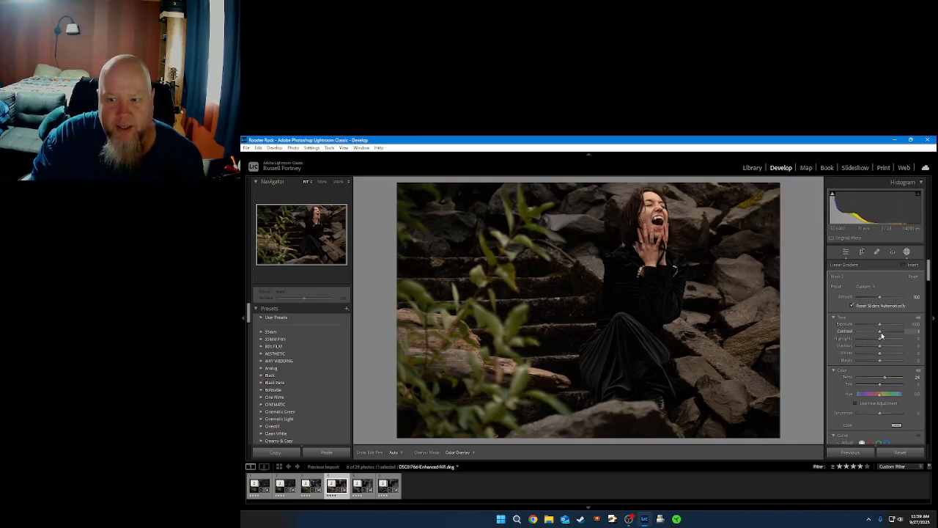
left_click_drag(880, 332, 873, 334)
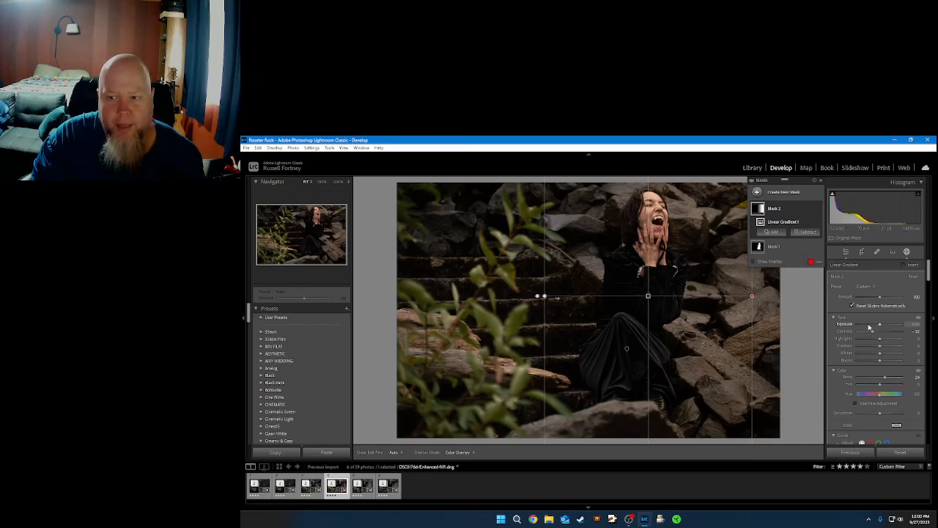
Raise the gradient mask's Highlights to about 24 and its Shadows and Whites to about 21, and reset Blacks to 0
left_click_drag(879, 337, 885, 340)
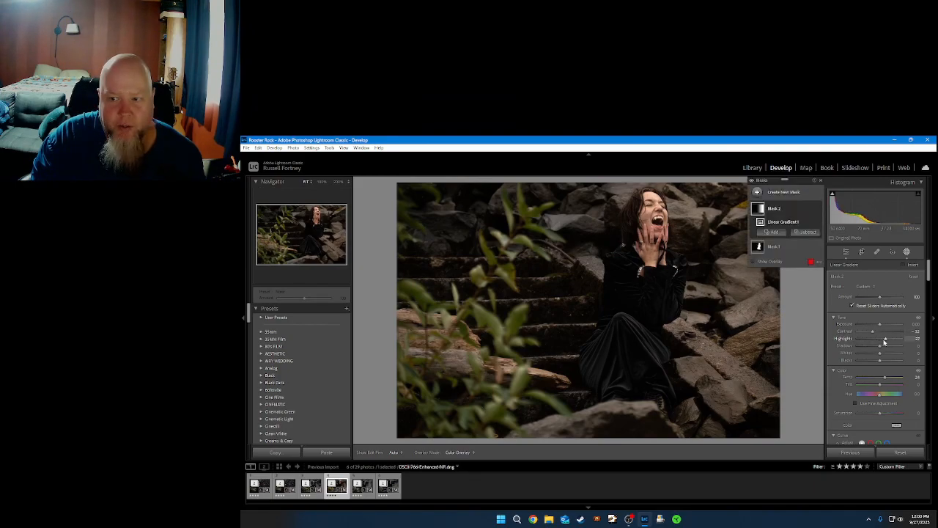
mouse_move(884, 341)
left_mouse_down()
mouse_move(855, 345)
mouse_move(884, 342)
left_mouse_up()
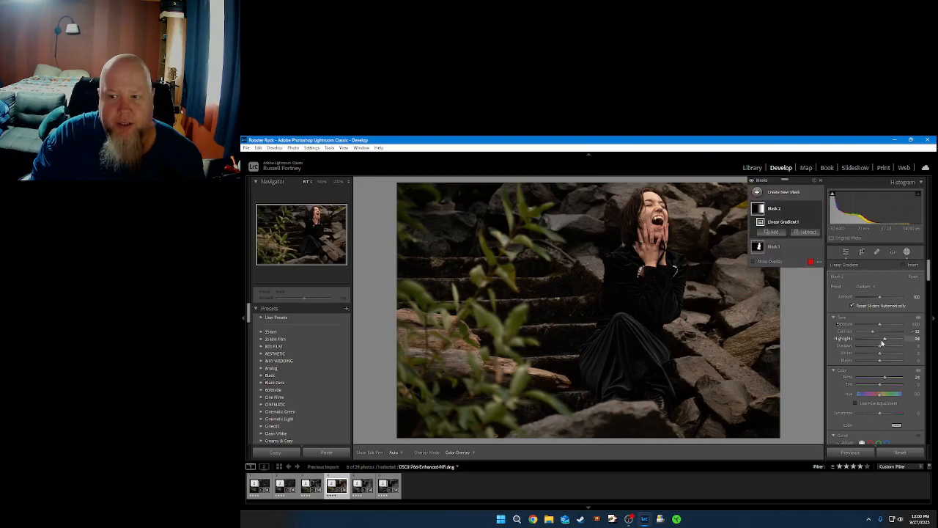
left_click_drag(880, 347, 883, 348)
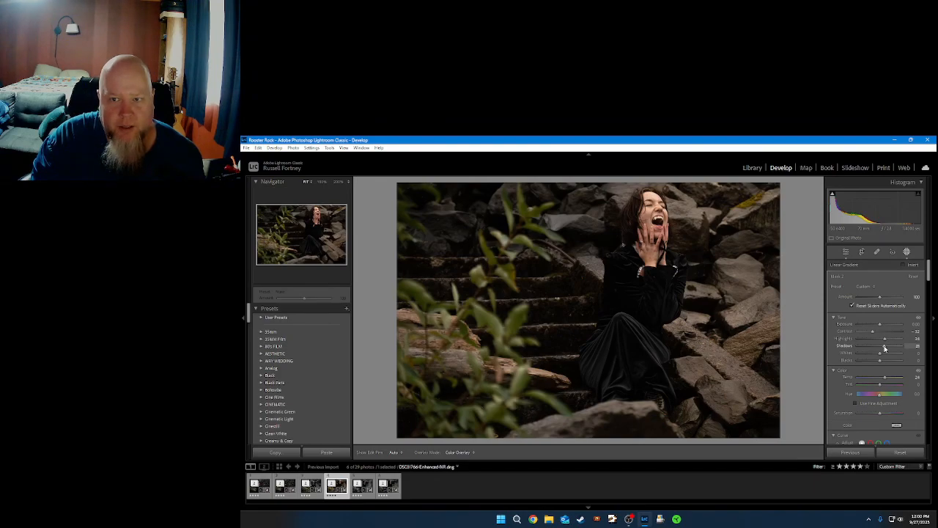
left_click_drag(882, 354, 885, 357)
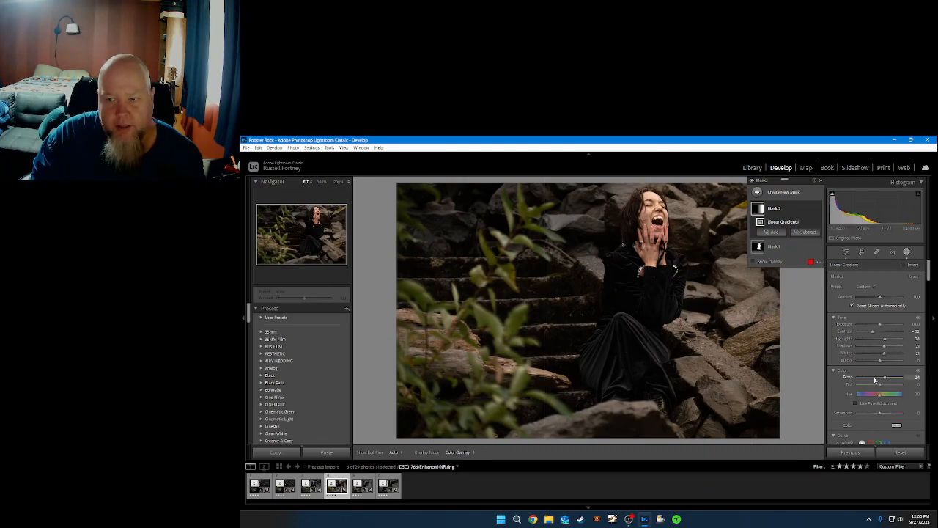
mouse_move(879, 360)
left_mouse_down()
mouse_move(870, 359)
mouse_move(891, 360)
left_mouse_up()
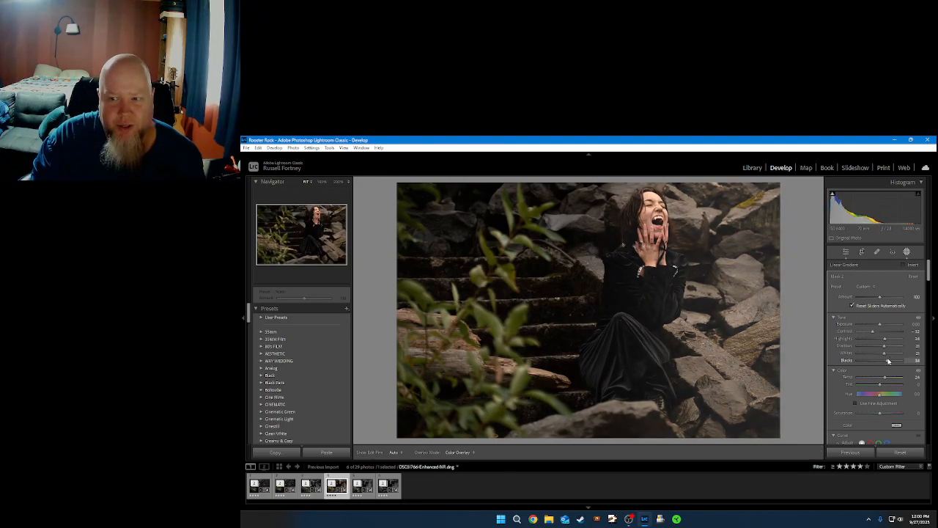
double_click(887, 362)
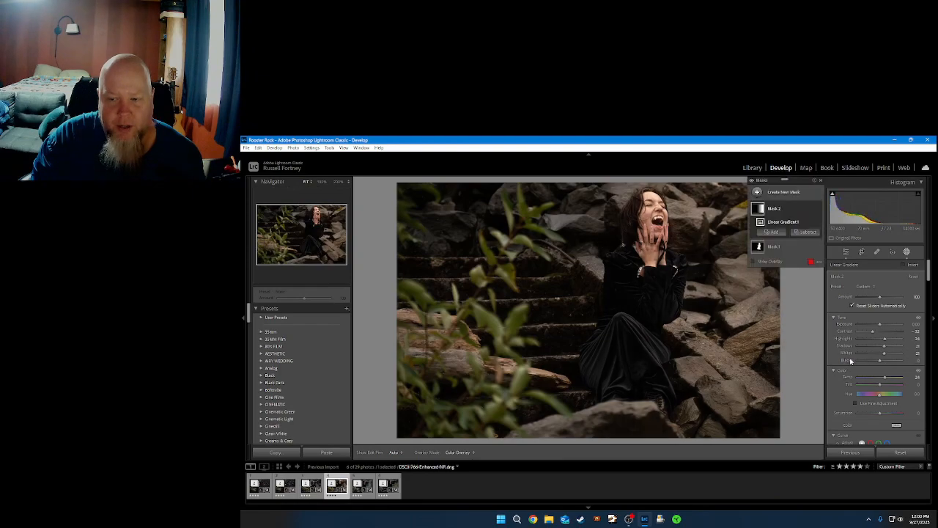
Flatten the gradient mask's point curve by lifting the shadows, anchoring the midtones and lowering the highlights to input 190, output 177
scroll(845, 367, "down", 3)
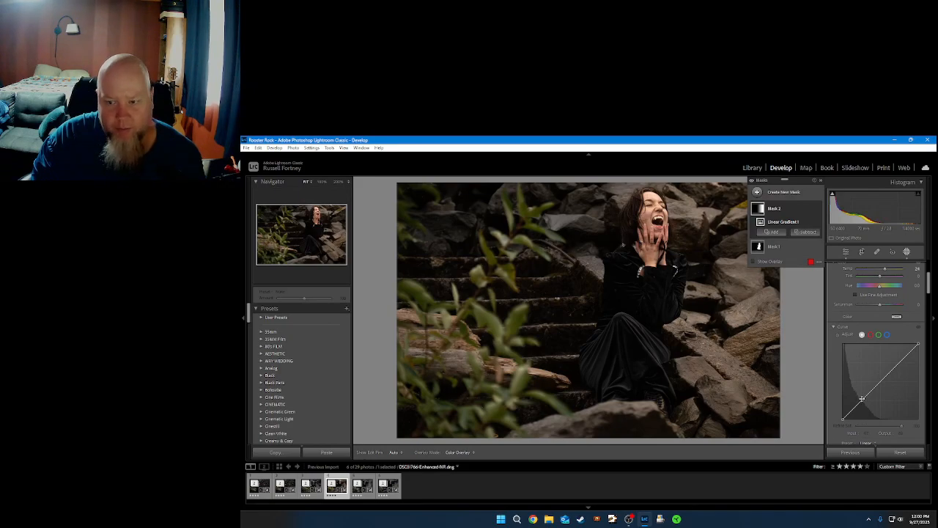
left_click_drag(861, 398, 900, 368)
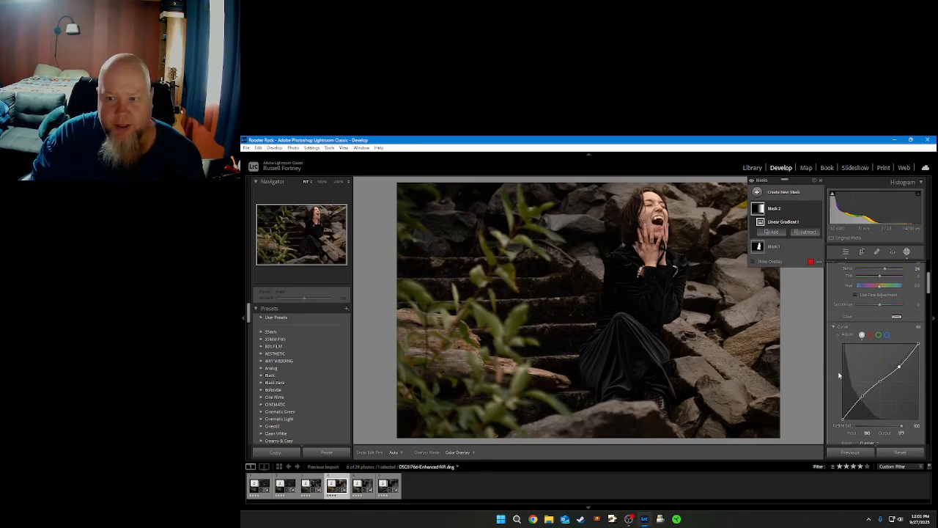
Duplicate the linear gradient mask and invert the copy to cover the stairs side of the photo
scroll(837, 361, "up", 2)
scroll(837, 362, "down", 2)
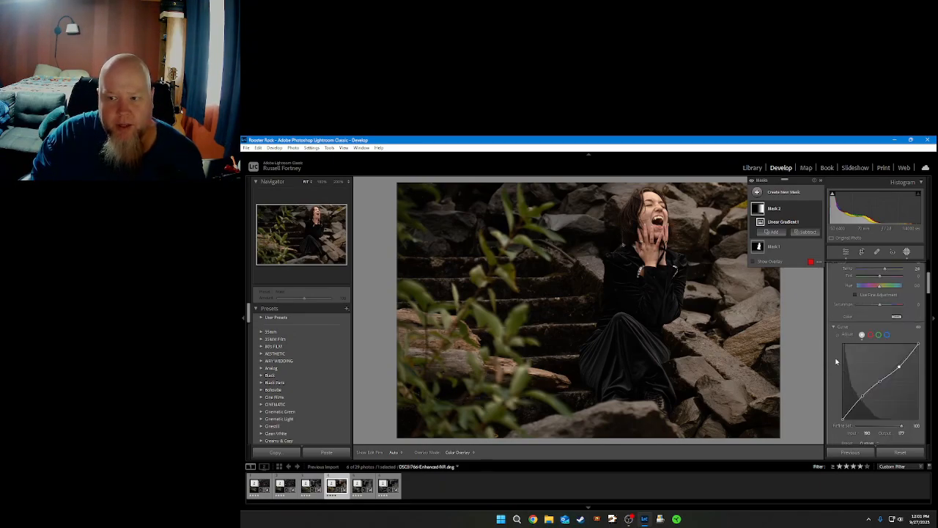
scroll(837, 367, "down", 2)
scroll(839, 393, "down", 2)
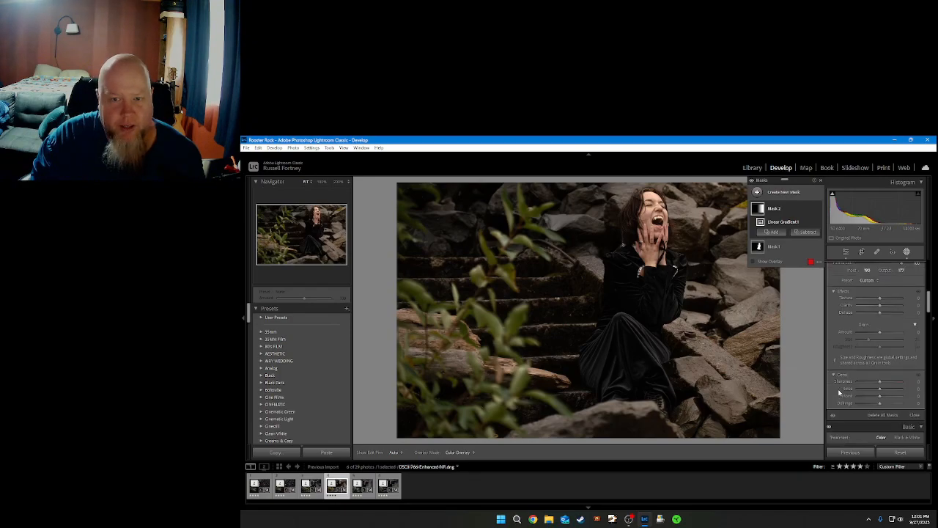
scroll(839, 393, "up", 5)
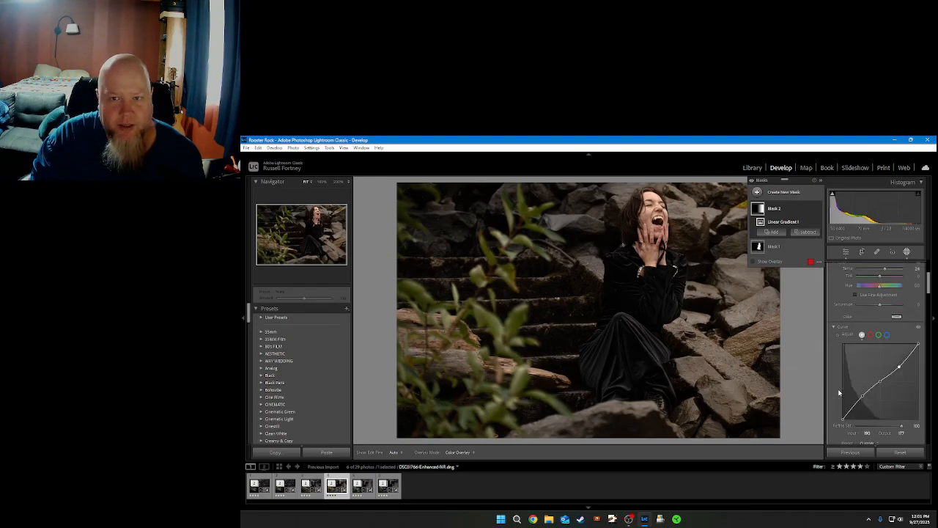
left_click(812, 210)
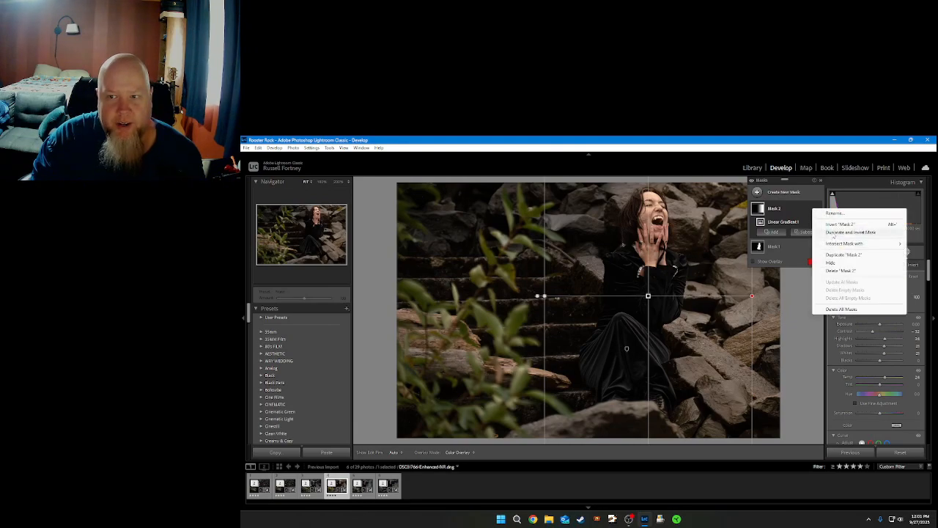
left_click(842, 231)
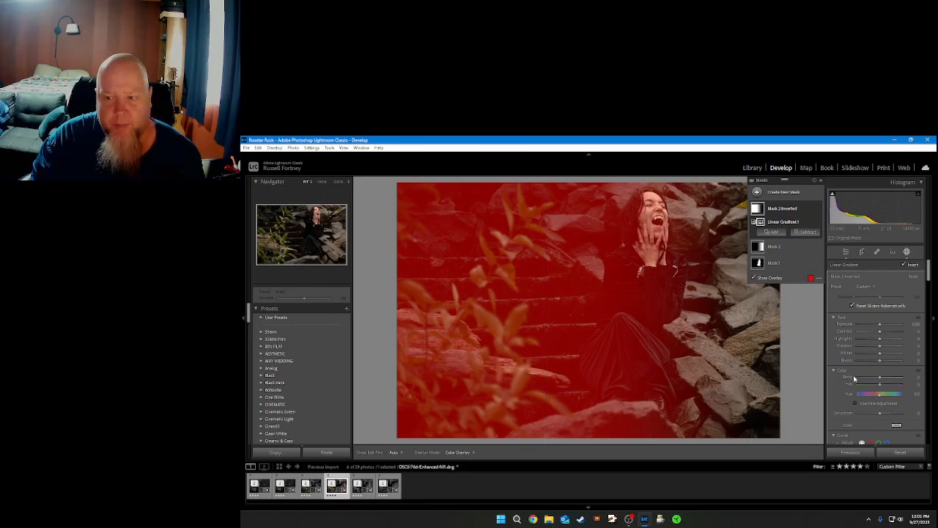
Cool the inverted gradient mask slightly, raise its Contrast to about 17, and lower Highlights to about -12, along with Shadows and Whites
left_click_drag(880, 379, 878, 381)
left_click_drag(881, 334, 878, 343)
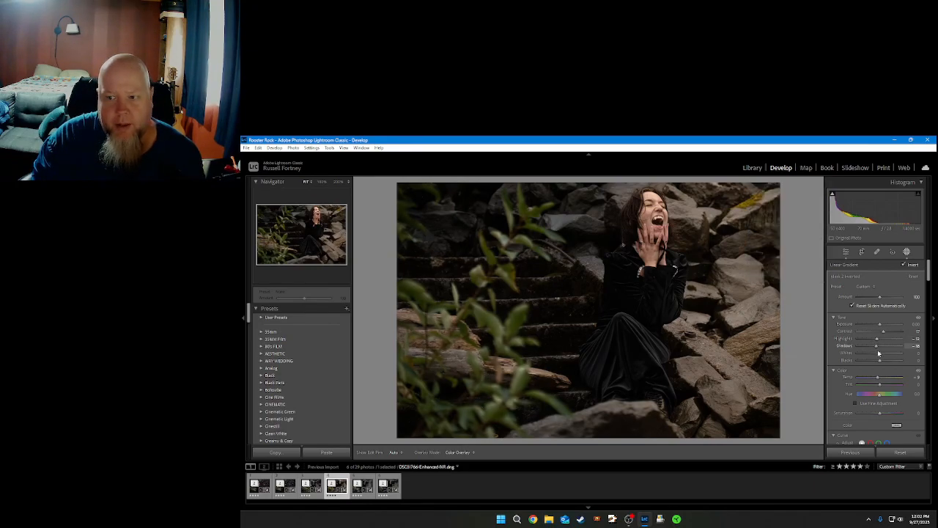
left_click_drag(880, 357, 877, 359)
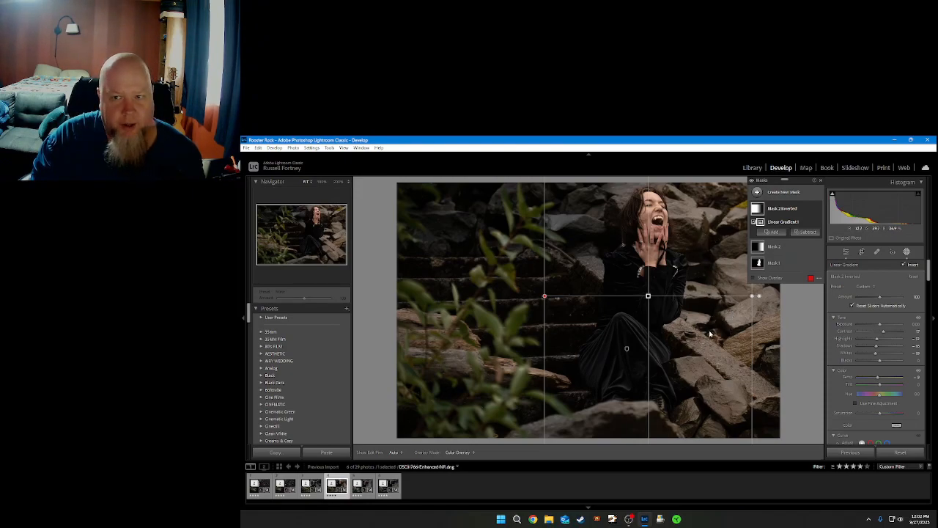
Crop the photo tighter at its original aspect ratio, trimming the foreground rocks and placing the woman beside the right-hand third line
left_click(845, 254)
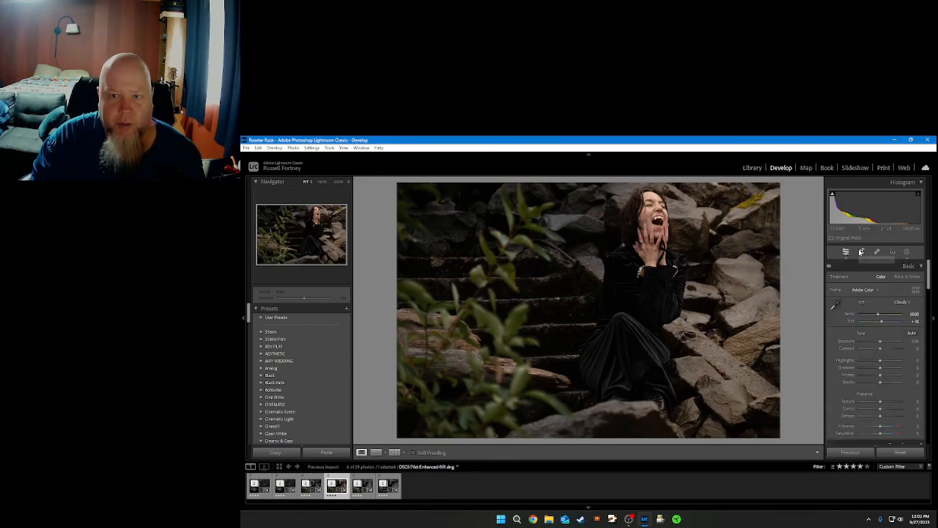
left_click(861, 251)
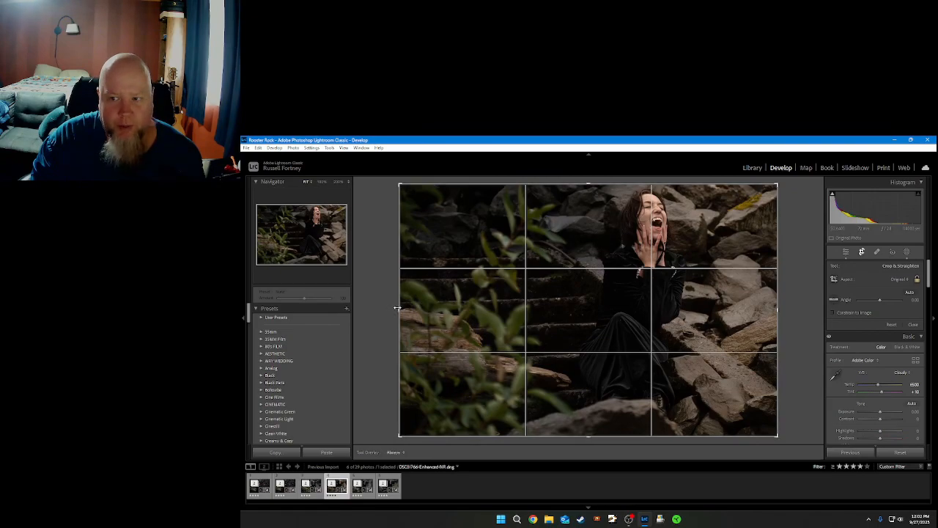
left_click_drag(399, 309, 414, 309)
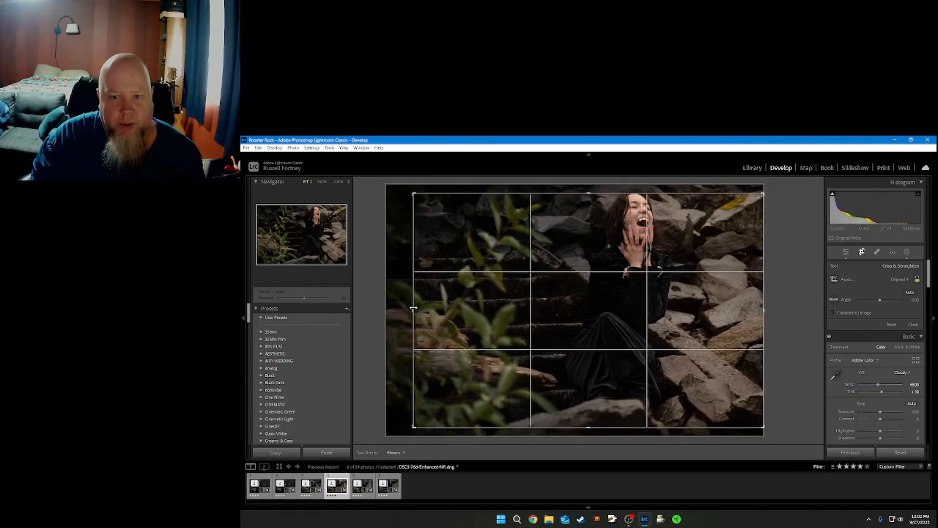
mouse_move(575, 312)
left_mouse_down()
mouse_move(581, 304)
mouse_move(590, 313)
left_mouse_up()
left_click_drag(412, 310, 422, 309)
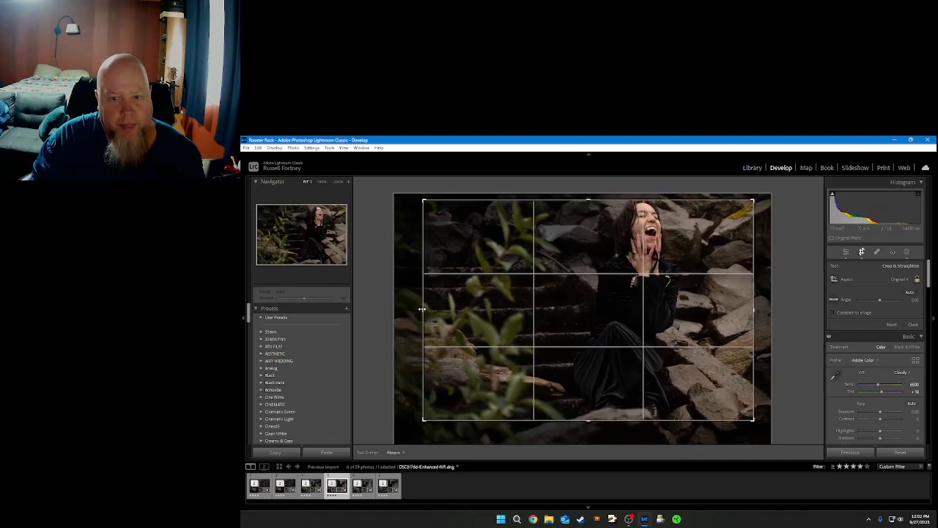
left_click_drag(567, 312, 573, 331)
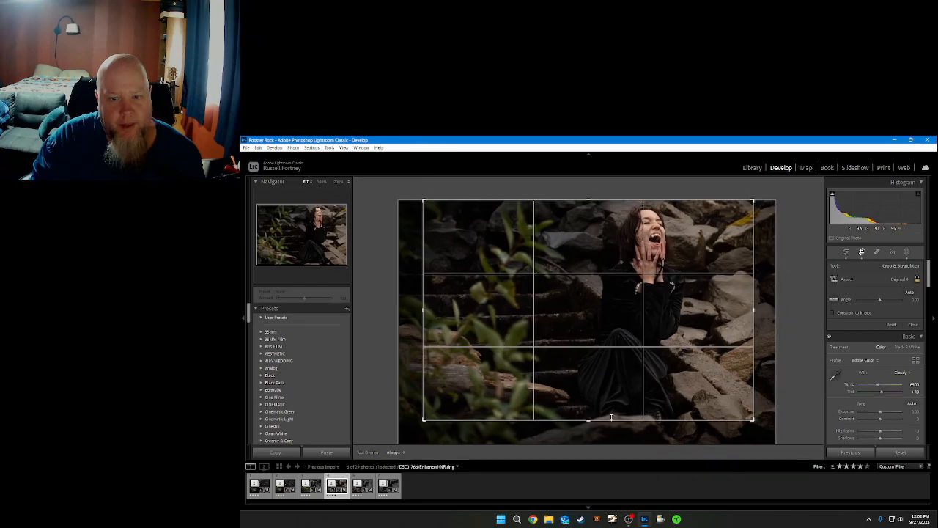
left_click_drag(589, 419, 590, 416)
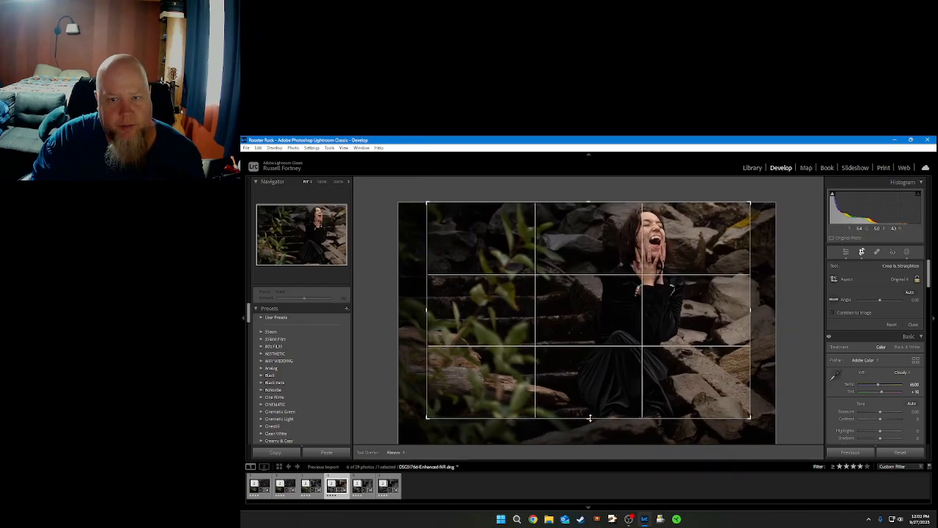
left_click_drag(619, 379, 586, 374)
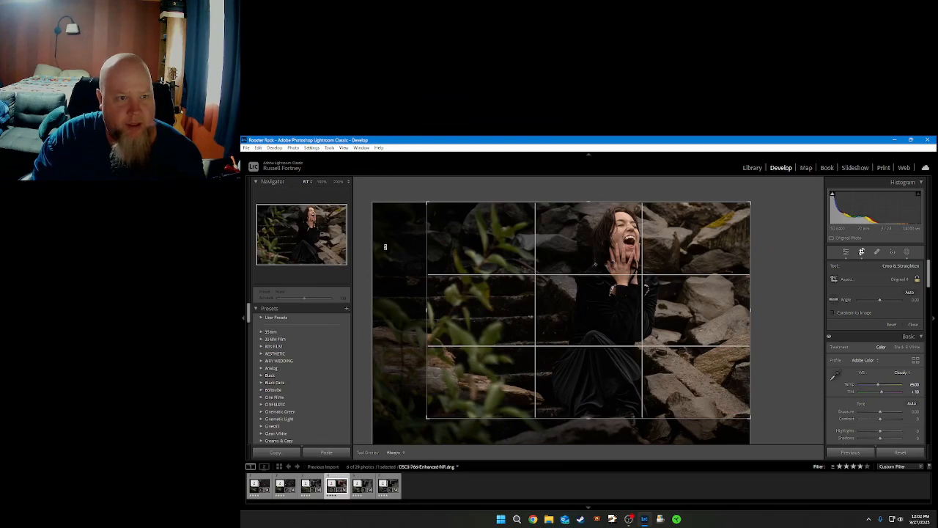
left_click(912, 325)
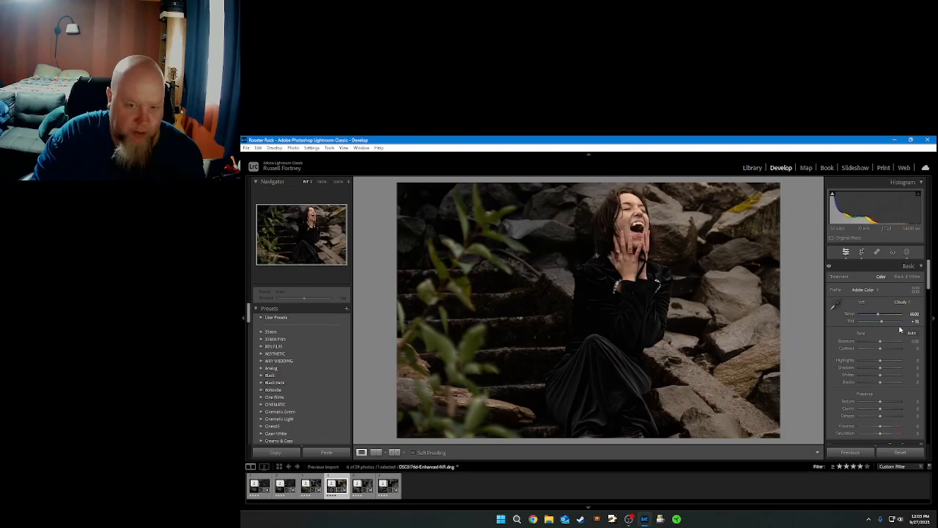
Compare the before and after versions side by side and inspect the skirt, rocks and stairs at 100%
key("y")
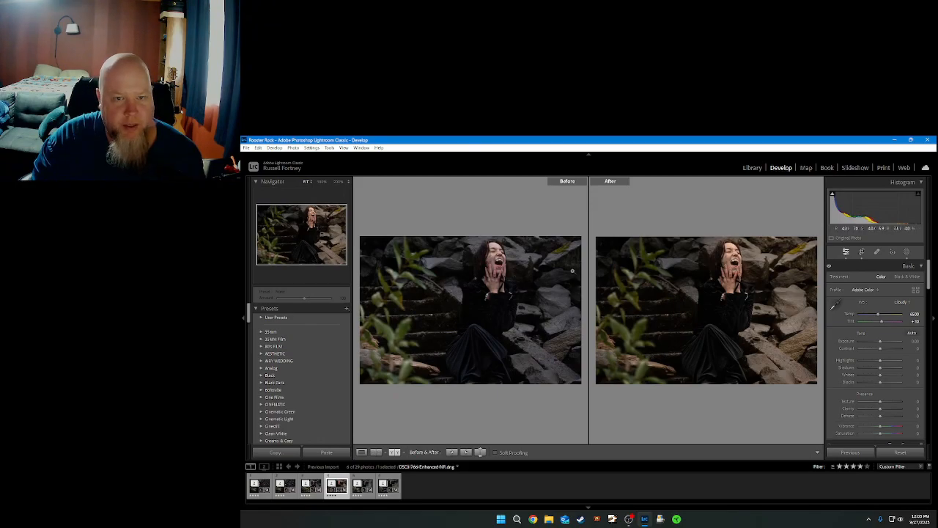
left_click(735, 296)
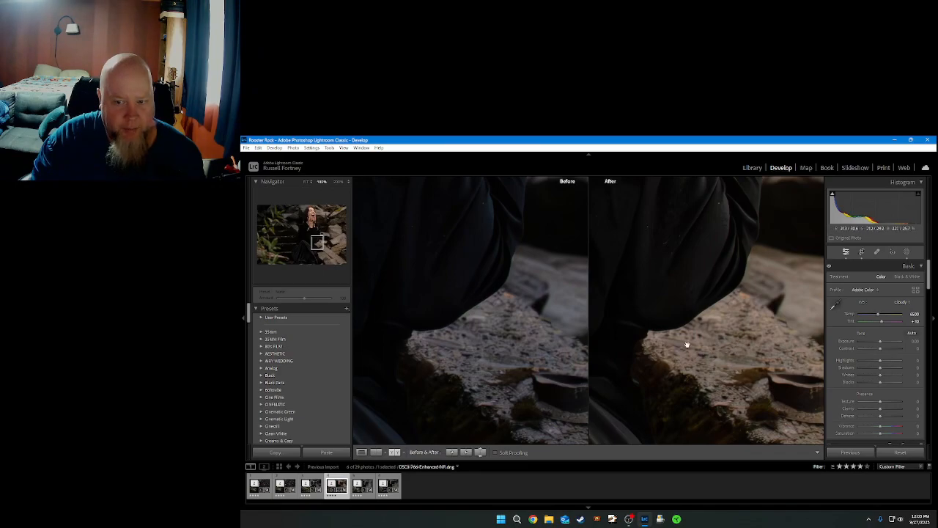
left_click_drag(659, 344, 731, 305)
left_click_drag(649, 280, 869, 285)
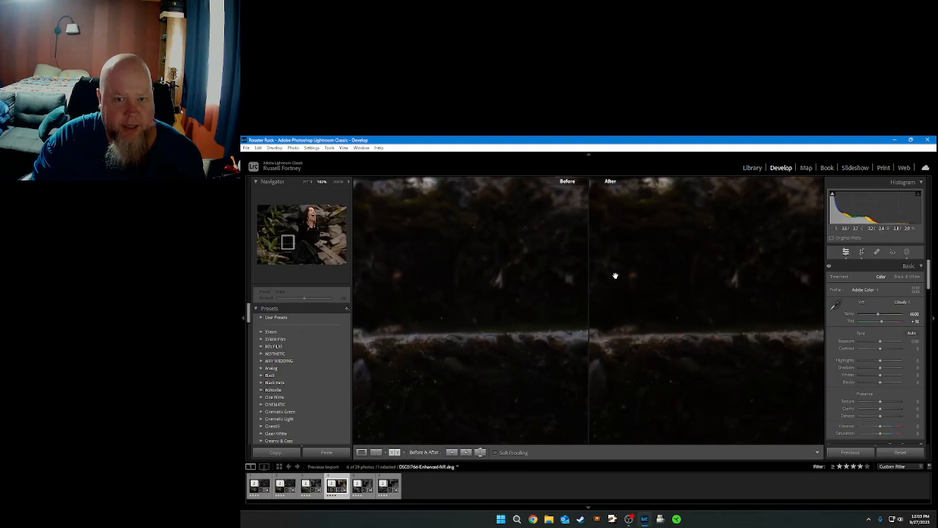
left_click_drag(710, 301, 536, 270)
left_click_drag(744, 265, 710, 303)
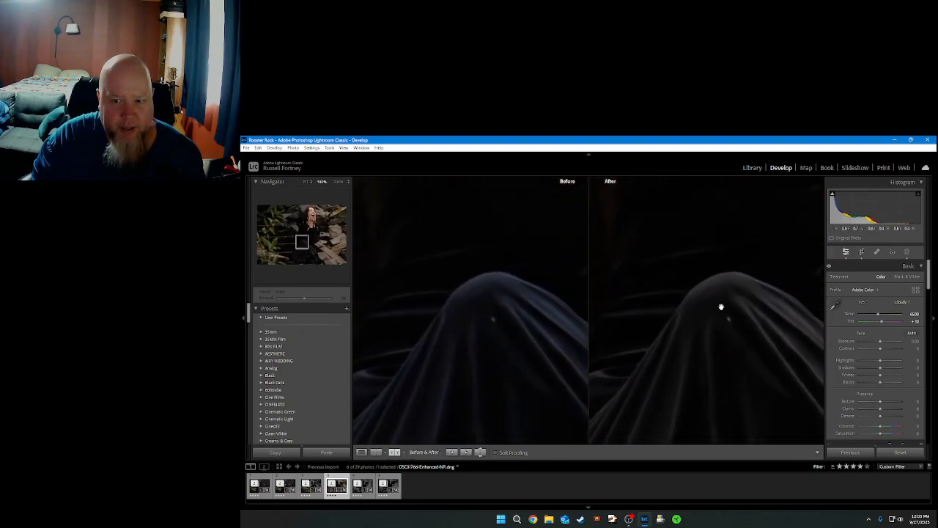
Heal the light speck on the skirt at the woman's knee with a brush of size 27
left_click(878, 251)
scroll(721, 308, "down", 8)
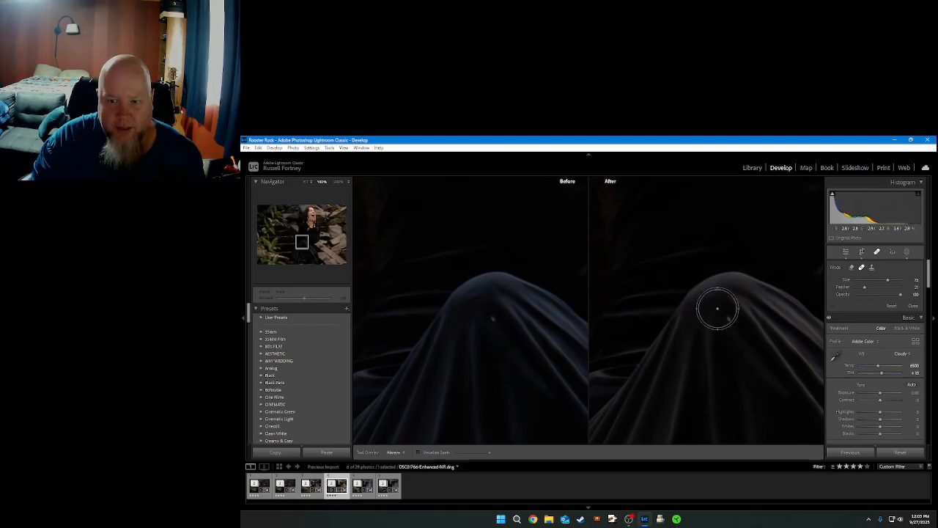
scroll(726, 322, "down", 4)
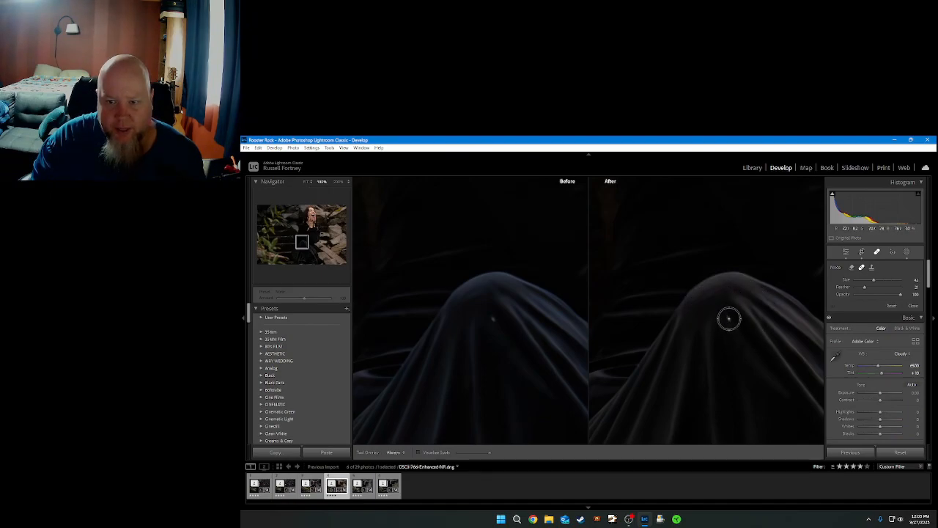
scroll(729, 324, "down", 2)
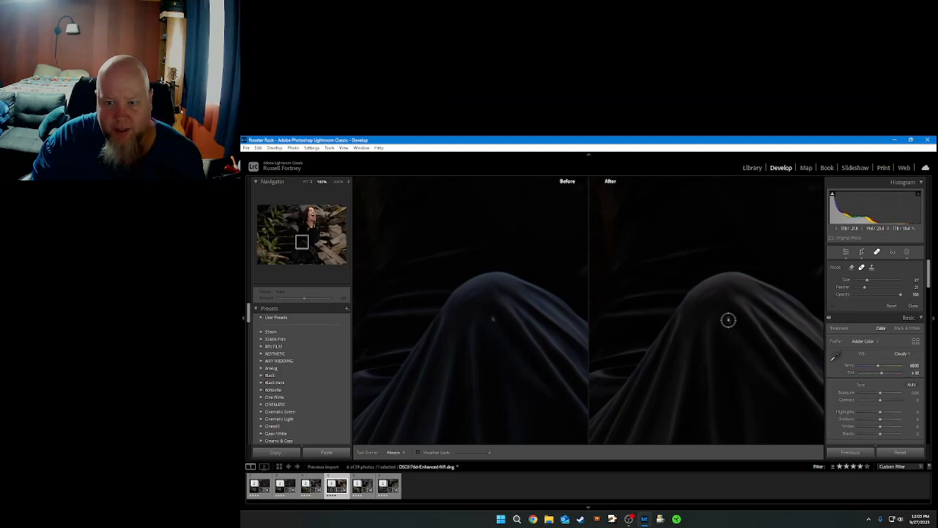
left_click(728, 320)
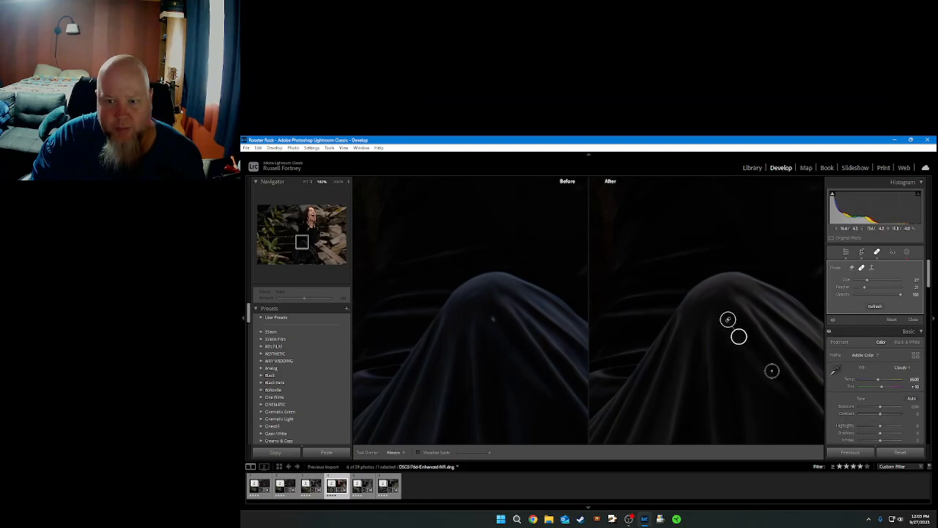
left_click(912, 320)
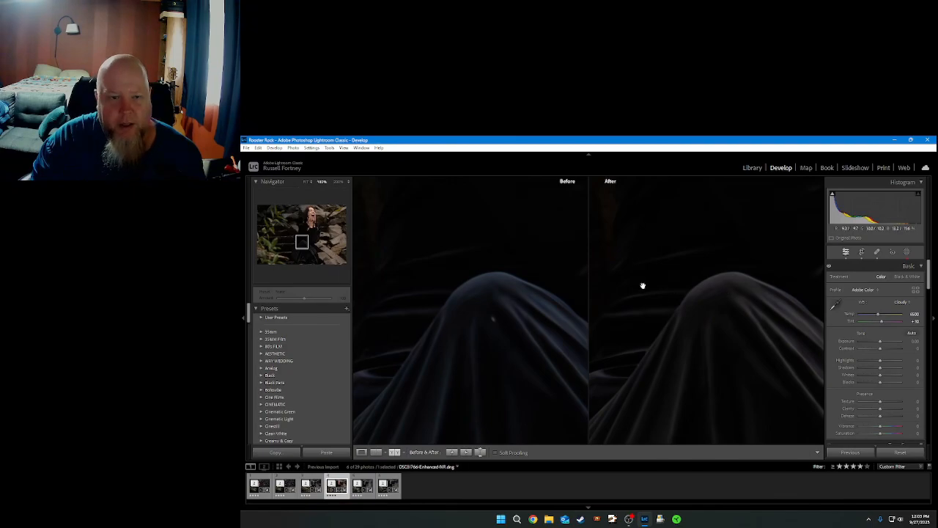
Heal the faint spot on the woman's dark jacket with a slightly larger brush and return to the fitted comparison view
left_click(307, 181)
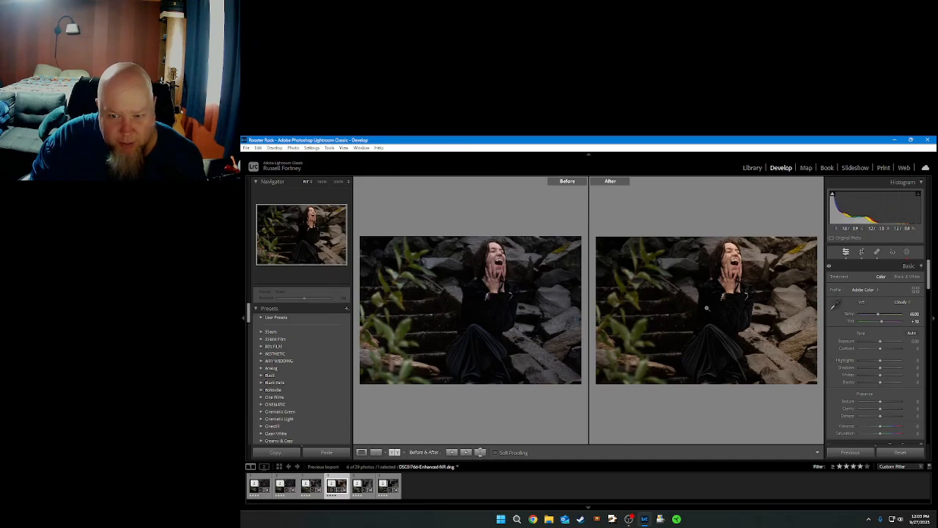
left_click(709, 314)
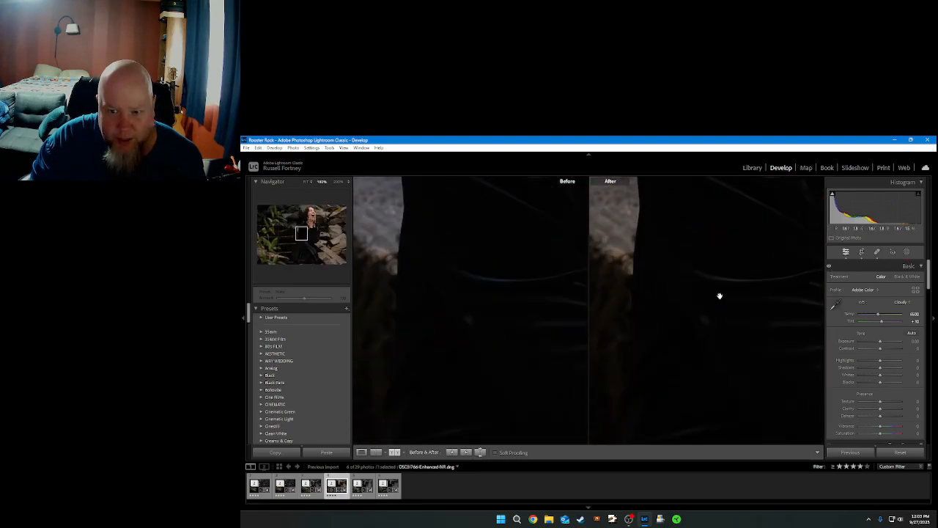
left_click(877, 252)
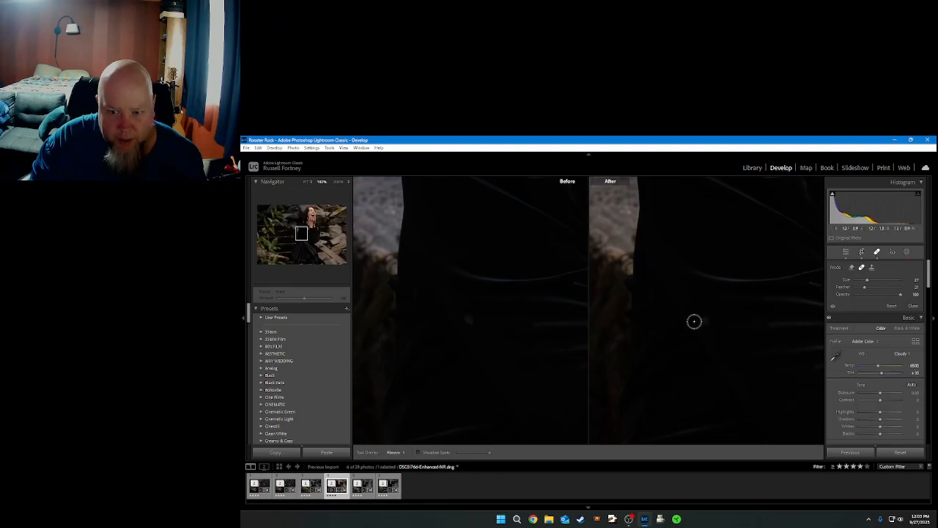
scroll(706, 320, "up", 2)
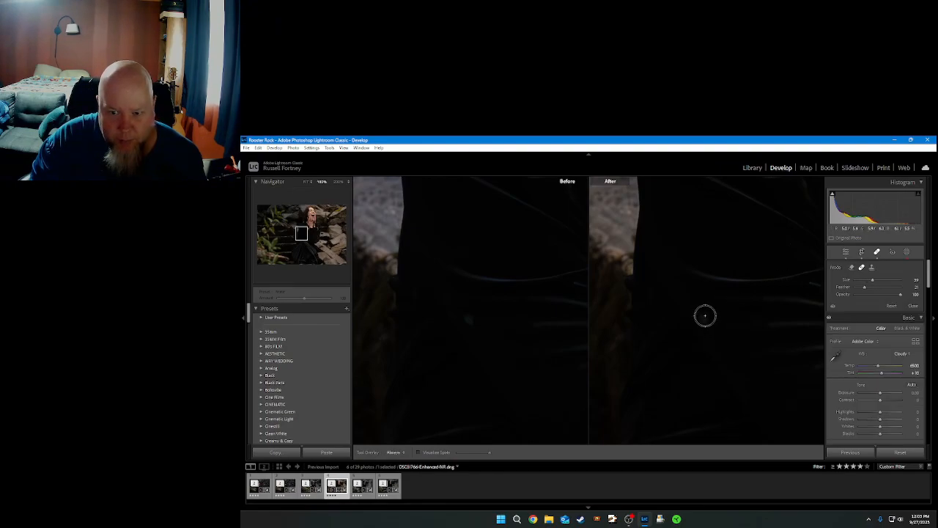
left_click(705, 316)
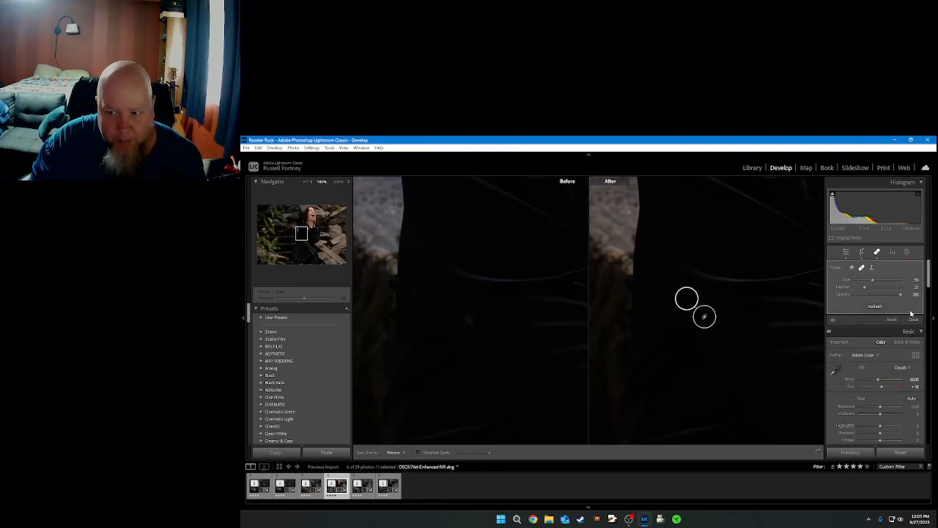
left_click(912, 319)
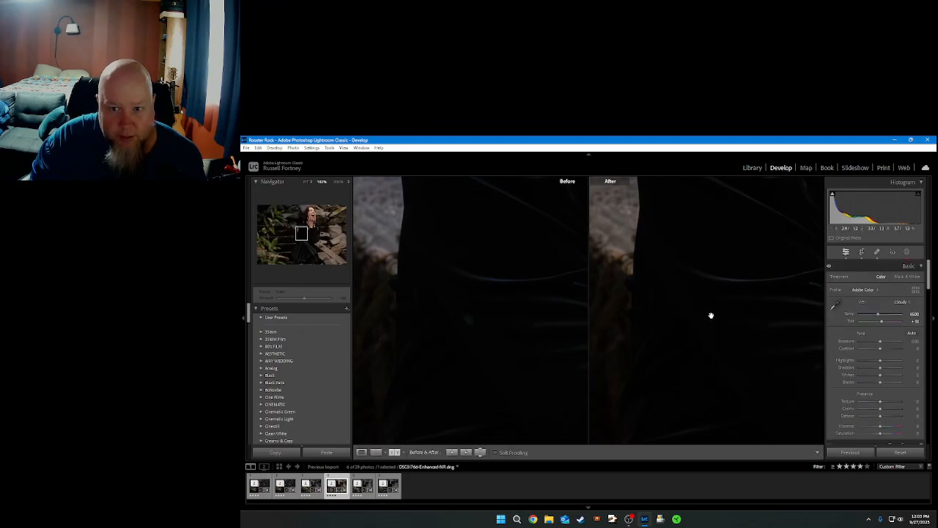
left_click(307, 181)
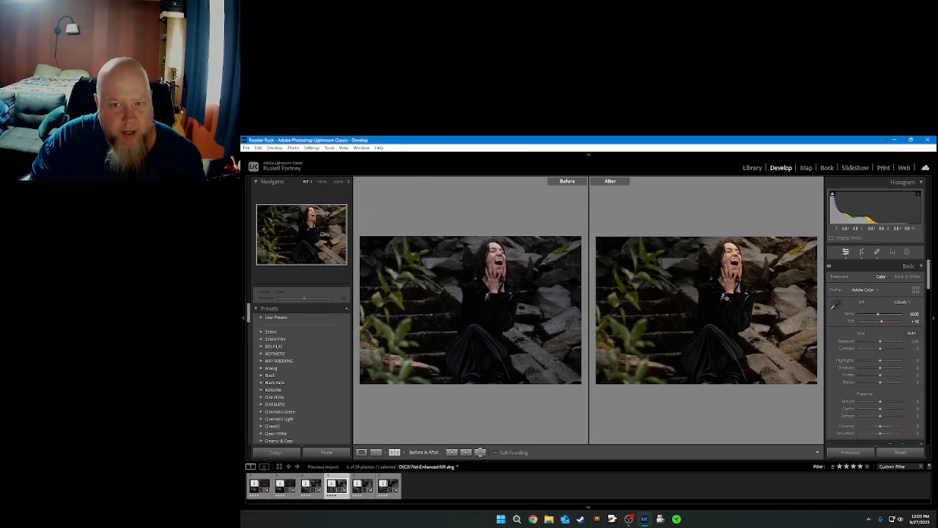
Heal the light speck in the woman's dark hair beside her forehead and return to the fitted comparison view
left_click(796, 273)
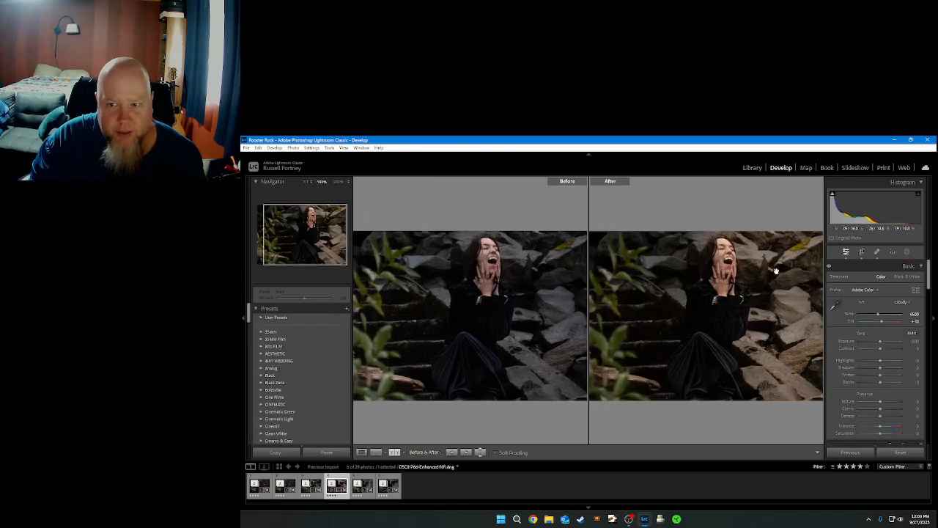
mouse_move(717, 327)
left_mouse_down()
mouse_move(678, 347)
mouse_move(737, 340)
mouse_move(743, 271)
mouse_move(737, 362)
mouse_move(743, 249)
mouse_move(735, 274)
mouse_move(671, 297)
mouse_move(711, 352)
mouse_move(749, 320)
mouse_move(718, 337)
mouse_move(763, 282)
mouse_move(716, 320)
left_mouse_up()
left_click(716, 321)
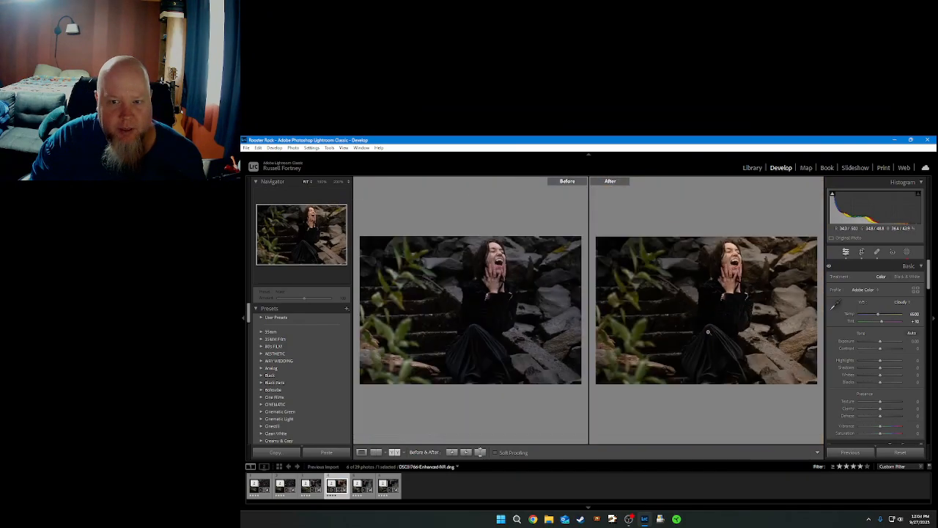
left_click(724, 275)
left_click_drag(732, 252, 691, 450)
left_click_drag(690, 287, 752, 295)
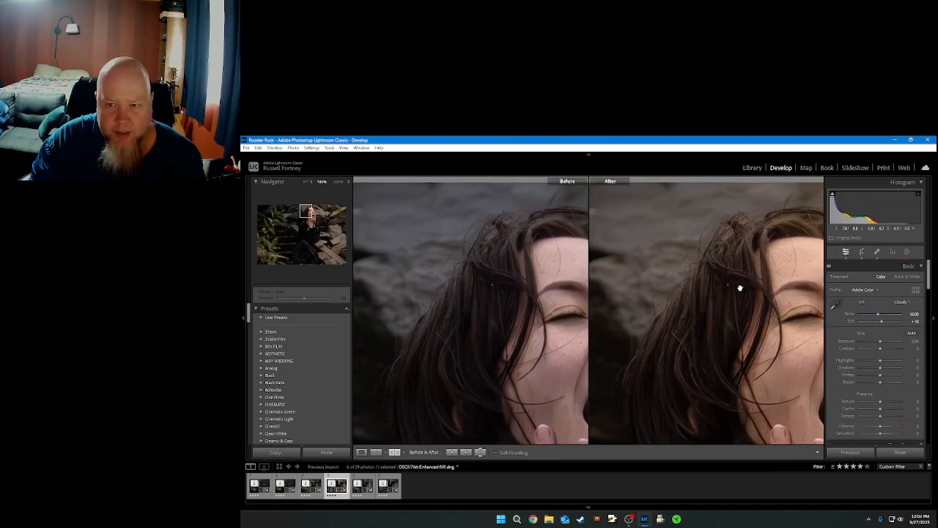
left_click(877, 252)
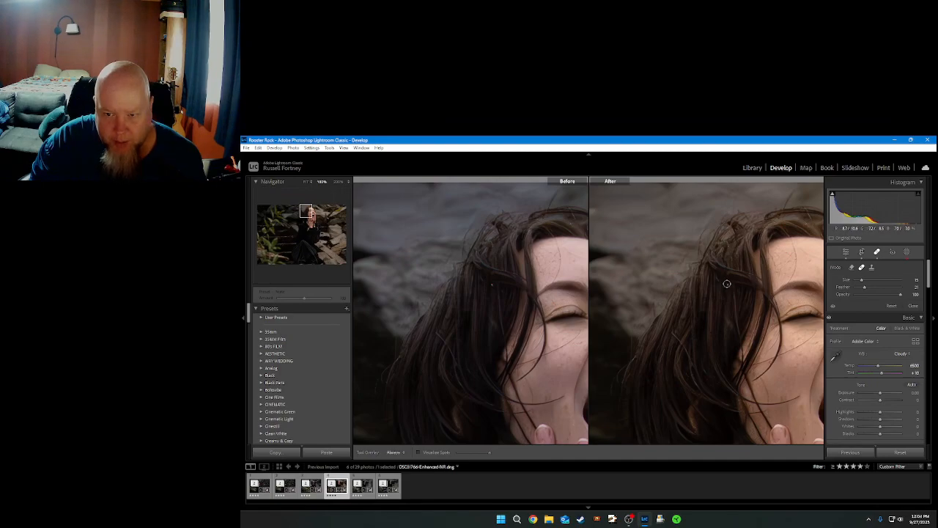
left_click(726, 282)
left_click(912, 319)
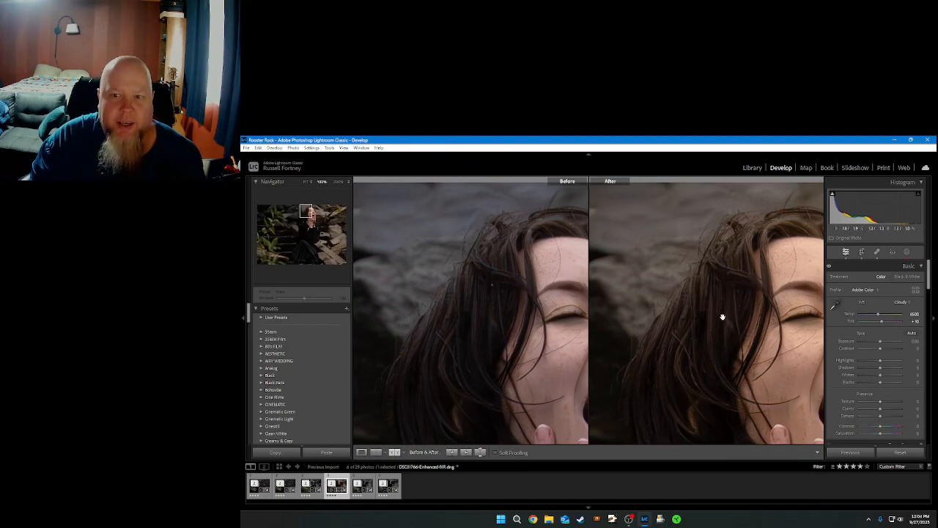
left_click(714, 296)
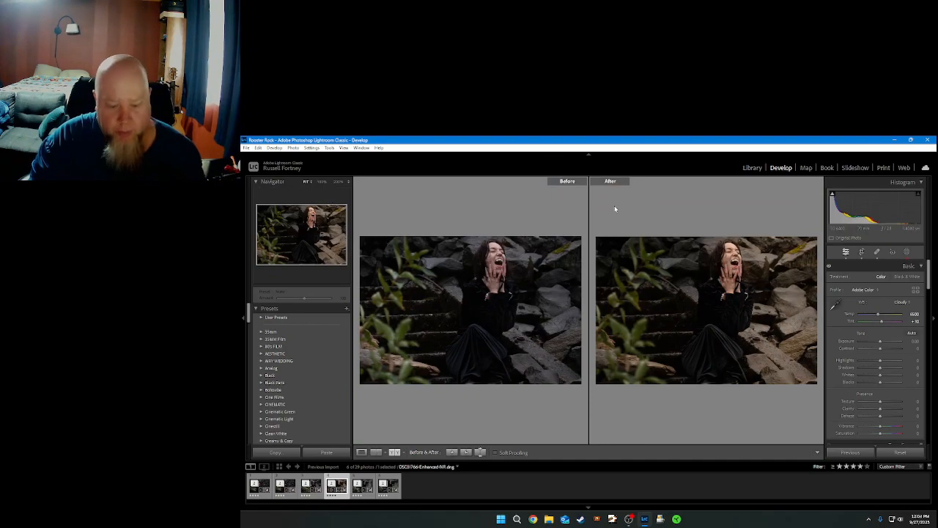
Leave the before and after comparison and export the finished photo with the Threads export preset
key("y")
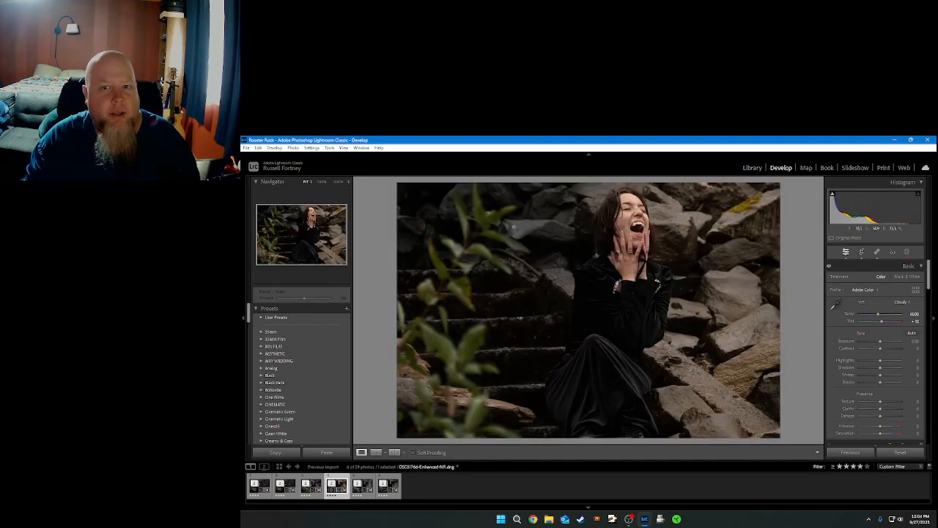
left_click(247, 148)
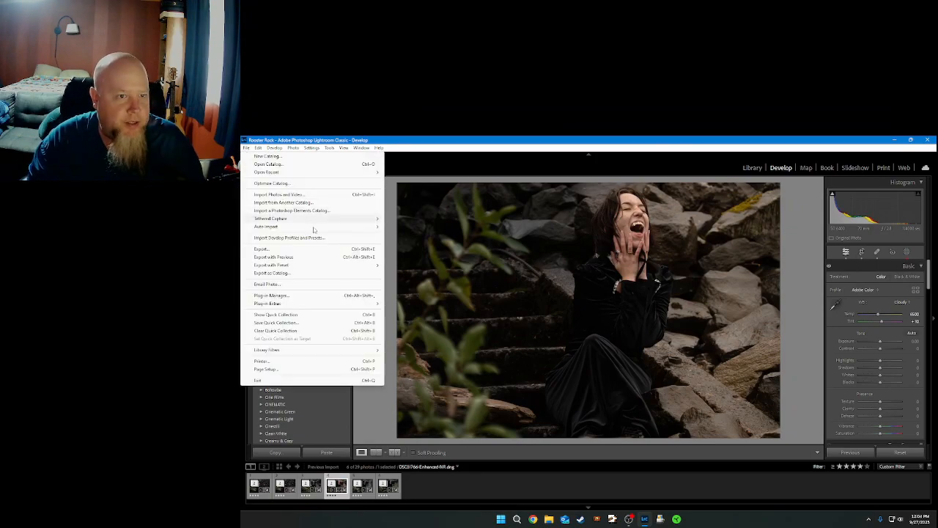
mouse_move(365, 265)
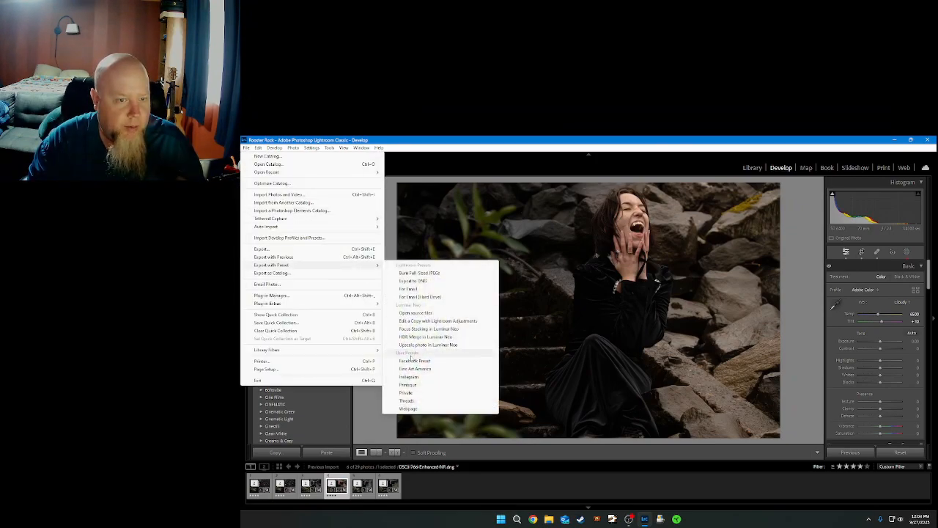
left_click(408, 401)
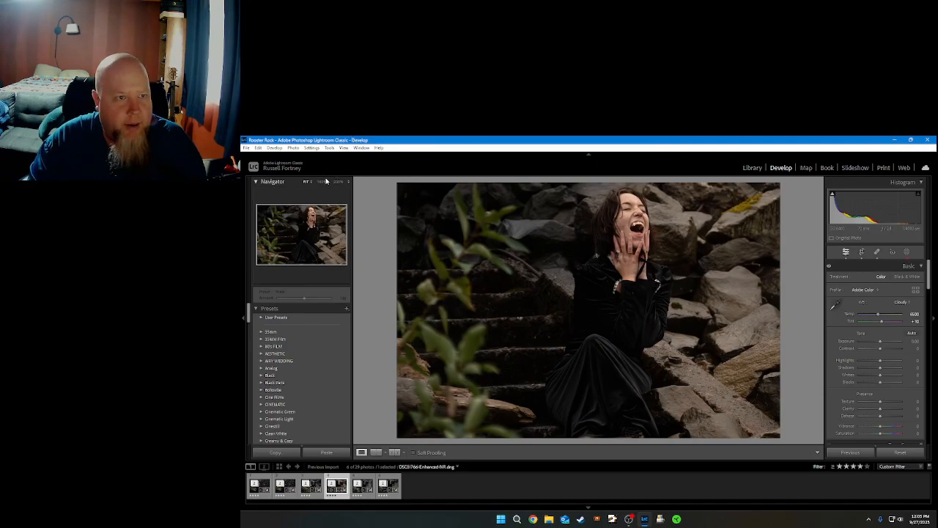
Crop the photo to a 1 x 1 aspect ratio, keeping the full height of the woman inside the square
left_click(861, 252)
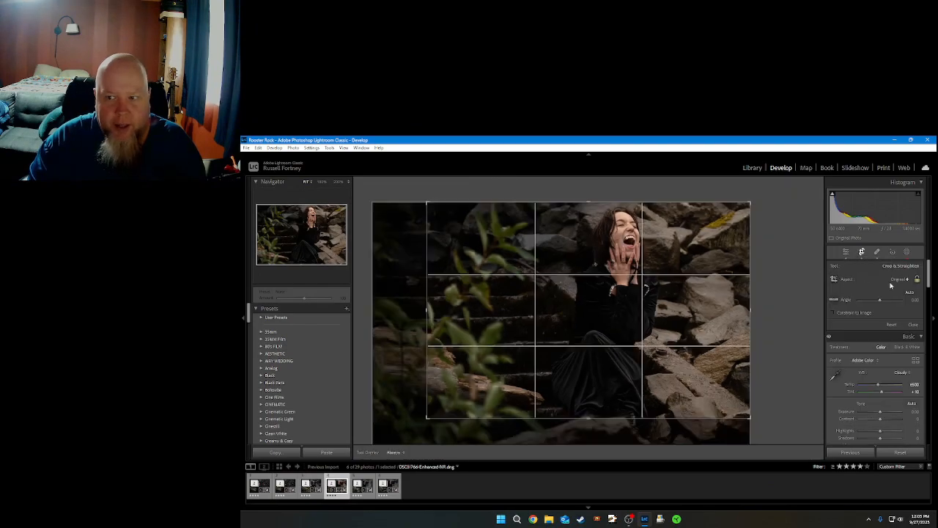
left_click(900, 280)
left_click(844, 317)
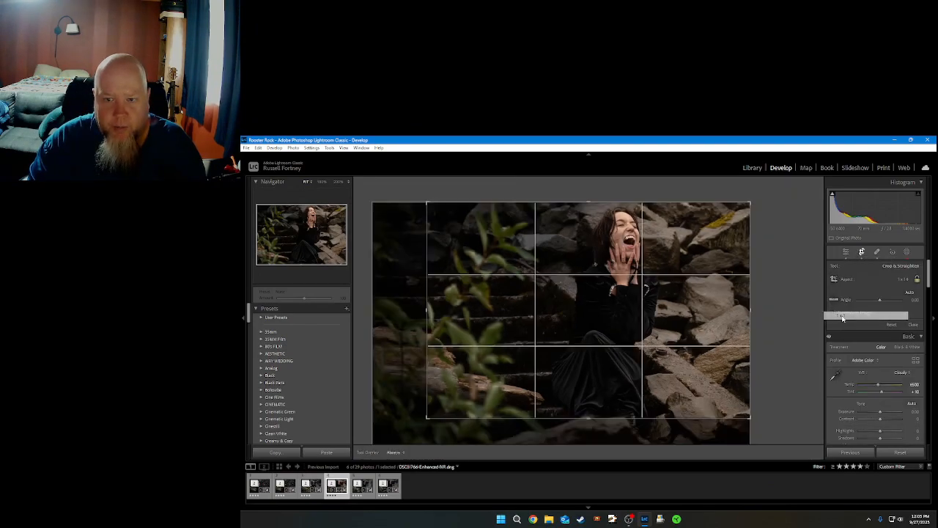
left_click_drag(540, 308, 546, 312)
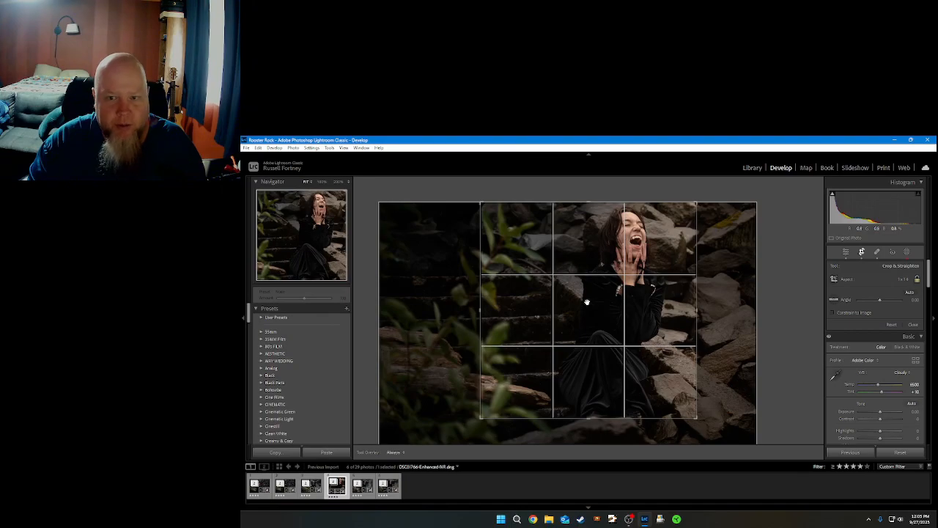
left_click(912, 325)
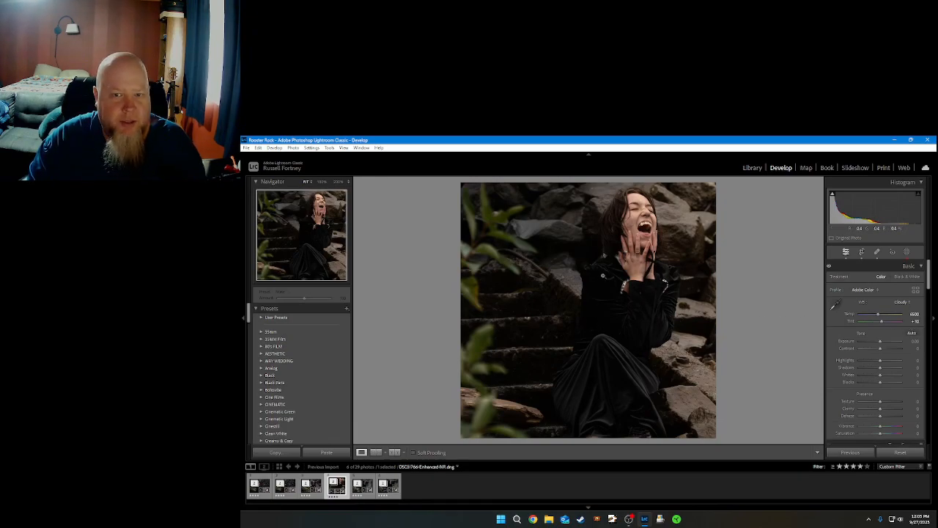
Reframe the square crop so the woman's face and hands sit on the upper right third intersection
left_click(862, 251)
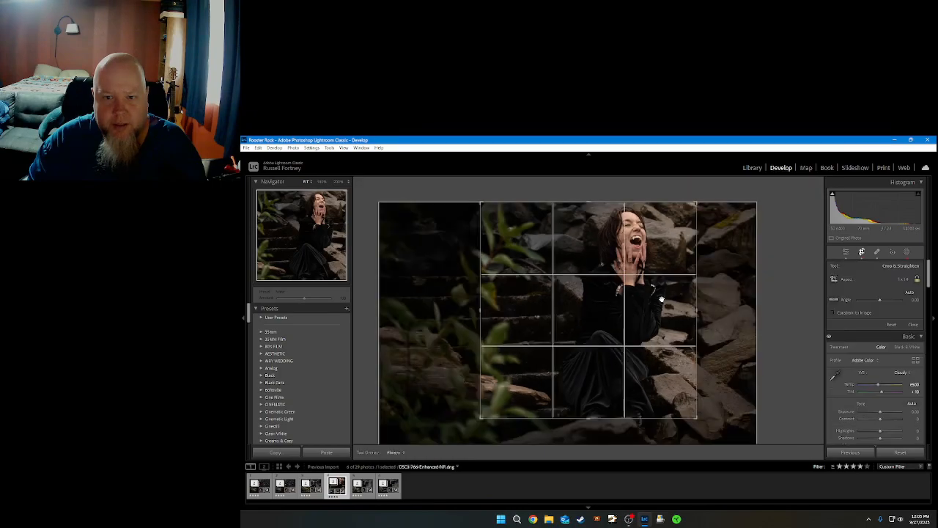
left_click_drag(629, 310, 580, 306)
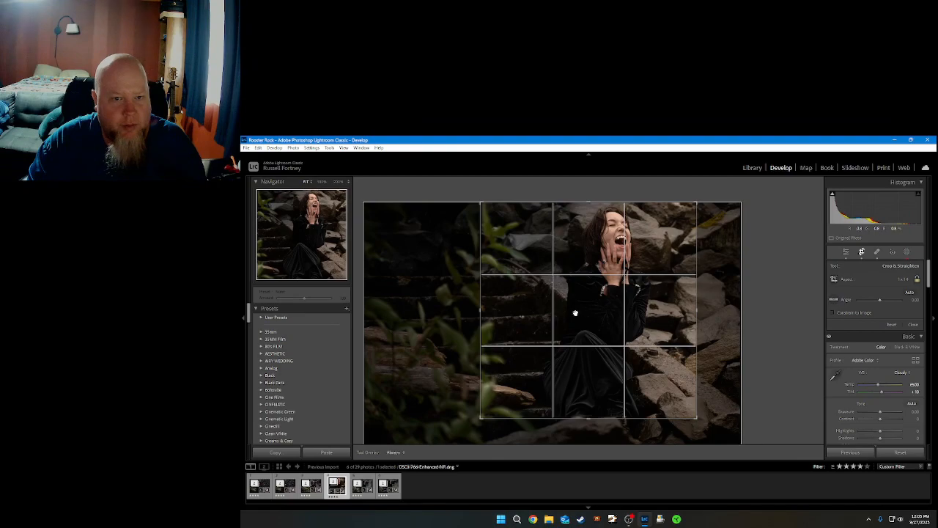
left_click_drag(575, 313, 578, 313)
left_click_drag(577, 314, 578, 325)
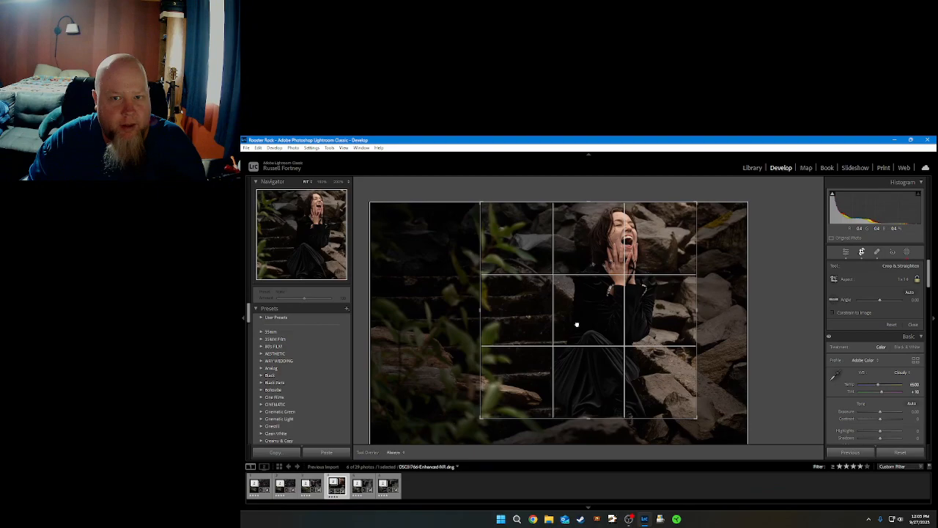
left_click(913, 324)
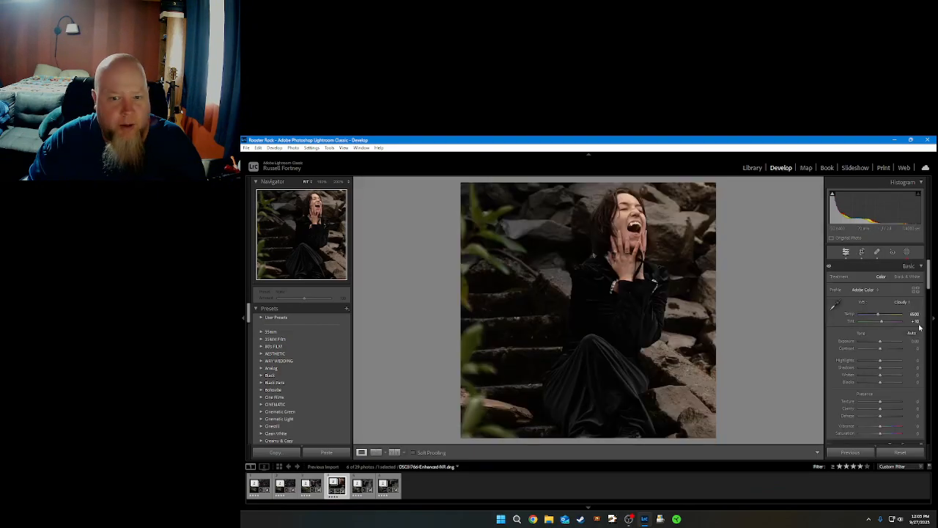
Export the square-cropped photo with the Instagram export preset
left_click(246, 148)
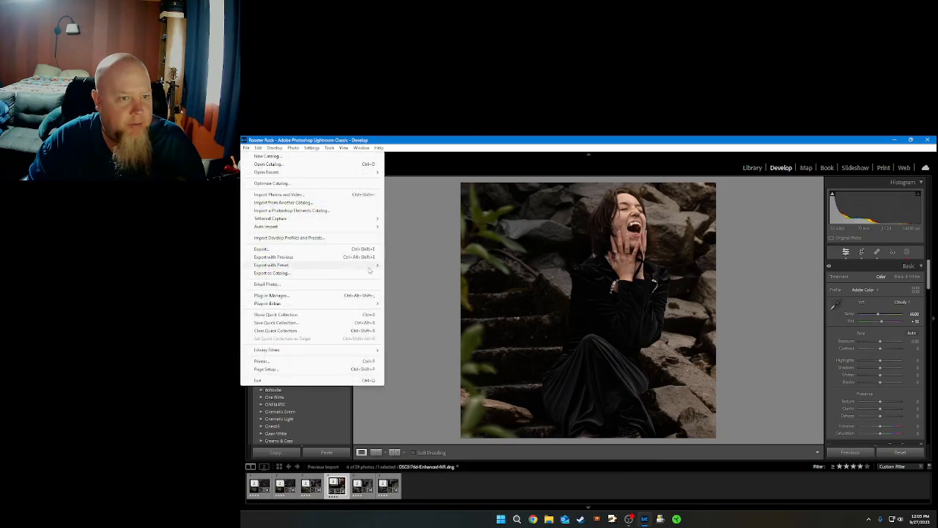
mouse_move(370, 265)
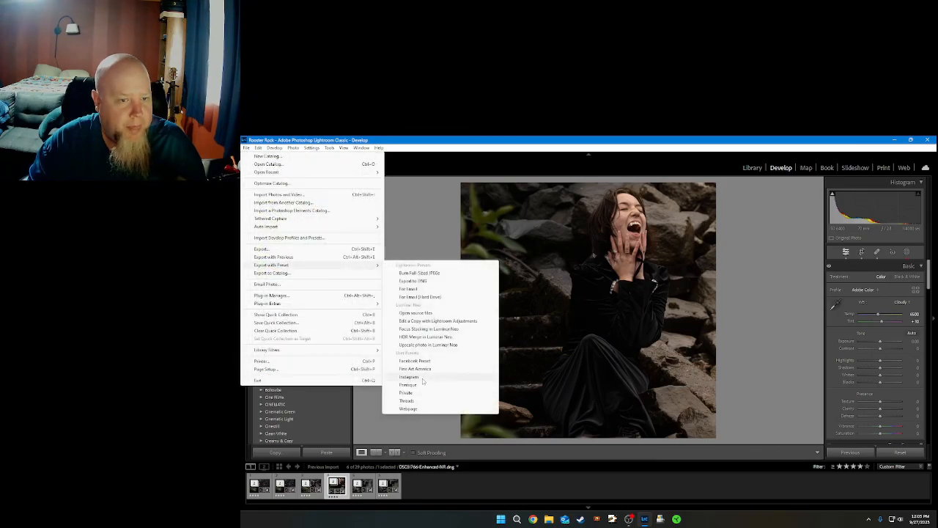
left_click(422, 376)
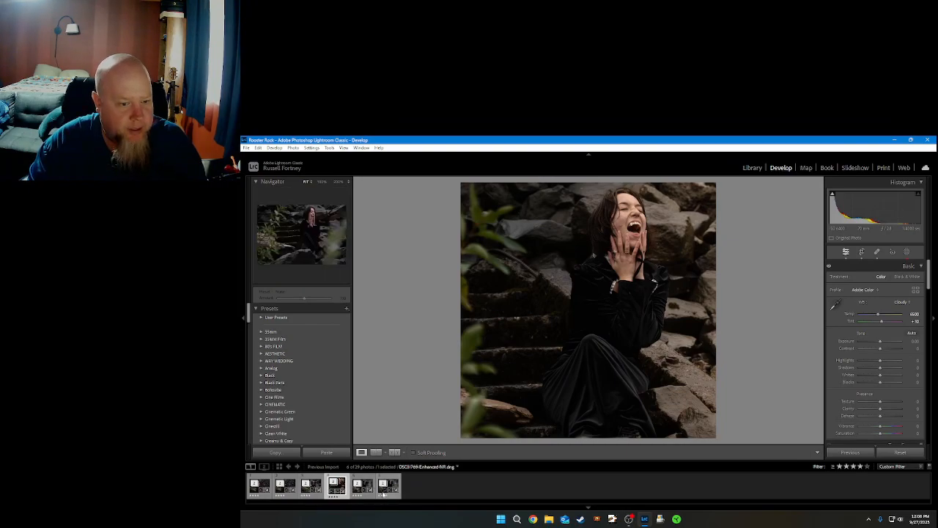
Open the portrait of the woman resting her head on her hand and sample a neutral at her collar for white balance
left_click(381, 493)
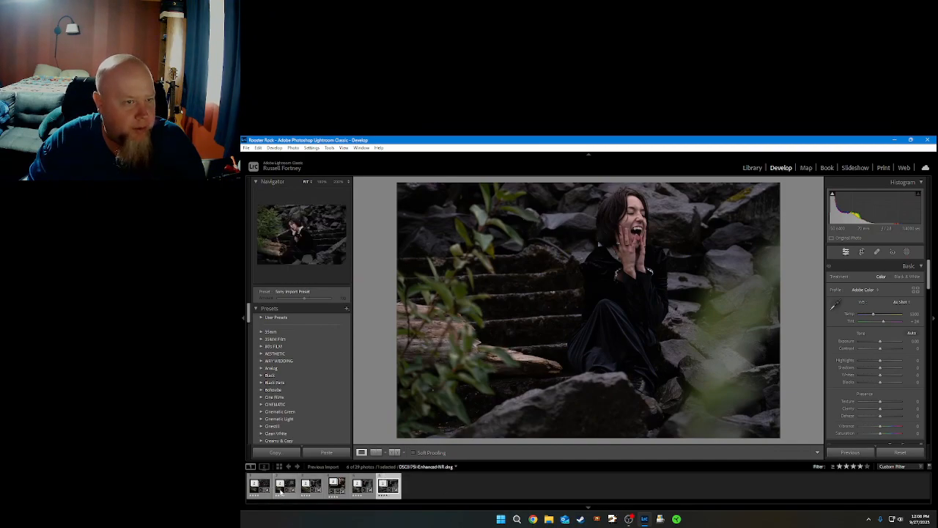
left_click(279, 491)
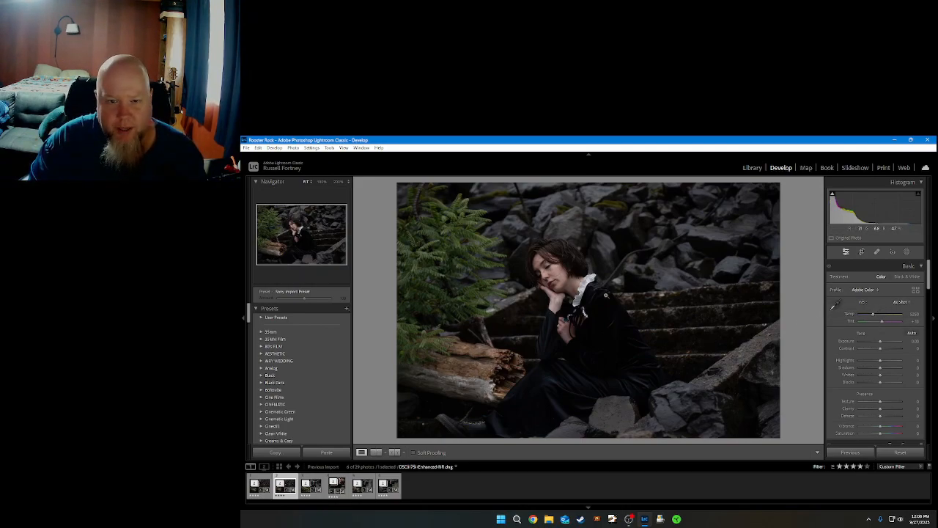
left_click(834, 307)
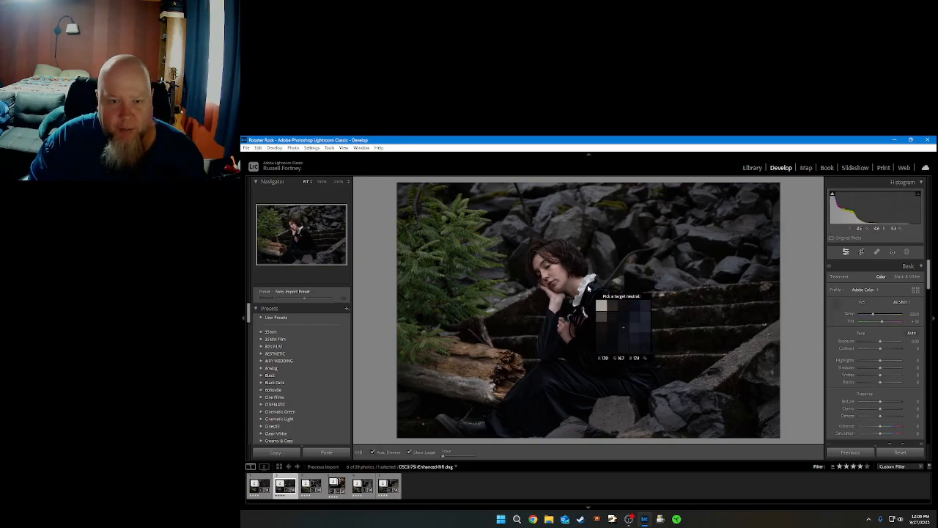
left_click(582, 310)
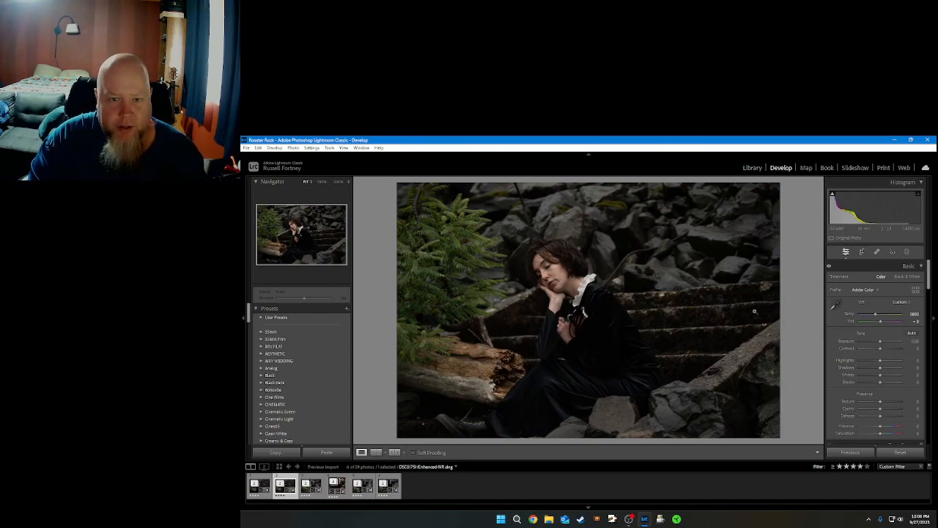
Create separate masks of the woman for facial skin, body skin, hair and clothes
left_click(907, 252)
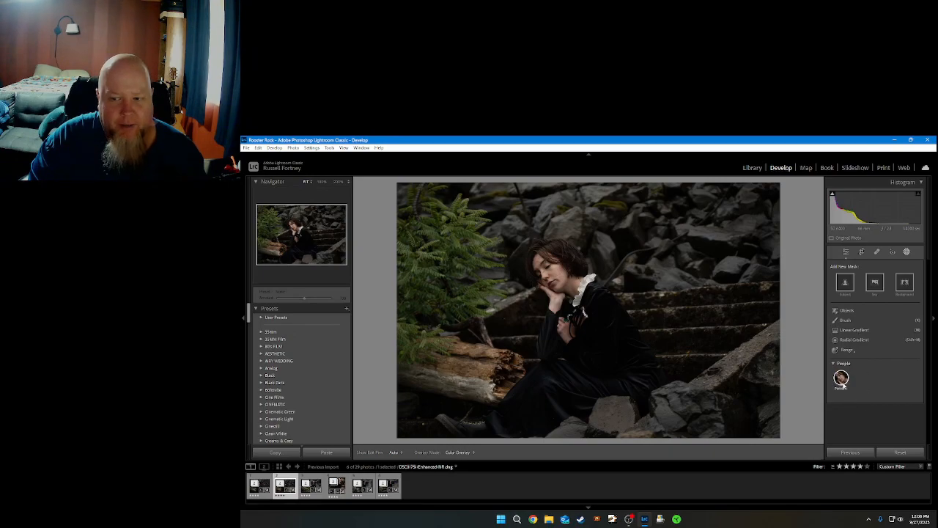
left_click(841, 381)
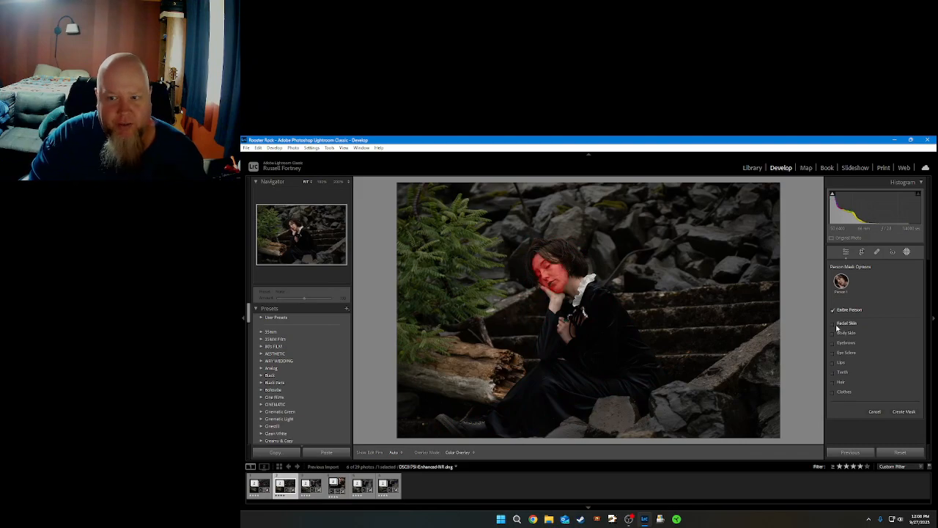
left_click(832, 323)
left_click(833, 333)
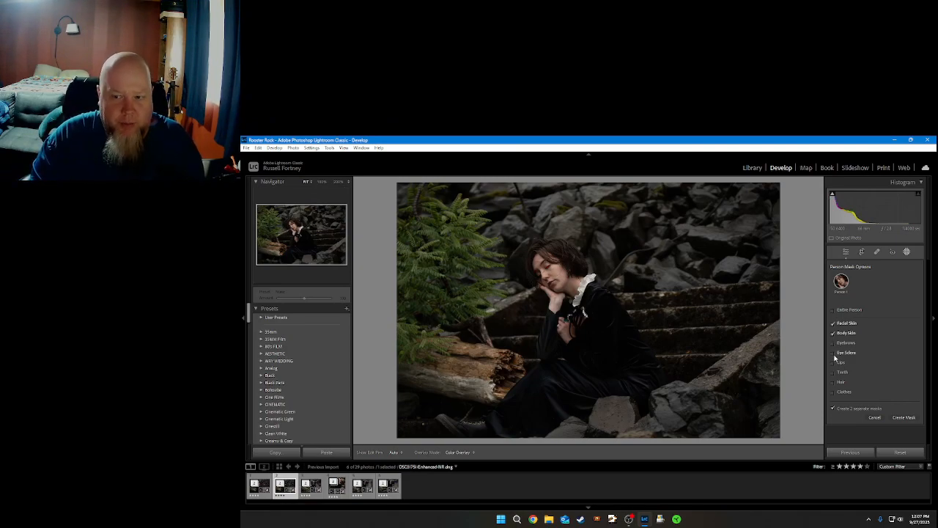
left_click(833, 382)
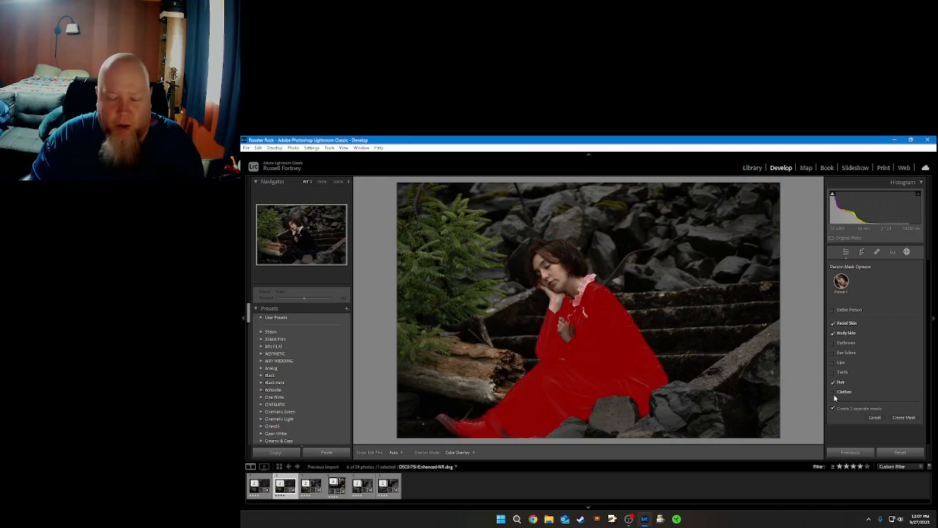
left_click(833, 394)
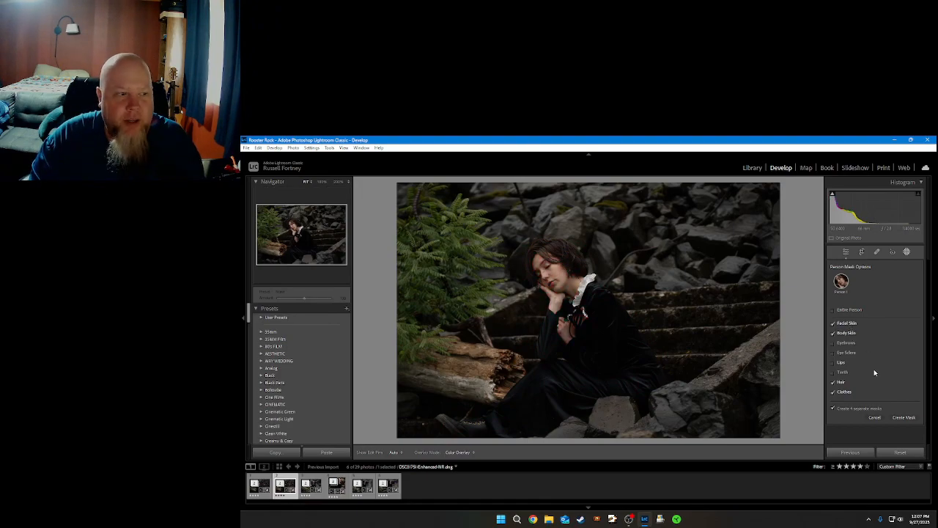
left_click(903, 417)
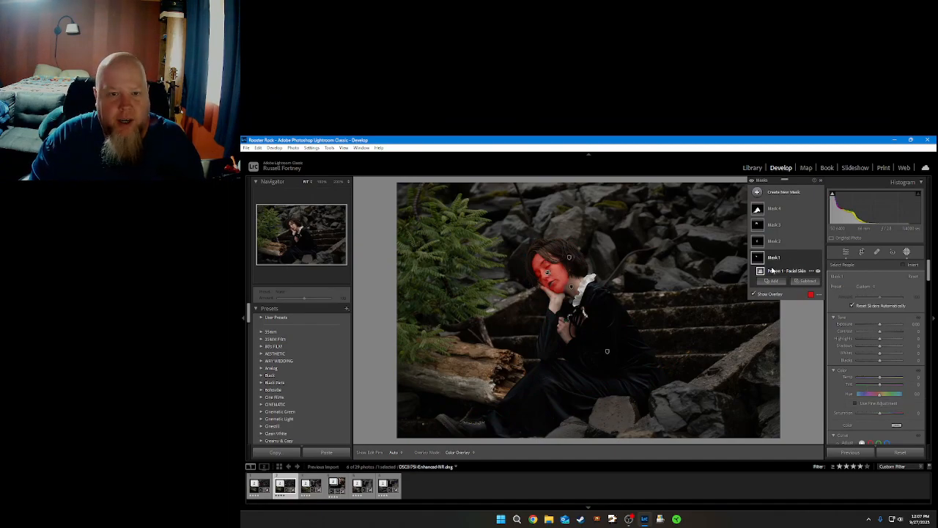
Leave the mask presets without choosing one and switch to the photo DSC01761-Enhanced-NR.dng
left_click(871, 288)
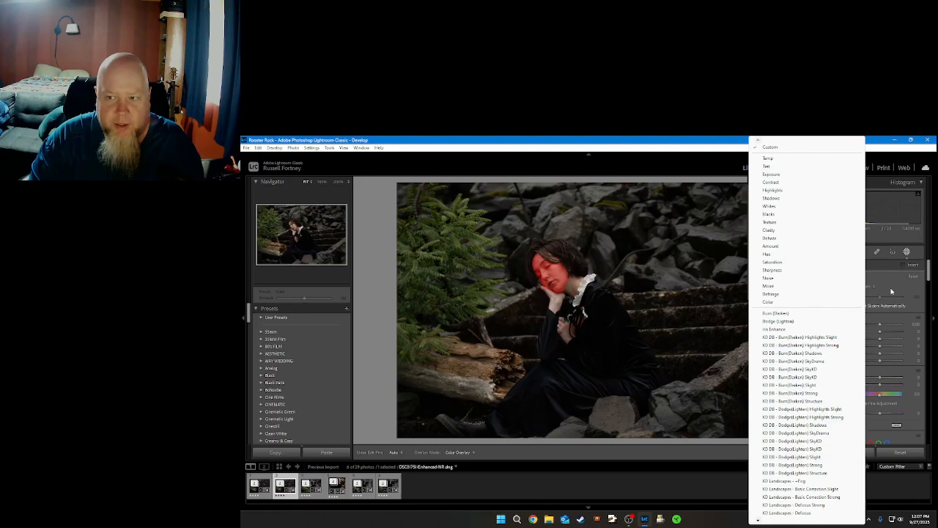
left_click(904, 491)
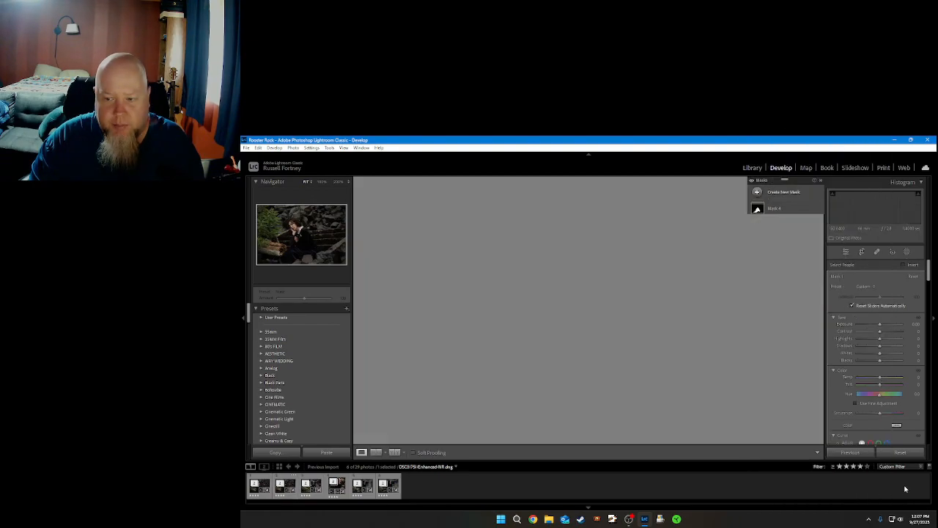
left_click(362, 488)
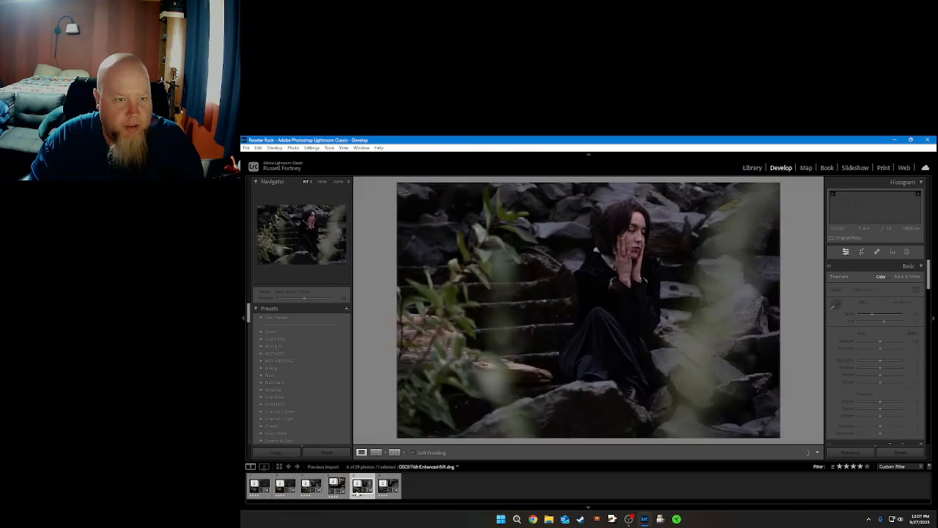
left_click(317, 487)
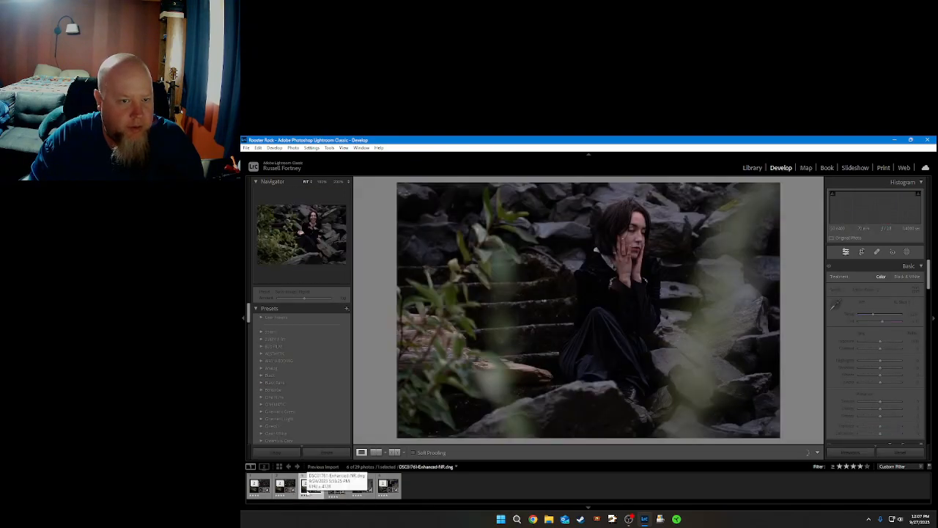
Return to the portrait of the woman resting her head on her hand and select her facial-skin mask for editing
left_click(286, 487)
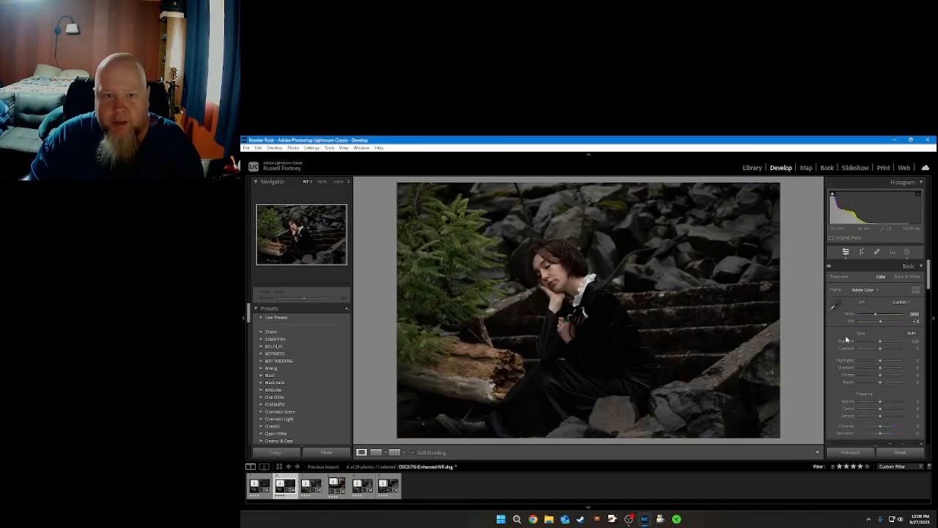
left_click(907, 253)
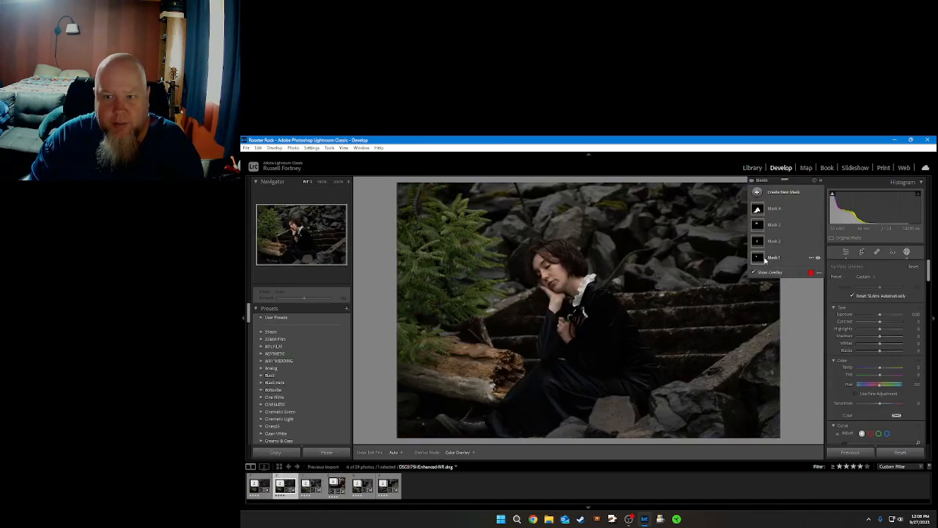
left_click(769, 257)
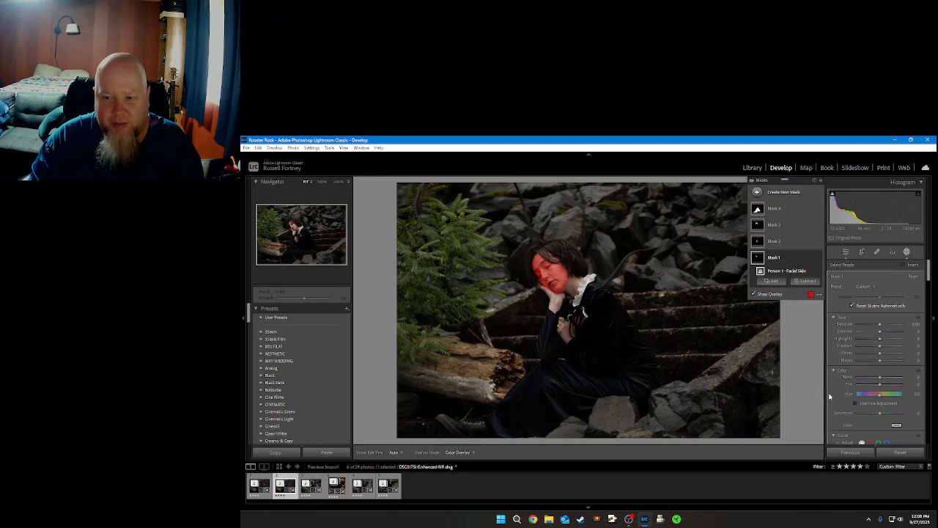
scroll(830, 395, "down", 5)
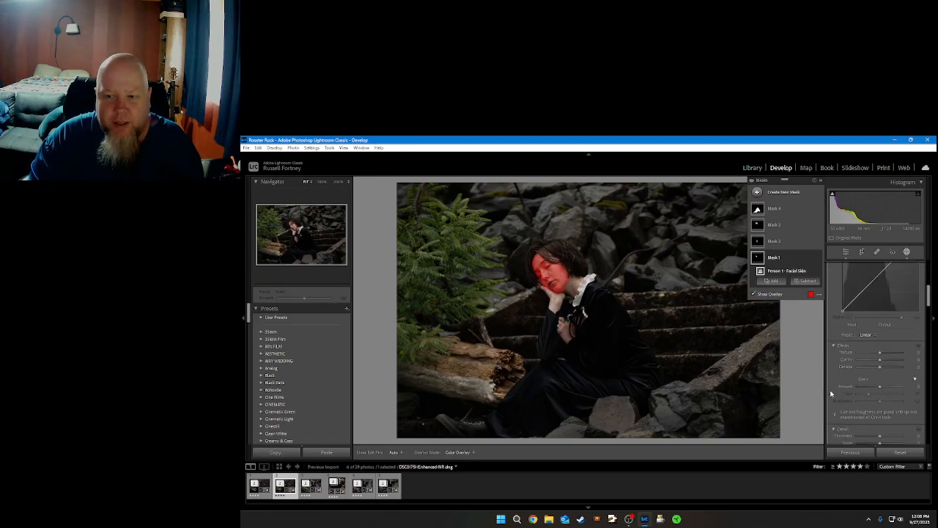
scroll(888, 413, "down", 3)
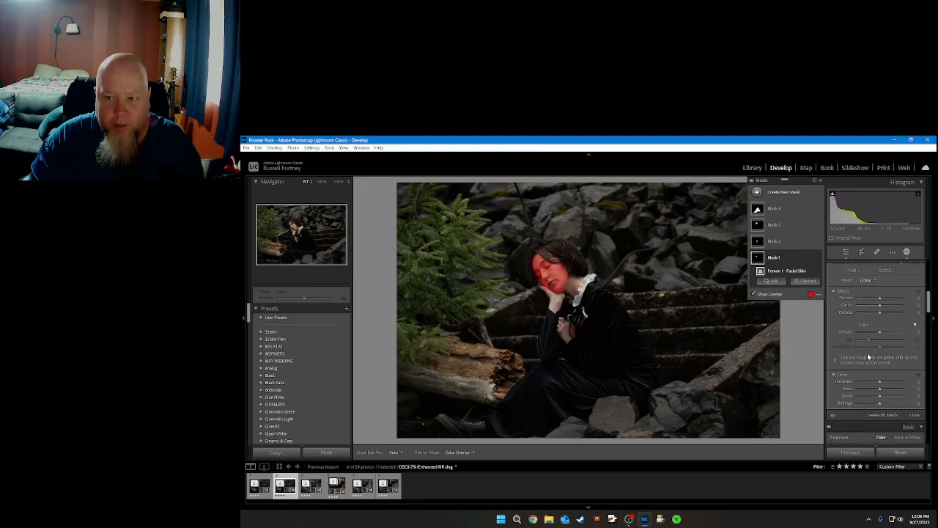
scroll(872, 374, "up", 3)
scroll(872, 374, "down", 4)
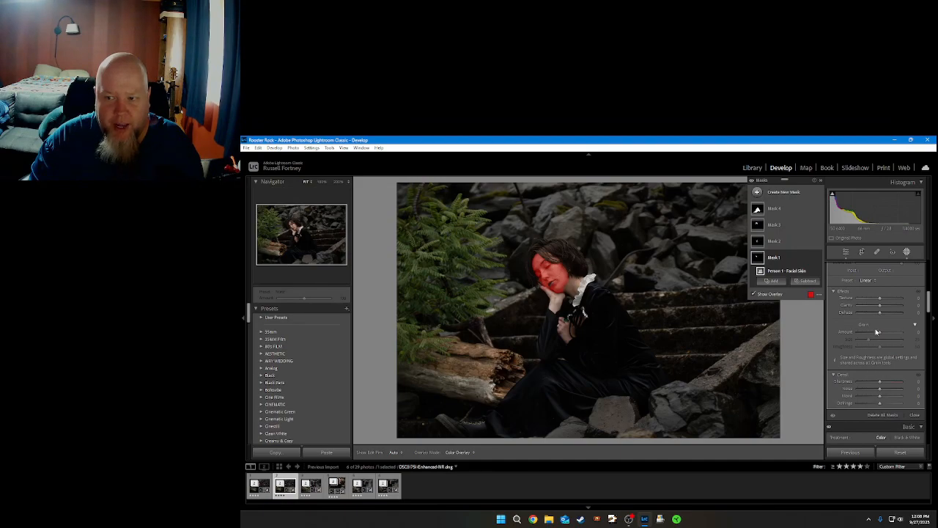
scroll(876, 332, "up", 3)
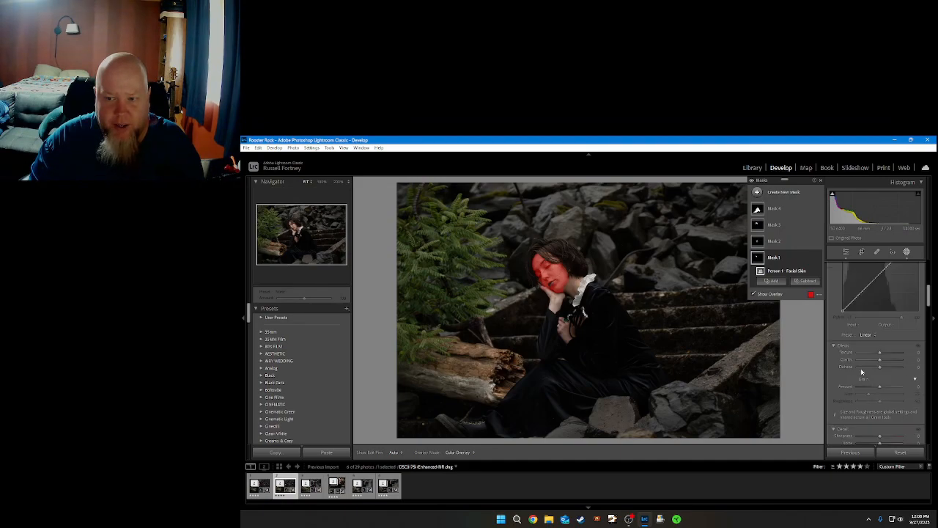
scroll(862, 376, "up", 4)
Apply the KD Portraits - Soft Skin preset to the facial-skin mask and inspect her face at 100% without the overlay
left_click(863, 290)
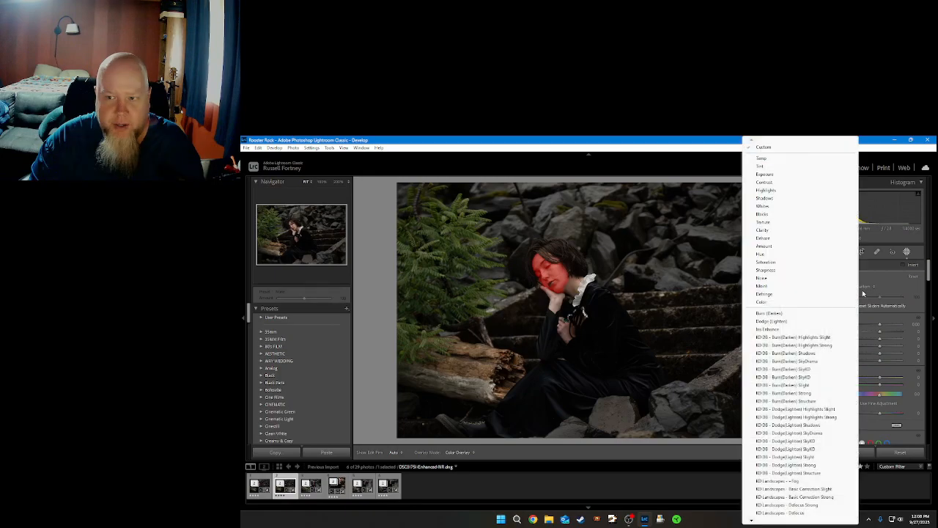
mouse_move(788, 523)
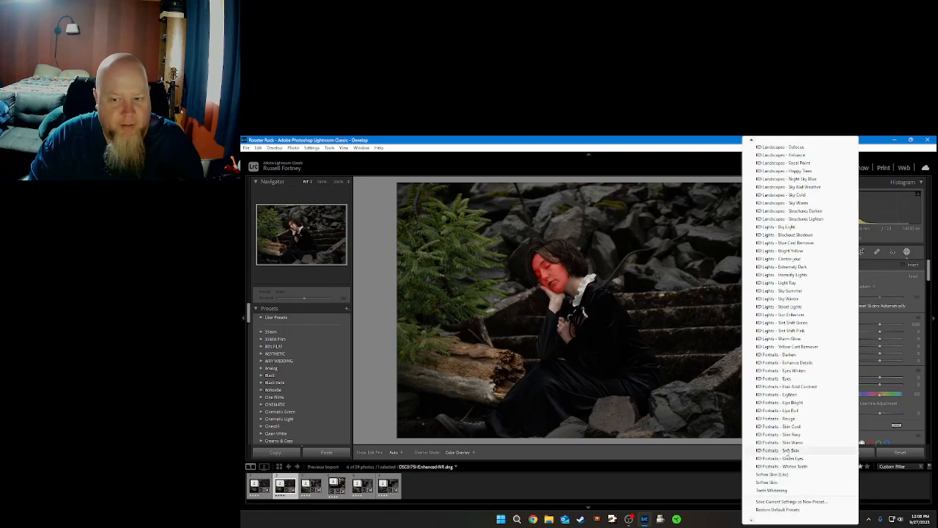
left_click(786, 450)
key("o")
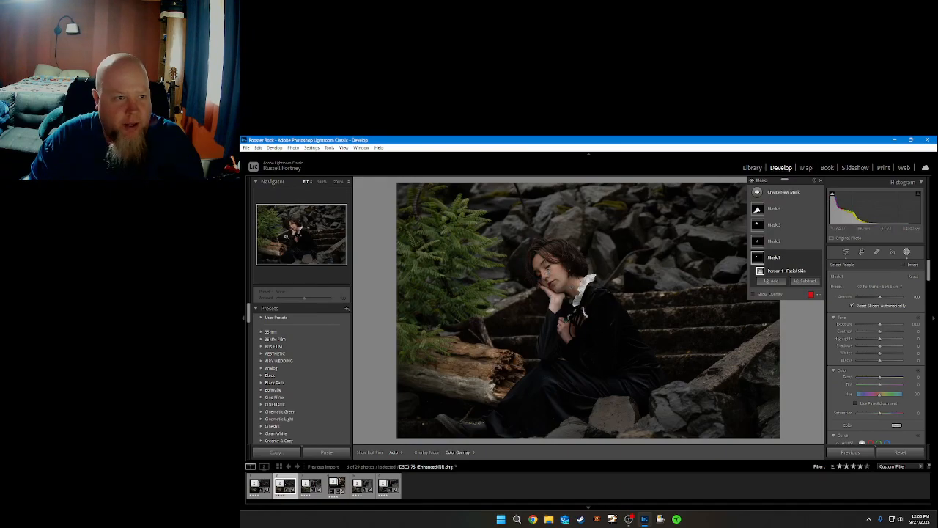
left_click(293, 228)
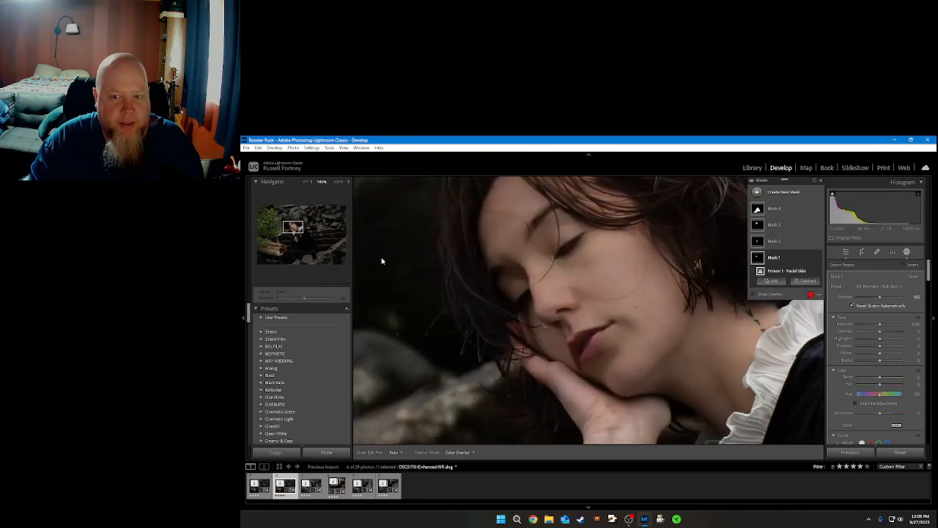
Undo the last adjustment of the facial-skin mask and reapply the KD Portraits - Soft Skin preset, keeping the overlay hidden
left_click(879, 286)
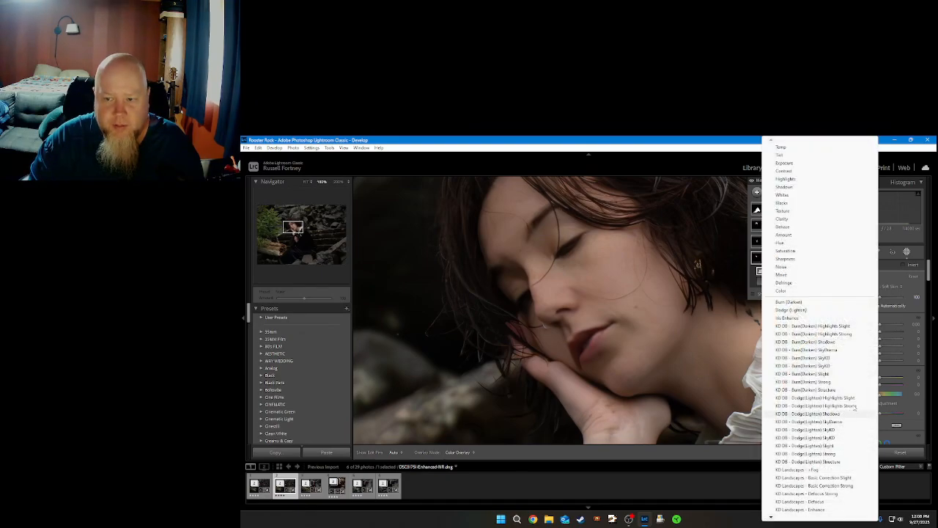
left_click(902, 277)
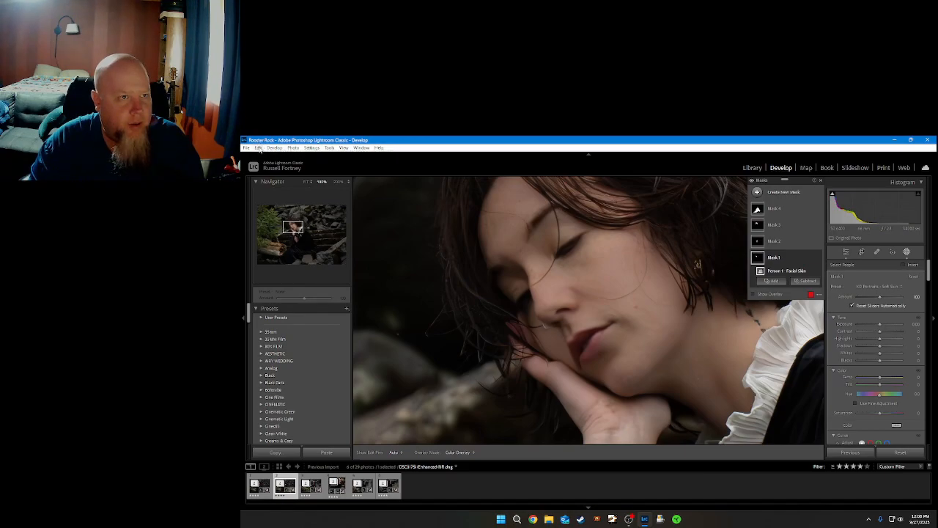
left_click(259, 148)
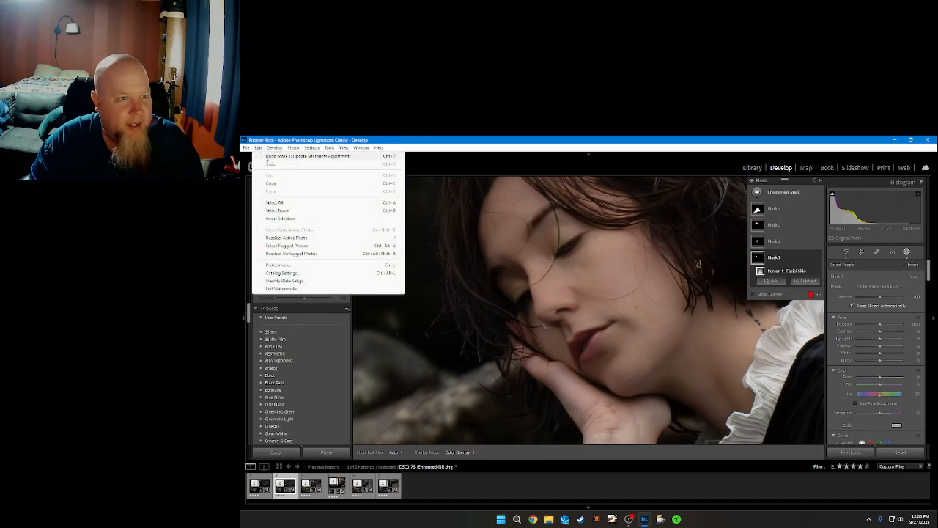
left_click(265, 156)
left_click(766, 294)
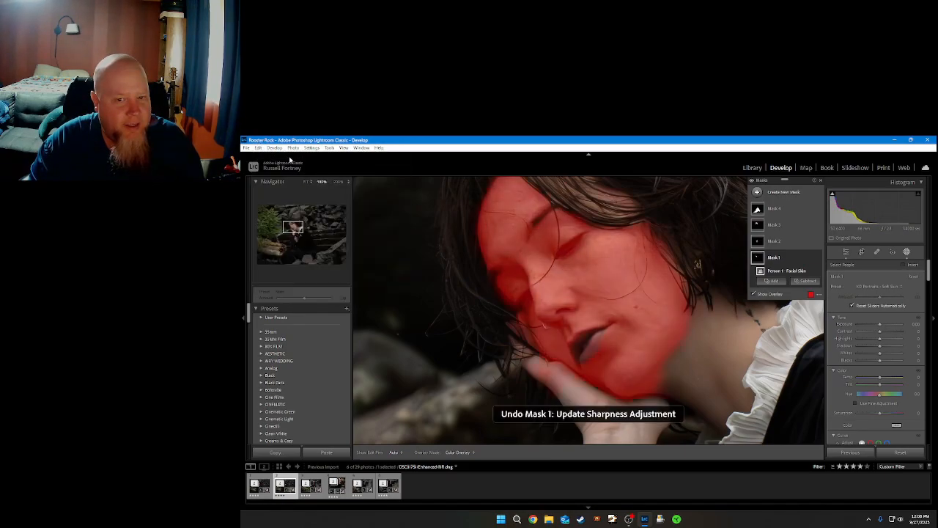
left_click(761, 296)
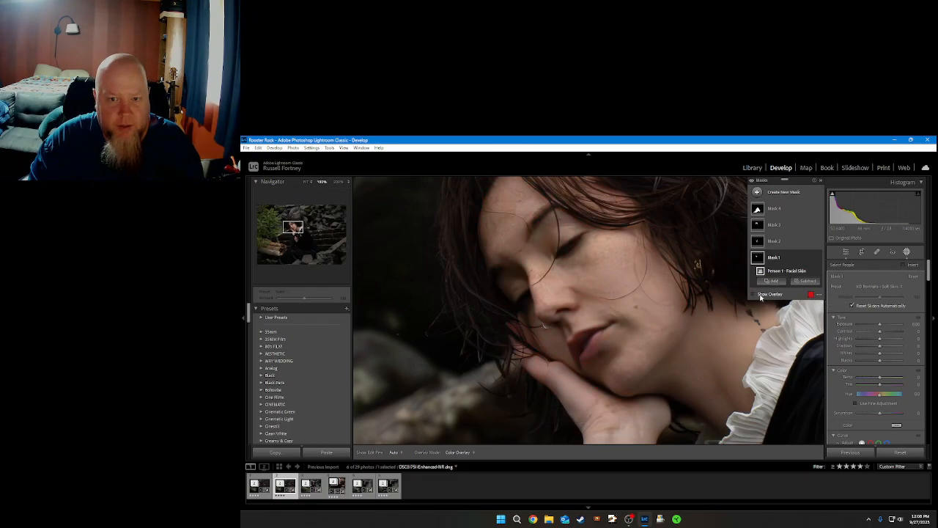
left_click(872, 287)
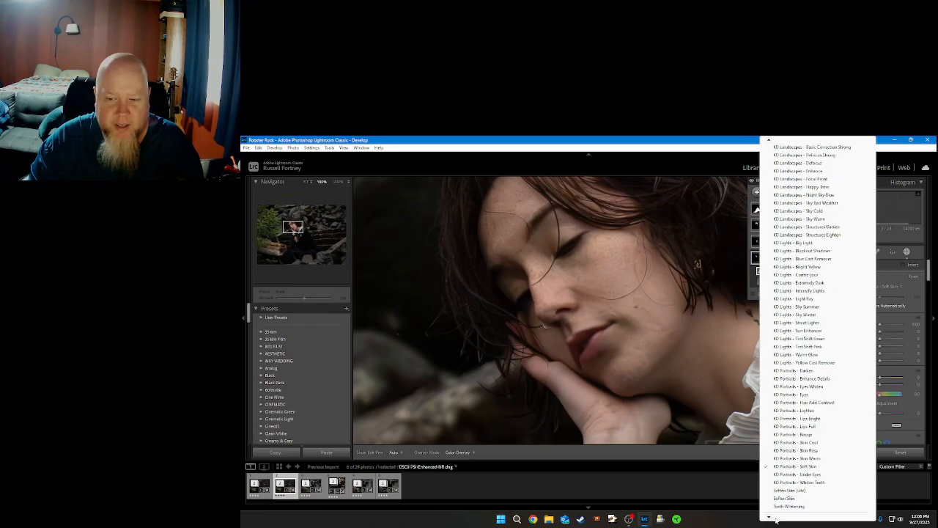
left_click(786, 458)
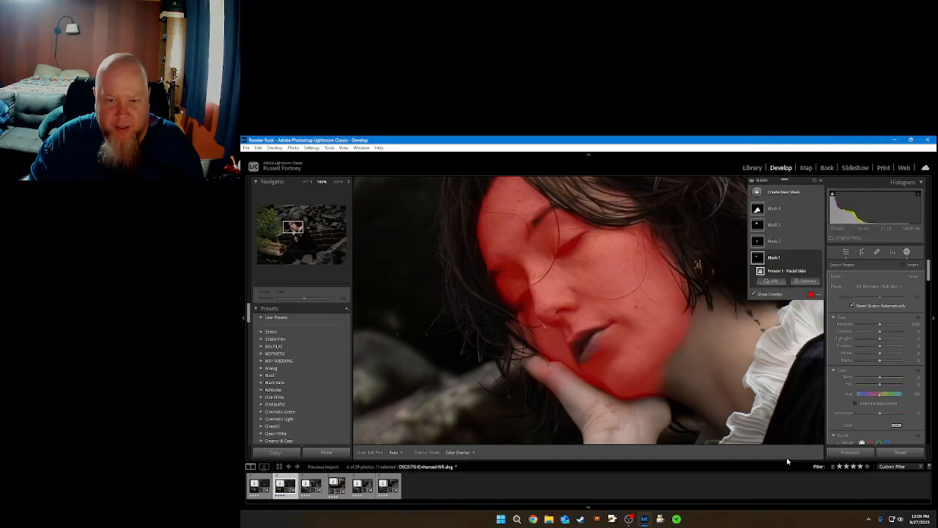
left_click(761, 294)
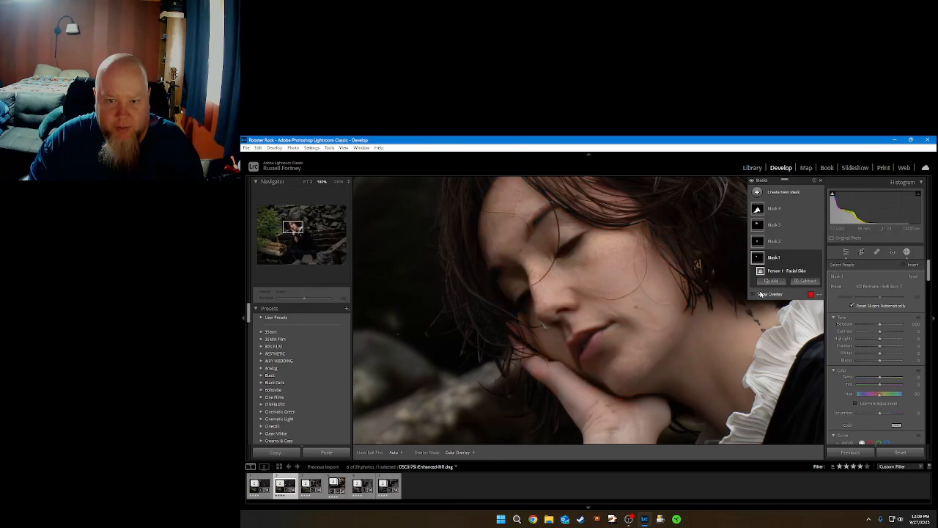
Try the KD Portraits - Rouge preset on the facial-skin mask and switch back to KD Portraits - Soft Skin
left_click(883, 286)
left_click(808, 426)
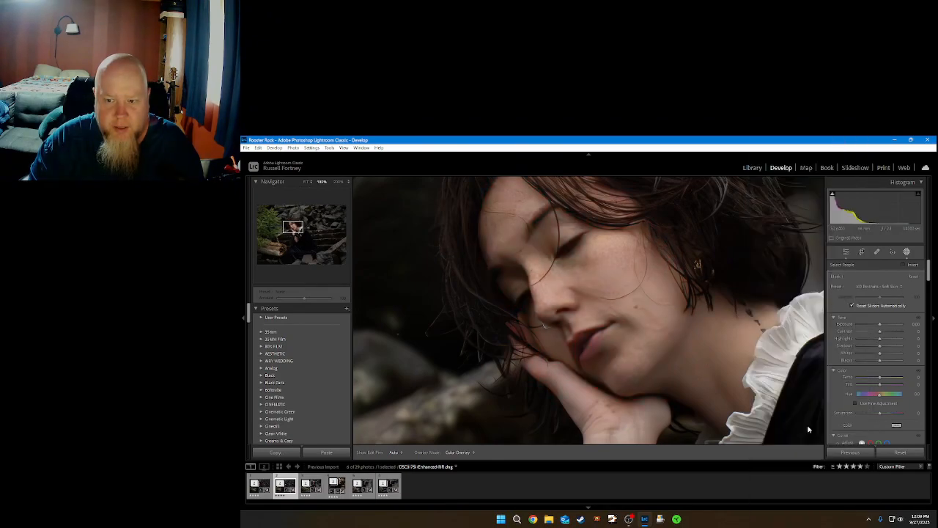
left_click(880, 286)
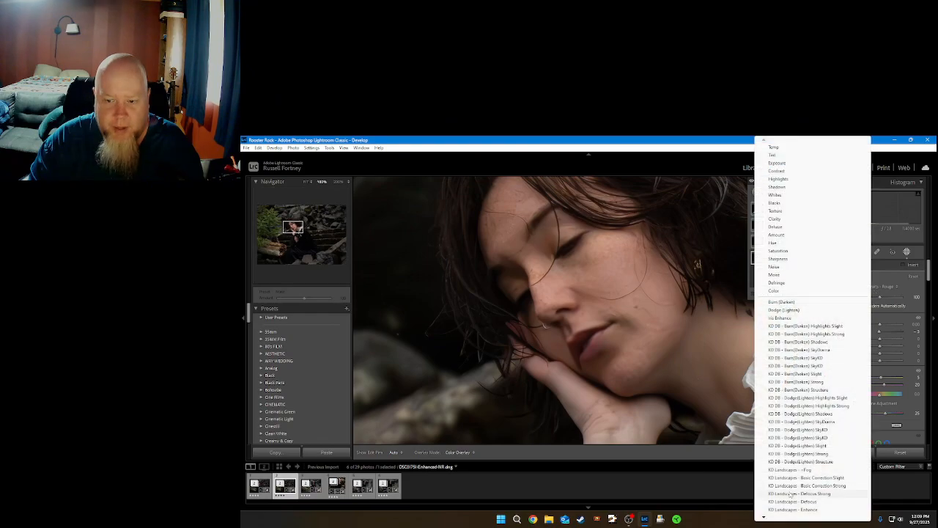
mouse_move(786, 517)
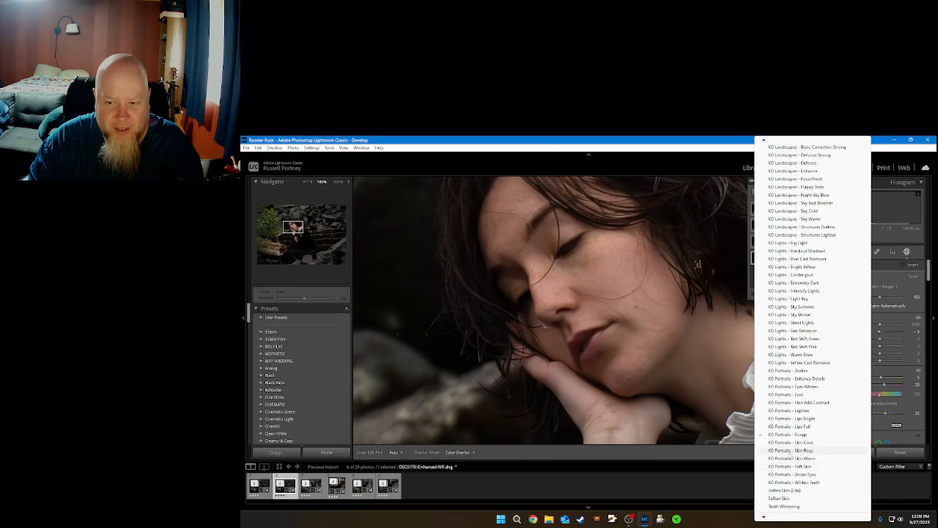
left_click(789, 466)
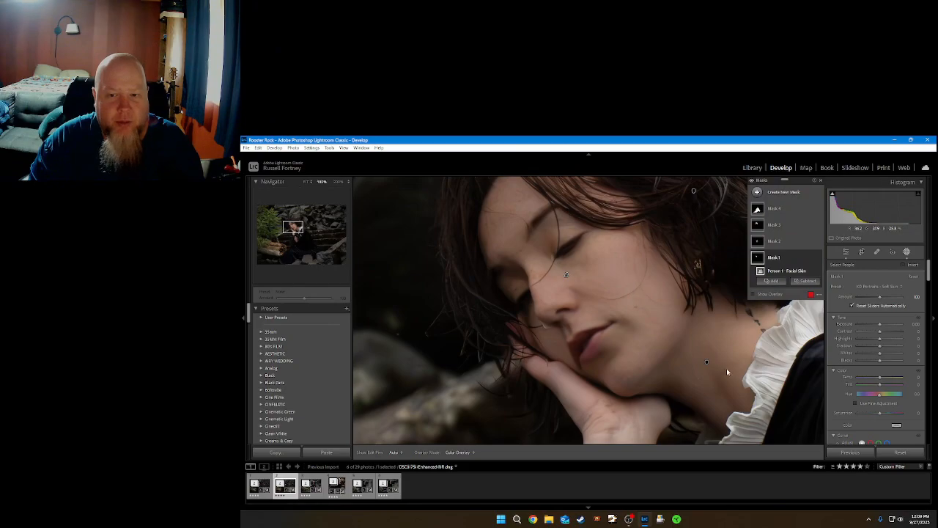
Compare weaker and stronger preset amounts on the facial-skin mask and return the Amount to 100
left_click(880, 298)
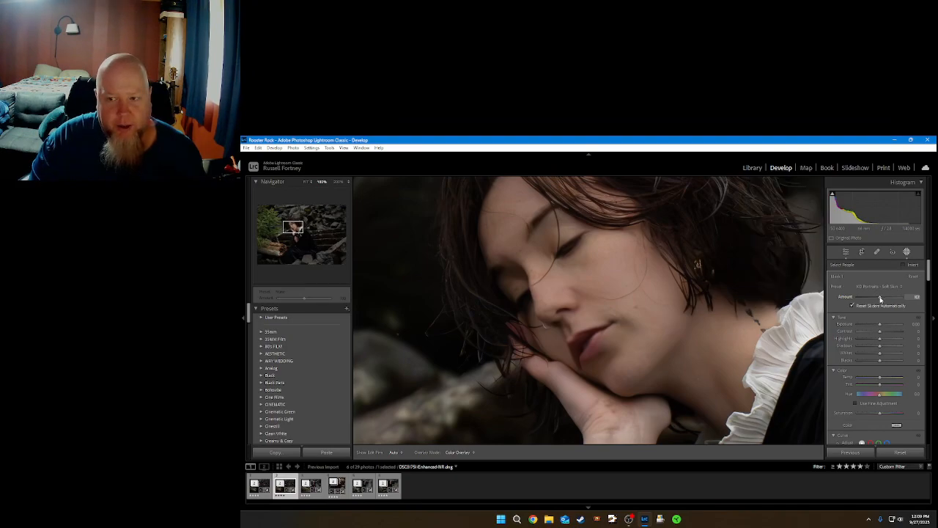
left_click_drag(869, 302, 887, 303)
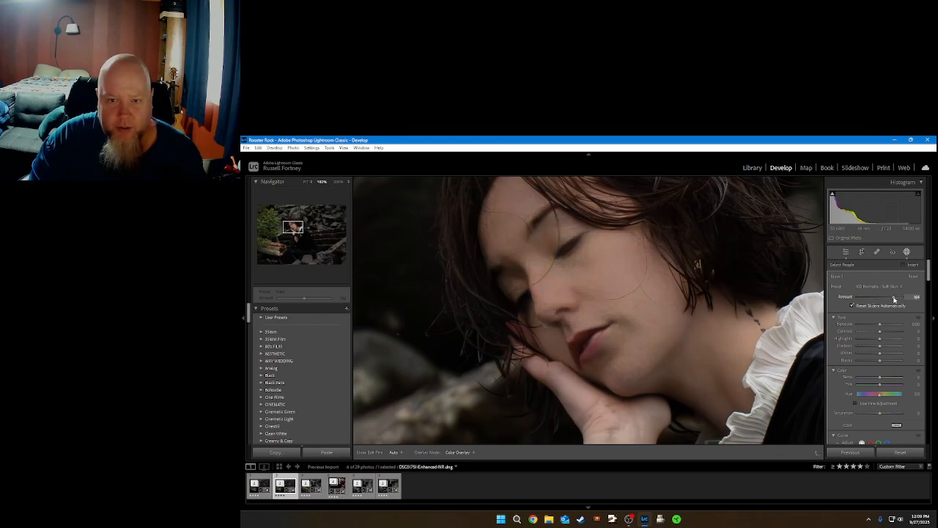
left_click_drag(878, 302, 880, 300)
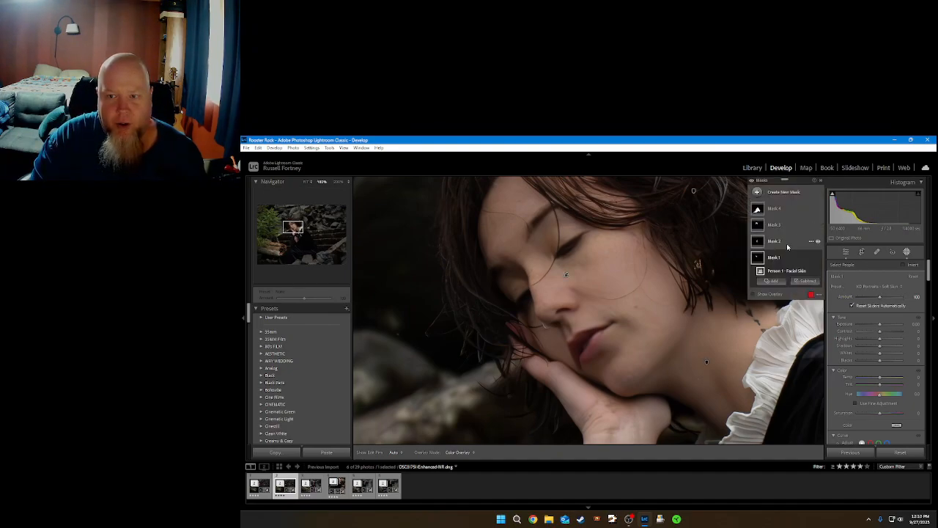
Apply the KD Portraits - Soft Skin preset to the body-skin mask and check the neck and hands without the overlay
left_click(786, 245)
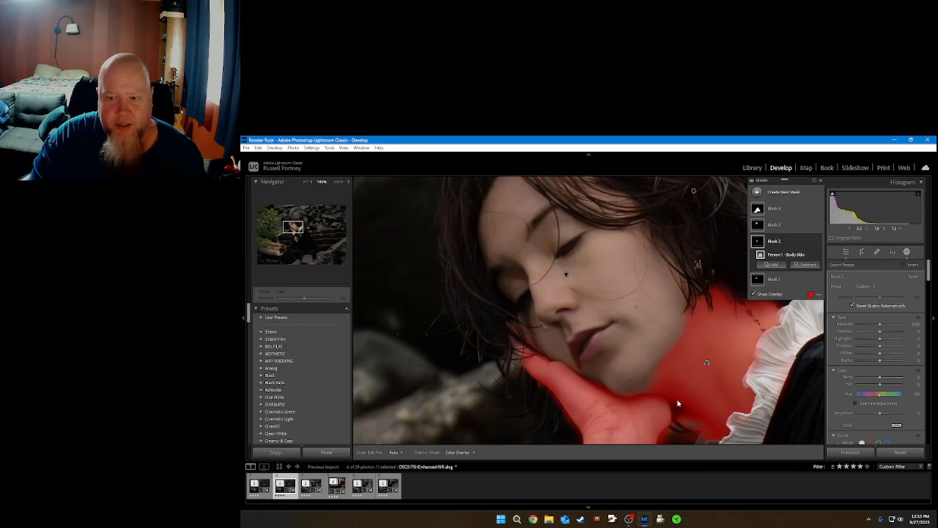
left_click(771, 294)
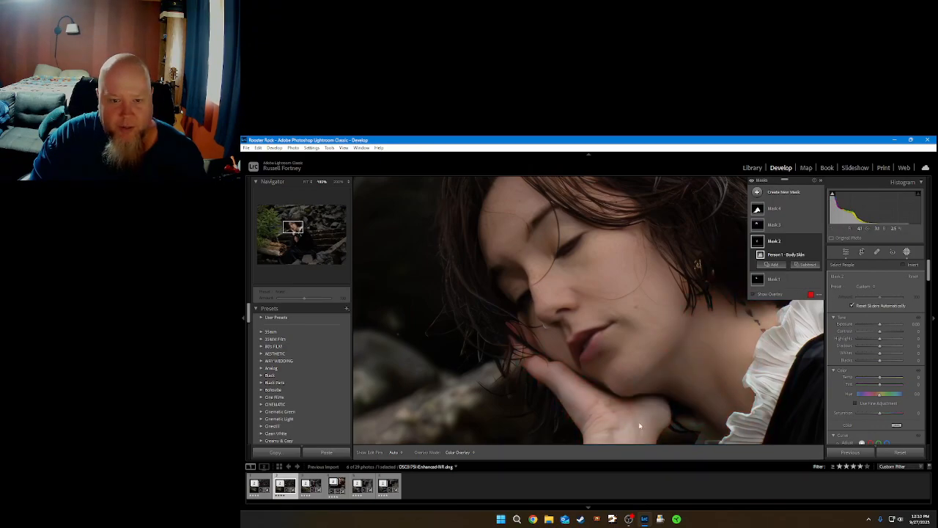
left_click(295, 236)
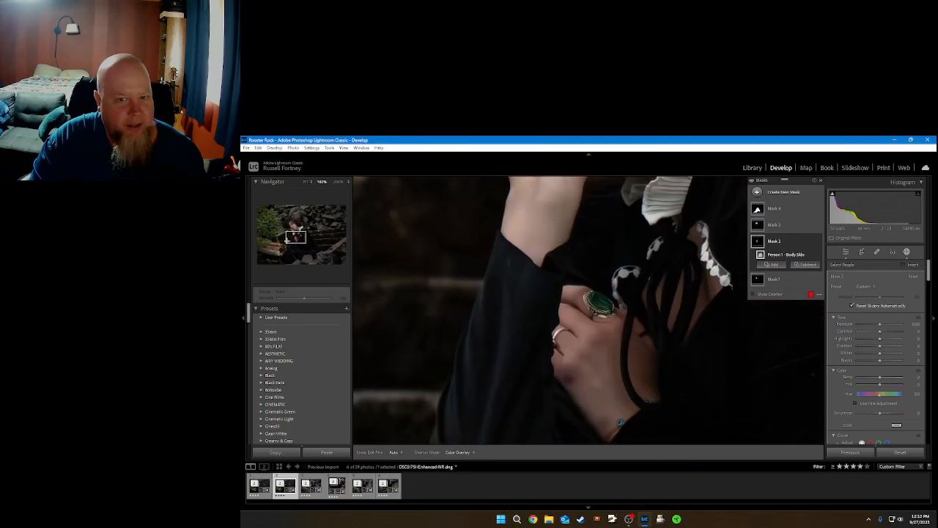
left_click(294, 232)
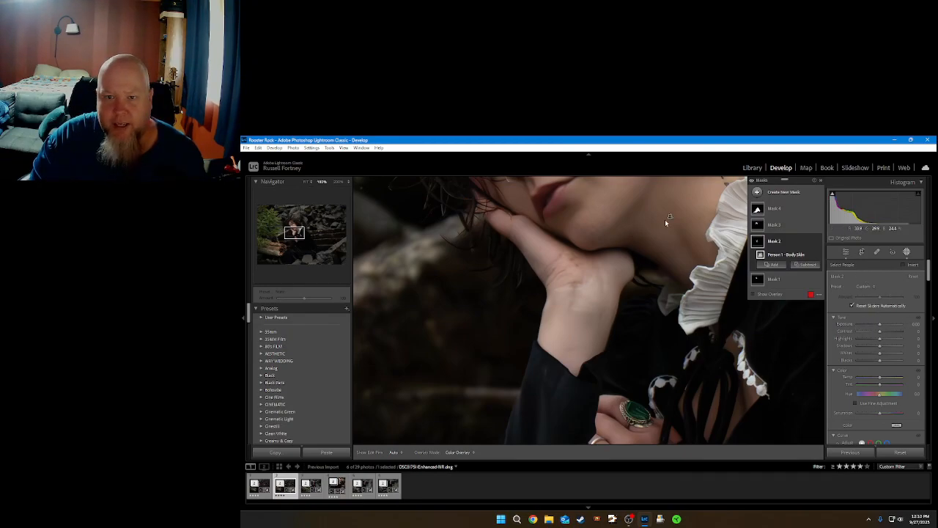
left_click(862, 286)
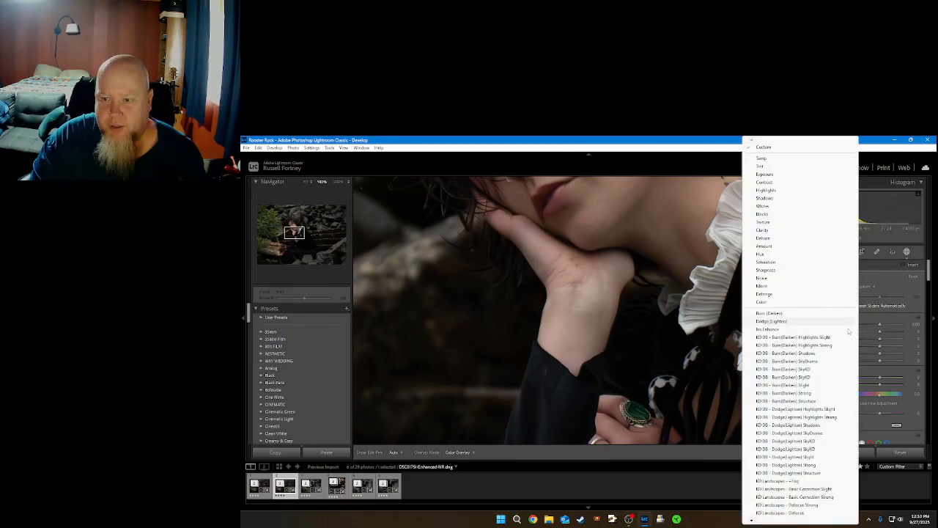
mouse_move(772, 522)
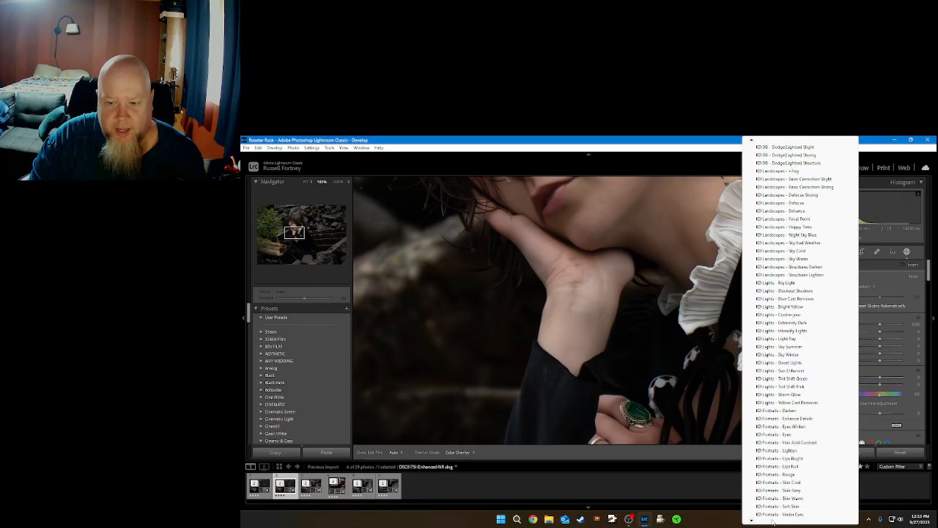
left_click(779, 458)
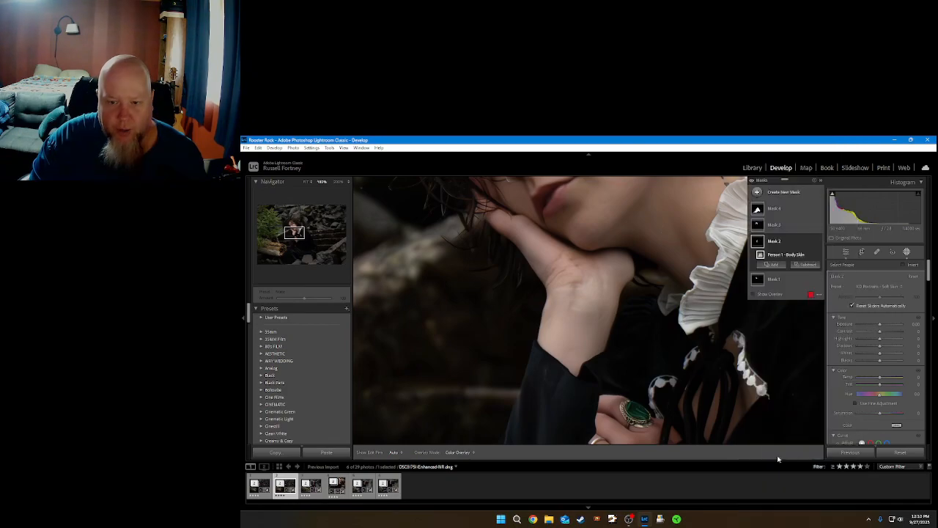
left_click(753, 295)
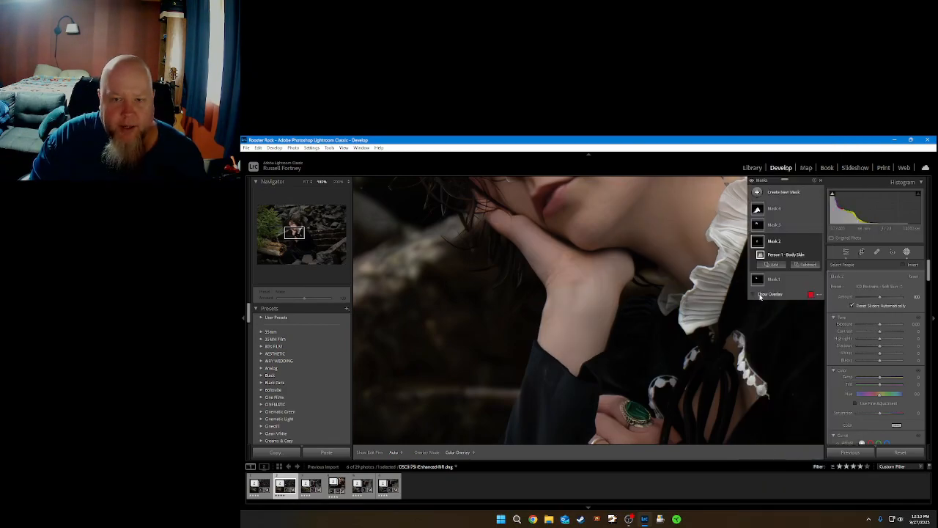
left_click(760, 296)
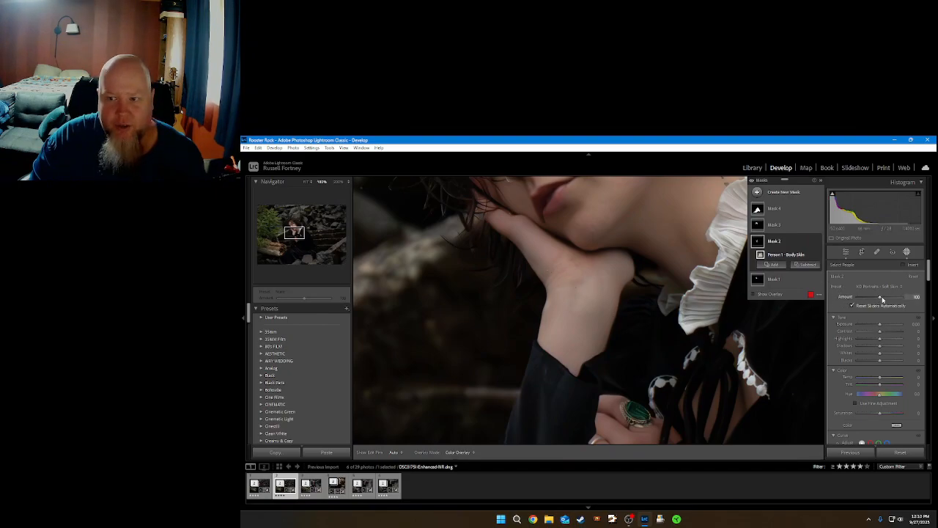
Reduce the preset Amount on the body-skin mask to 84 and view the whole photo
left_click_drag(881, 299, 879, 299)
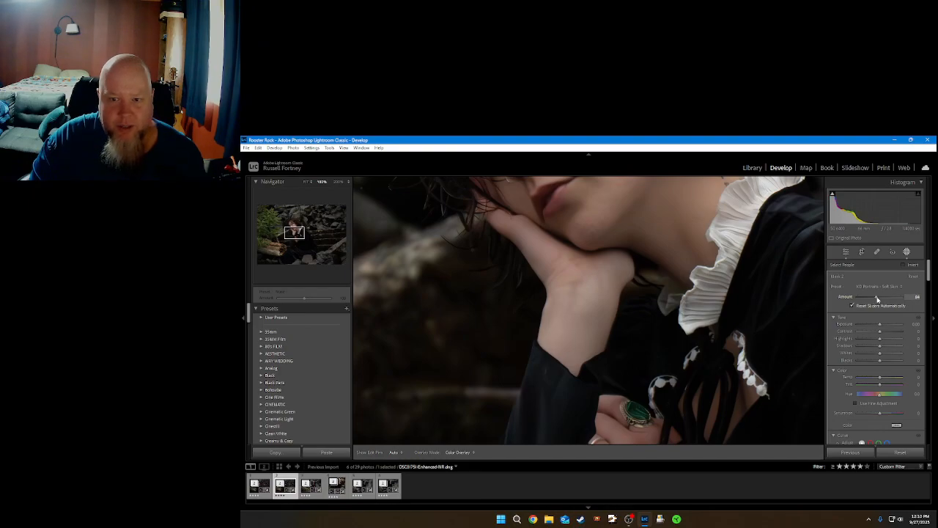
left_click_drag(877, 299, 876, 299)
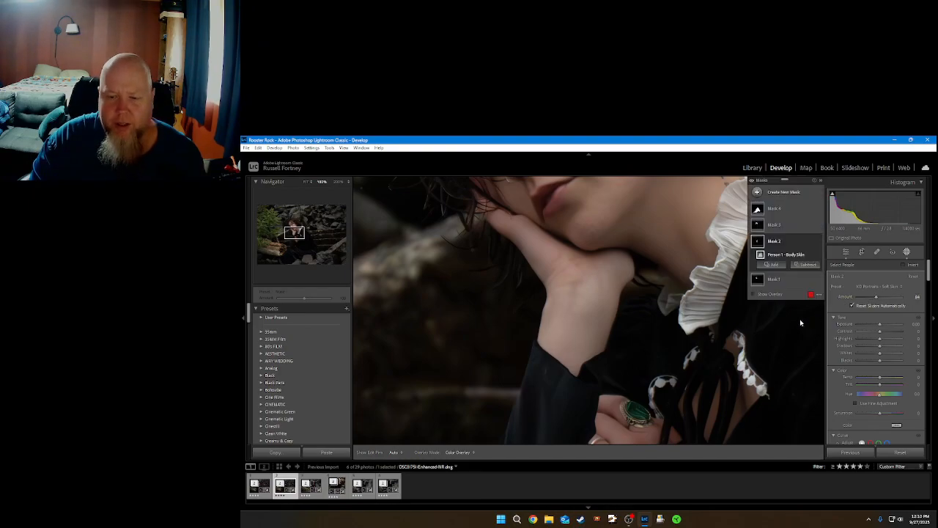
left_click(306, 182)
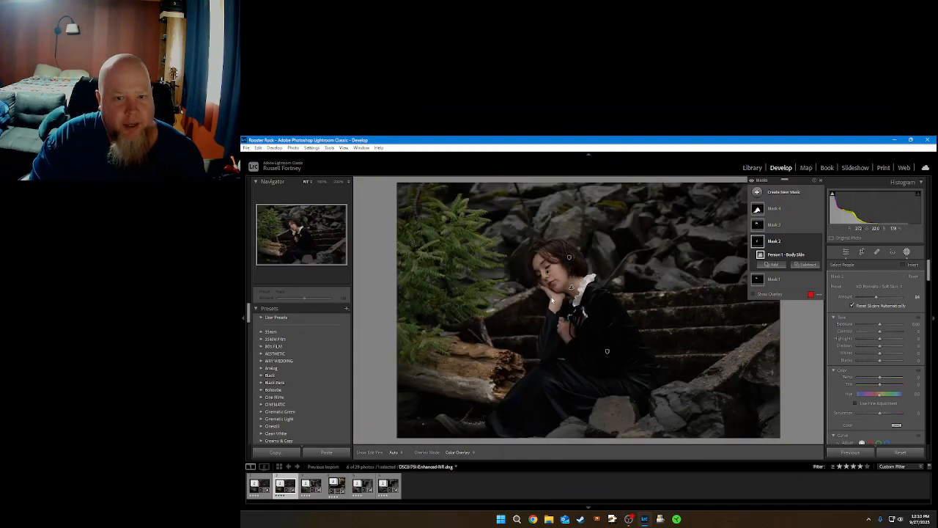
Apply the KD Portraits - Hair Add Contrast preset to the hair mask with its overlay hidden
left_click(773, 224)
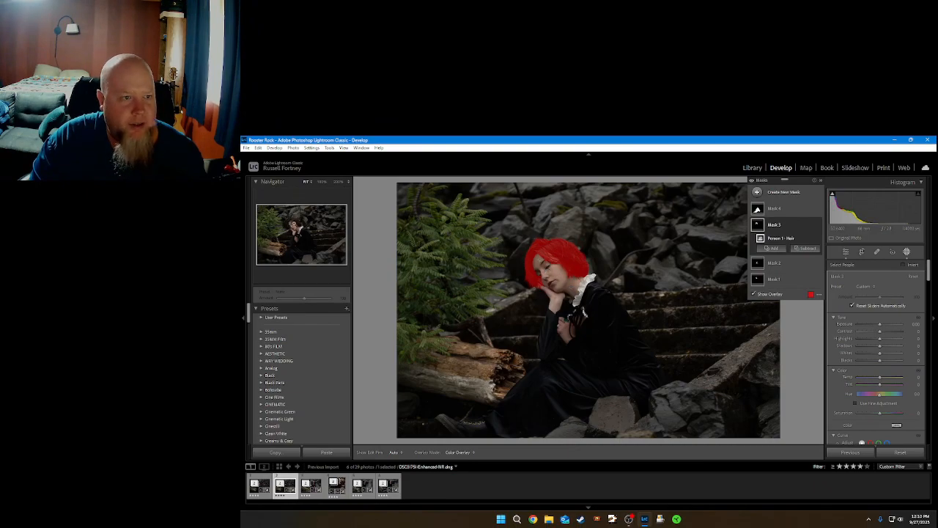
left_click(293, 221)
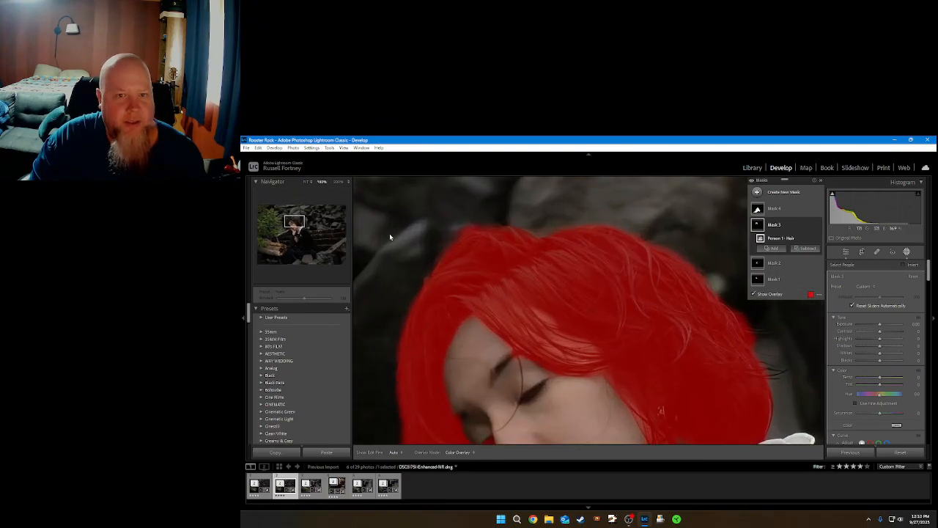
left_click(769, 295)
left_click(865, 286)
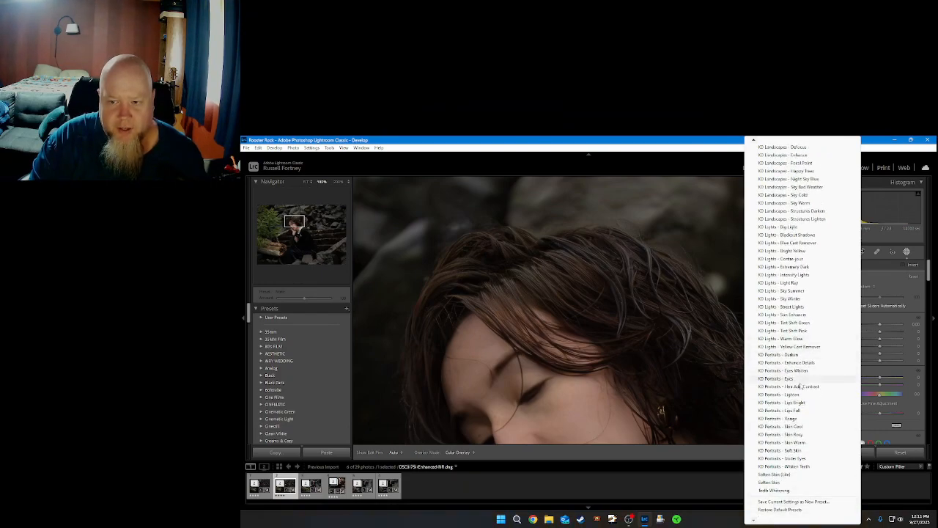
left_click(800, 388)
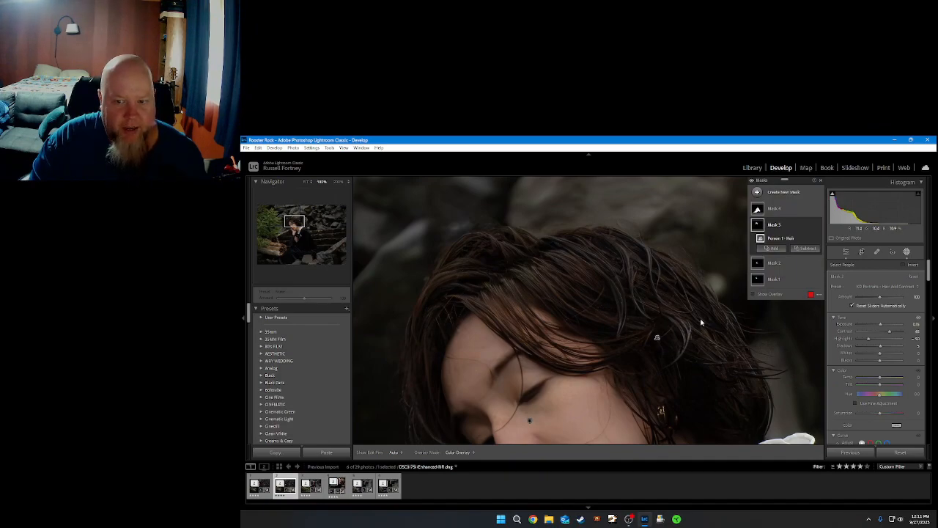
Compare the hair with and without its mask adjustment, leaving the hair mask enabled and the overlay hidden
left_click(765, 293)
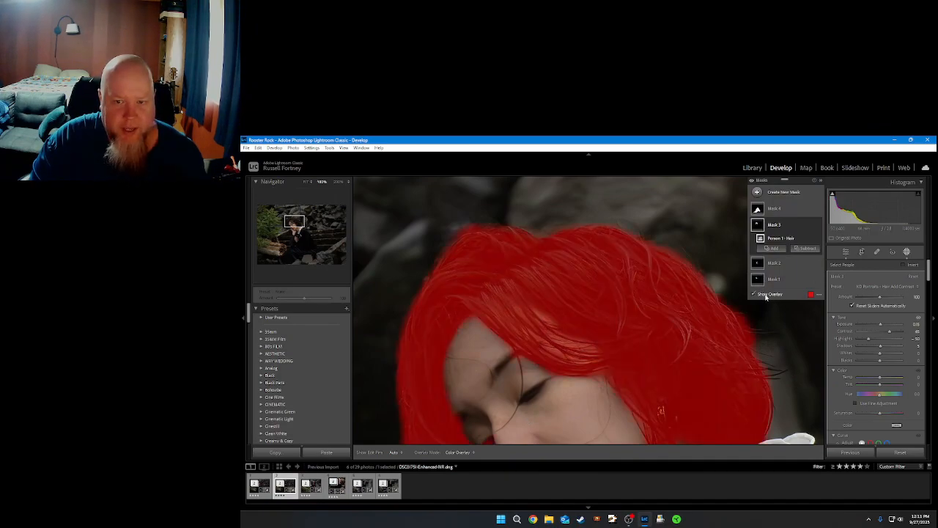
left_click(766, 295)
left_click(818, 225)
left_click(819, 225)
left_click(818, 225)
left_click(818, 225)
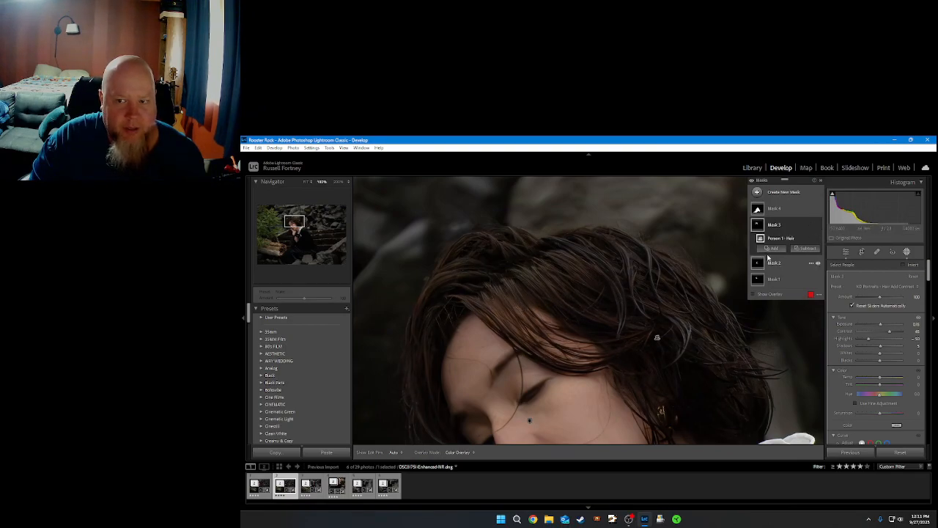
left_click(818, 225)
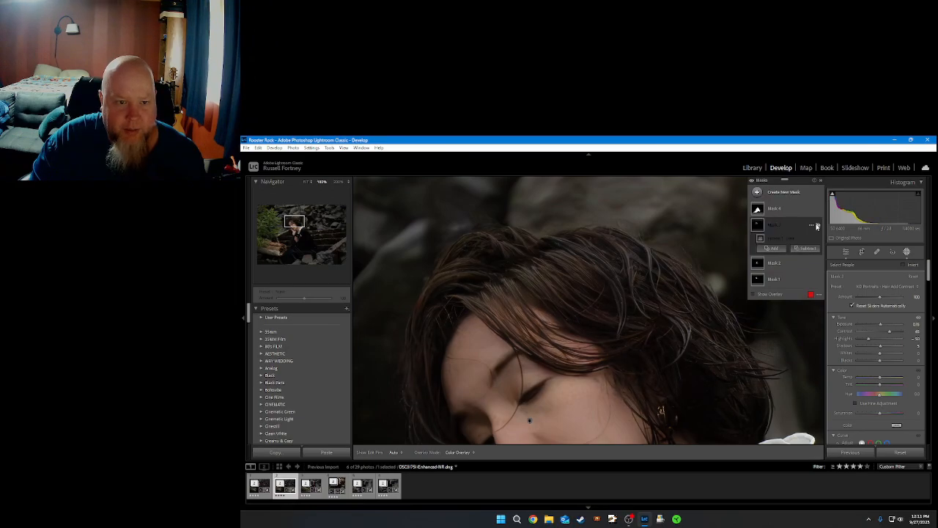
left_click(817, 225)
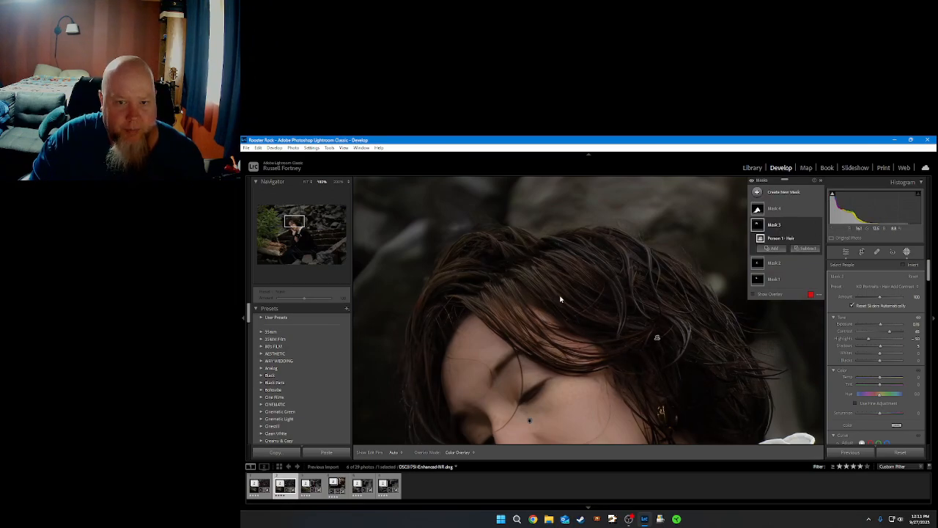
Apply the KD Portraits - Enhance Details preset to the clothes mask with its overlay hidden
left_click(782, 209)
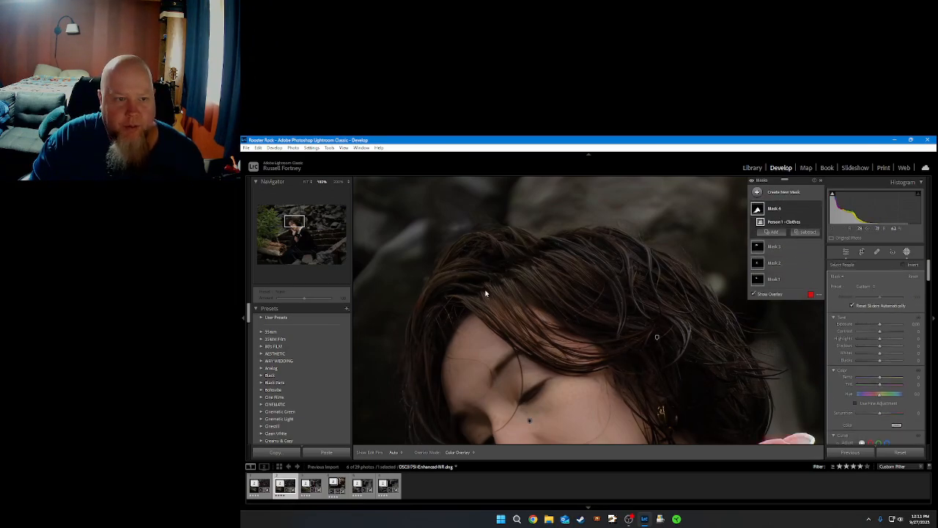
left_click(305, 241)
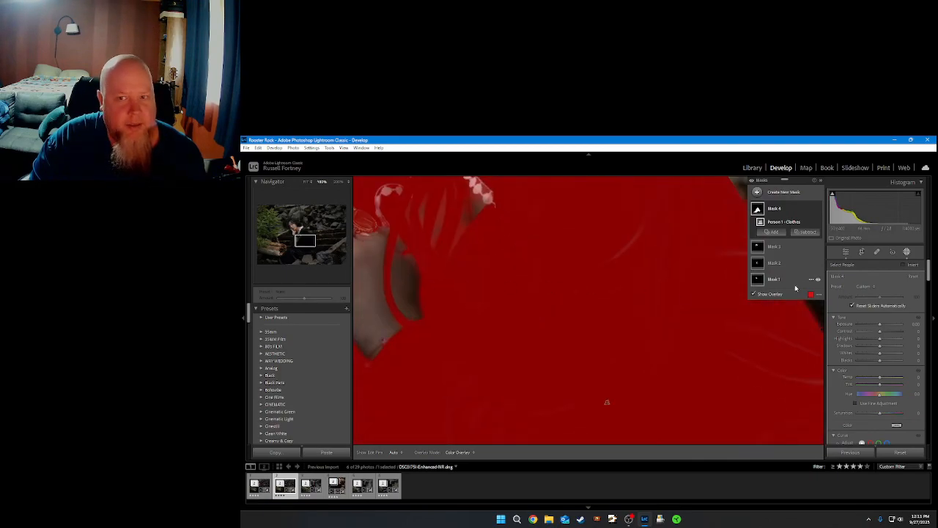
left_click(762, 294)
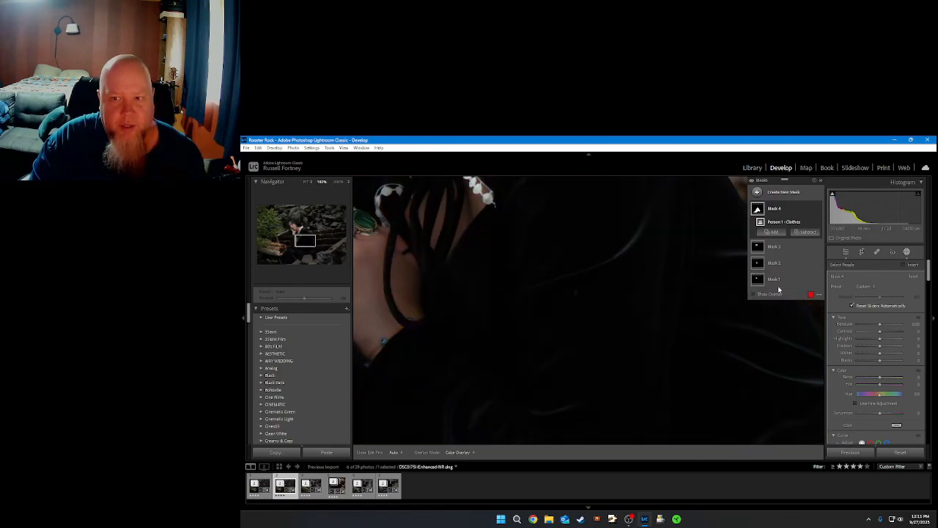
left_click(867, 285)
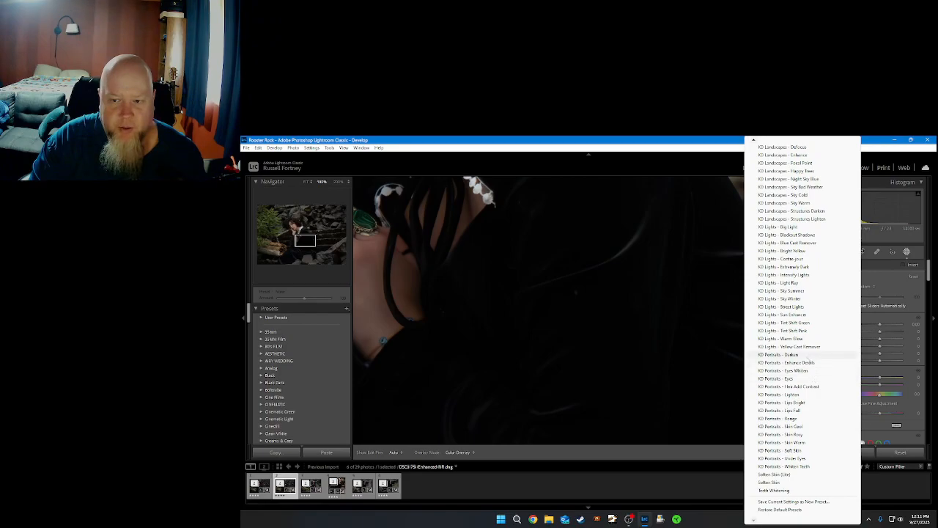
left_click(806, 364)
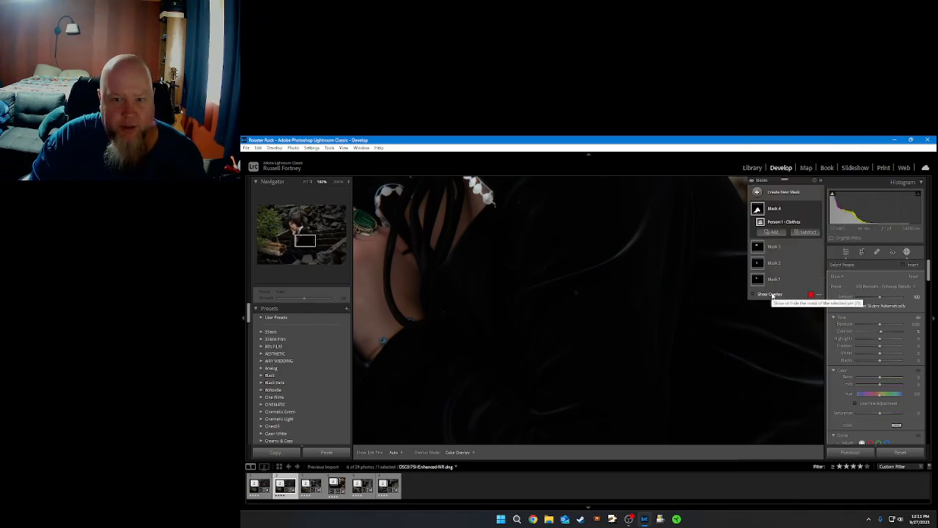
Compare the dress with and without the clothes mask, close up and in the full photo, leaving the mask enabled
left_click(772, 295)
left_click(772, 295)
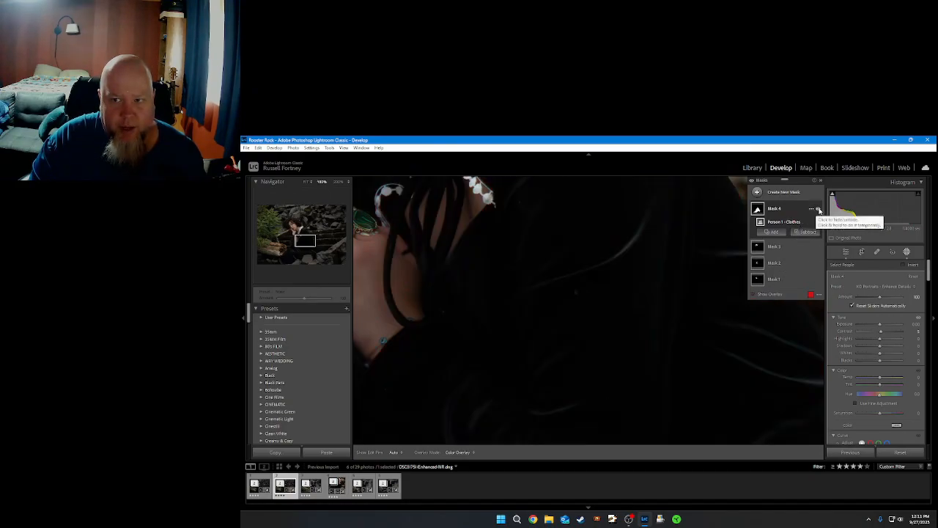
left_click(818, 210)
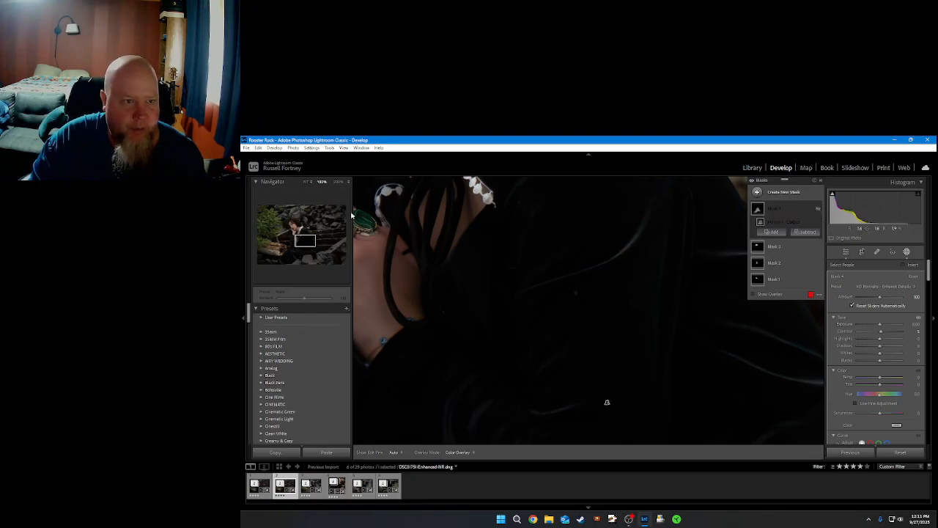
left_click(306, 181)
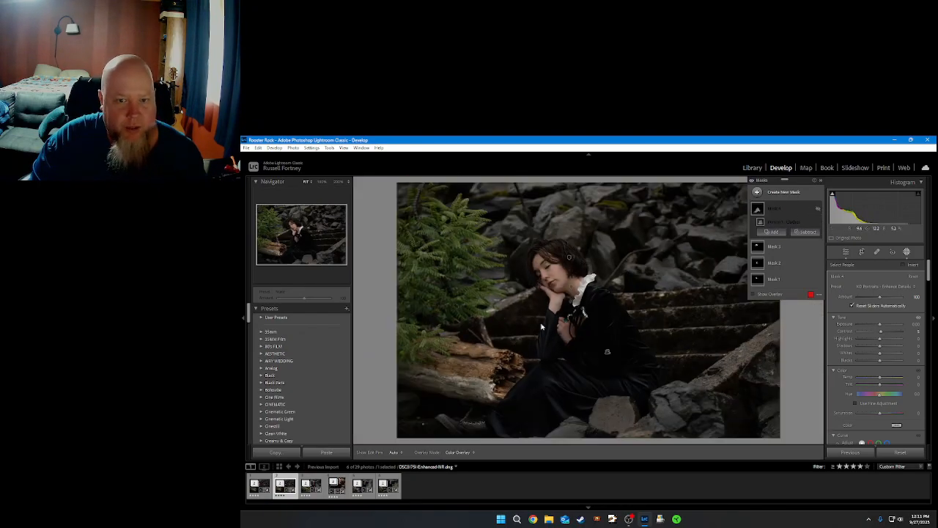
left_click(819, 209)
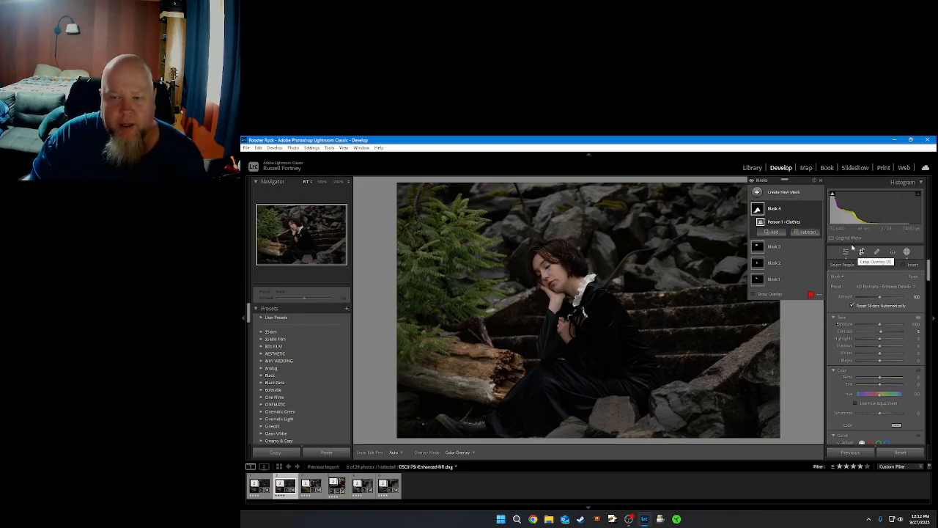
Try a linear gradient mask over the rocks and steps behind the woman and delete it
left_click(776, 192)
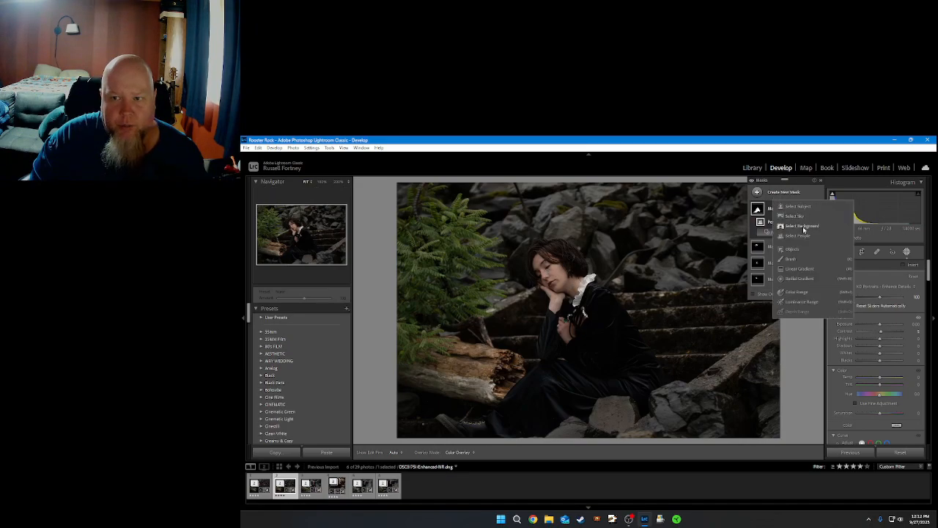
left_click(800, 269)
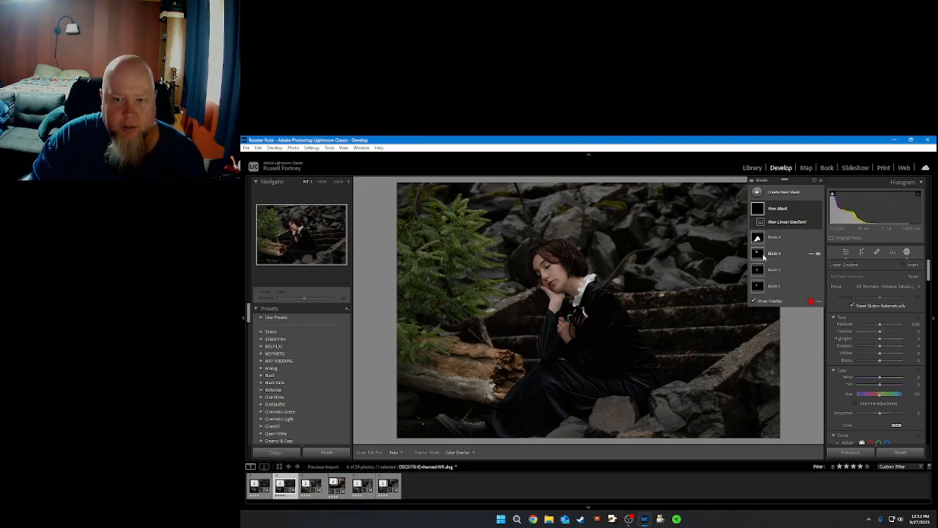
left_click_drag(700, 351, 630, 353)
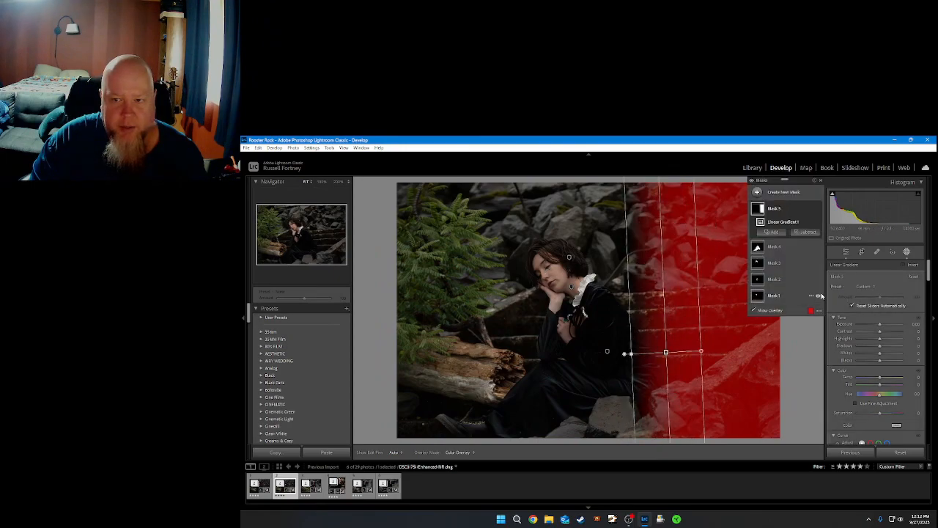
left_click(812, 208)
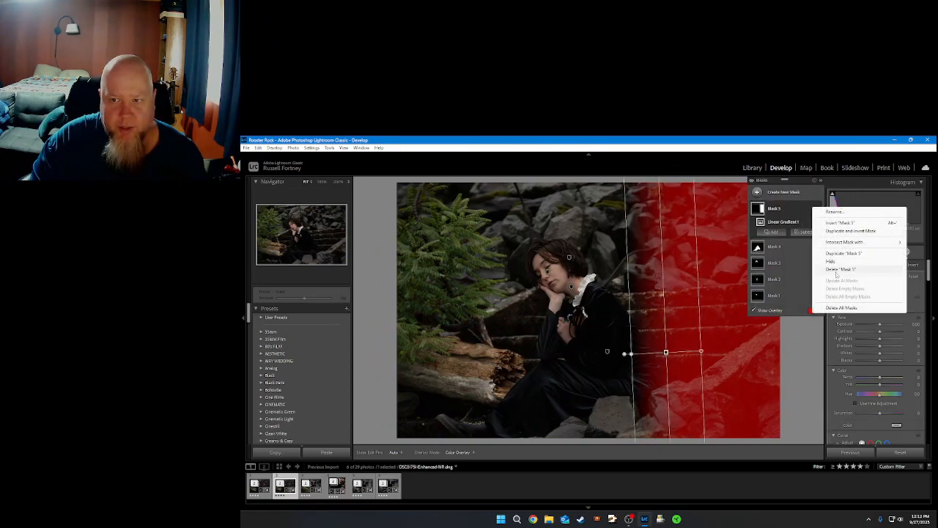
left_click(868, 269)
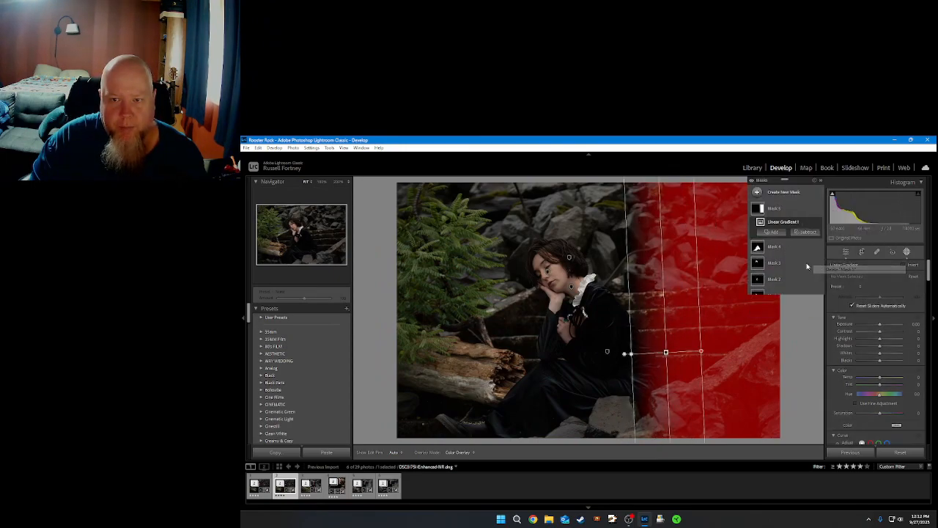
Create a tall radial gradient mask around the seated woman, centred on her torso
left_click(776, 193)
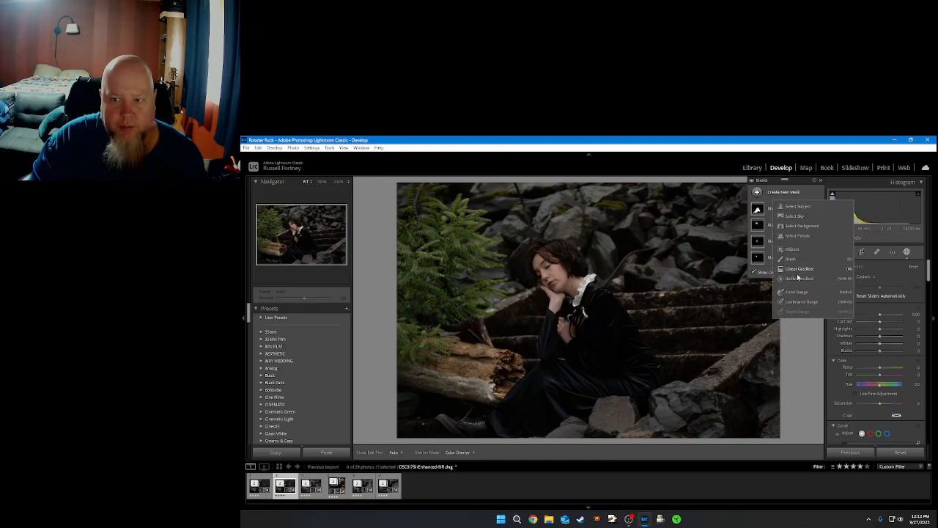
left_click(795, 278)
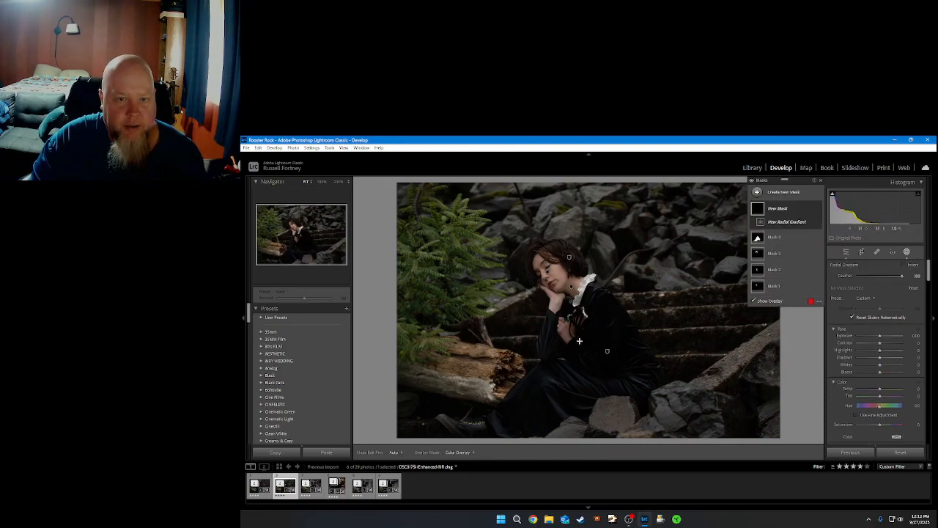
left_click_drag(567, 339, 649, 227)
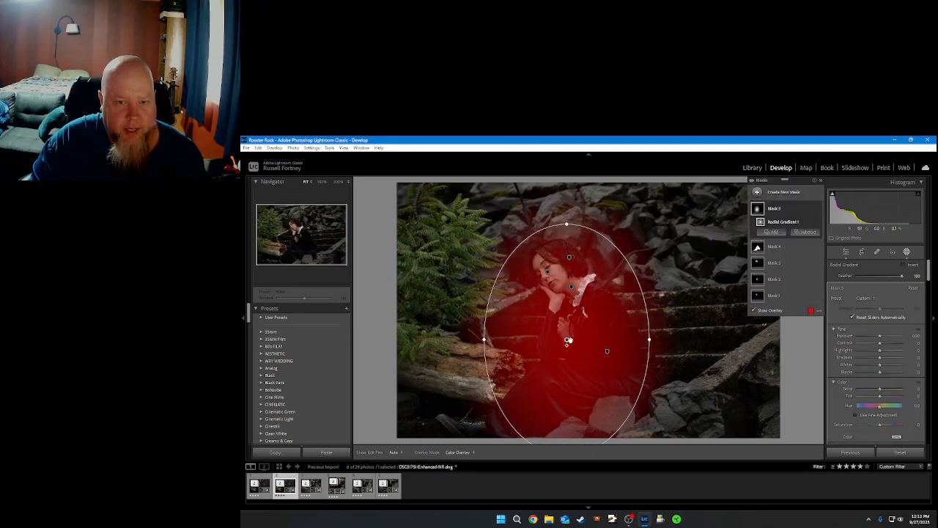
left_click_drag(567, 339, 572, 342)
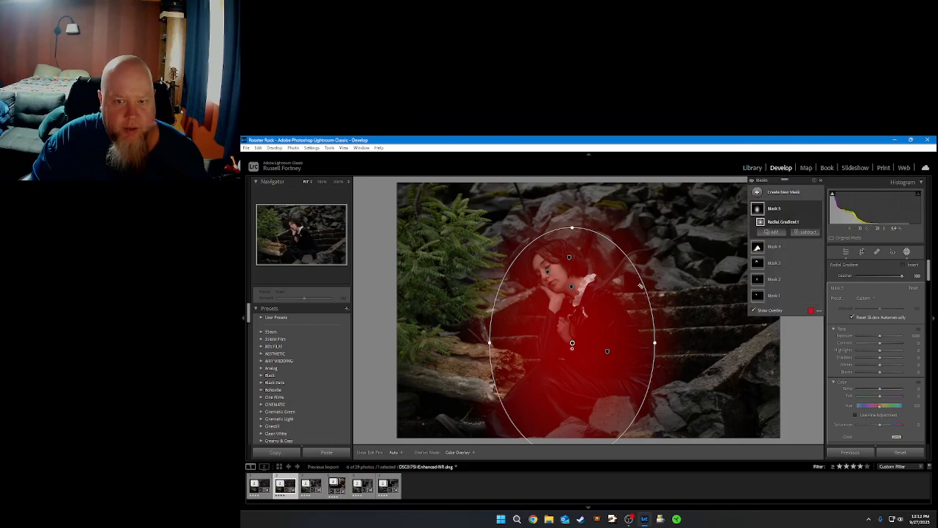
Rotate, stretch and reposition the radial gradient into a long diagonal ellipse running from the broken log across the woman to the upper rocks
left_click_drag(573, 338, 579, 298)
left_click_drag(575, 435, 777, 232)
mouse_move(578, 305)
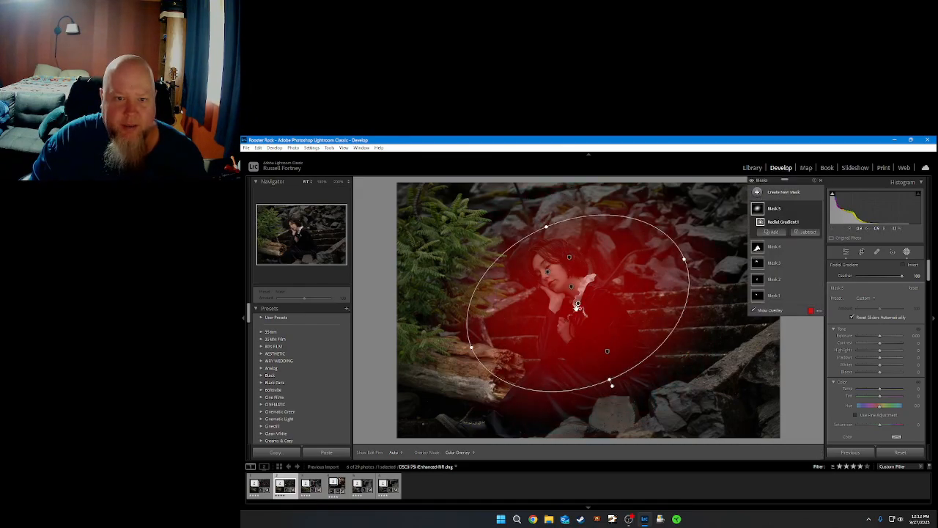
mouse_move(609, 378)
left_mouse_down()
mouse_move(623, 396)
mouse_move(627, 376)
mouse_move(607, 374)
left_mouse_up()
left_click_drag(683, 258, 747, 216)
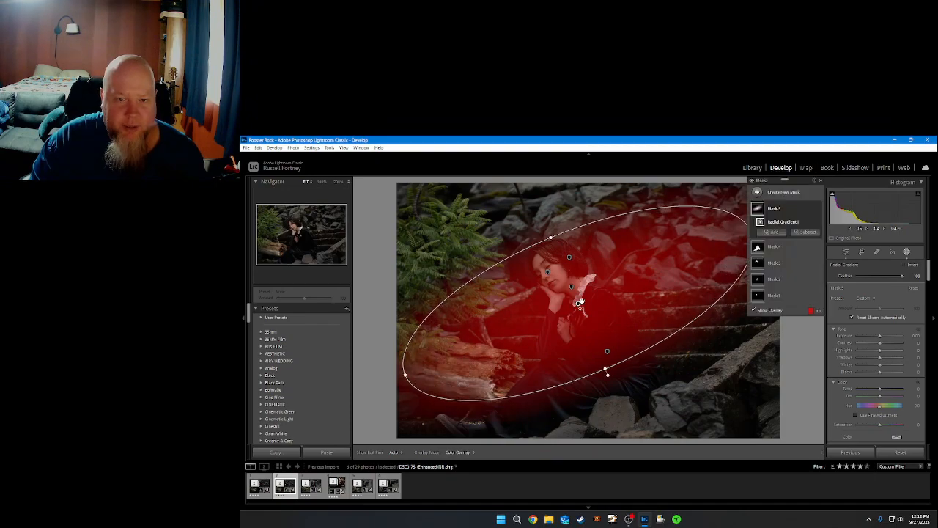
left_click_drag(578, 304, 617, 299)
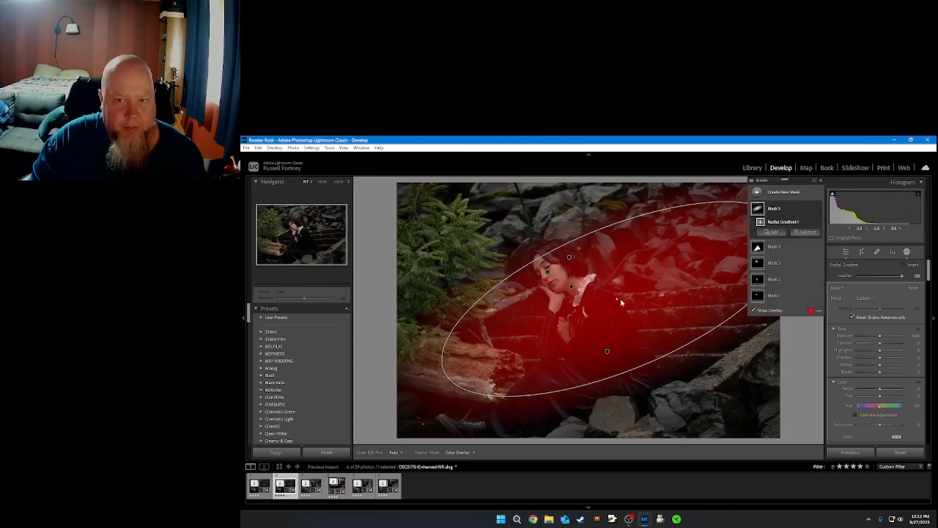
left_click_drag(590, 233, 588, 229)
left_click_drag(617, 296, 625, 298)
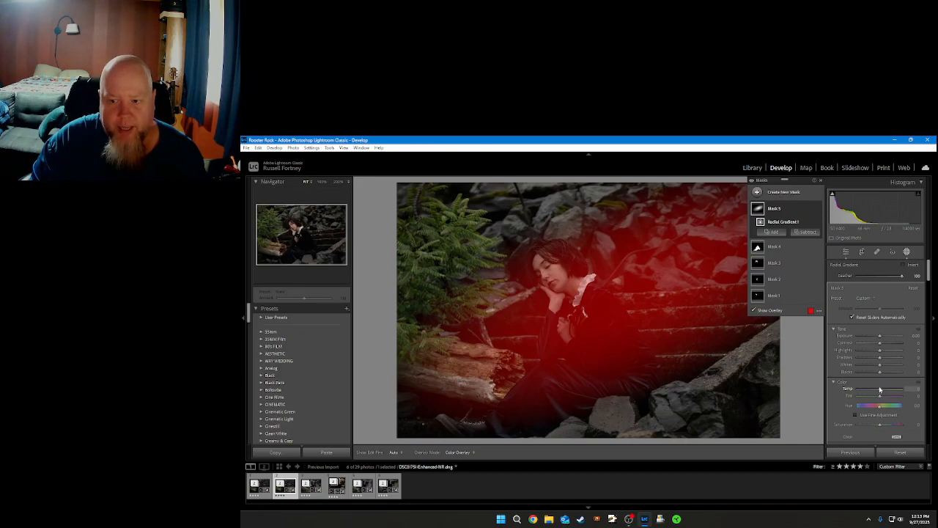
Warm the area inside the radial gradient mask by setting its Temp to about 34
left_click_drag(880, 389, 892, 393)
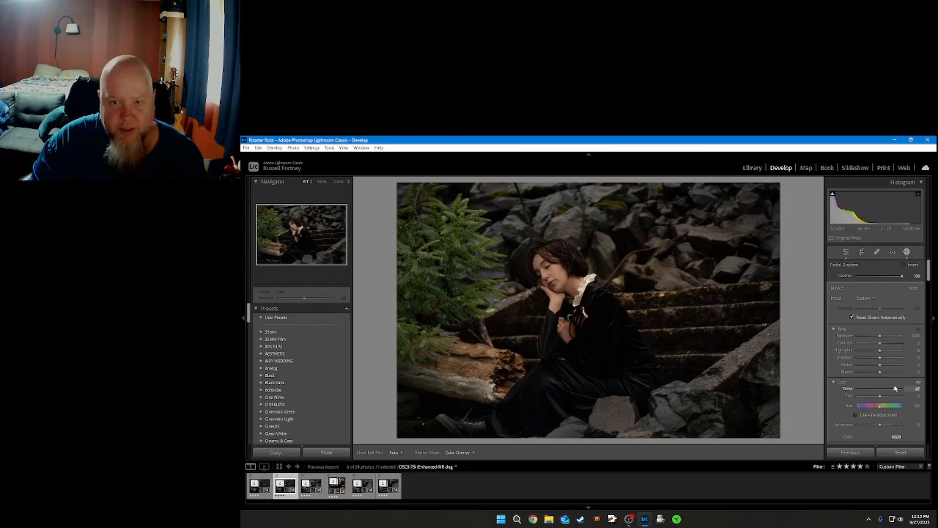
left_click_drag(886, 391, 883, 392)
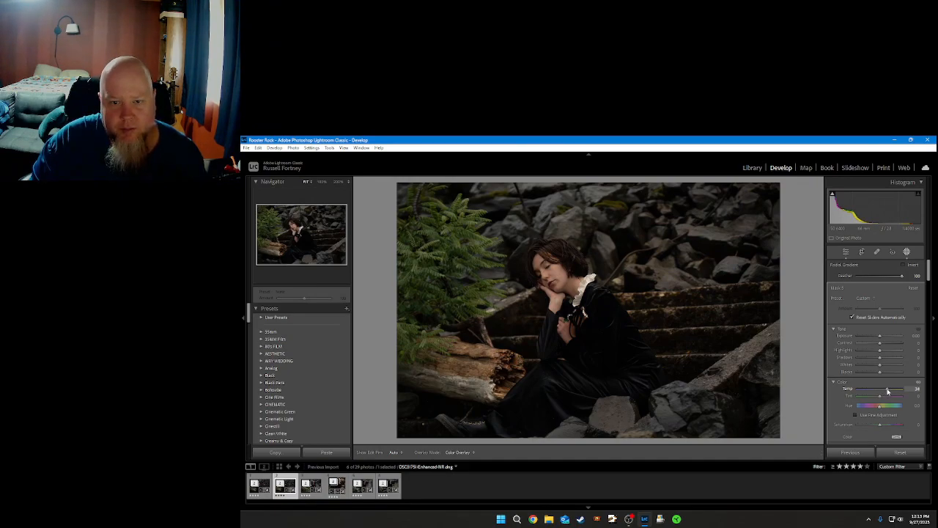
Set the radial gradient mask's Temp to about 47, Contrast to about -32 and Highlights to about 40, and raise its Shadows and Whites
left_click_drag(898, 389, 859, 393)
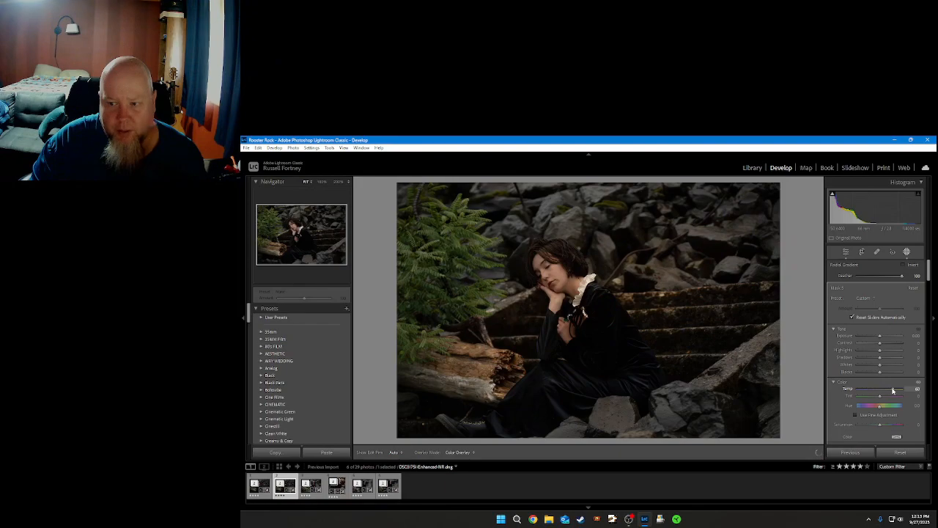
left_click_drag(896, 389, 890, 392)
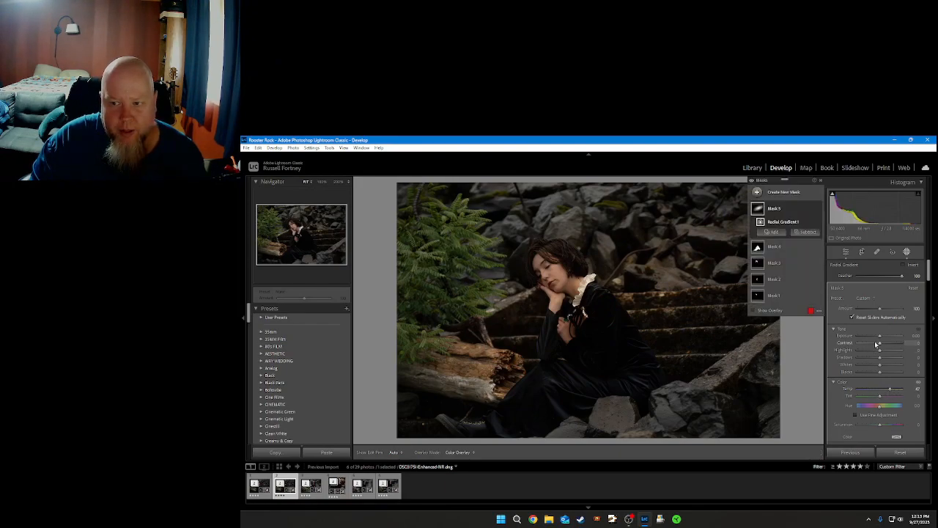
left_click_drag(880, 347, 885, 366)
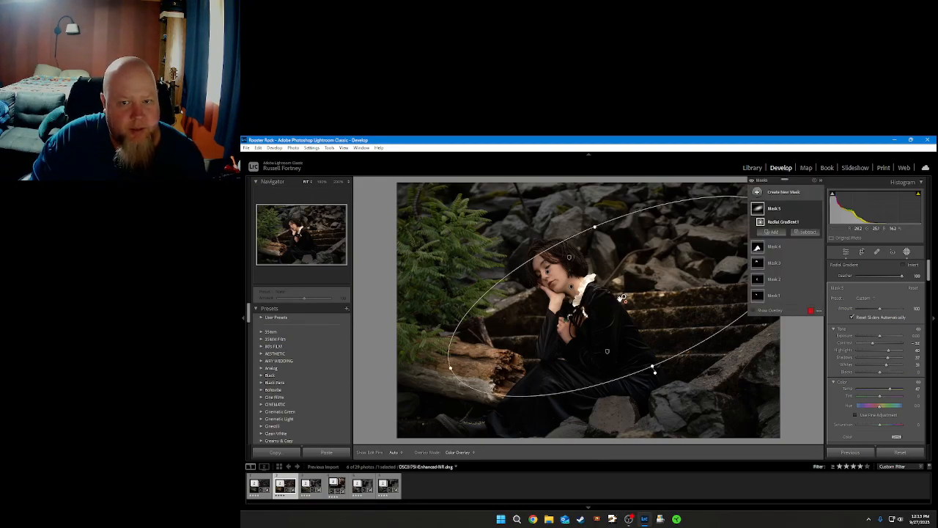
Move the radial gradient down and left over the broken log and check its coverage with the mask overlay
mouse_move(624, 295)
left_click_drag(624, 297, 577, 313)
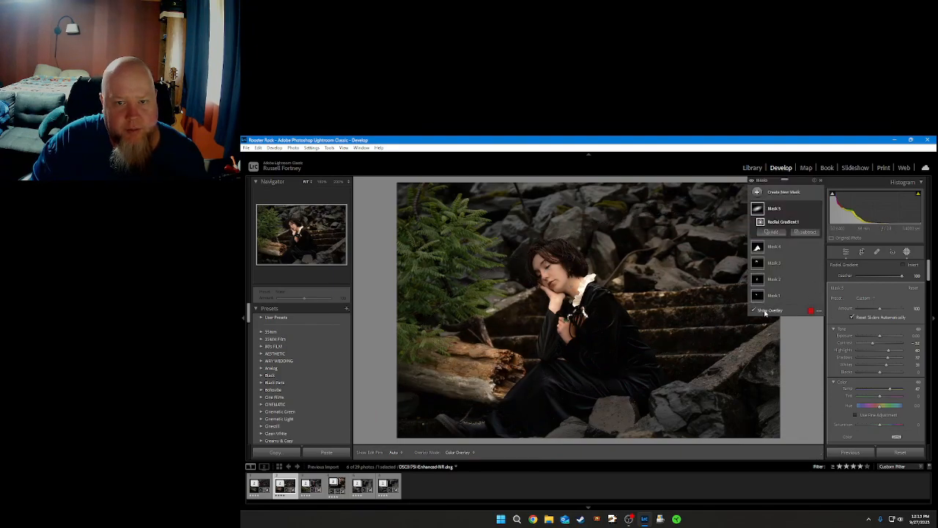
left_click(765, 313)
key("o")
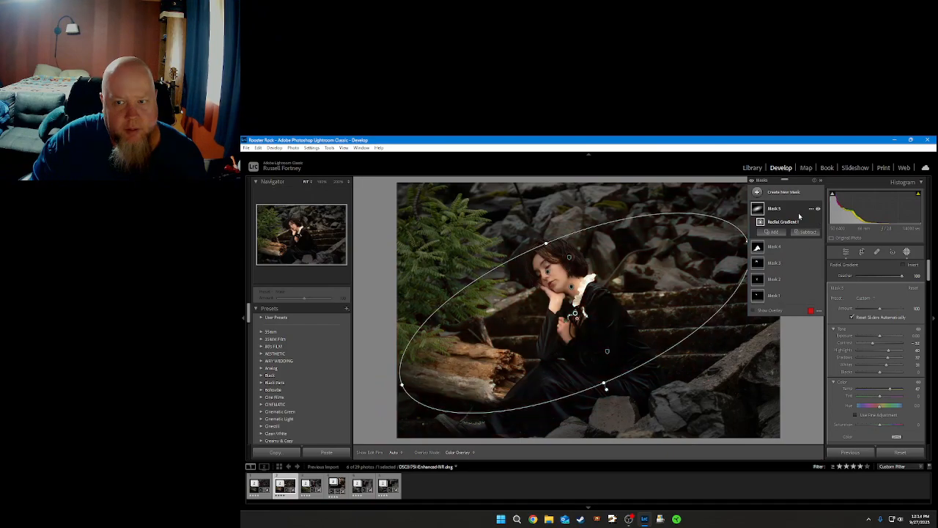
Compare the photo with the radial gradient mask hidden and shown, and recentre the ellipse on the woman's upper arm, making it slightly wider
left_click(818, 210)
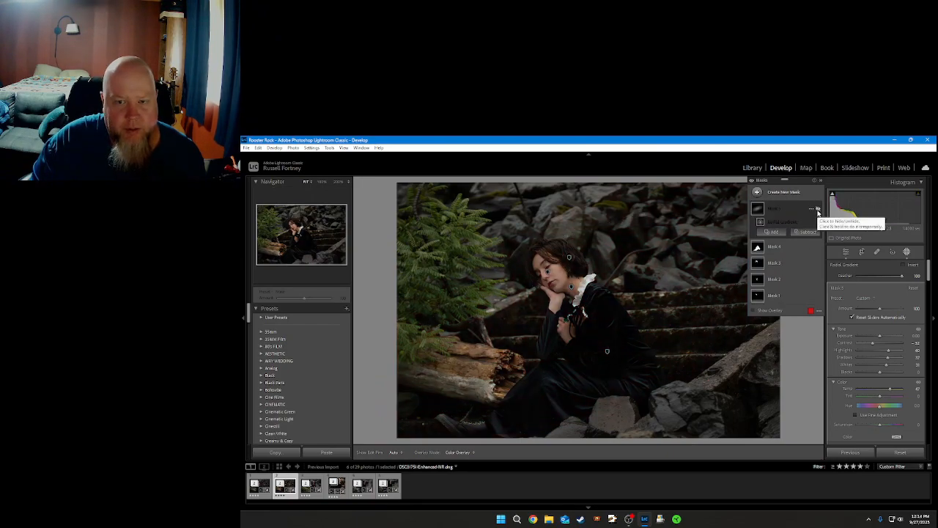
left_click(818, 210)
left_click(818, 211)
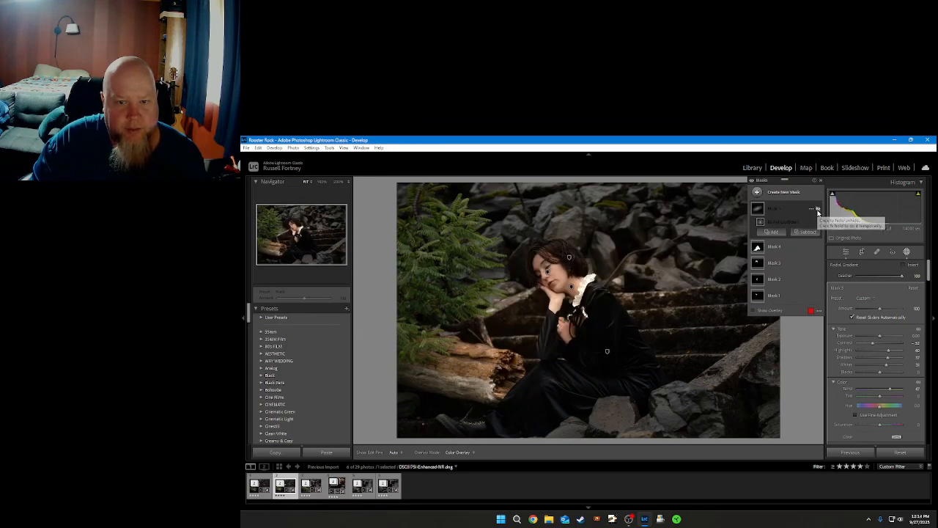
left_click(818, 210)
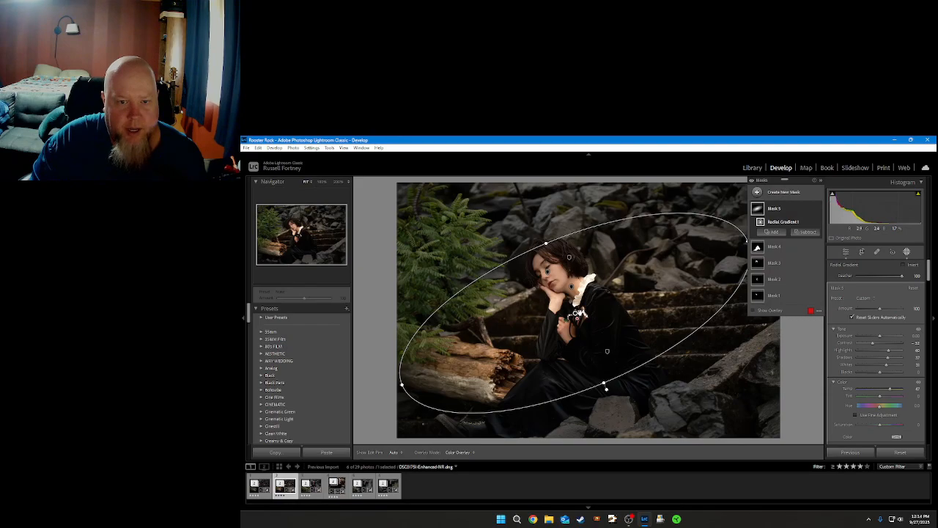
left_click_drag(575, 313, 609, 313)
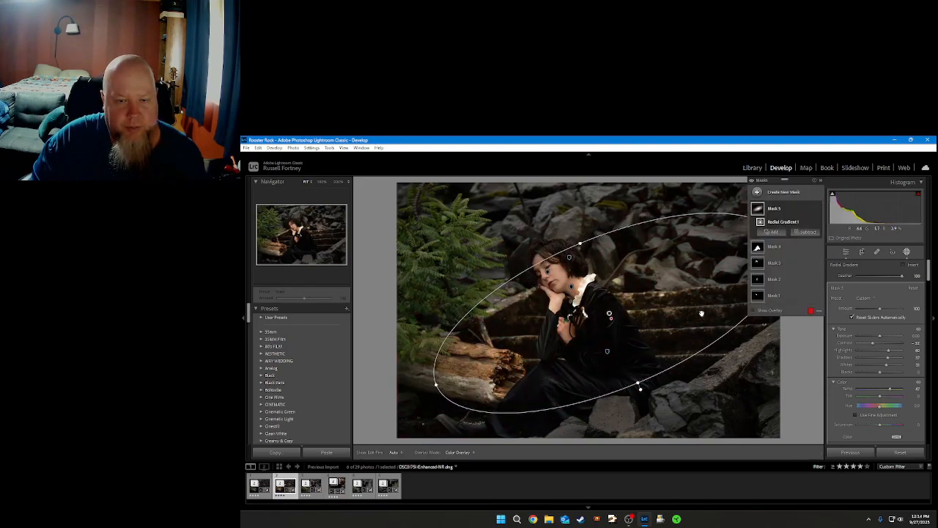
left_click_drag(580, 236, 577, 234)
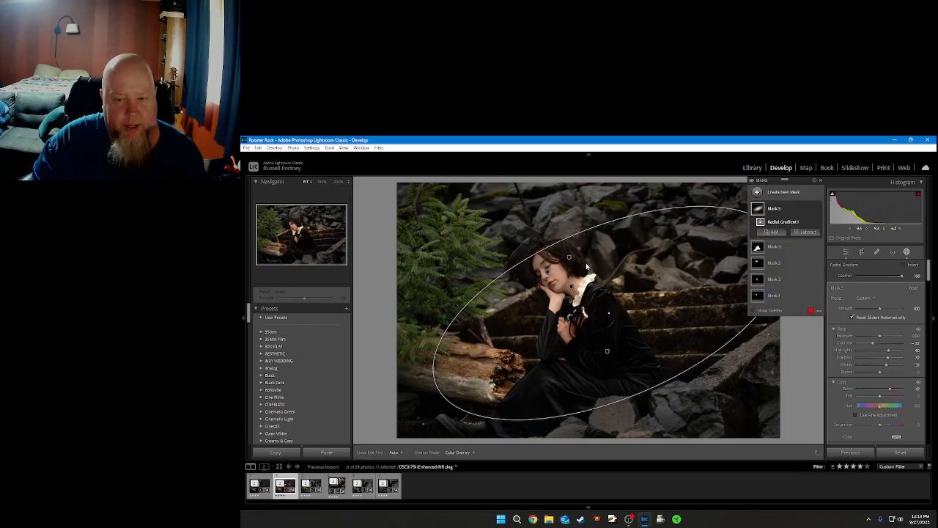
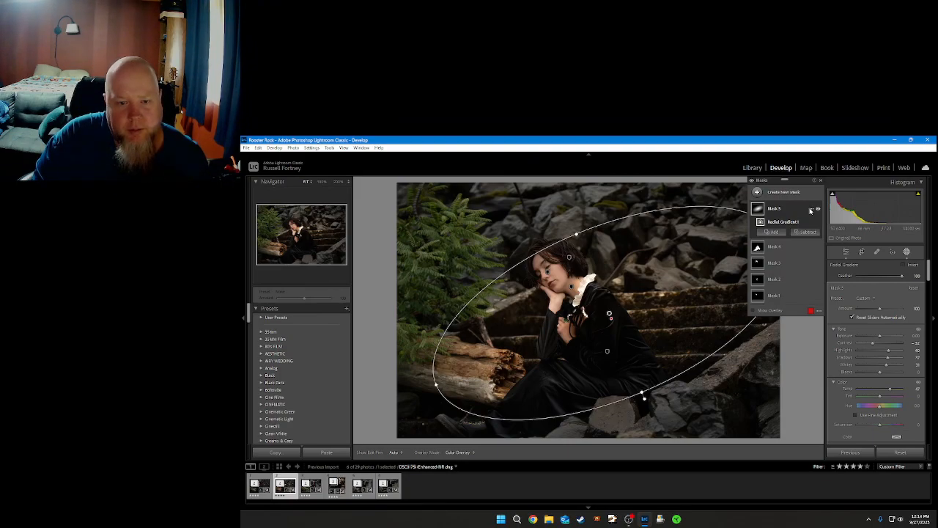
Heal the light speck on the woman's black velvet dress at 100% zoom, using a larger healing brush
left_click(877, 252)
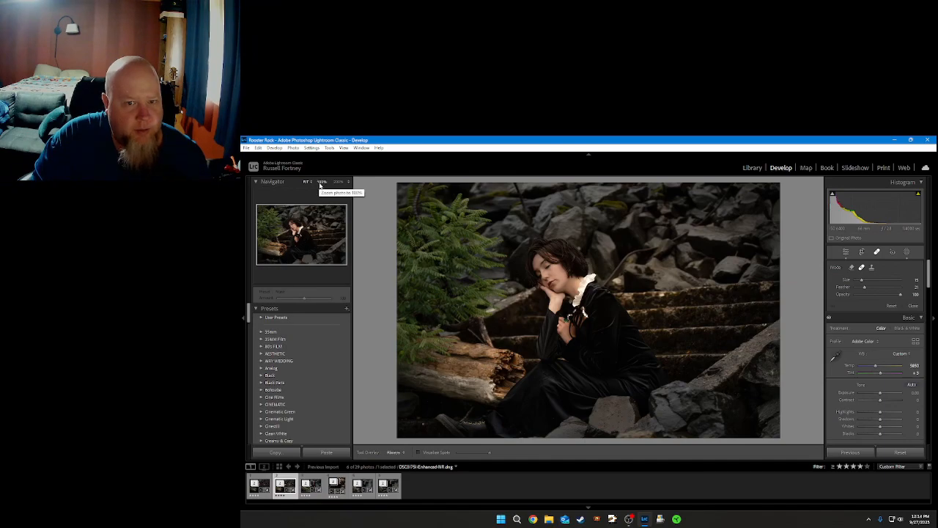
left_click(321, 181)
scroll(578, 293, "up", 4)
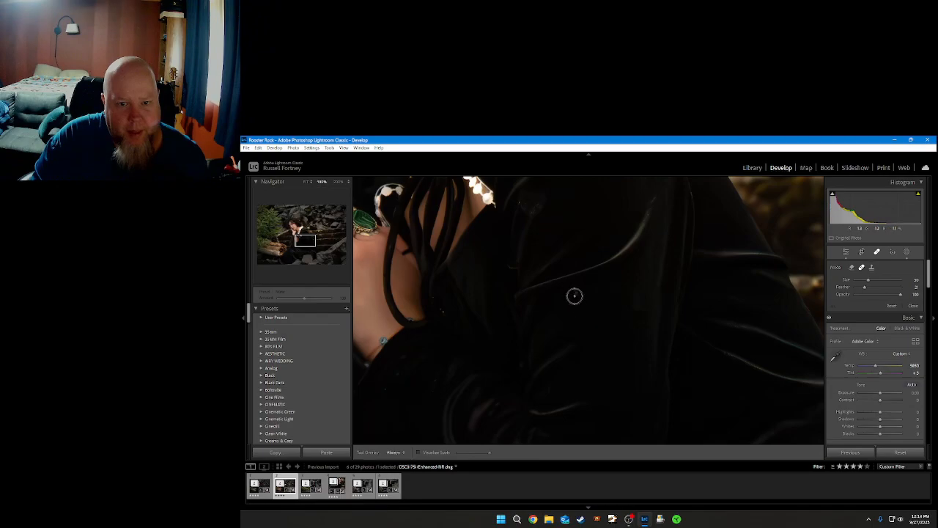
left_click(573, 294)
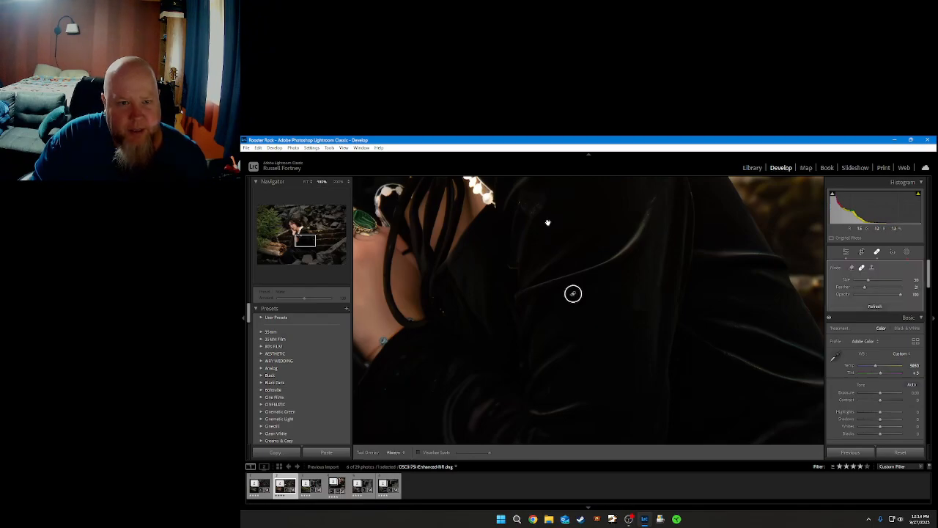
left_click(913, 320)
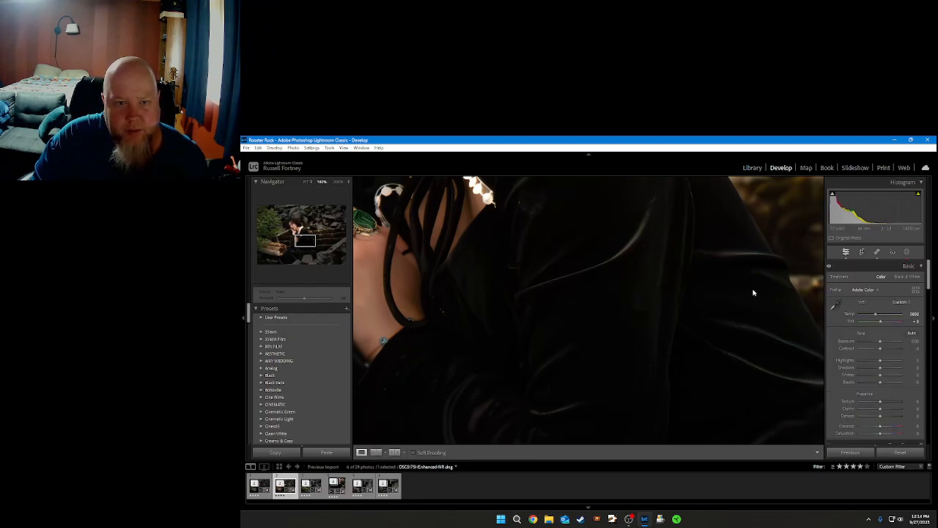
Examine the dress, hands, log and hair at 100% zoom for remaining specks and distractions
left_click_drag(541, 218, 578, 330)
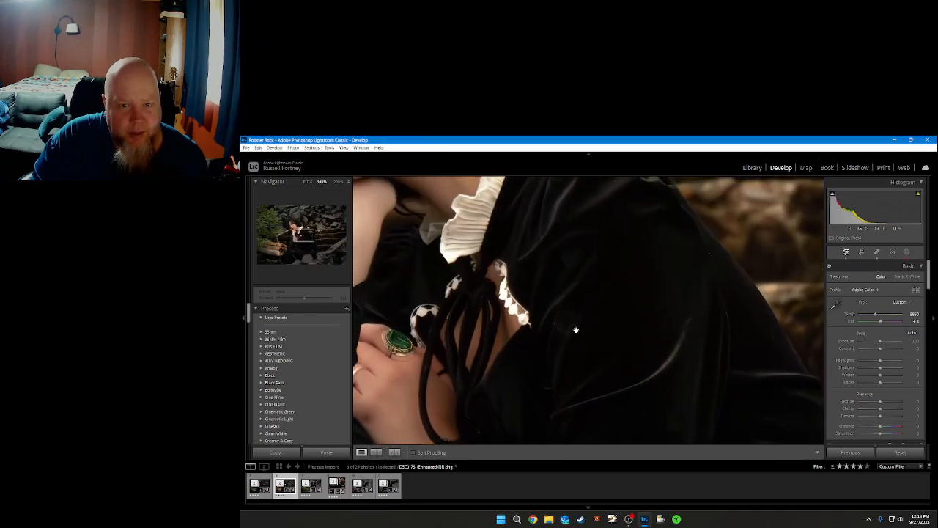
left_click_drag(574, 276, 666, 281)
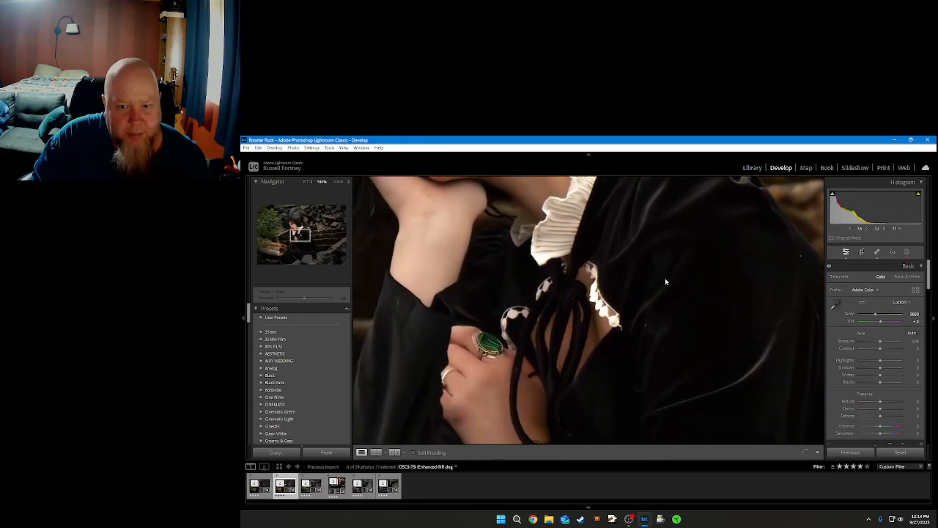
left_click_drag(660, 330, 749, 331)
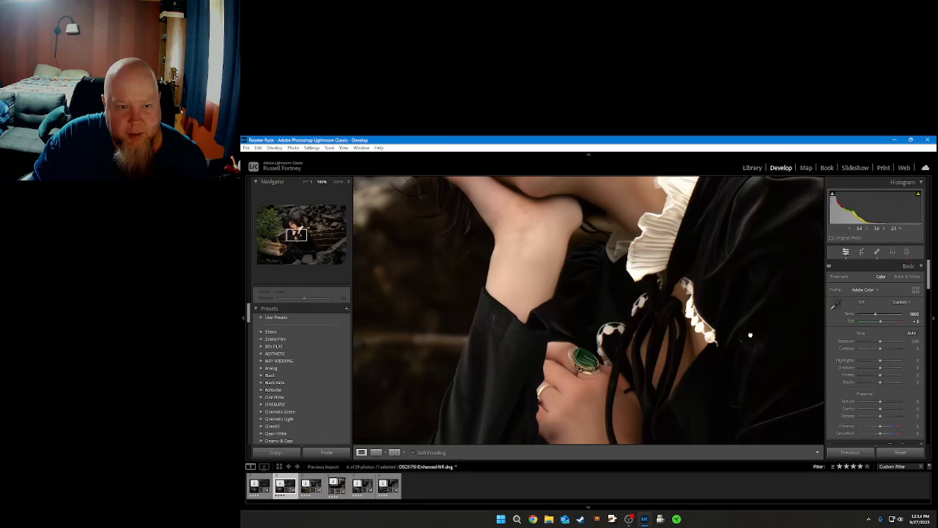
left_click_drag(698, 376, 750, 330)
left_click_drag(591, 331, 735, 219)
left_click_drag(659, 356, 730, 225)
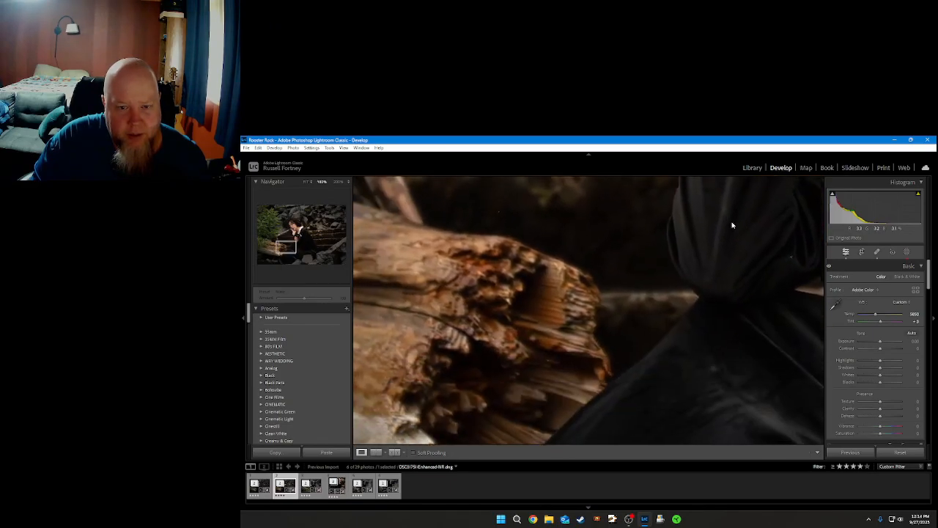
left_click_drag(735, 306, 788, 232)
left_click_drag(562, 314, 606, 300)
left_click_drag(747, 255, 590, 341)
left_click_drag(720, 259, 685, 366)
left_click_drag(661, 301, 731, 403)
left_click_drag(792, 255, 735, 322)
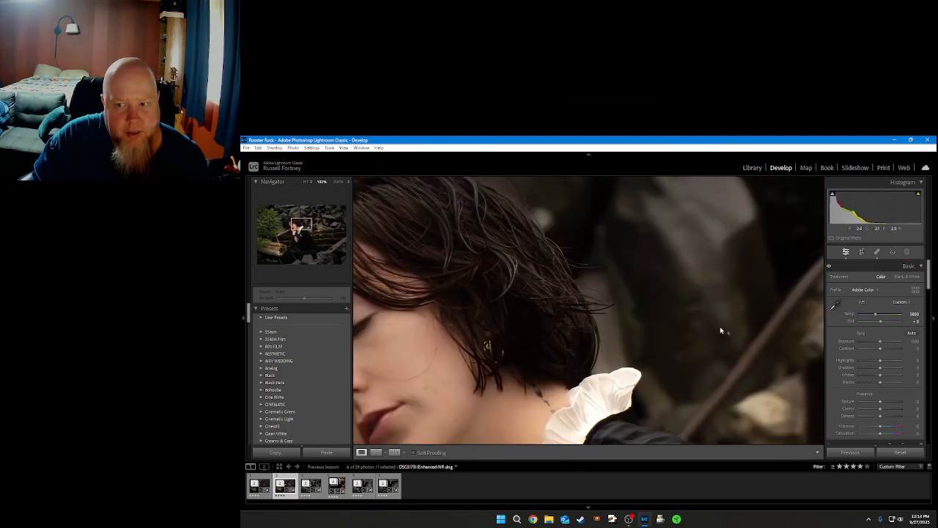
Heal the small bright spot on the dark rocks beside the woman's hair with a smaller healing brush
left_click(877, 252)
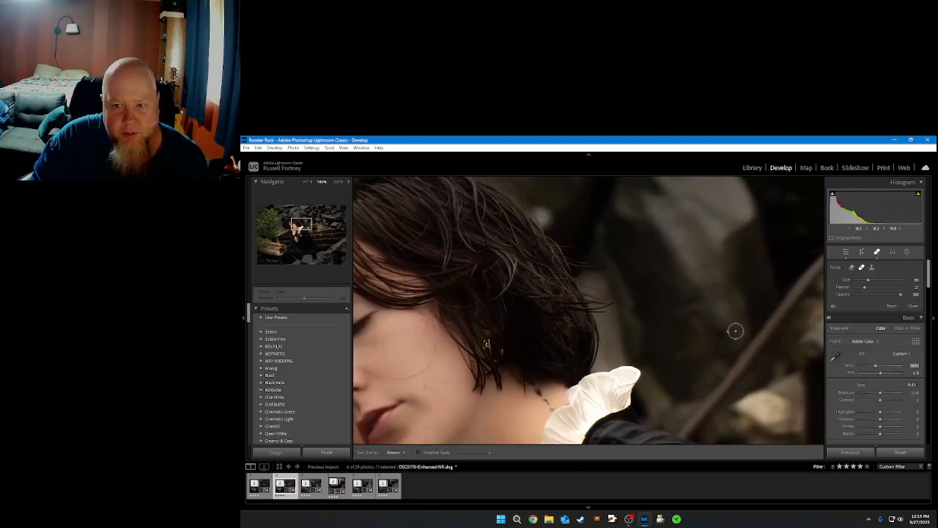
scroll(727, 334, "down", 2)
left_click(727, 332)
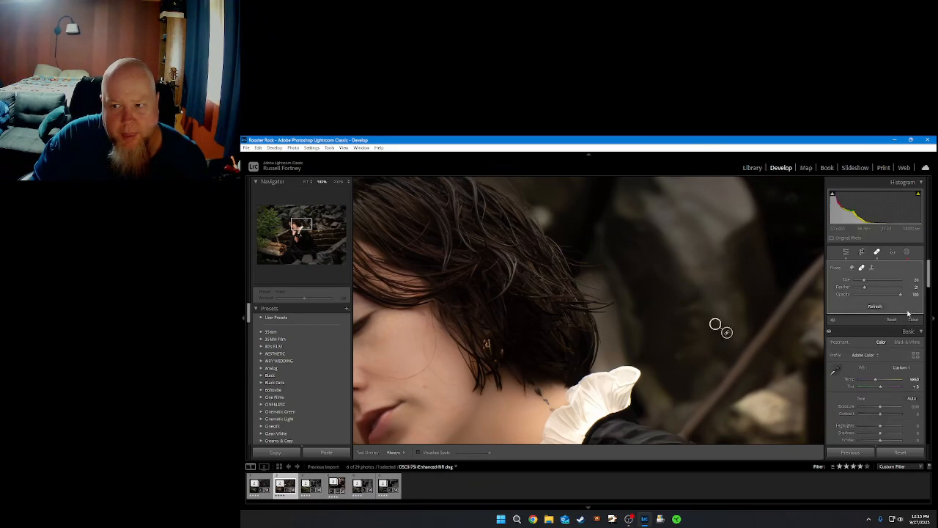
left_click(912, 319)
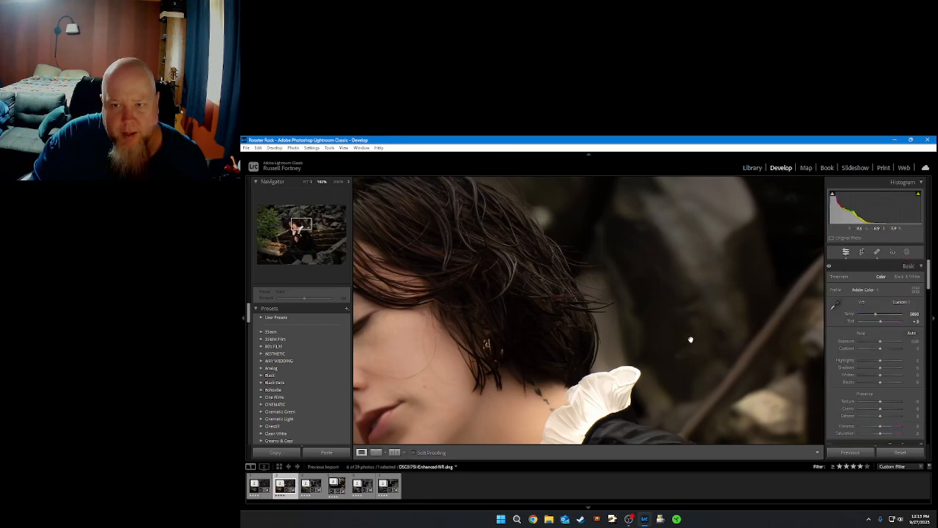
Examine the background rocks, face and dress at 100% zoom, and compare the whole photo before and after editing
scroll(691, 335, "down", 1)
left_click_drag(702, 293, 538, 432)
left_click_drag(670, 287, 734, 442)
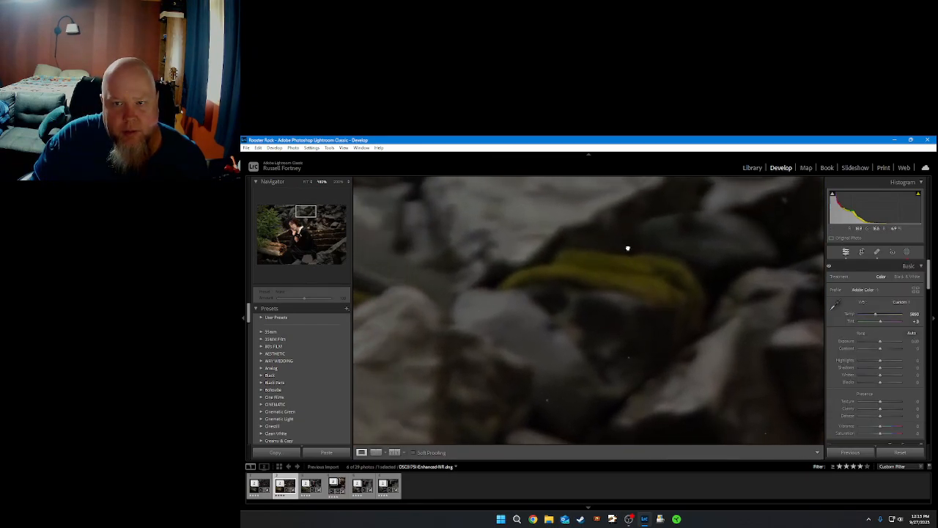
left_click_drag(626, 237, 564, 359)
left_click_drag(410, 417, 607, 144)
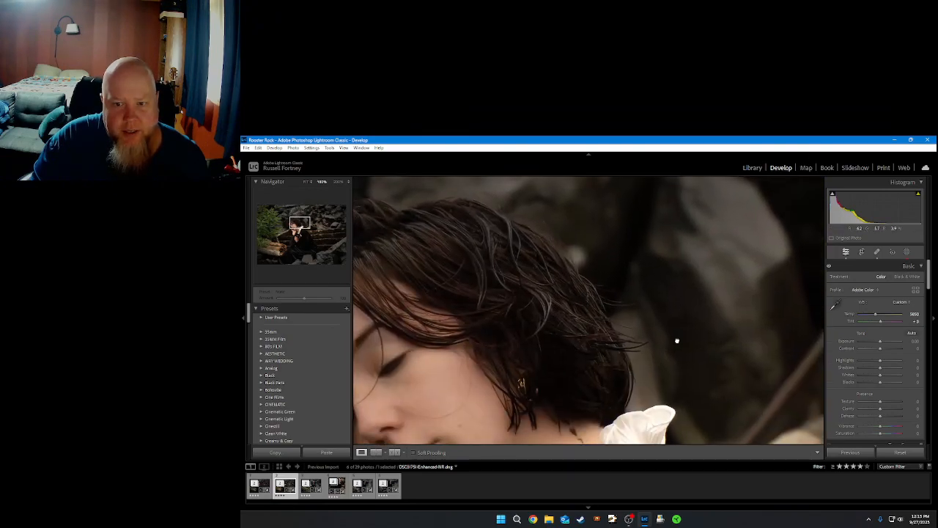
left_click_drag(678, 362, 653, 149)
left_click_drag(637, 279, 725, 406)
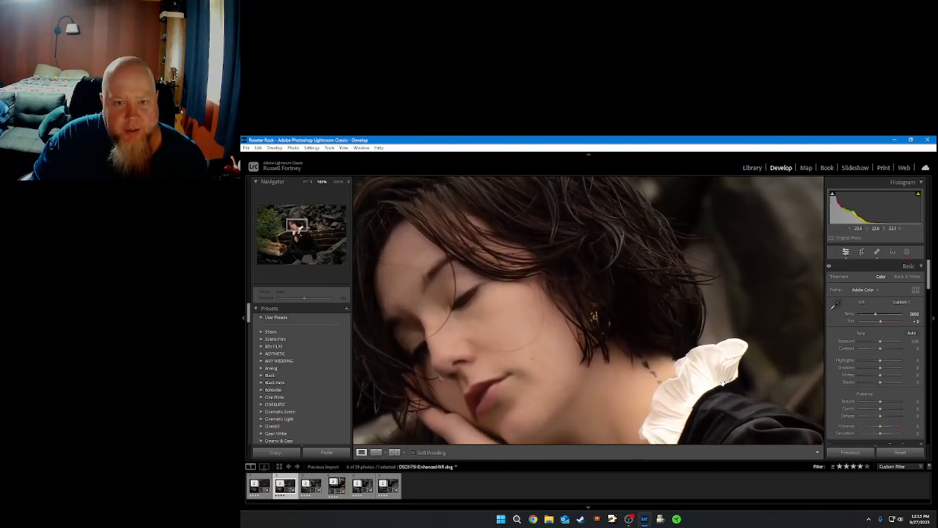
left_click_drag(699, 257, 708, 190)
left_click_drag(723, 330, 653, 211)
left_click_drag(729, 273, 662, 161)
left_click_drag(590, 364, 726, 261)
left_click_drag(586, 322, 674, 254)
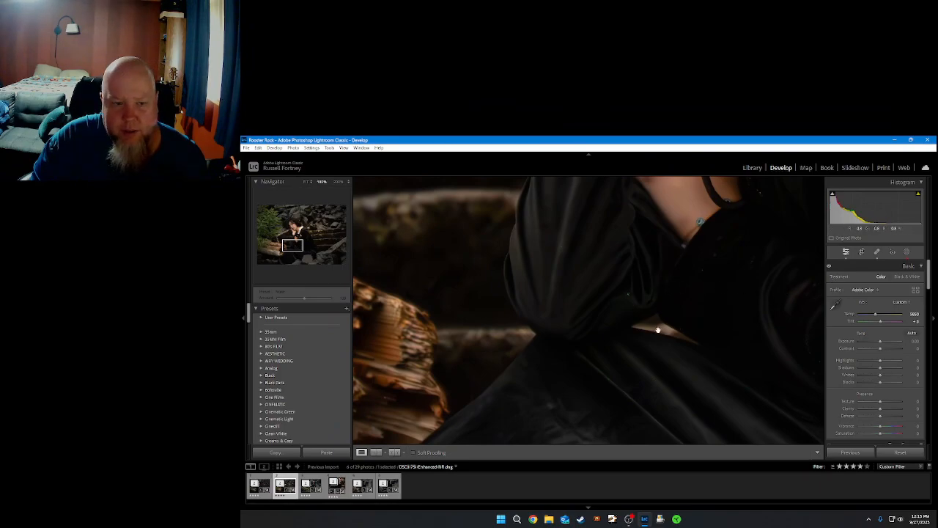
left_click(570, 336)
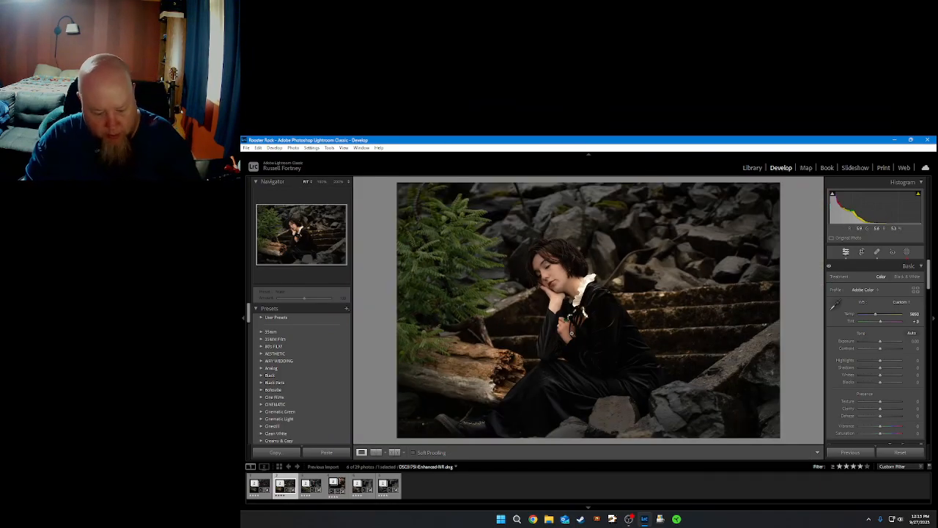
key("y")
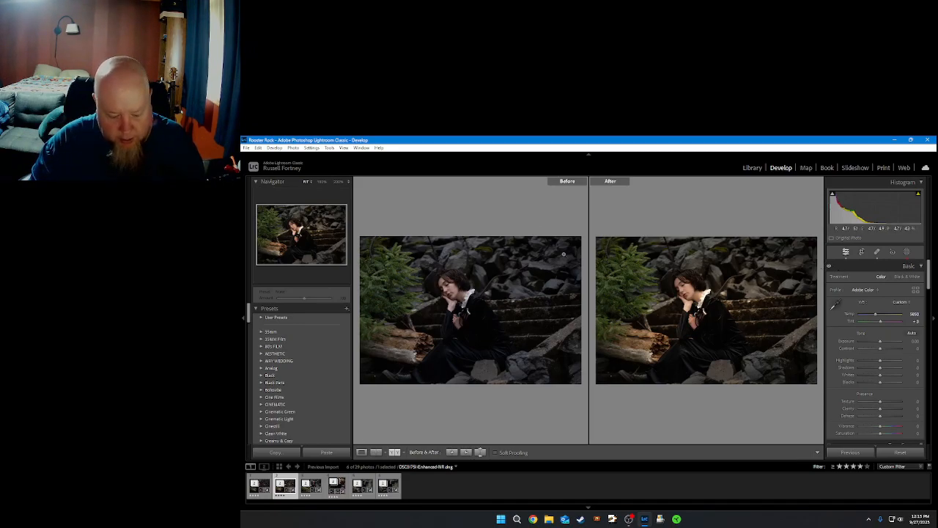
Crop the photo tighter at its original aspect ratio, trimming the upper and right-hand rocks while keeping the woman and the log
key("r")
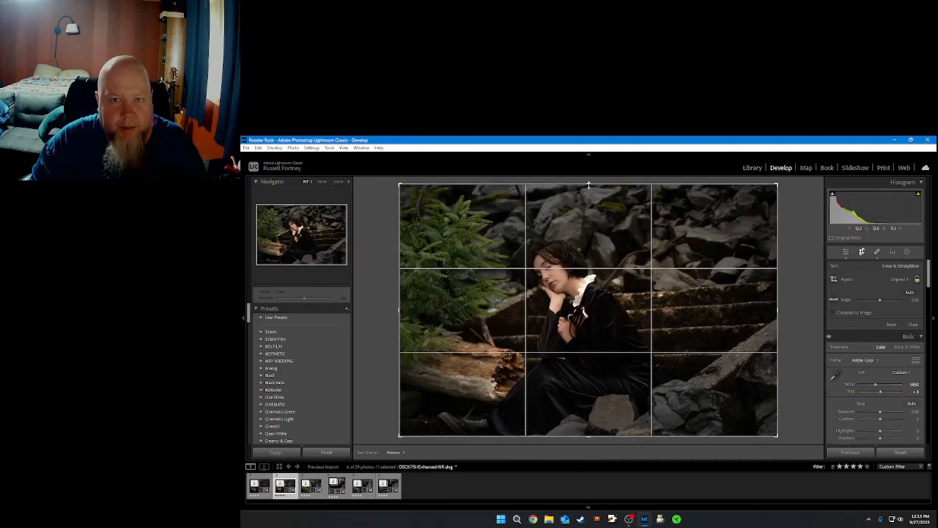
left_click_drag(588, 189, 589, 196)
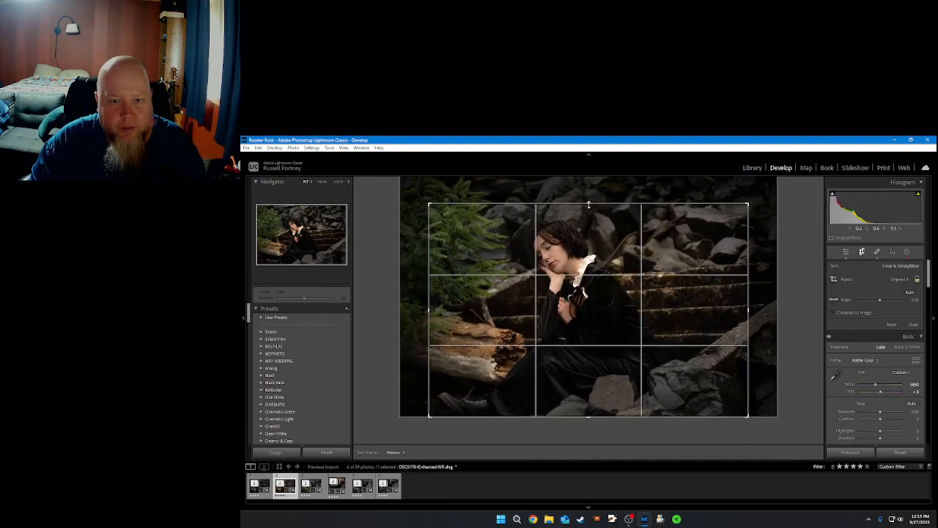
left_click_drag(589, 204, 587, 209)
left_click_drag(547, 297, 583, 304)
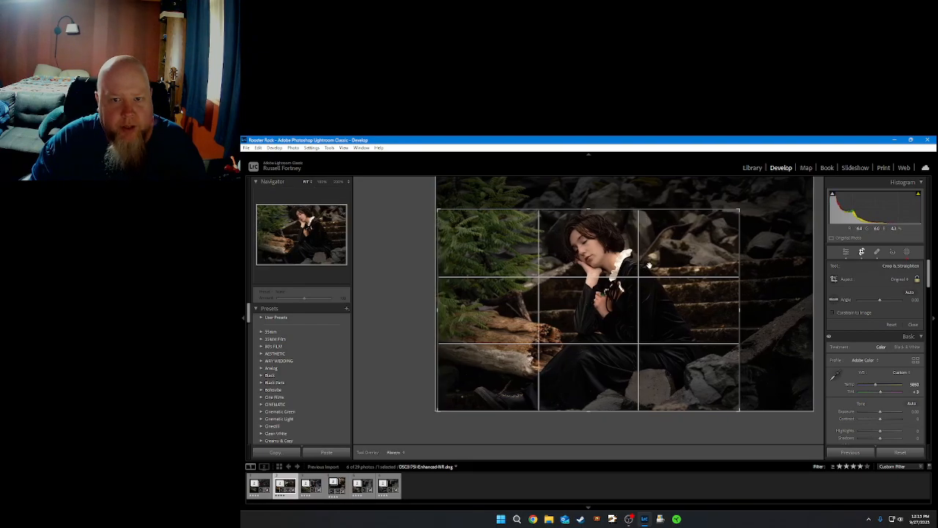
left_click_drag(605, 284, 609, 287)
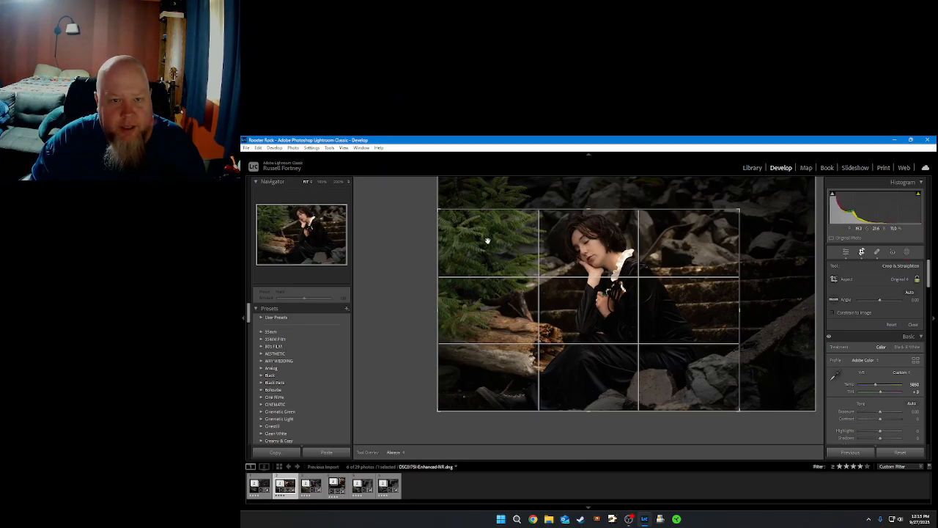
left_click(915, 325)
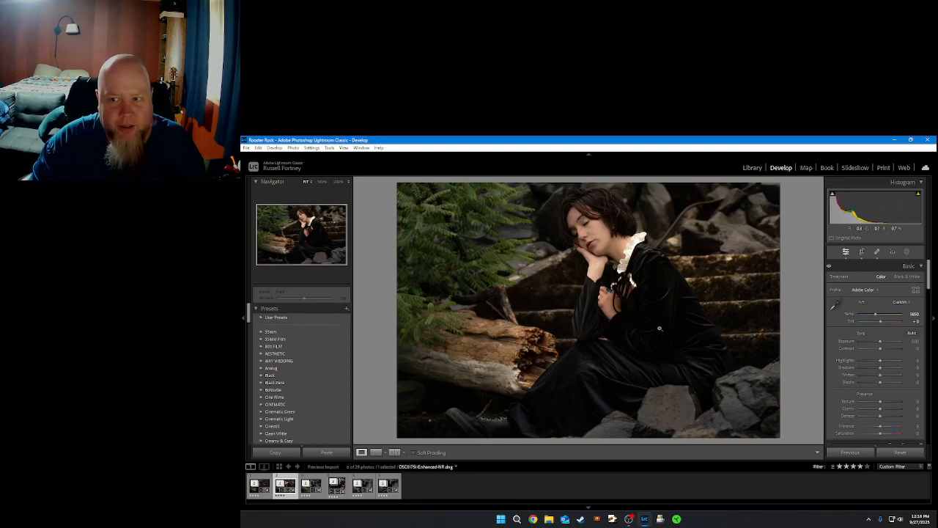
Begin exporting the cropped portrait of the seated woman
left_click(247, 148)
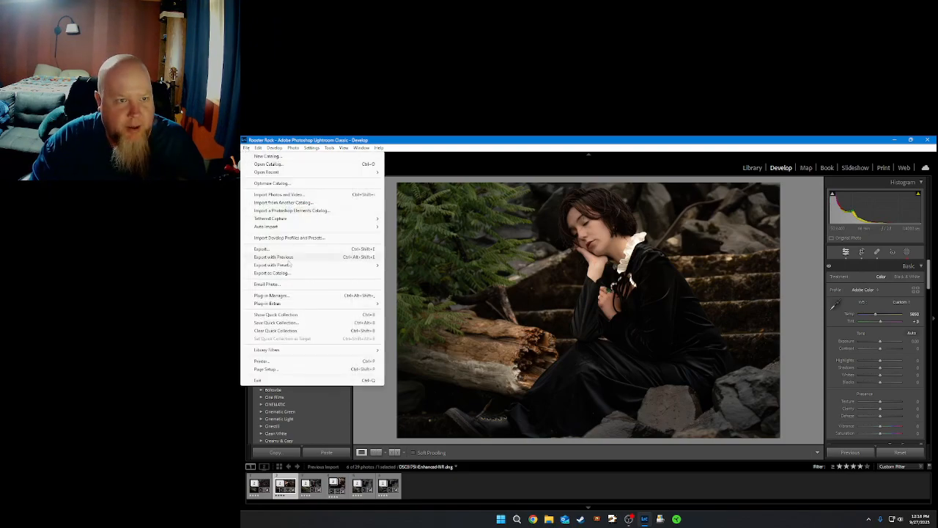
Export the original landscape crop of the seated woman's photo with the Threads export preset
mouse_move(371, 266)
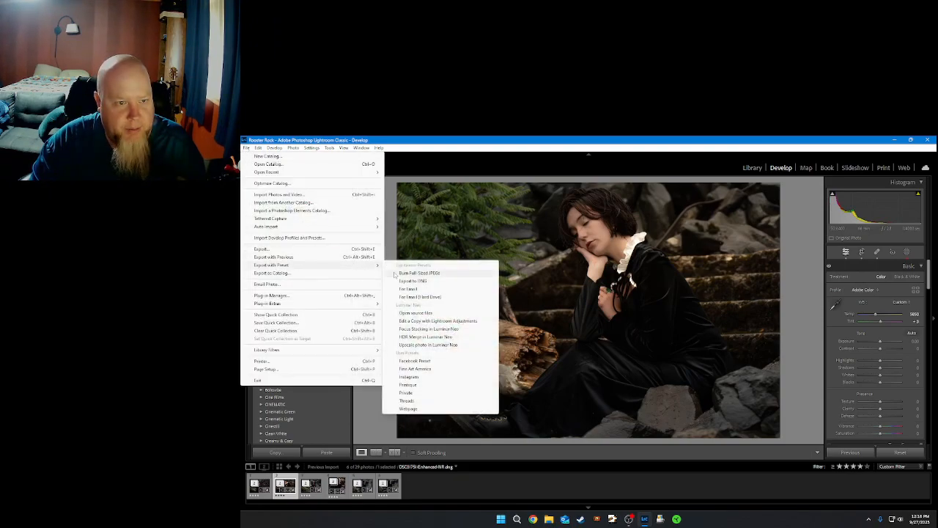
left_click(414, 400)
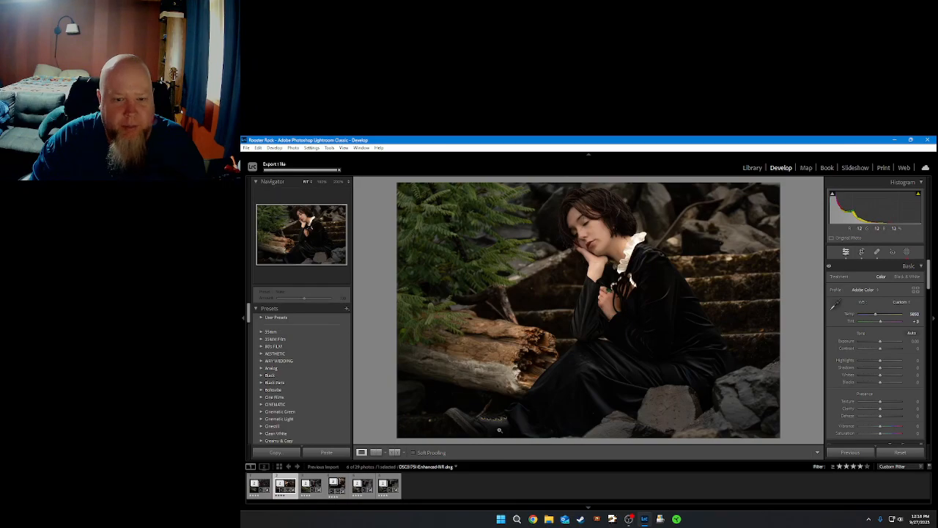
Crop the photo to a 1 x 1 aspect ratio, enlarging and repositioning the frame around the seated woman, log and evergreen
left_click(862, 252)
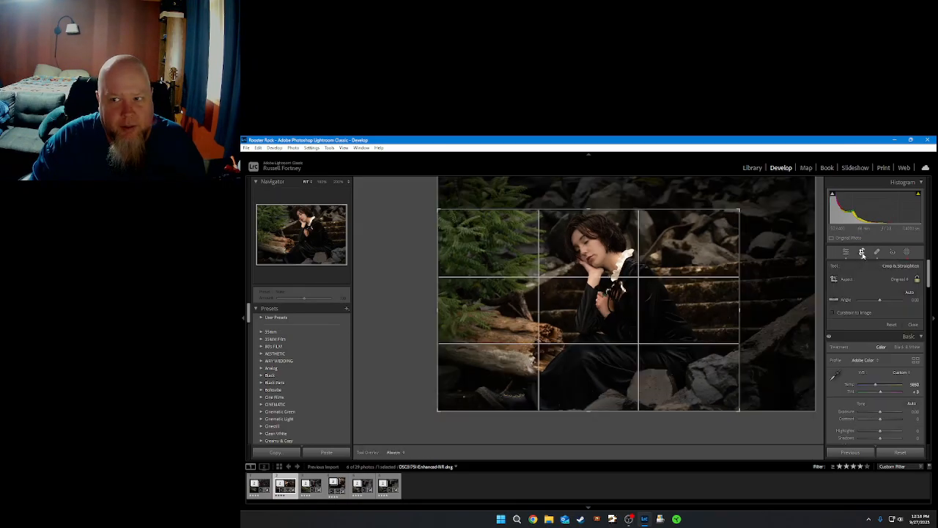
left_click(897, 279)
left_click(841, 316)
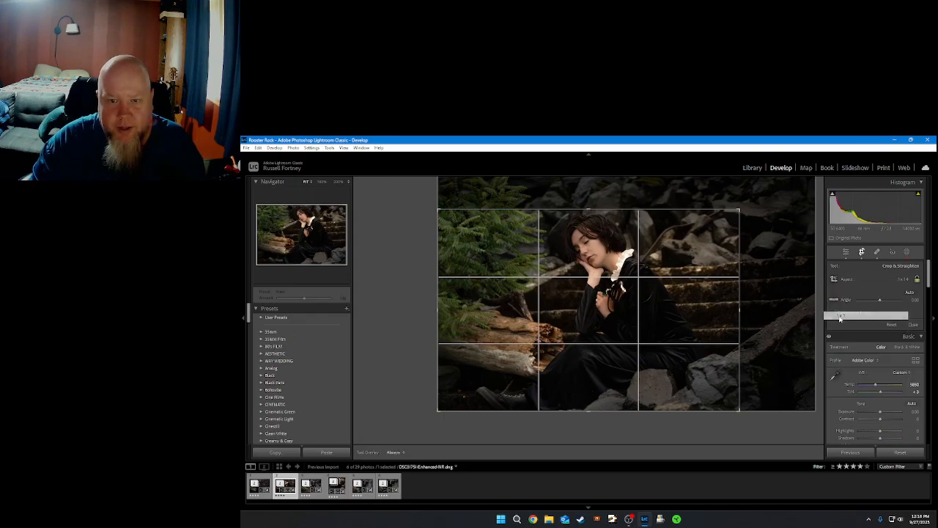
left_click_drag(575, 321, 560, 314)
left_click_drag(591, 210, 588, 199)
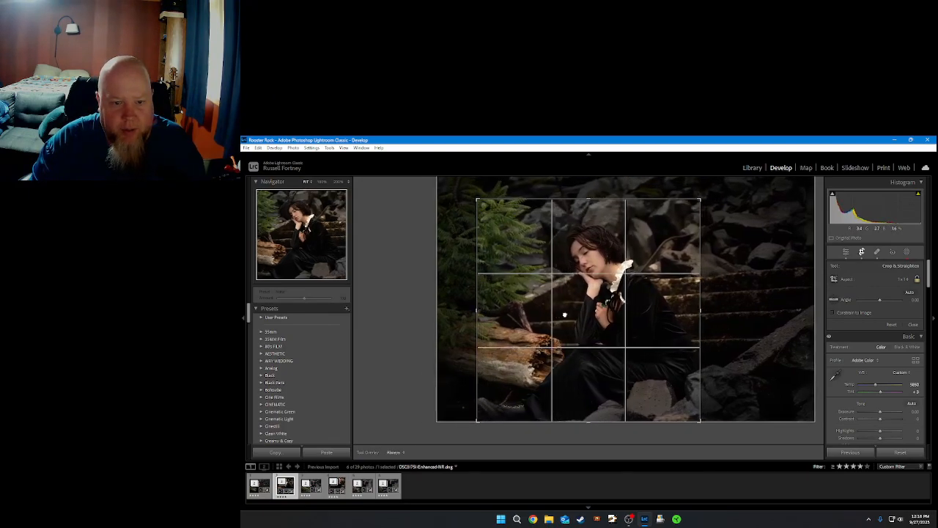
left_click_drag(564, 315, 571, 313)
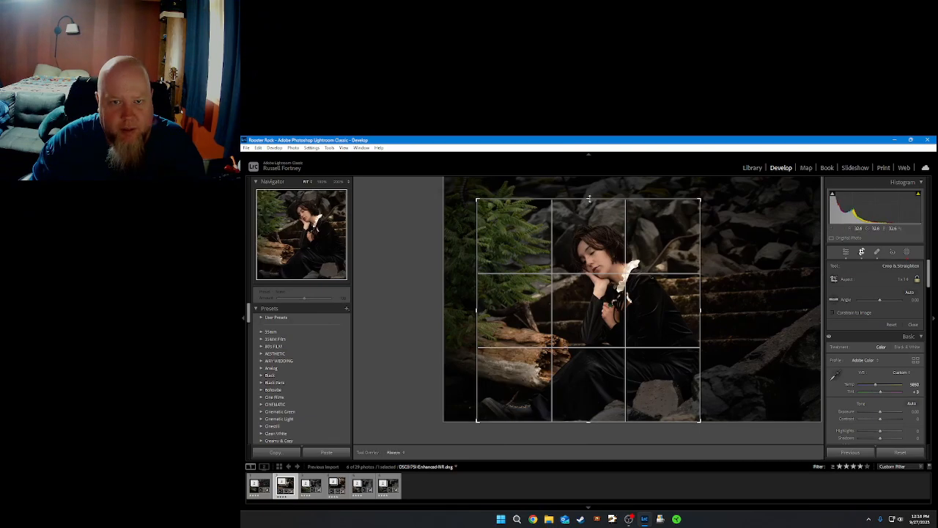
left_click_drag(589, 198, 589, 191)
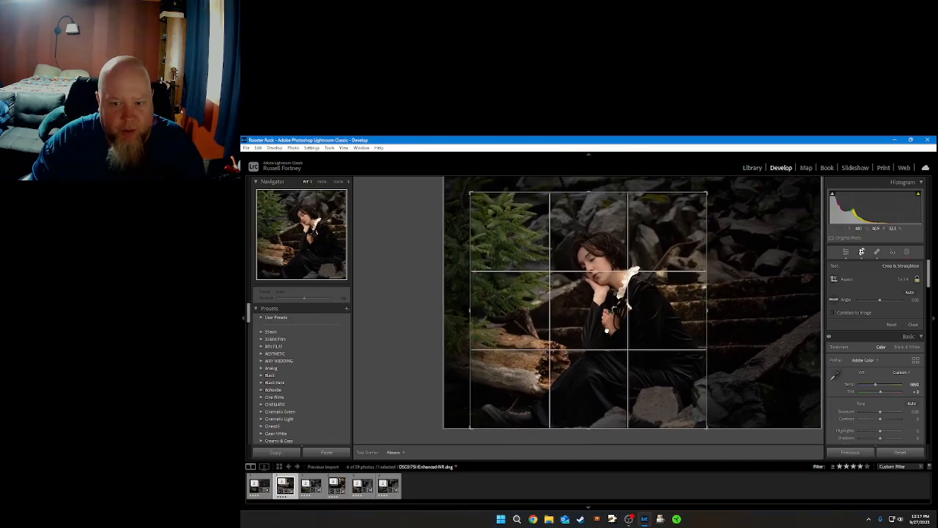
left_click_drag(606, 330, 598, 320)
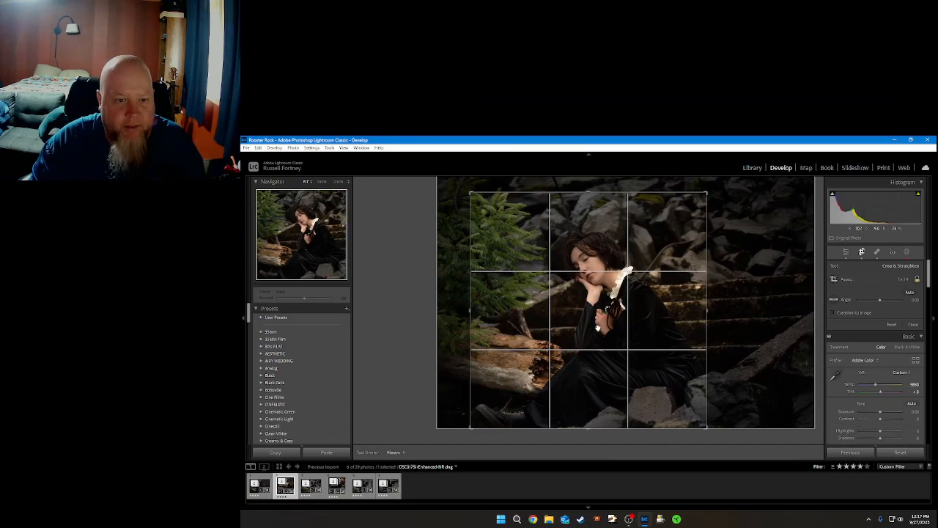
left_click(913, 325)
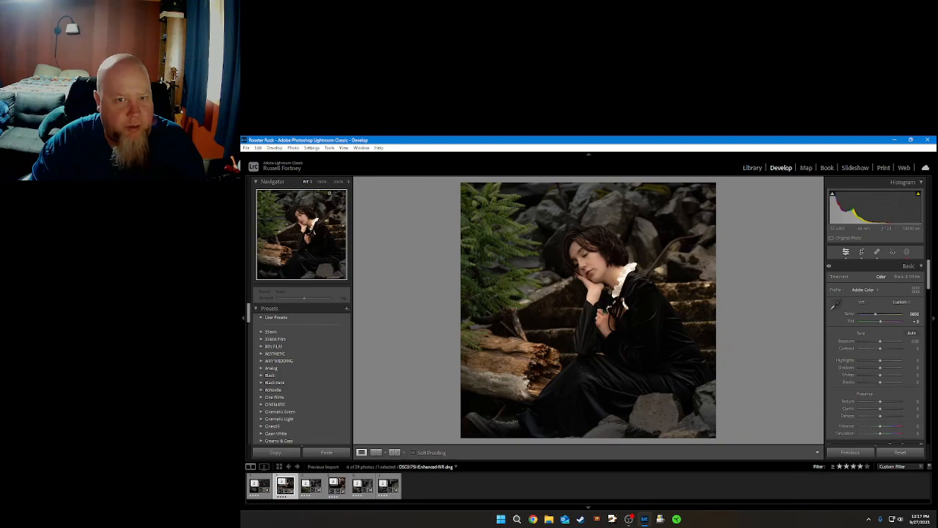
Export the square-cropped photo with the Printique export preset
left_click(246, 147)
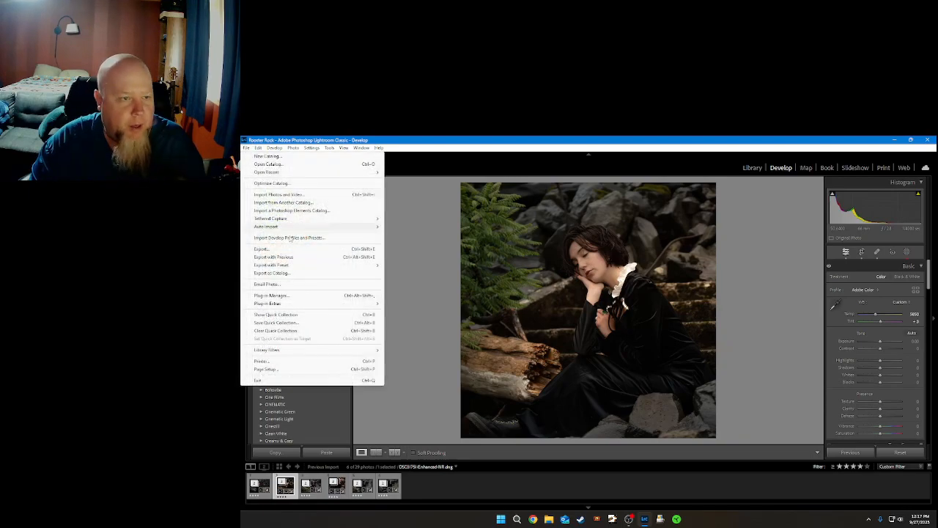
mouse_move(372, 265)
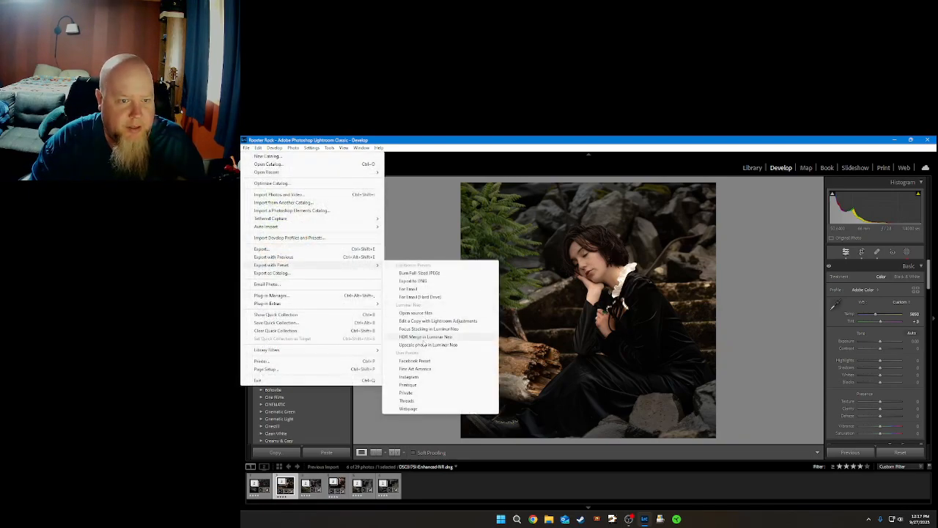
left_click(413, 384)
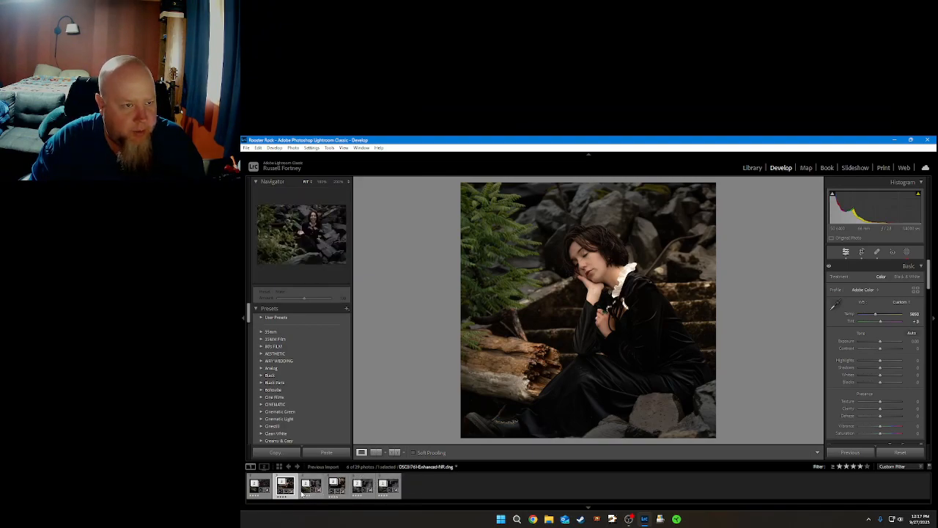
Open the third photo, showing the laughing woman, and set its white balance by sampling a neutral tone in the image
left_click(256, 487)
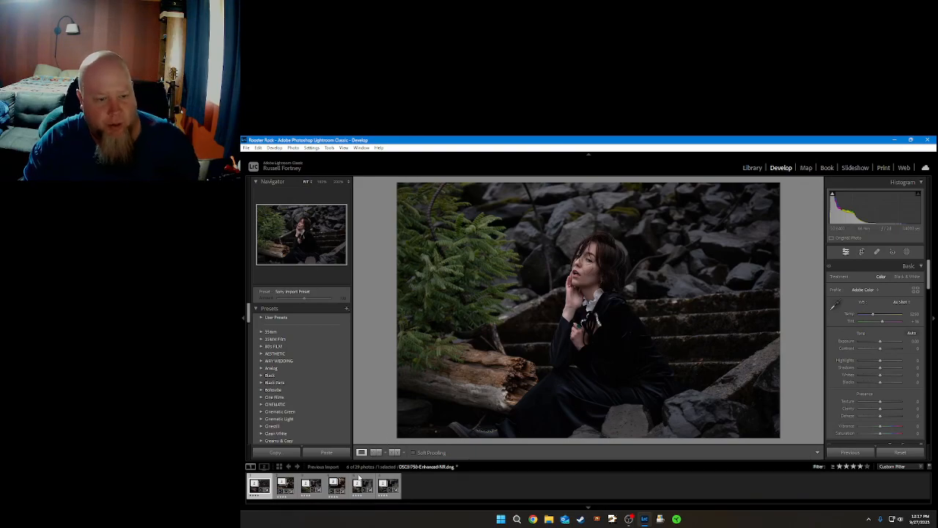
left_click(309, 488)
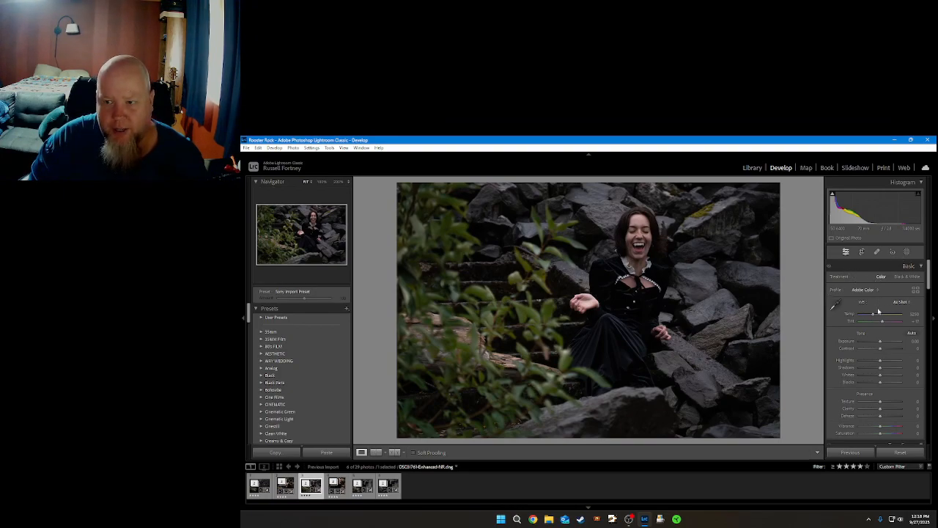
left_click(833, 306)
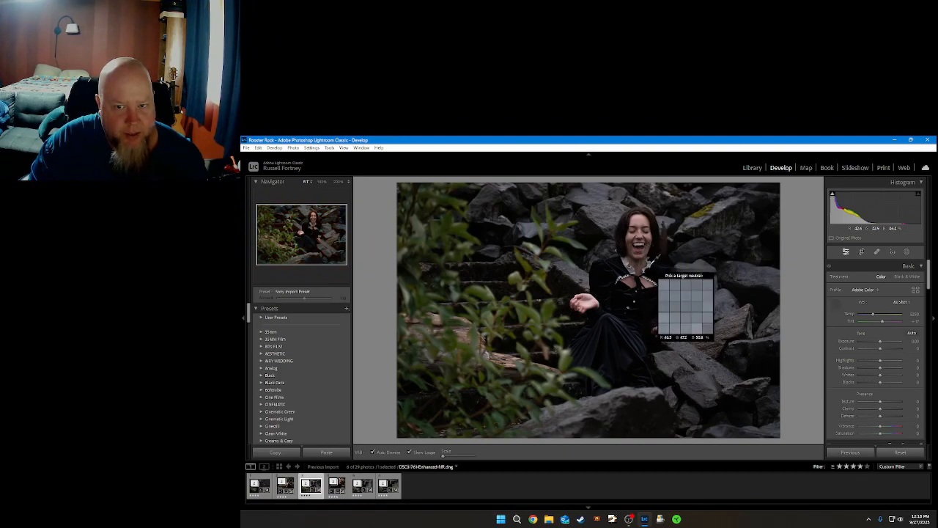
left_click(654, 273)
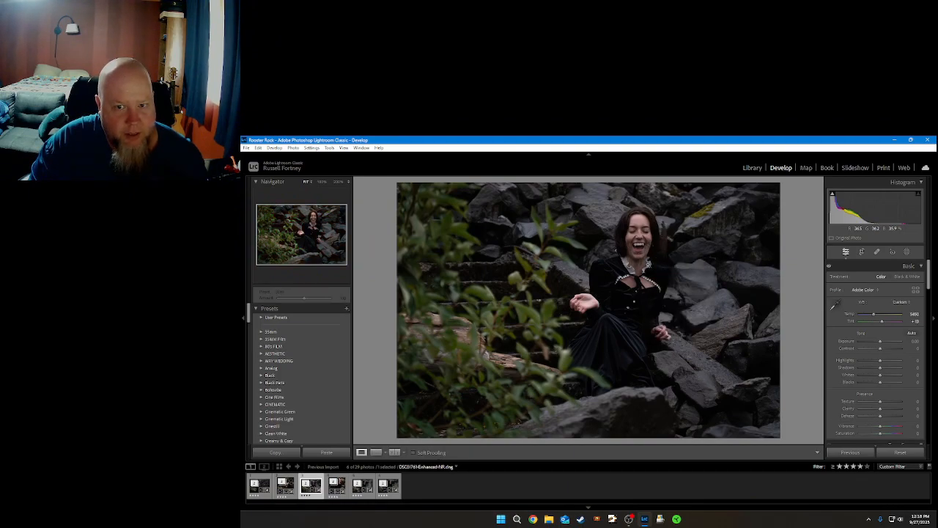
Create separate people masks for the laughing woman's facial skin, body skin, teeth, hair and clothes
left_click(906, 252)
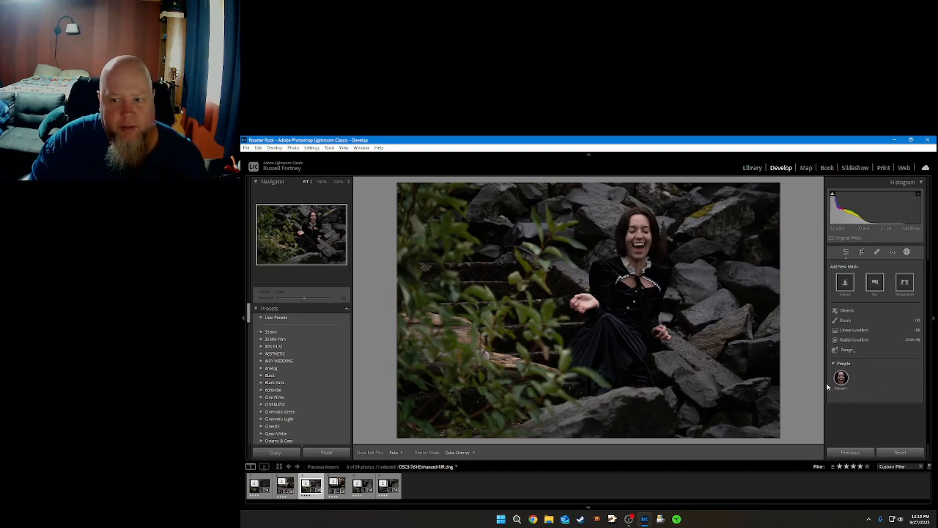
left_click(841, 378)
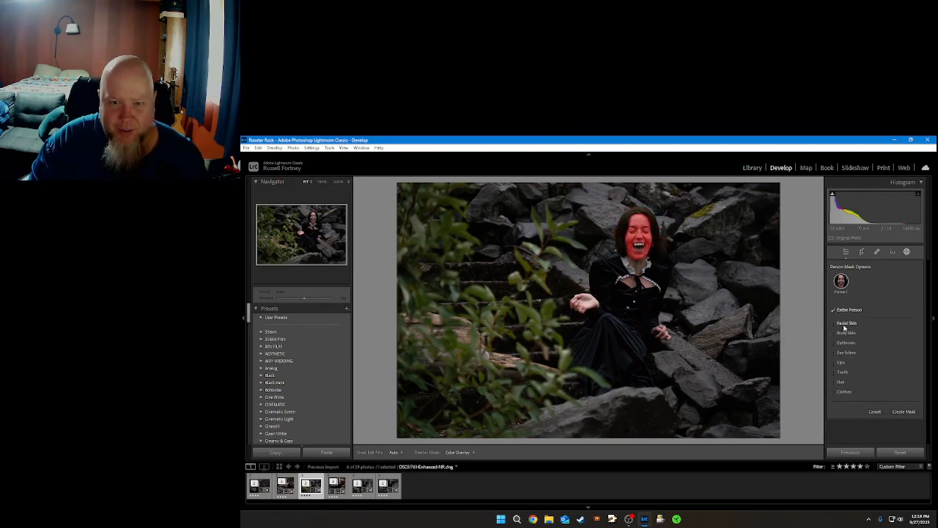
left_click(843, 333)
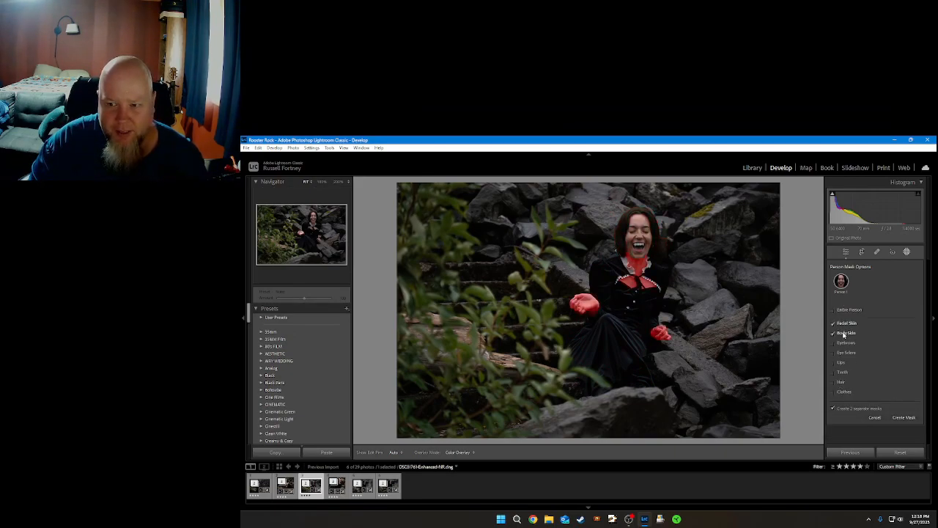
left_click(843, 372)
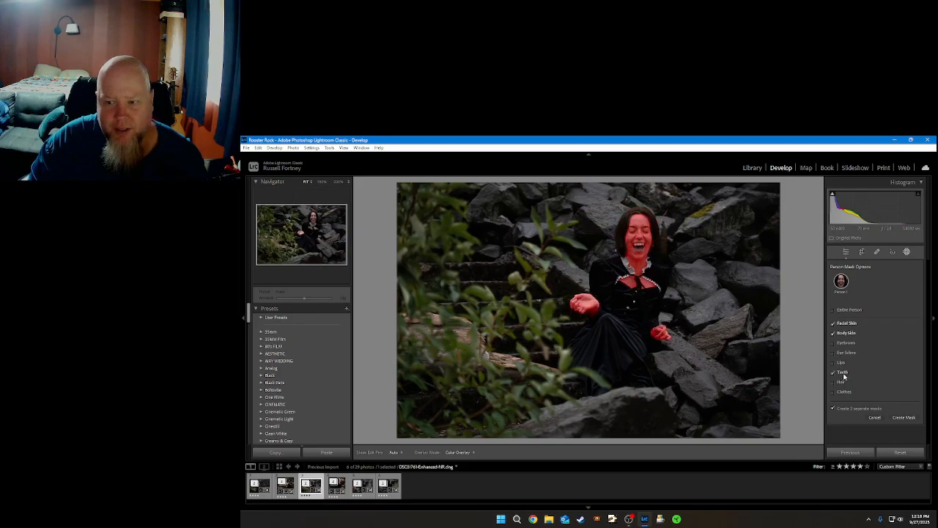
left_click(841, 382)
left_click(841, 391)
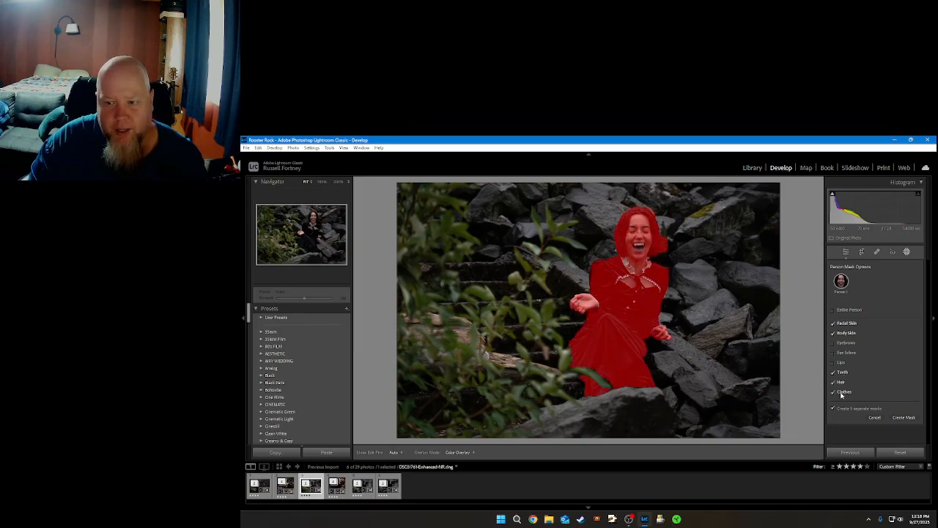
left_click(904, 416)
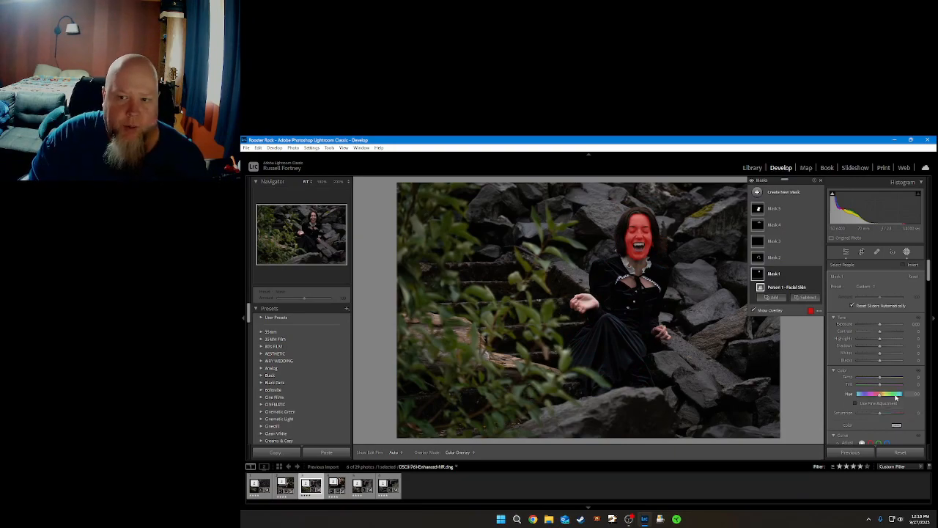
Apply the KD Portraits - Soft Skin preset to the facial skin mask
left_click(865, 287)
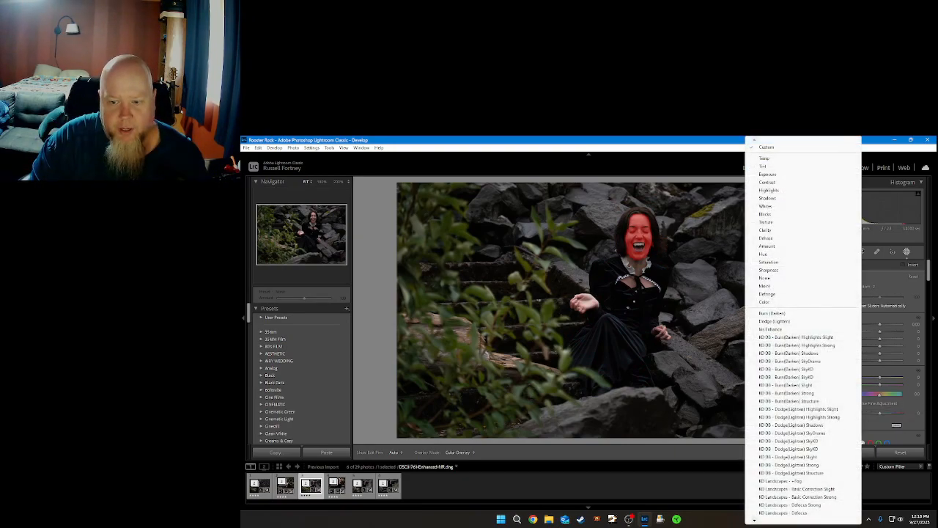
mouse_move(755, 520)
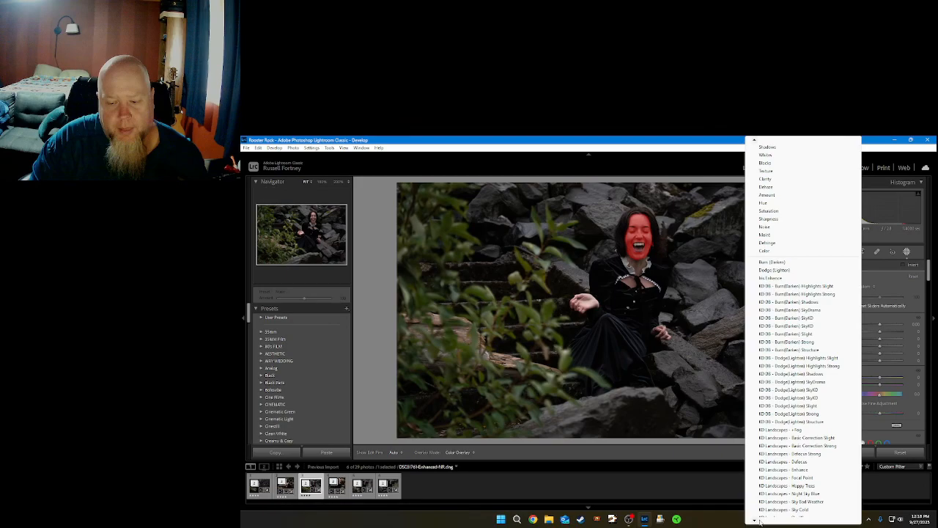
mouse_move(785, 523)
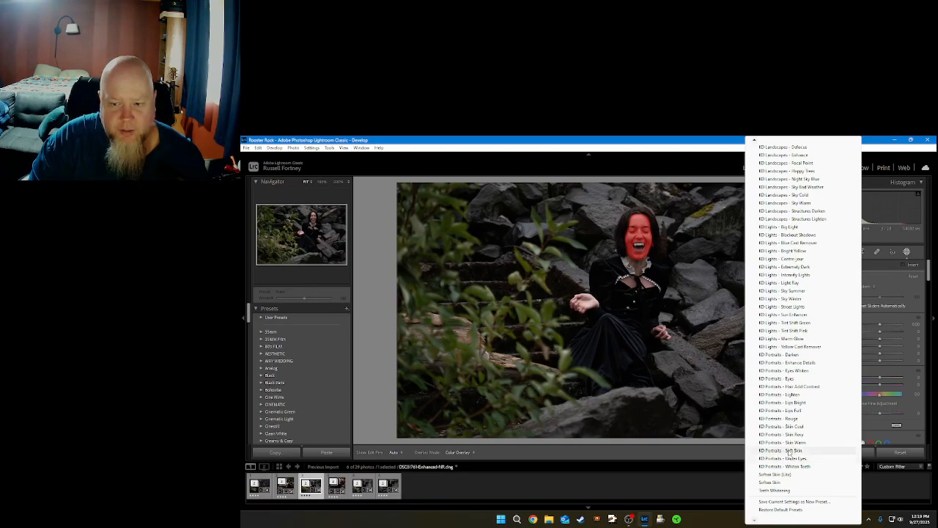
left_click(788, 449)
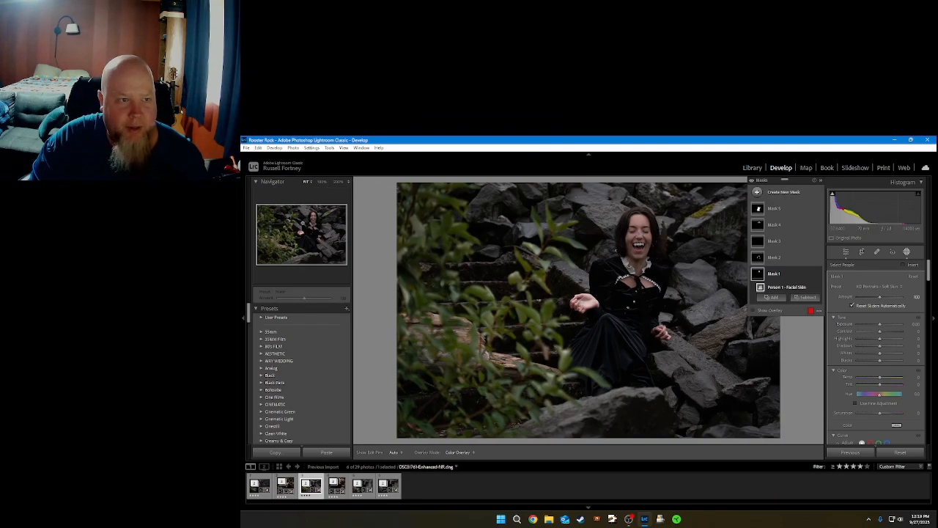
Compare the face at 100% with and without the facial skin mask, and reduce the mask preset's amount to about half strength
left_click(311, 214)
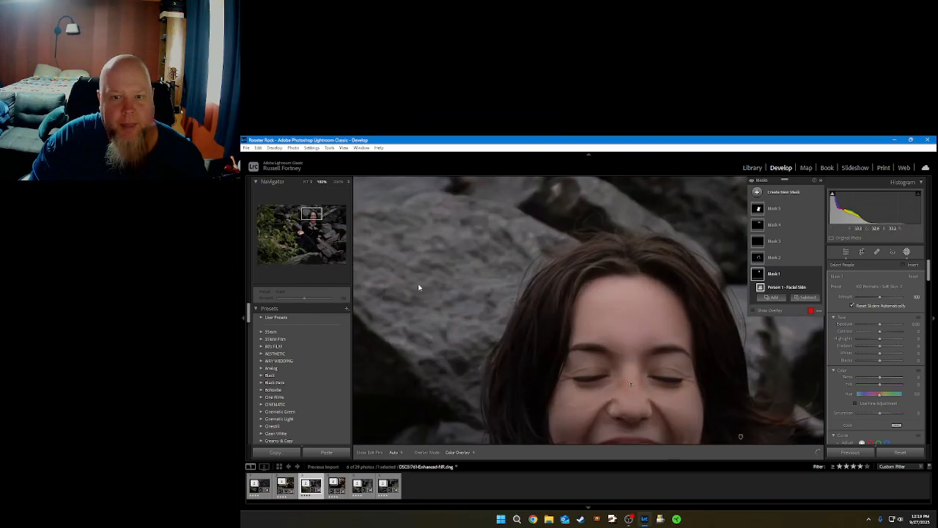
left_click(817, 276)
left_click(817, 276)
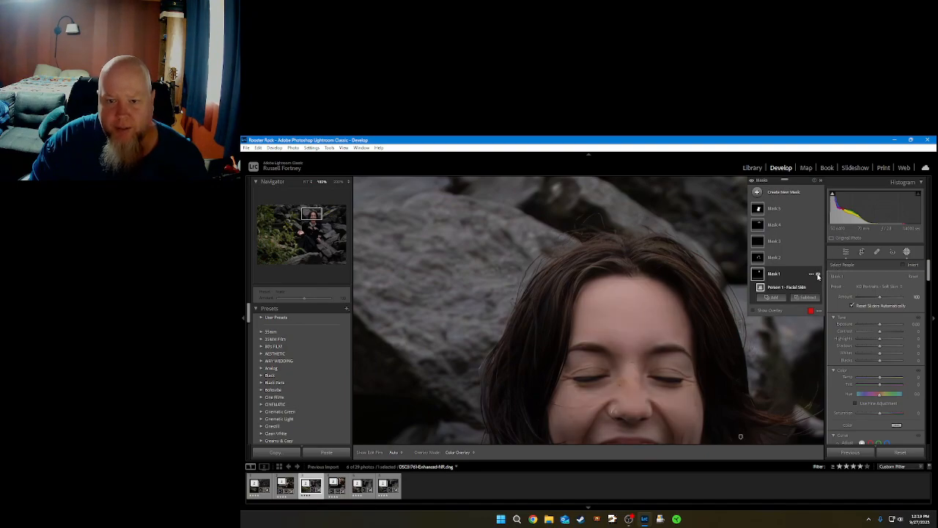
left_click(818, 274)
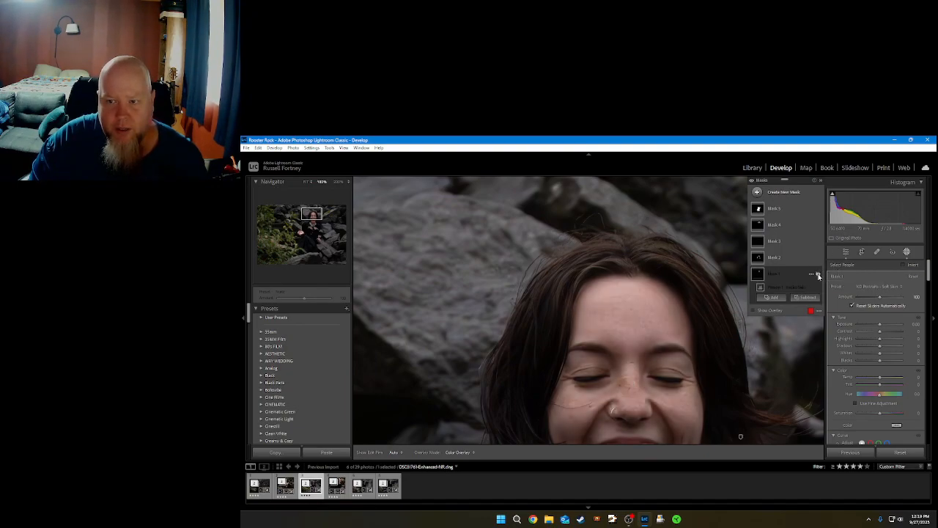
left_click(818, 275)
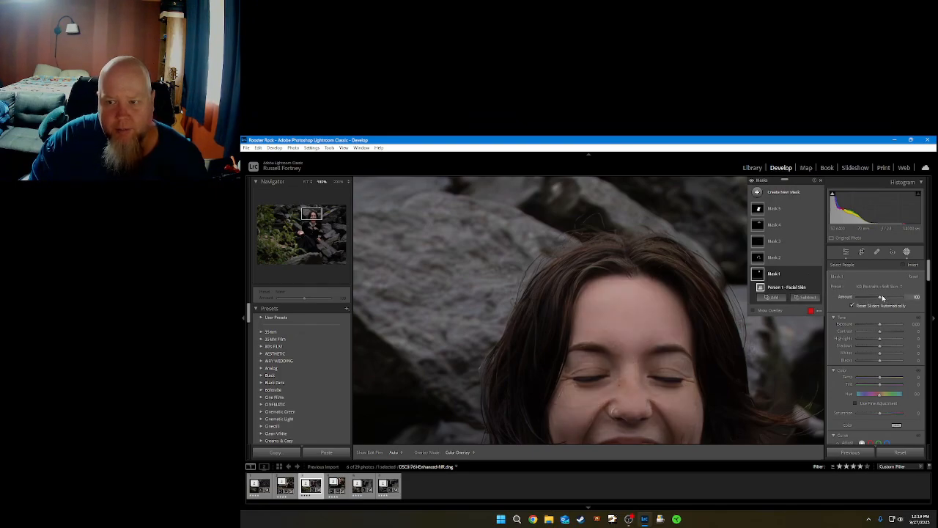
left_click_drag(880, 298, 881, 300)
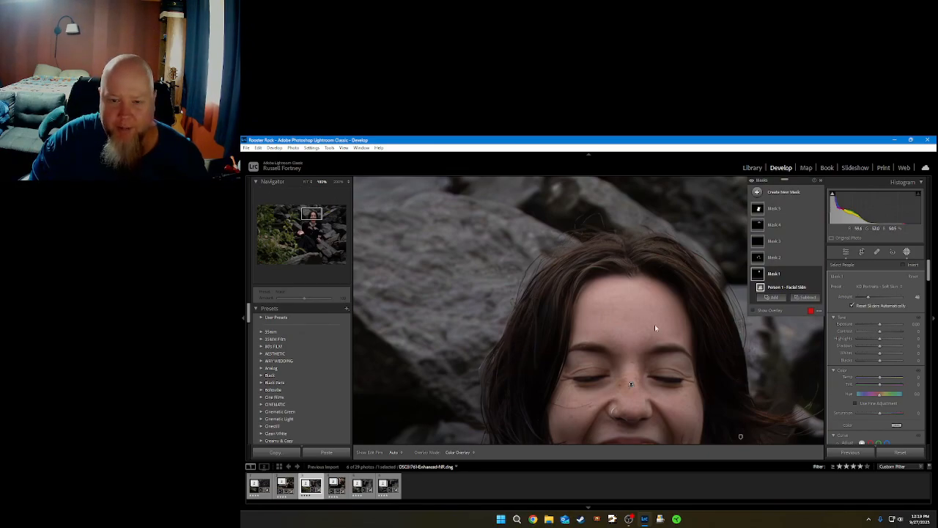
Apply the KD Portraits - Soft Skin preset to the body skin mask and inspect the woman's hand at 100%
left_click(785, 258)
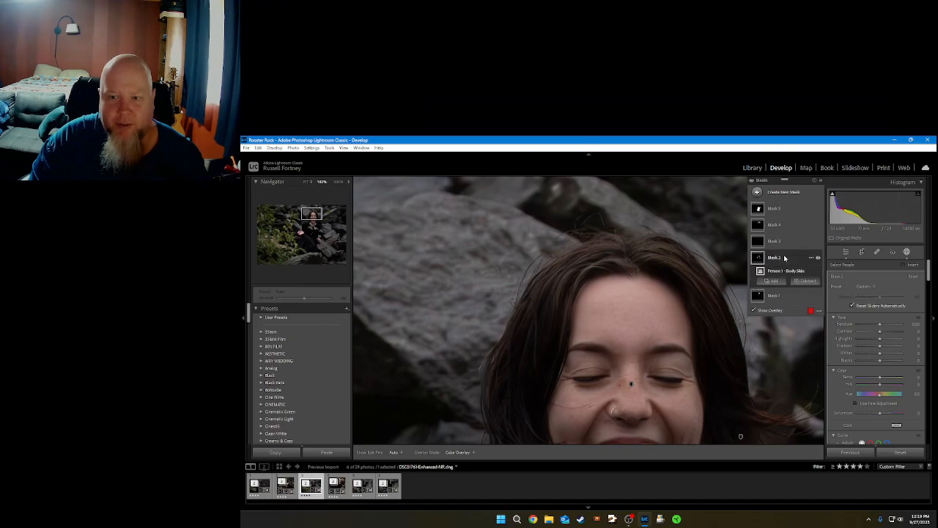
left_click(863, 288)
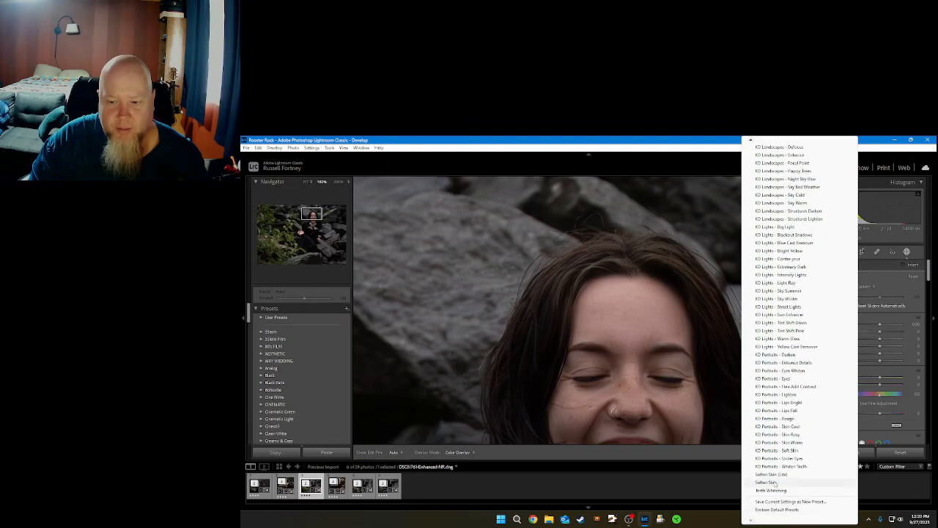
left_click(778, 450)
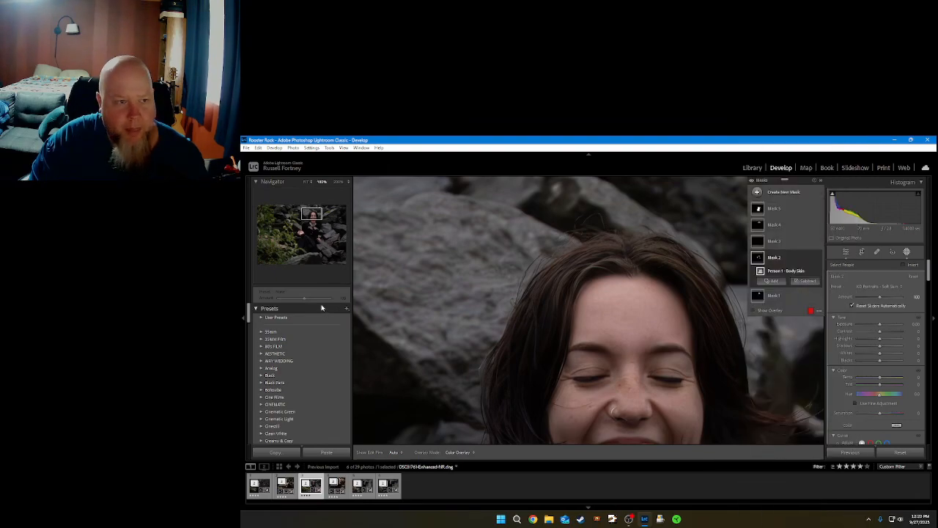
left_click(298, 233)
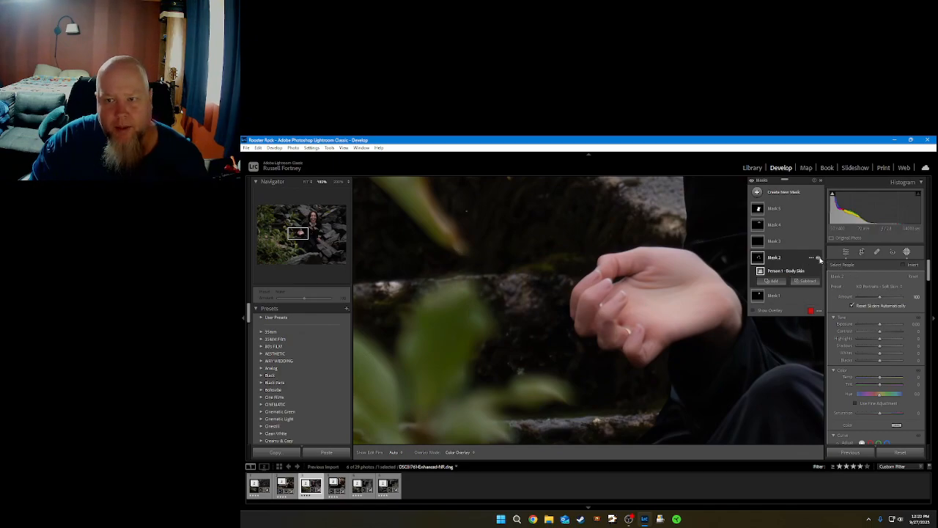
Compare the hand with and without the body skin mask and try lowering the mask preset's amount to zero
left_click(818, 259)
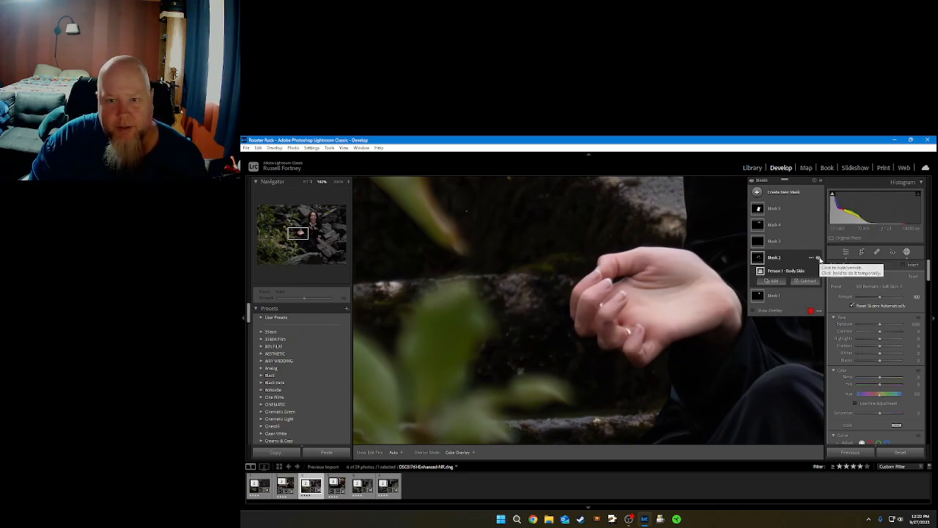
left_click(818, 259)
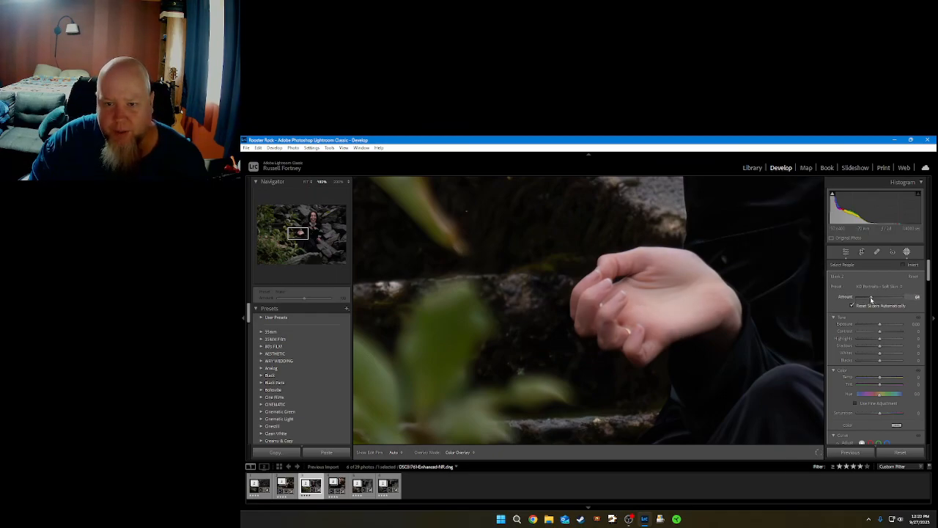
left_click_drag(864, 296, 856, 301)
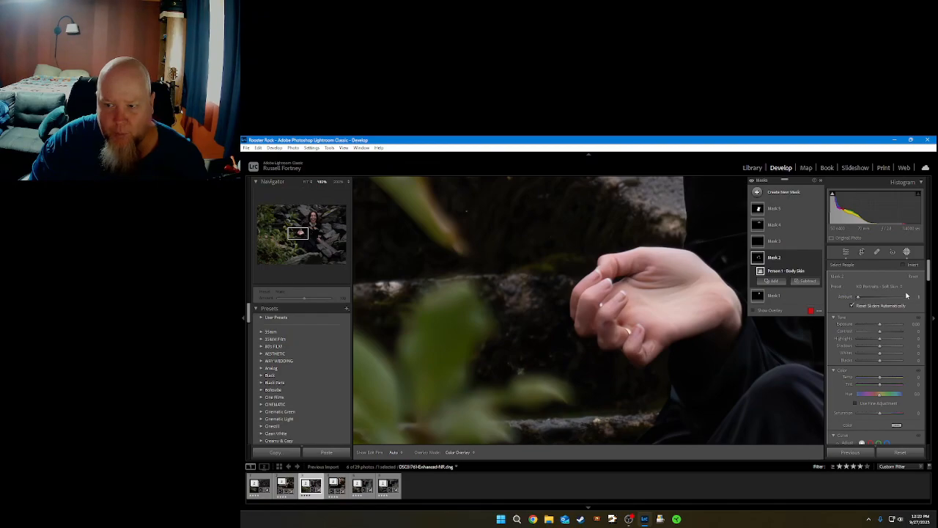
double_click(858, 300)
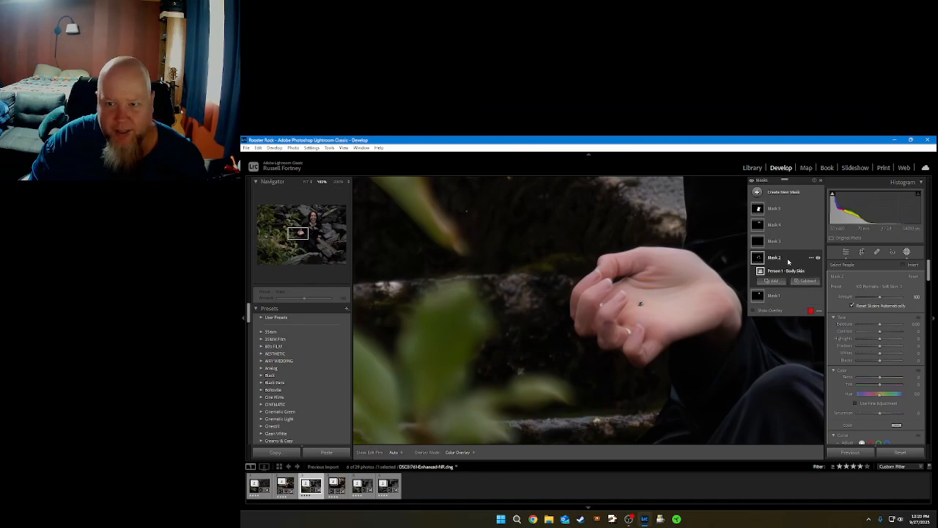
Delete the woman's body skin mask and her facial skin mask
left_click(811, 257)
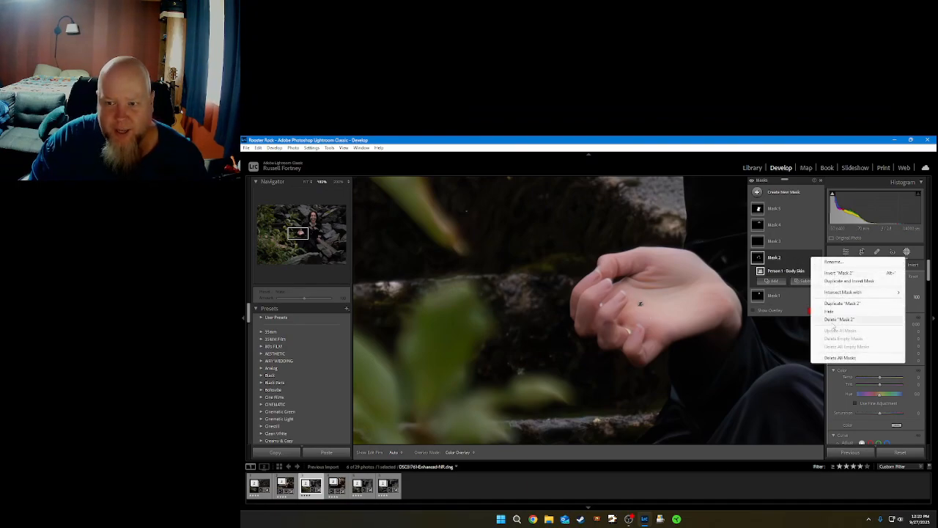
left_click(838, 319)
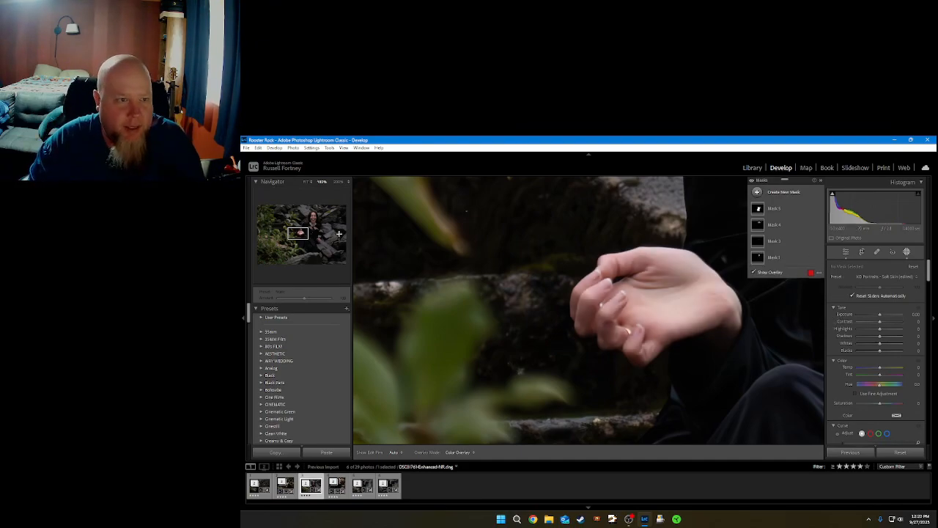
left_click(315, 221)
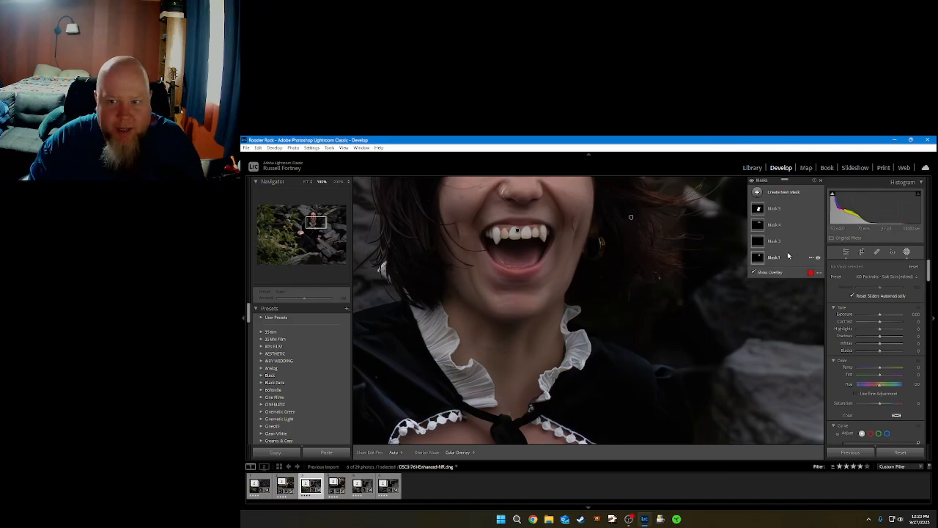
right_click(809, 259)
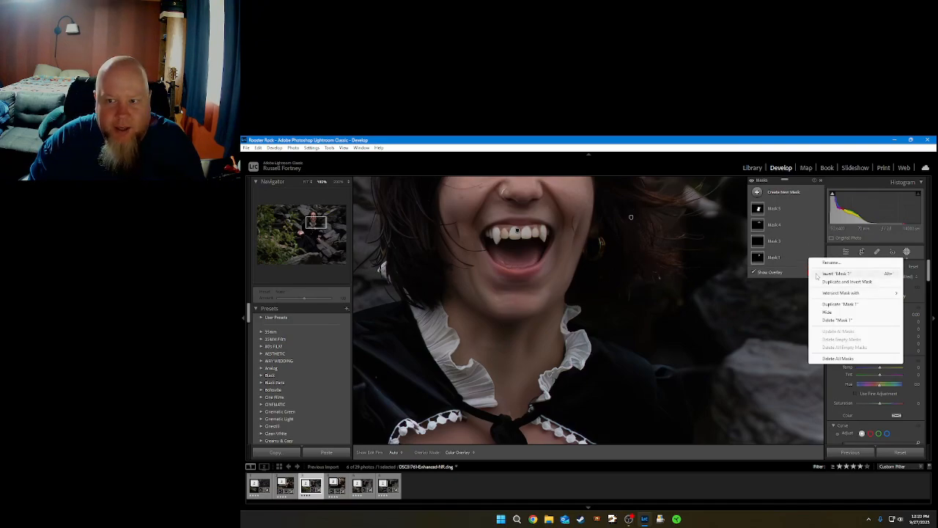
left_click(841, 320)
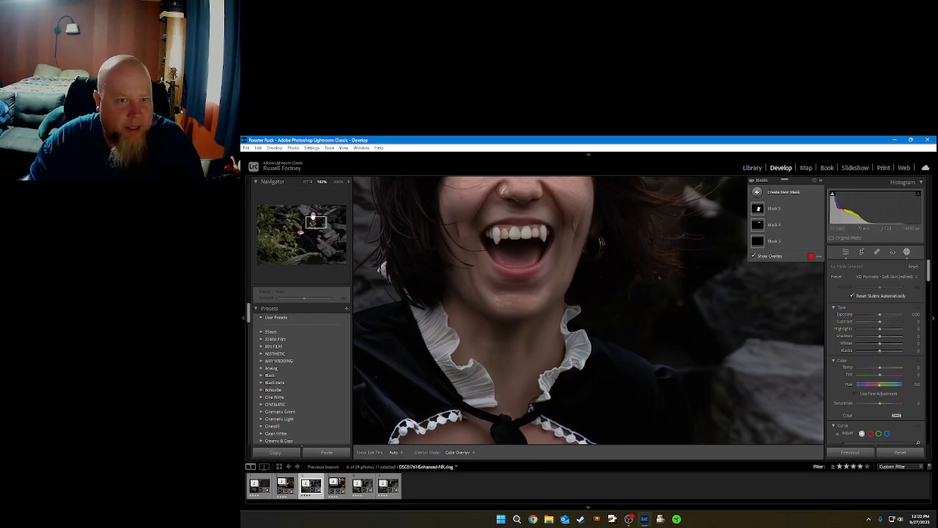
Apply the Teeth Whitening preset to the laughing woman's teeth mask
left_click(312, 212)
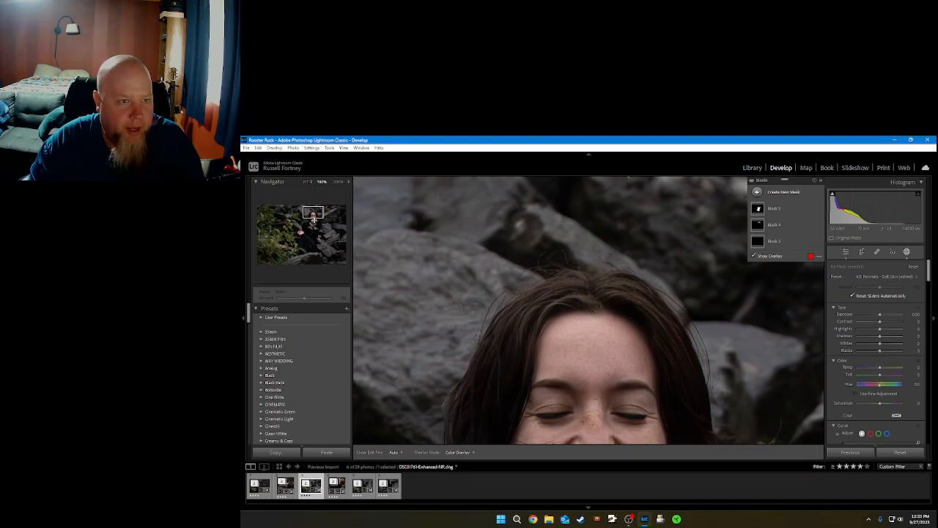
left_click(313, 219)
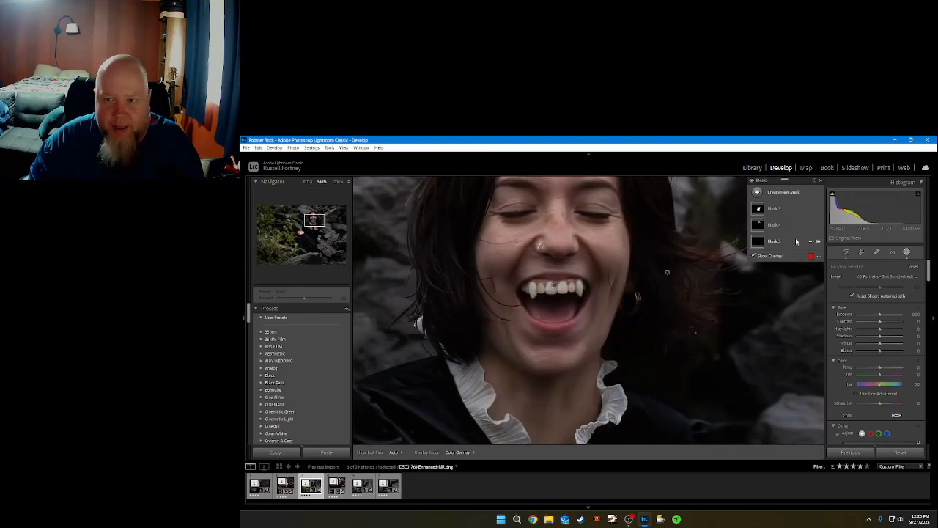
left_click(782, 241)
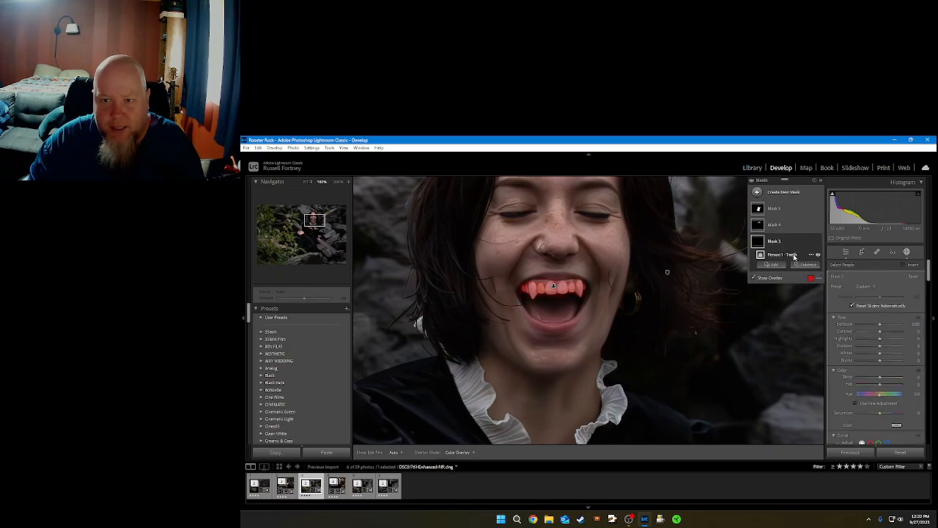
left_click(866, 287)
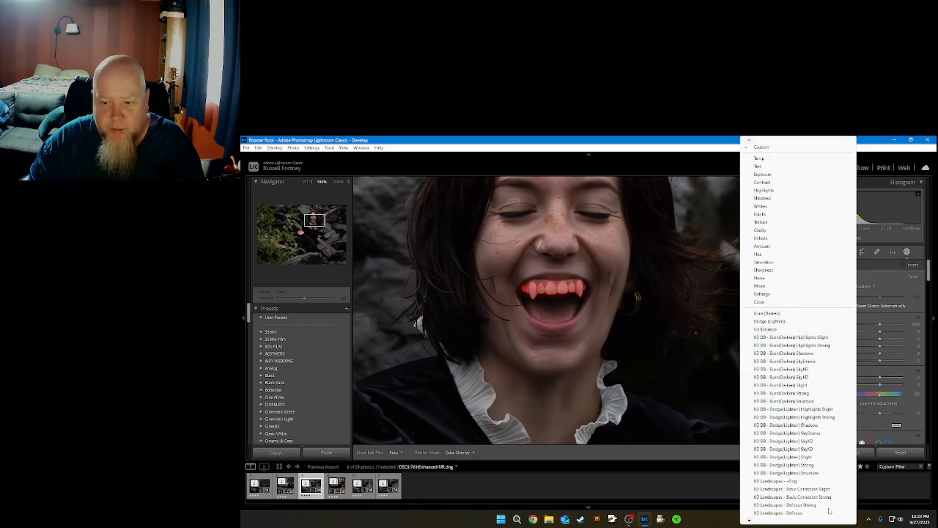
mouse_move(795, 522)
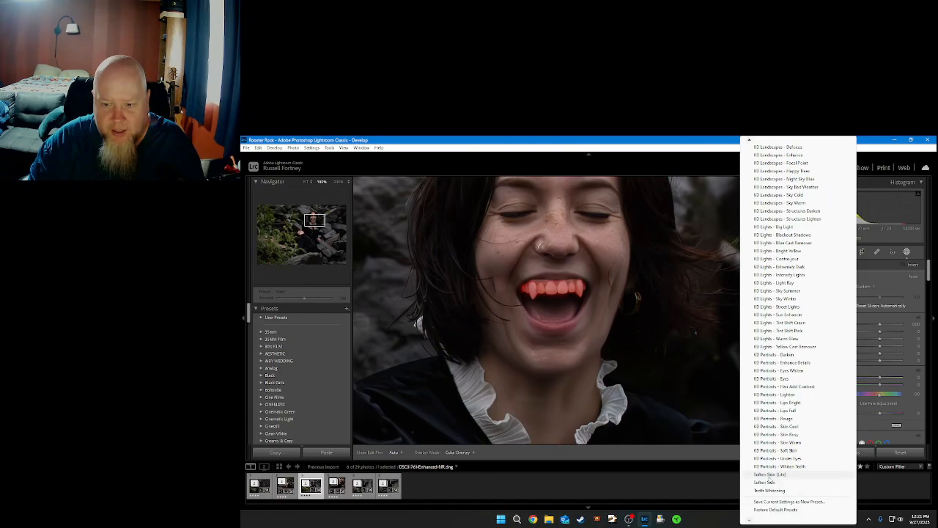
left_click(769, 490)
left_click(769, 278)
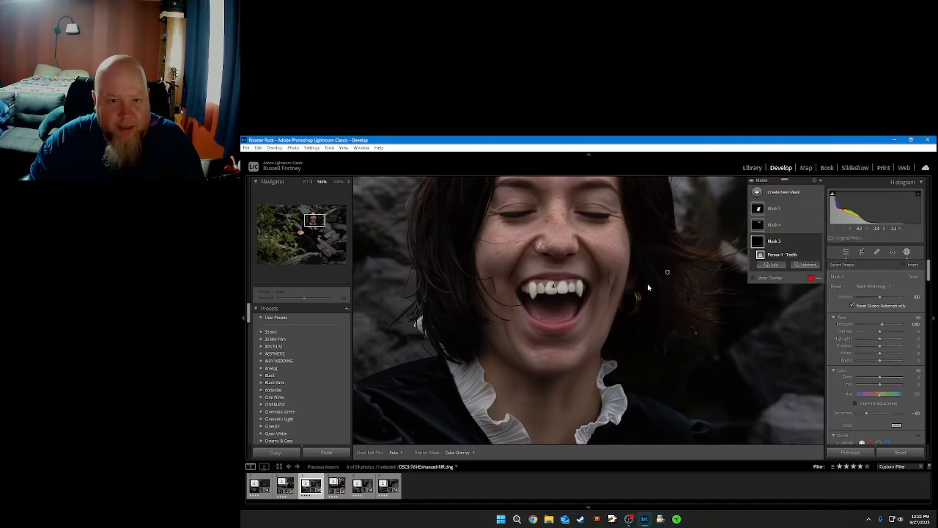
Apply the KD Portraits - Hair Add Contrast preset to the hair mask and compare the hair with and without it
left_click(313, 211)
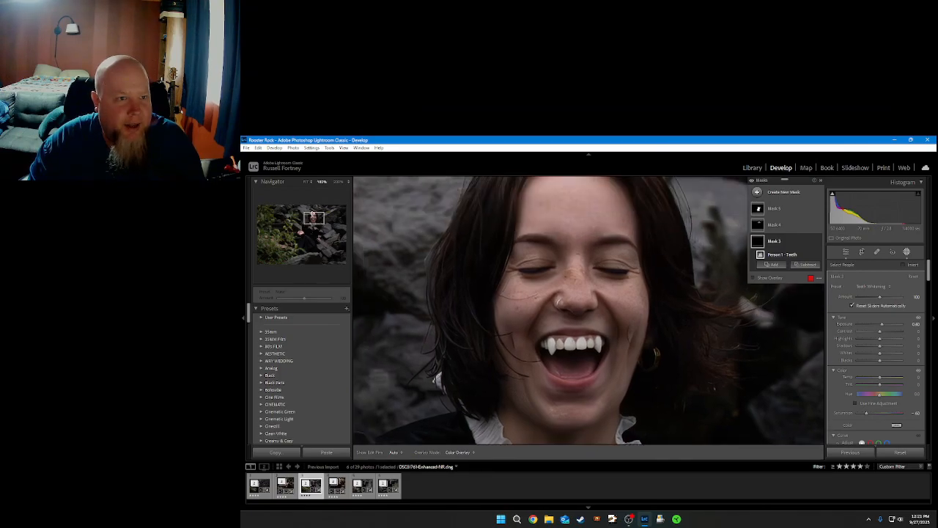
left_click(801, 225)
left_click(861, 287)
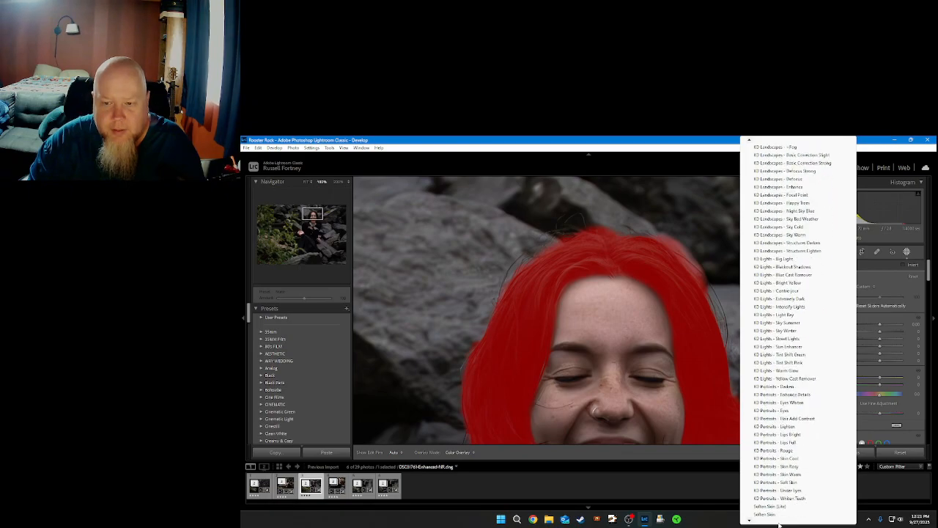
left_click(778, 387)
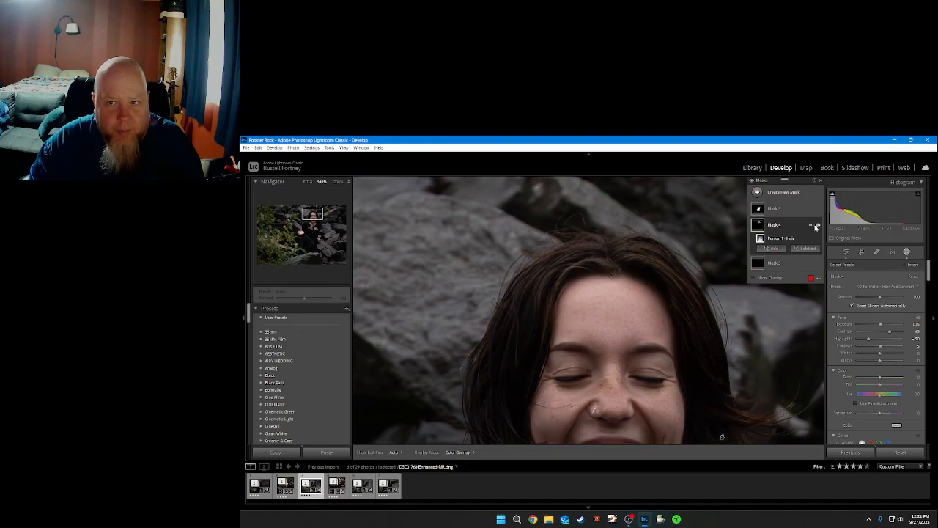
left_click(818, 227)
left_click(818, 226)
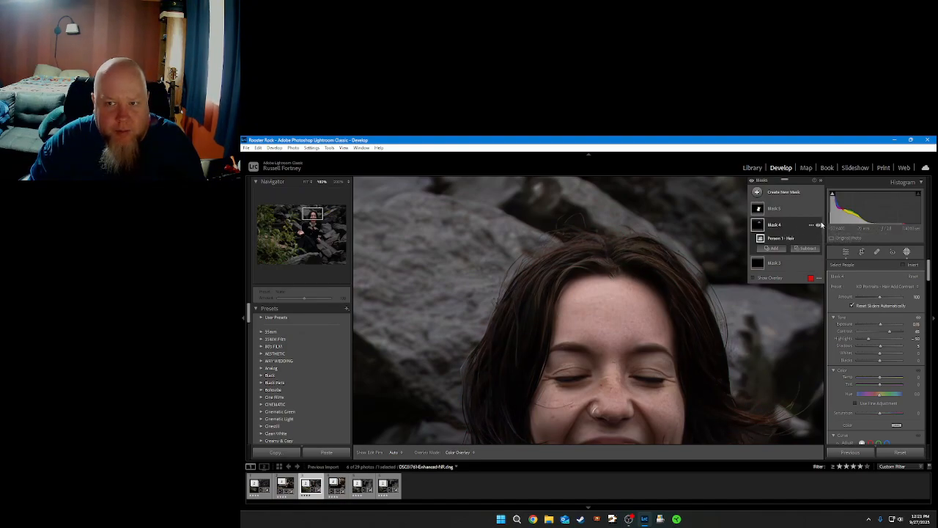
left_click(819, 226)
left_click(819, 226)
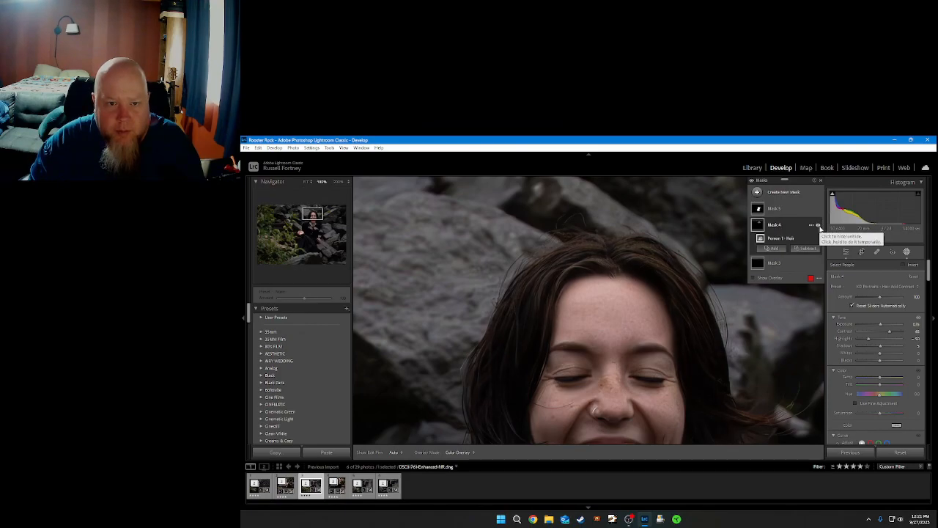
Apply the KD Portraits - Enhance Details preset to the clothes mask and compare the skirt with and without it
left_click(775, 209)
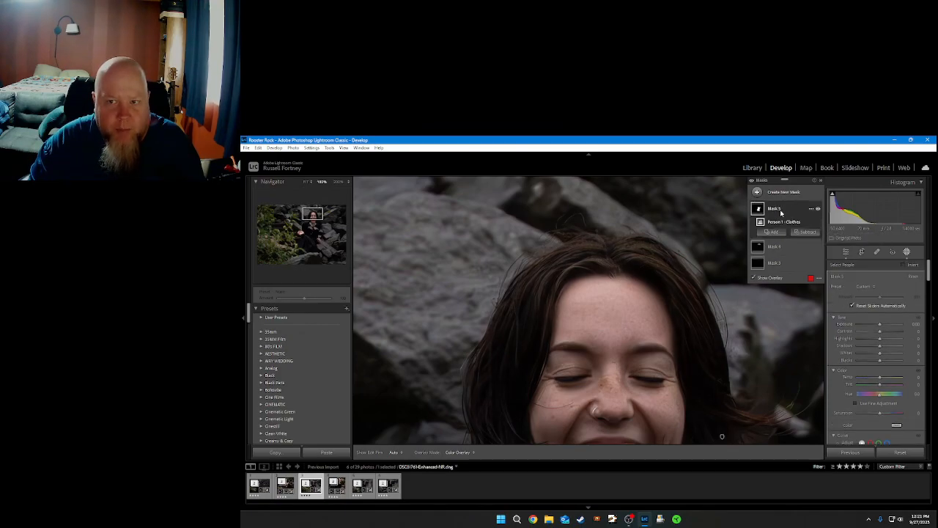
left_click(862, 286)
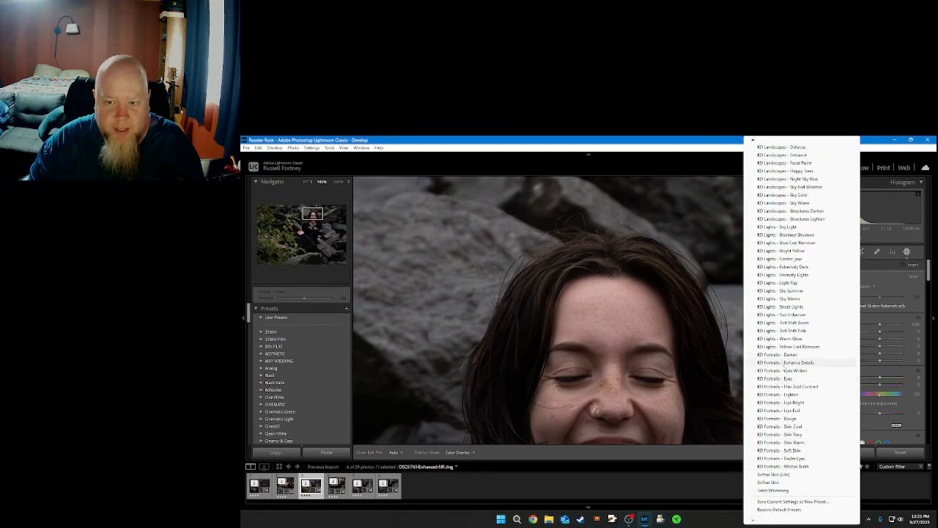
left_click(785, 362)
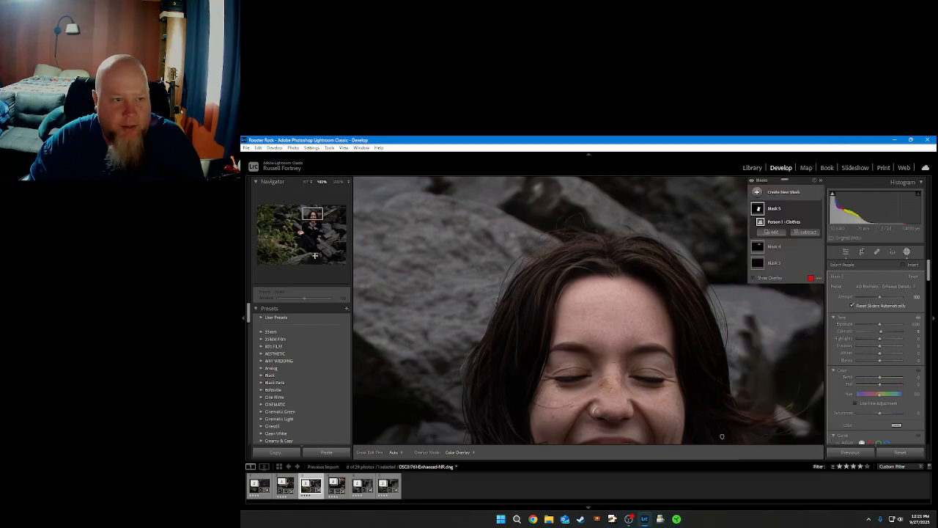
left_click(308, 234)
left_click(308, 240)
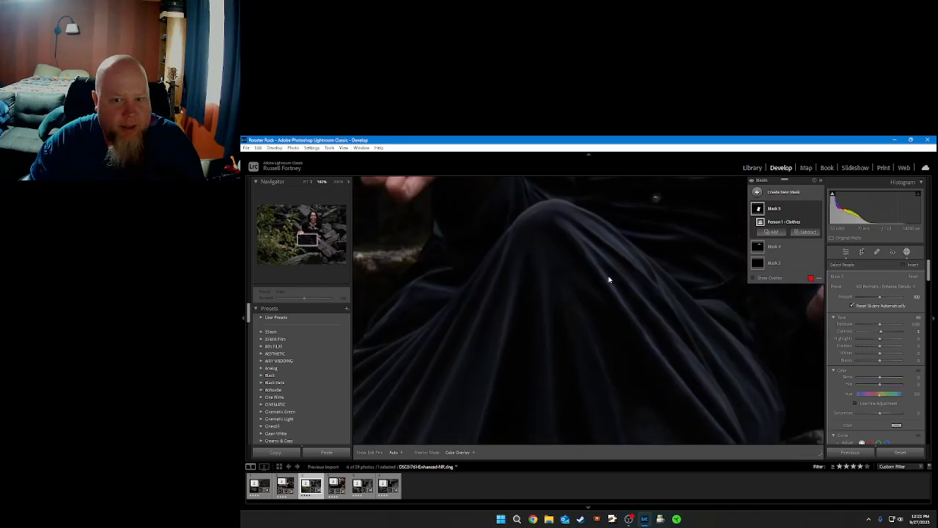
left_click(818, 209)
left_click(818, 210)
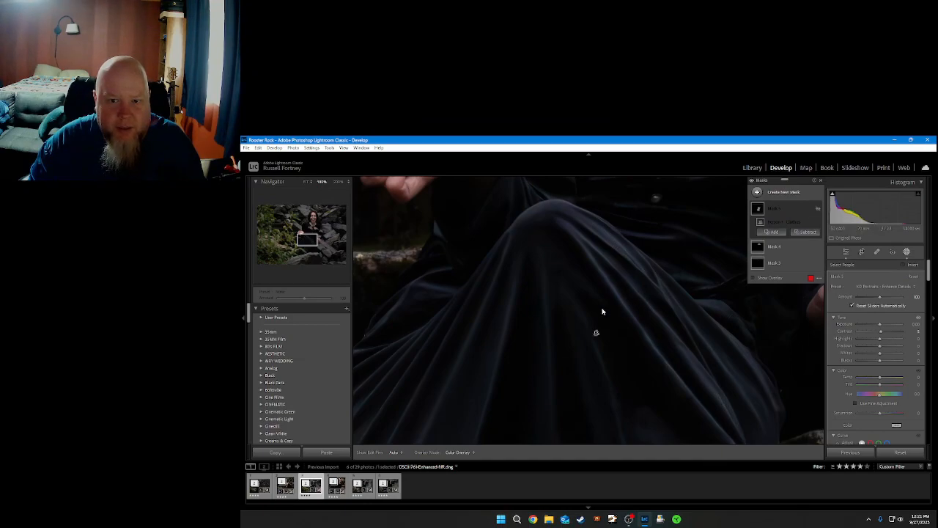
left_click(818, 210)
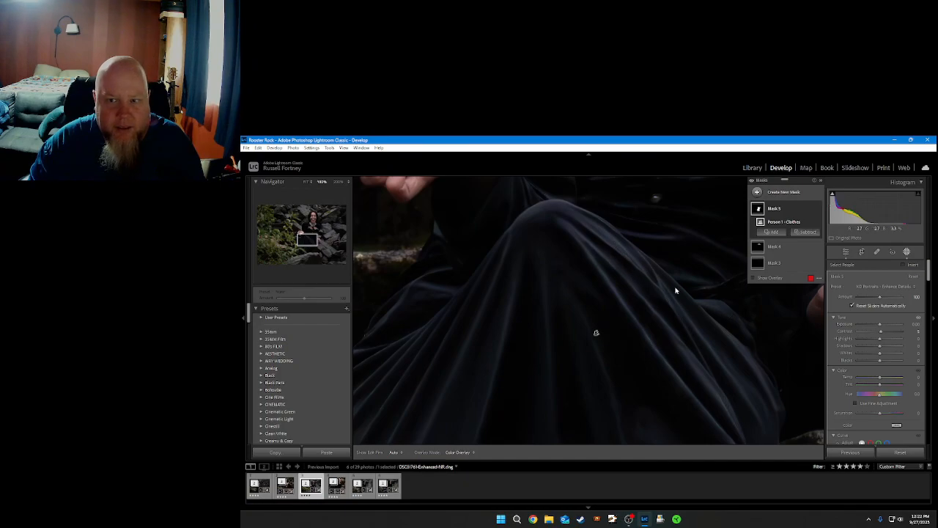
Create a radial gradient mask as a tall ellipse around the seated woman, centred on her body
left_click(304, 182)
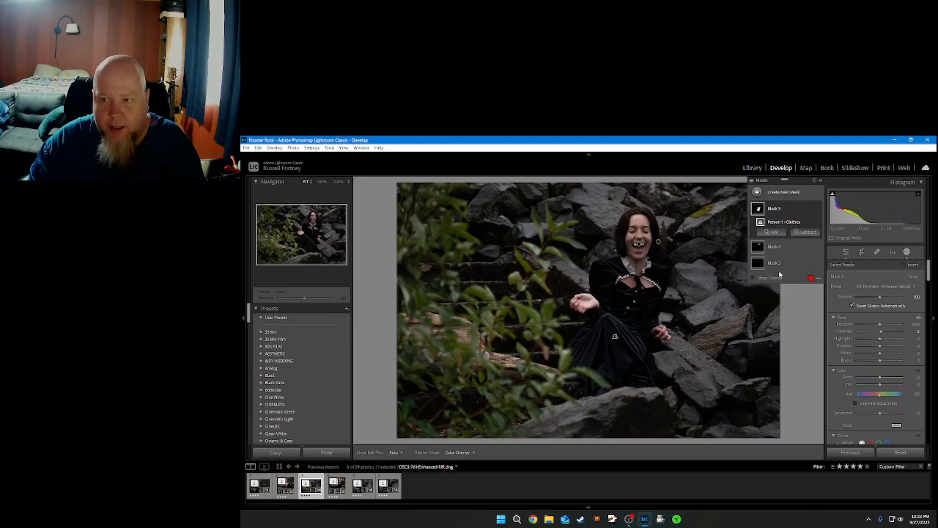
left_click(782, 193)
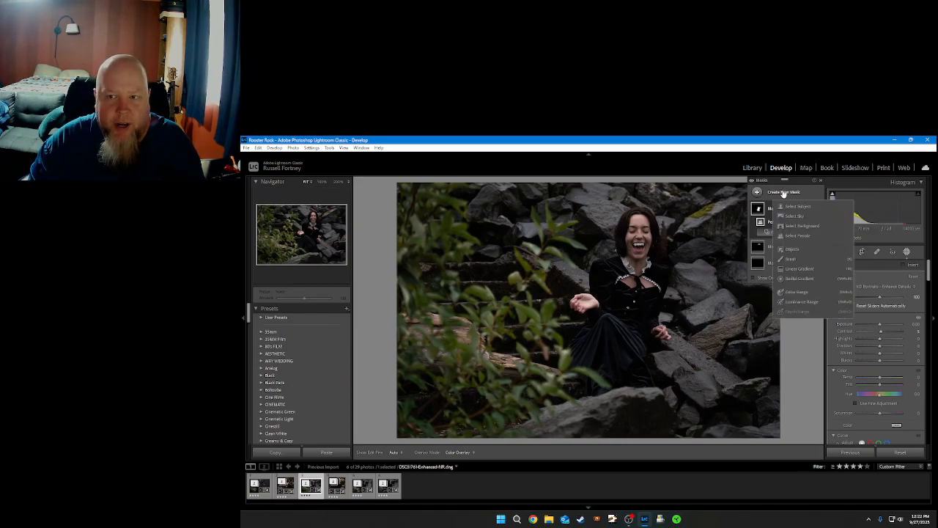
left_click(799, 279)
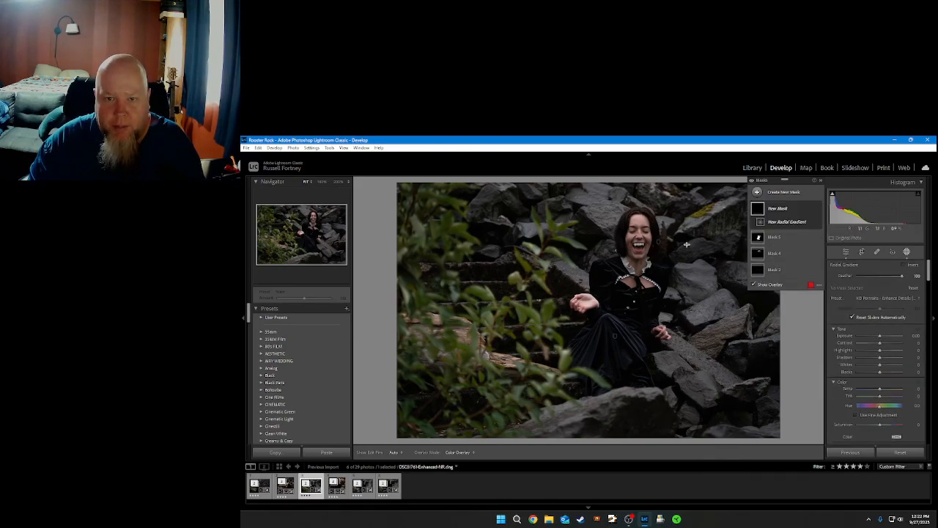
left_click_drag(629, 310, 712, 200)
left_click_drag(630, 311, 617, 311)
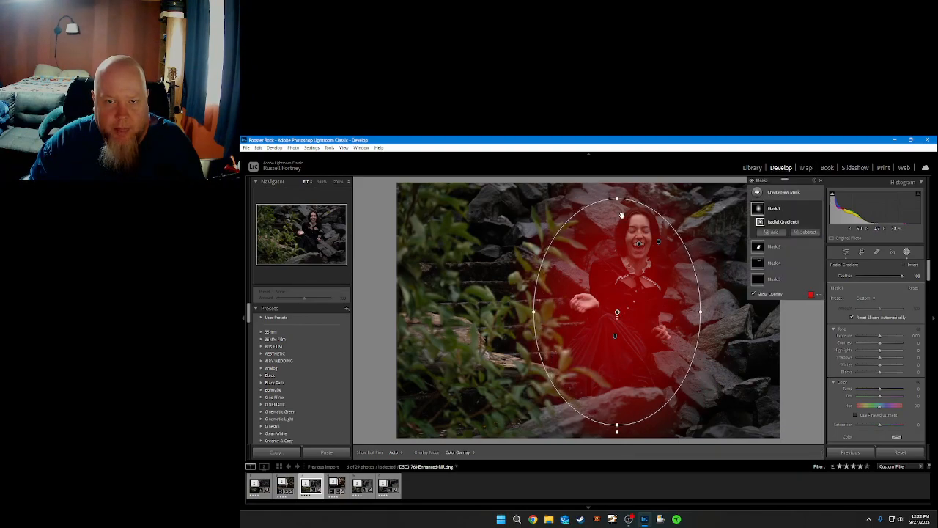
left_click_drag(620, 201, 617, 201)
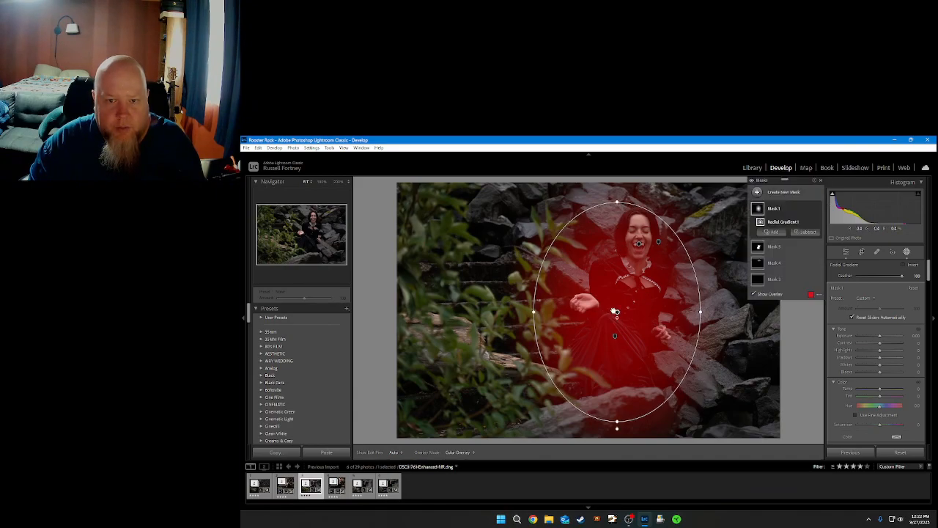
left_click_drag(615, 310, 625, 308)
Set the radial gradient mask's Temp to 37, Contrast to -22, and Highlights, Shadows and Whites to 27 each
left_click_drag(880, 391, 888, 390)
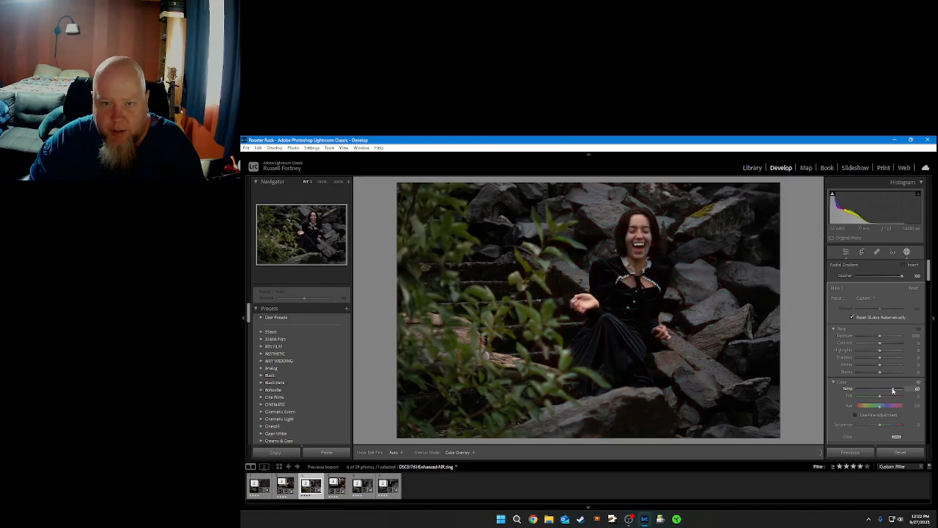
left_click_drag(888, 396, 888, 394)
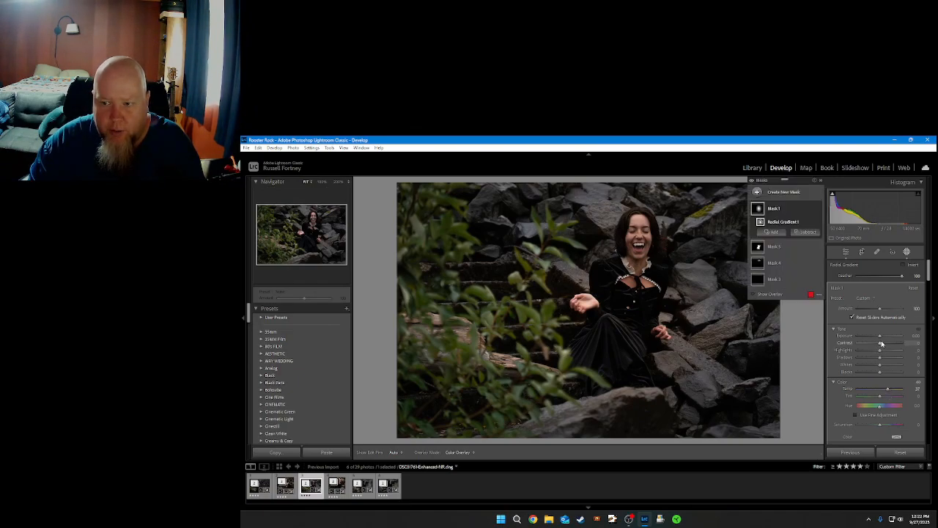
left_click_drag(881, 345, 828, 366)
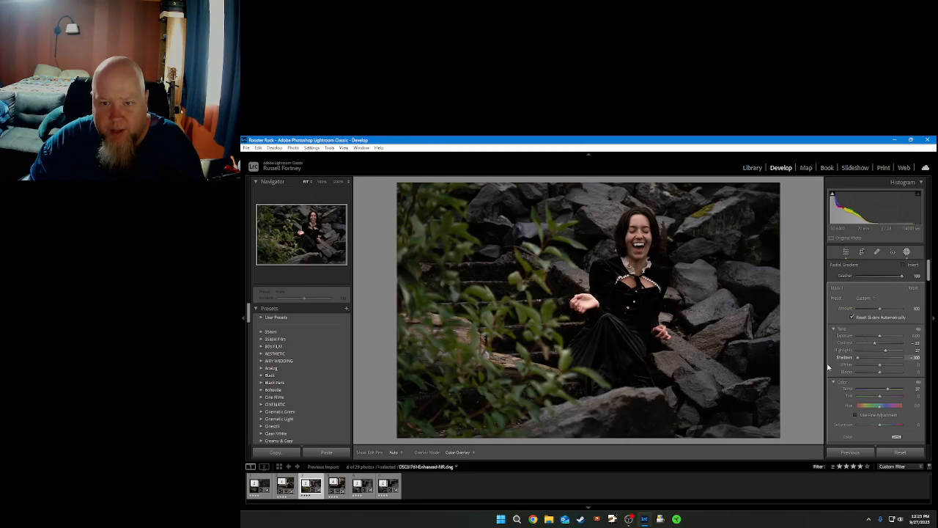
mouse_move(885, 360)
left_mouse_down()
mouse_move(887, 368)
mouse_move(873, 375)
mouse_move(883, 373)
left_mouse_up()
double_click(882, 374)
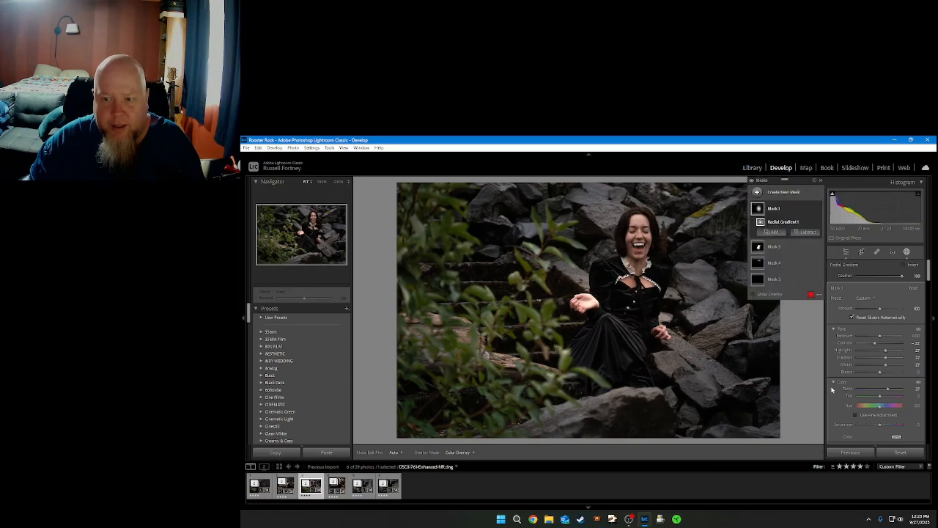
Shape the radial gradient mask's tone curve, lifting the shadows at input 62 to output 78 and lowering the highlights at input 192 to 176
scroll(836, 387, "down", 5)
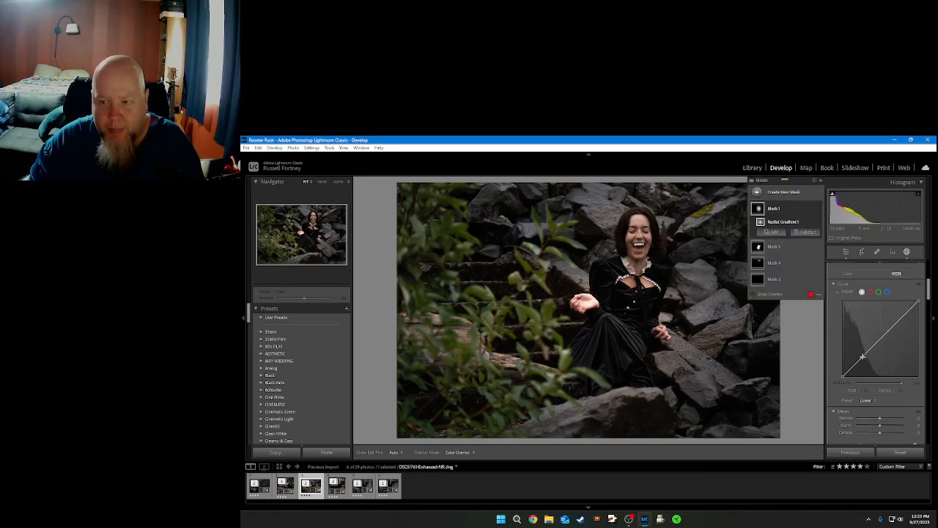
left_click_drag(861, 358, 861, 354)
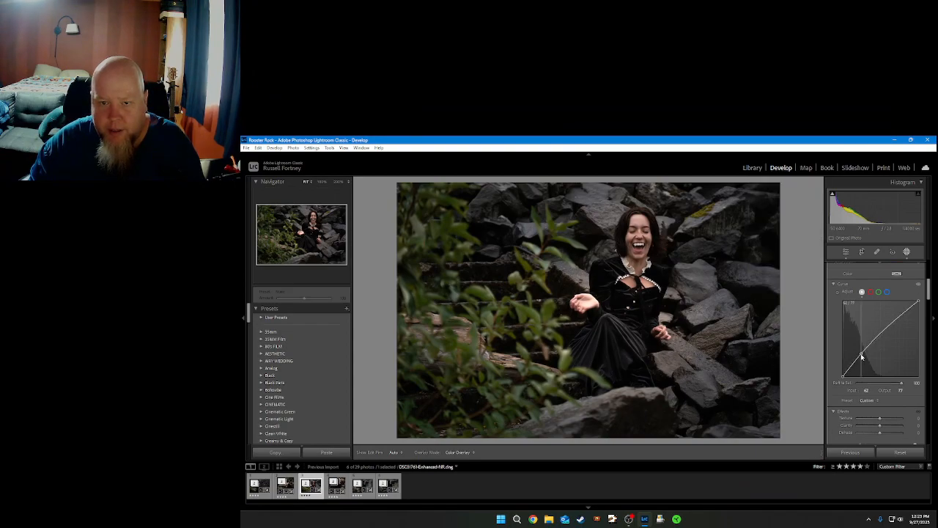
left_click_drag(861, 356, 860, 359)
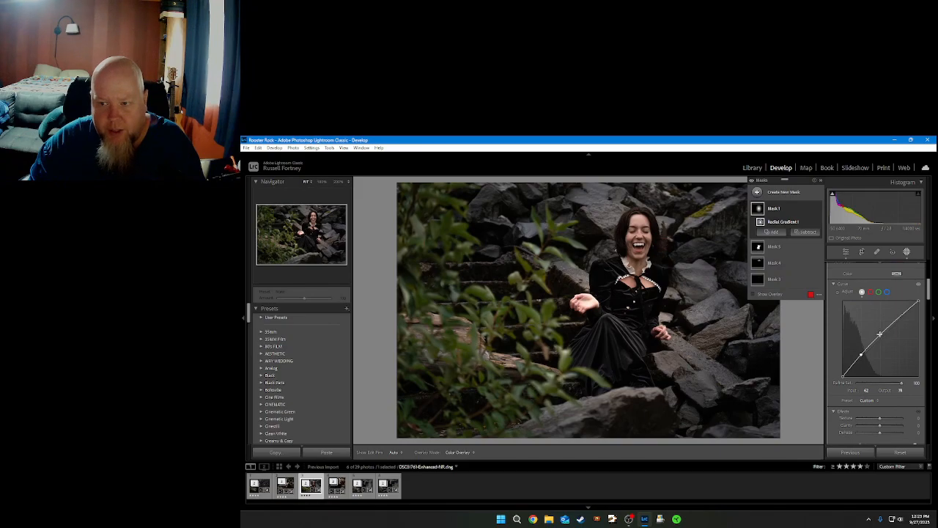
left_click_drag(880, 335, 900, 324)
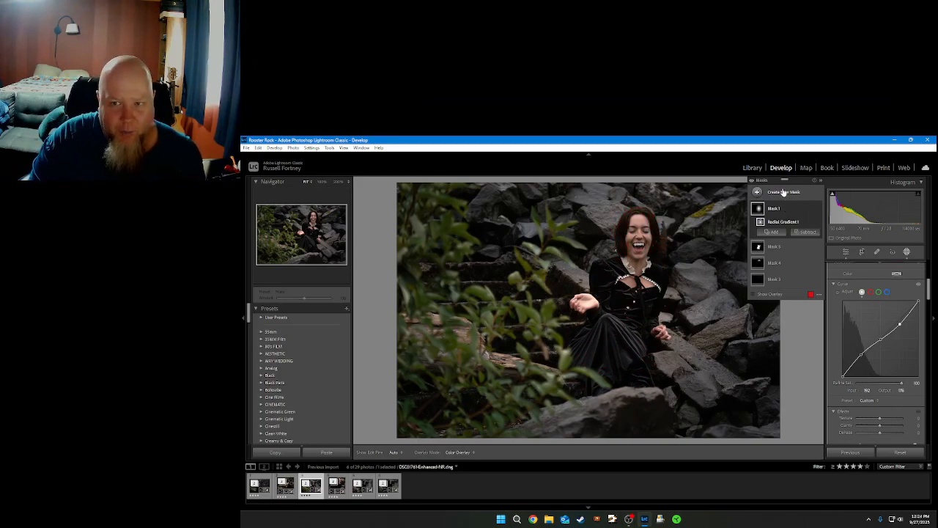
Create a new luminance range mask sampled from the foreground leaves beside the woman
mouse_move(760, 206)
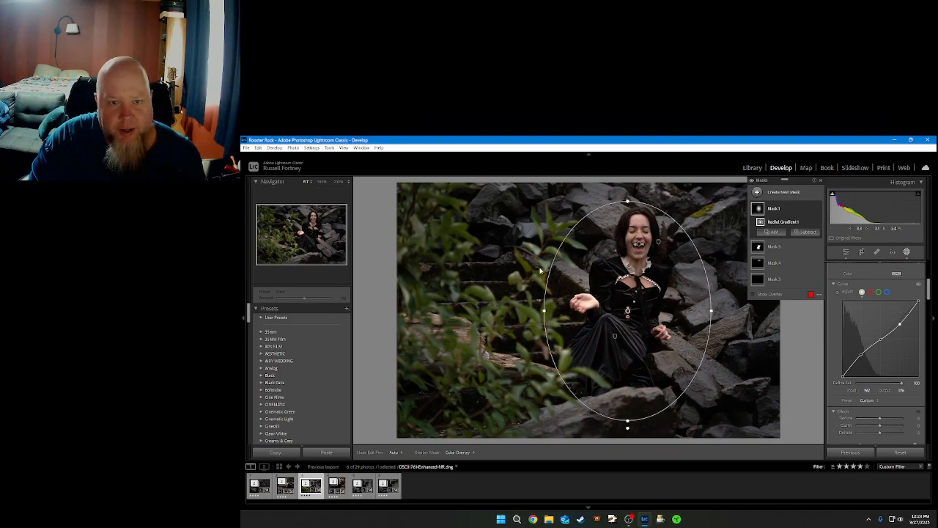
left_click(781, 192)
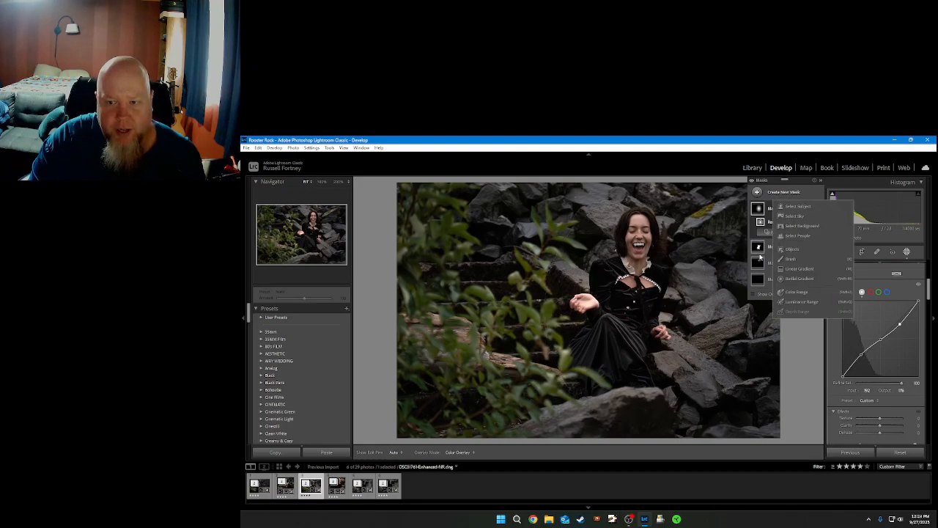
left_click(799, 303)
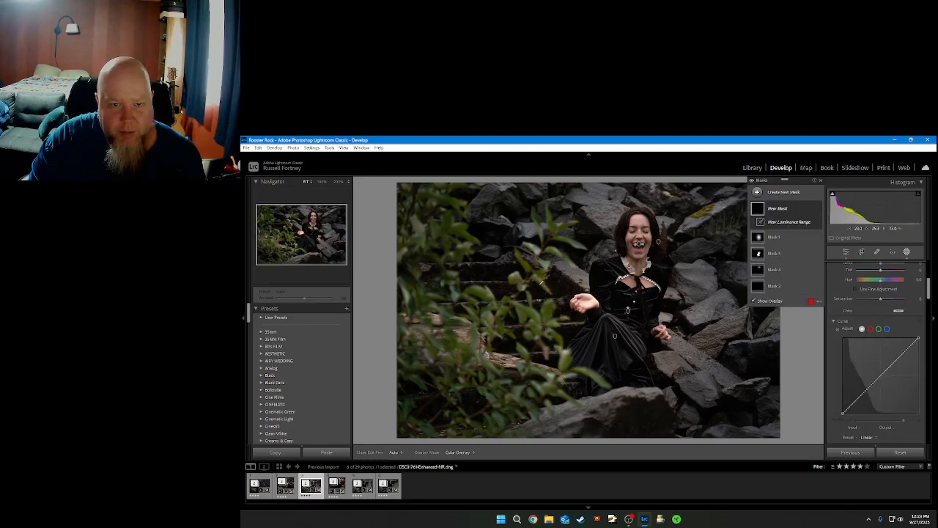
left_click(541, 278)
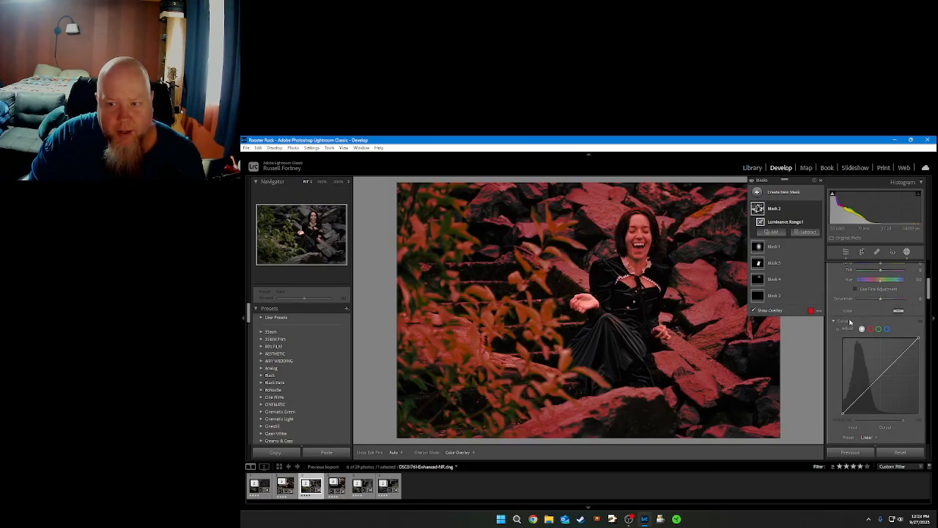
Set the luminance range mask's Contrast to -32 and Temp to 18, and check its coverage with the overlay
scroll(836, 333, "up", 5)
scroll(836, 356, "down", 2)
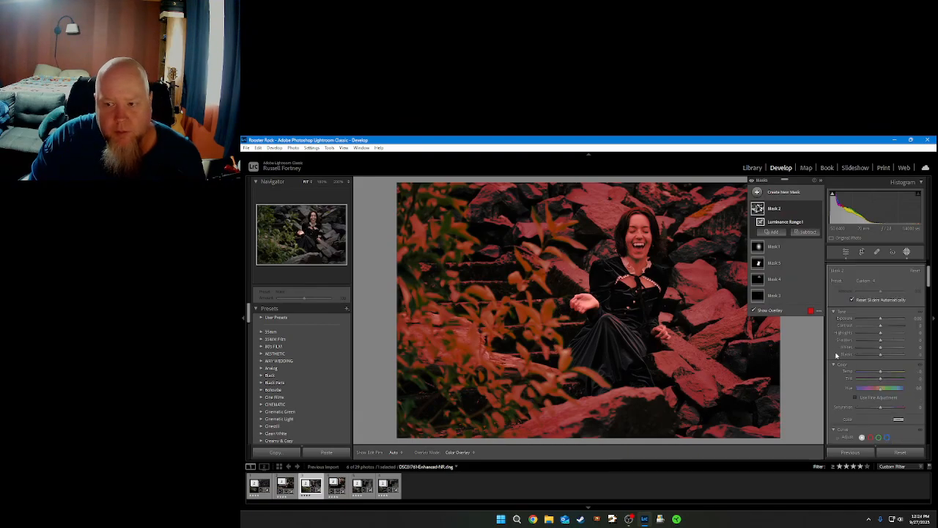
left_click_drag(881, 325, 857, 325)
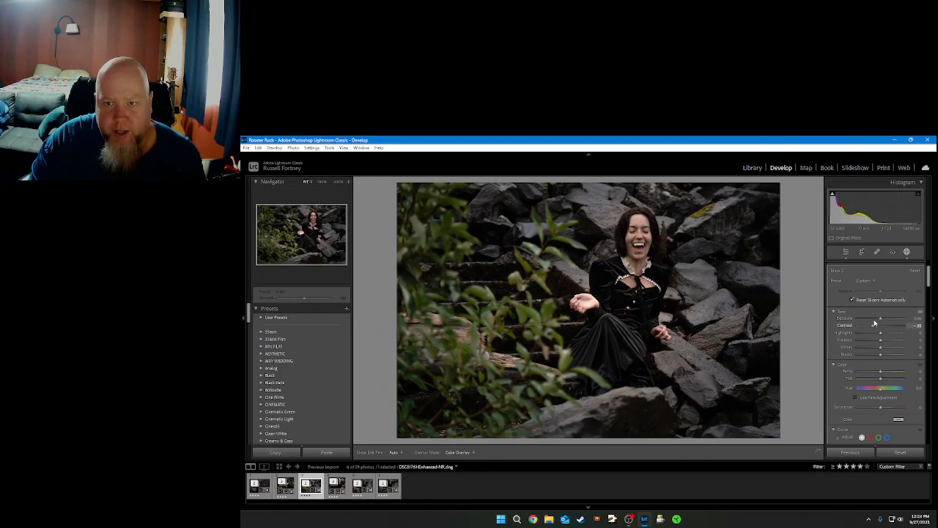
left_click_drag(873, 325, 875, 326)
mouse_move(881, 372)
left_mouse_down()
mouse_move(897, 374)
mouse_move(886, 378)
left_mouse_up()
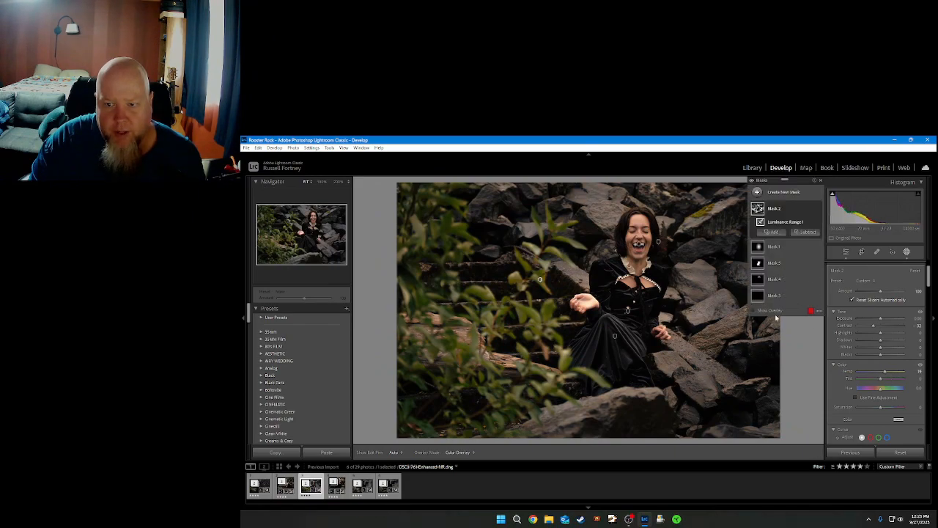
left_click(774, 311)
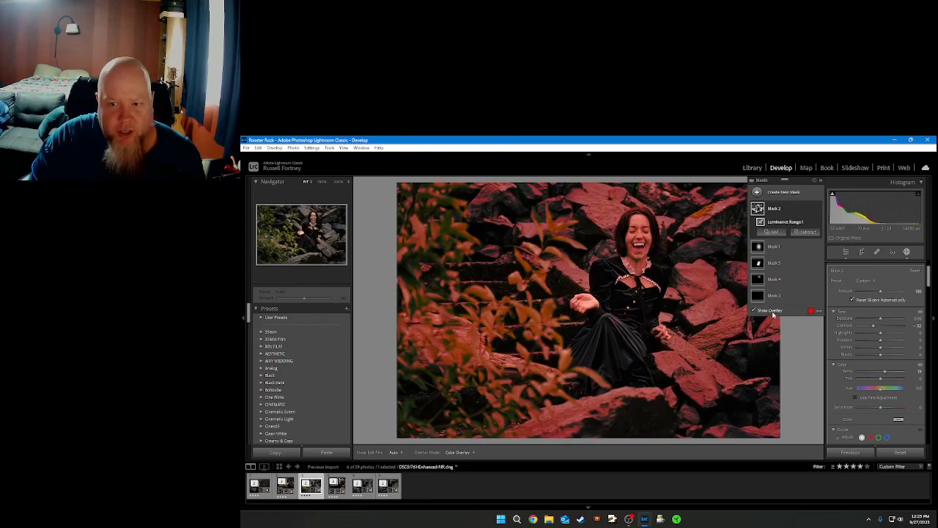
left_click(773, 311)
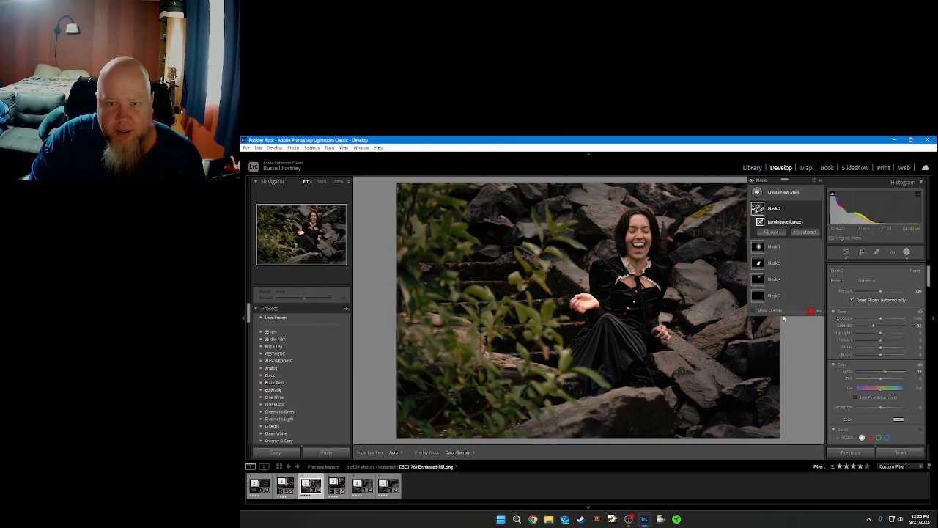
Subtract the entire person from the luminance range mask using people selection
left_click(806, 231)
left_click(817, 279)
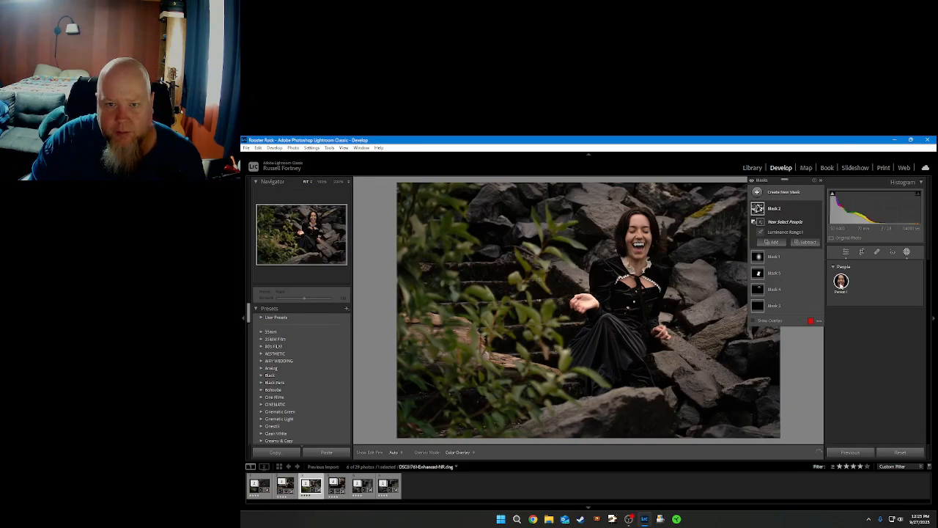
left_click(839, 287)
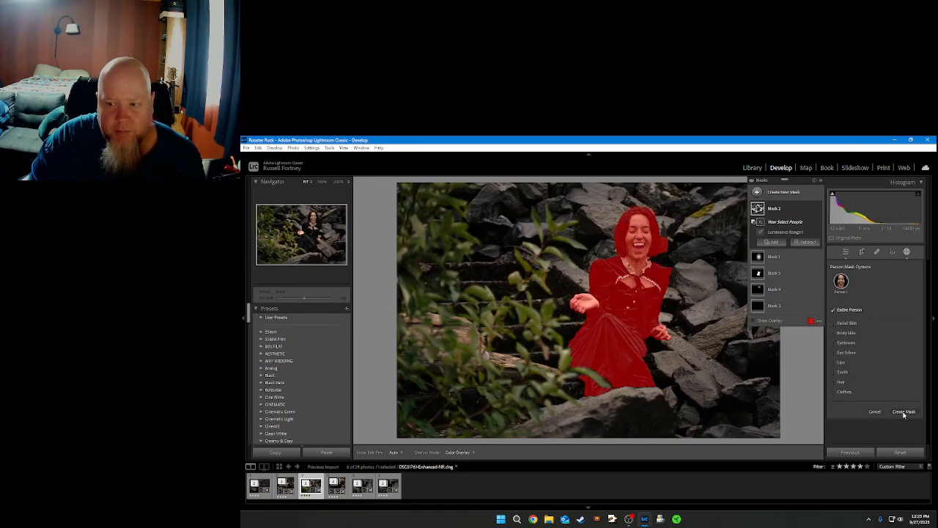
left_click(903, 412)
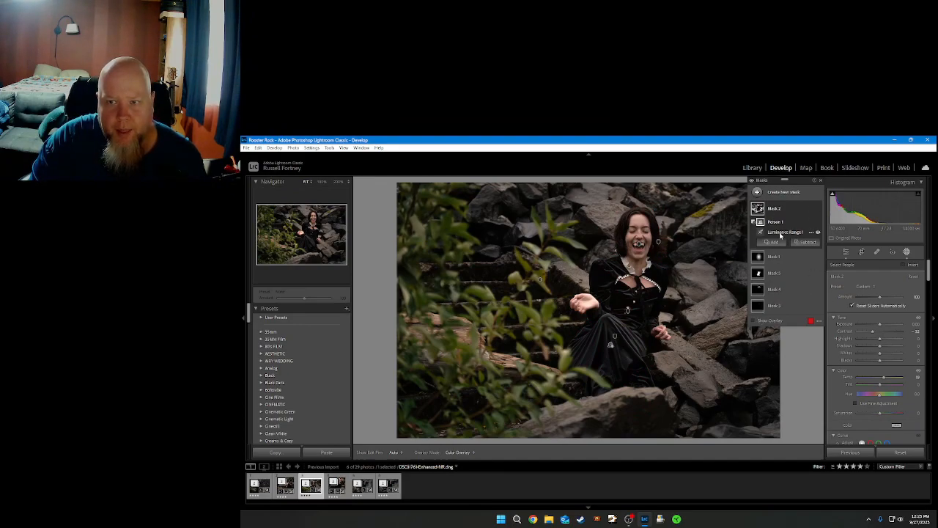
Subtract the rocks behind, above and beside the woman from the luminance range mask with a brush, keeping the foliage masked
left_click(806, 242)
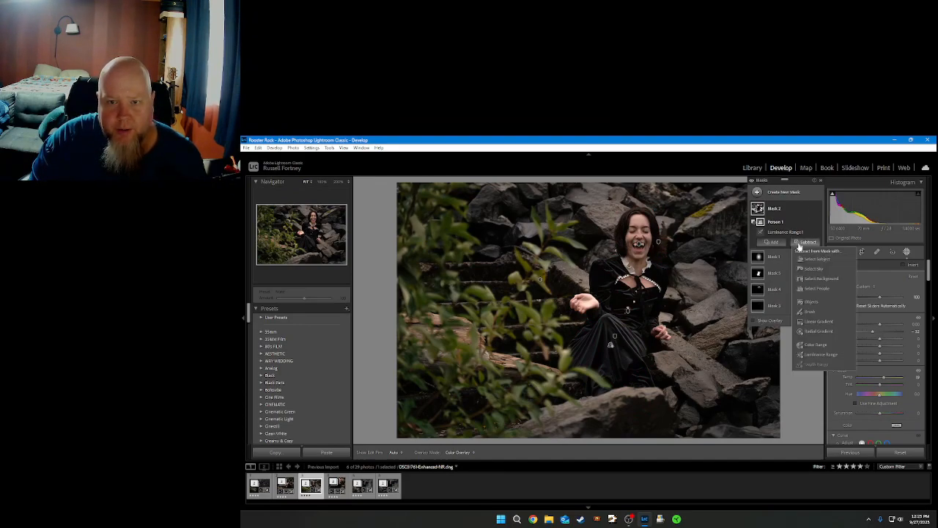
left_click(814, 312)
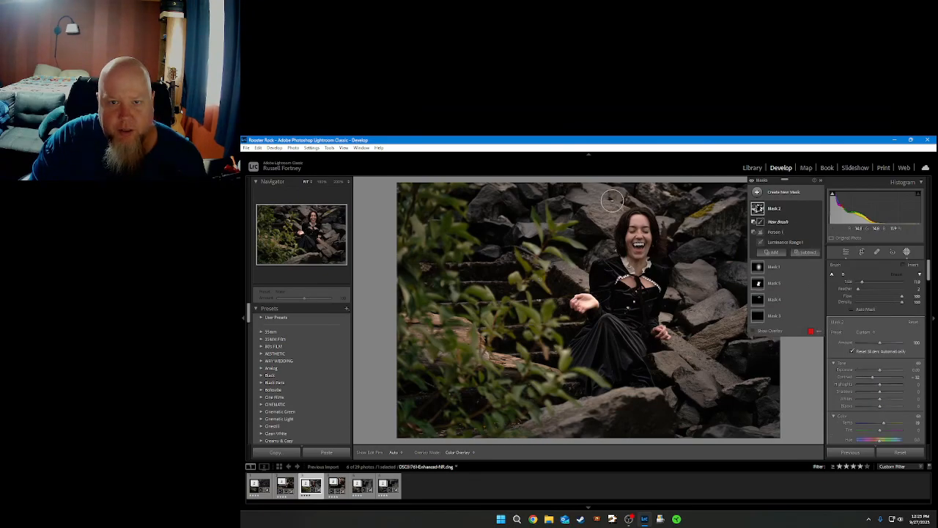
left_click(753, 330)
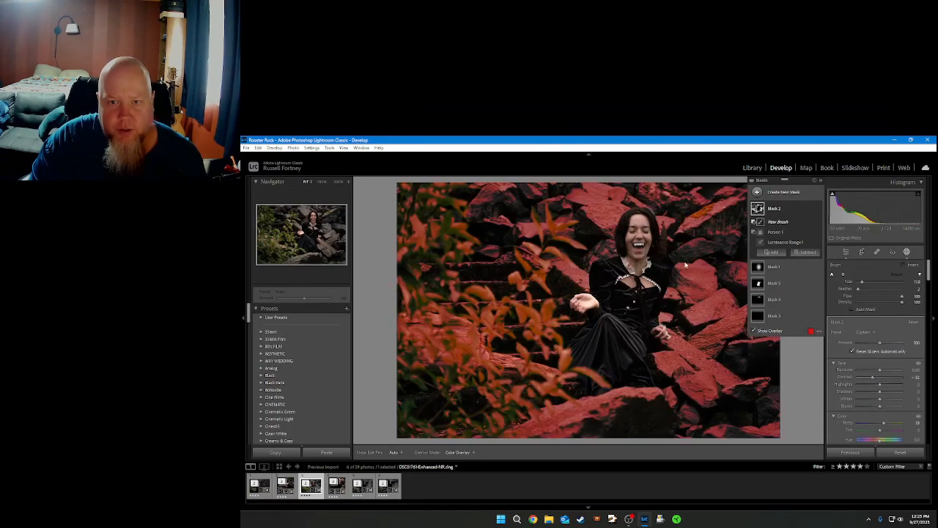
scroll(537, 200, "up", 2)
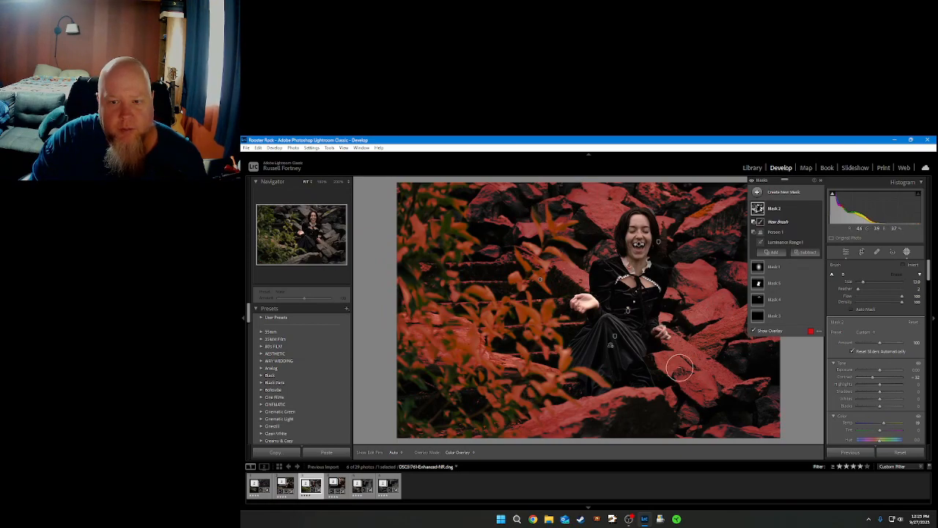
mouse_move(591, 433)
left_mouse_down()
mouse_move(797, 419)
mouse_move(771, 430)
mouse_move(704, 401)
mouse_move(697, 385)
mouse_move(669, 405)
mouse_move(670, 373)
mouse_move(685, 427)
mouse_move(687, 393)
mouse_move(767, 379)
mouse_move(766, 430)
mouse_move(763, 312)
mouse_move(767, 340)
left_mouse_up()
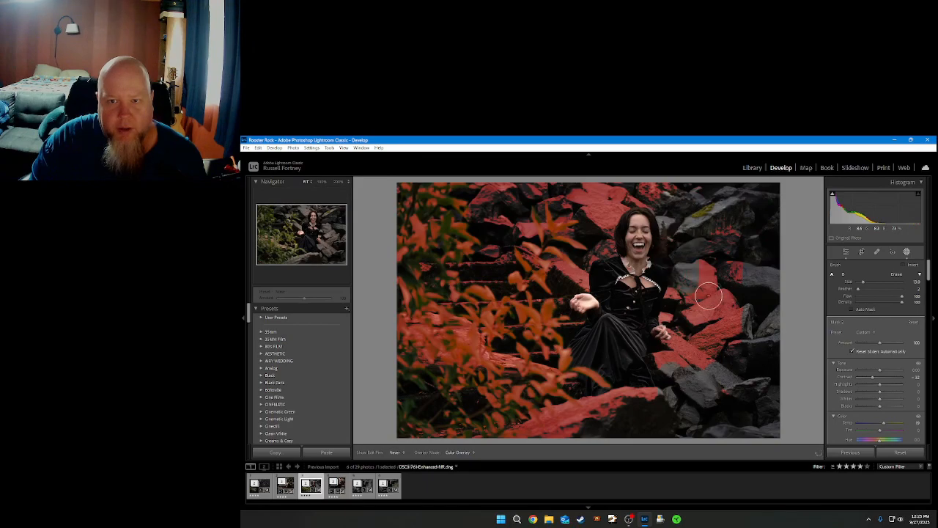
mouse_move(733, 325)
left_mouse_down()
mouse_move(721, 304)
mouse_move(703, 317)
mouse_move(697, 305)
mouse_move(663, 332)
mouse_move(660, 360)
mouse_move(691, 336)
left_mouse_up()
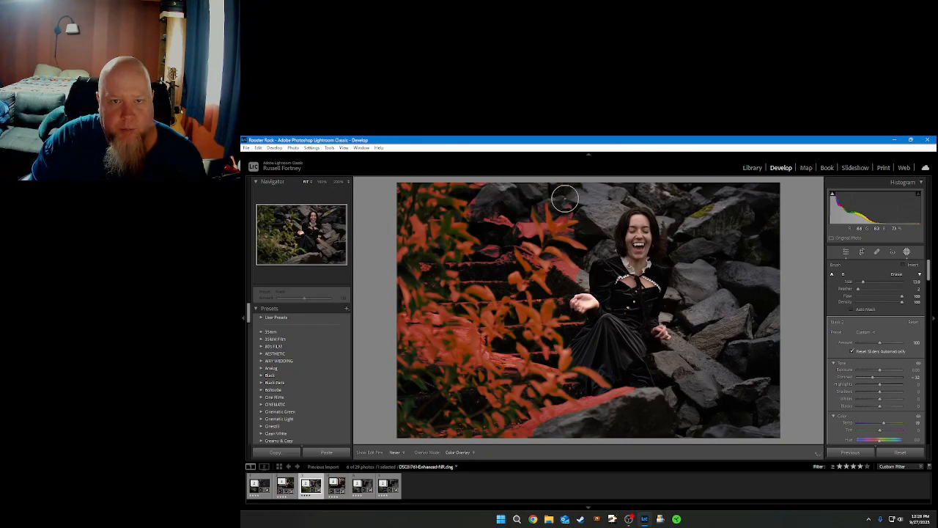
key("shift+w")
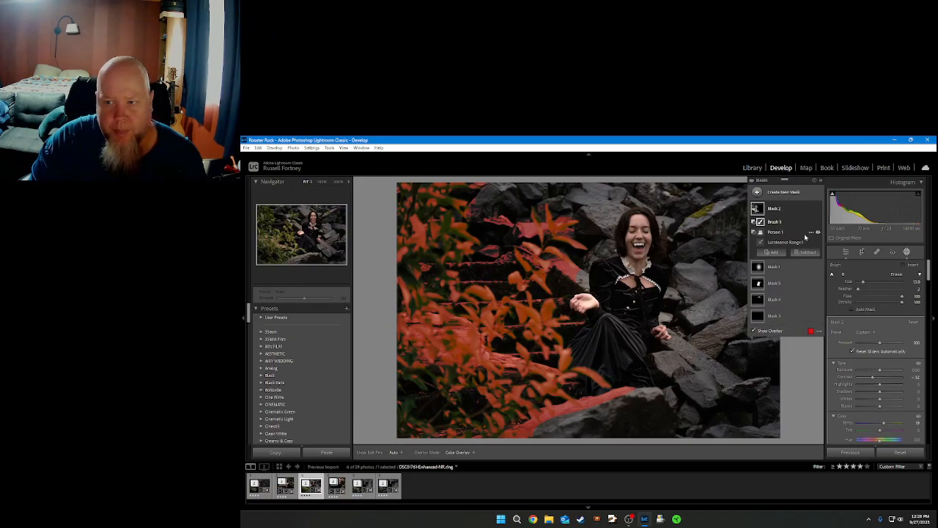
Set the foliage luminance mask's Temp to 42, Highlights to 27, Shadows to 31 and Whites to 17, leaving Blacks at default
left_click(776, 209)
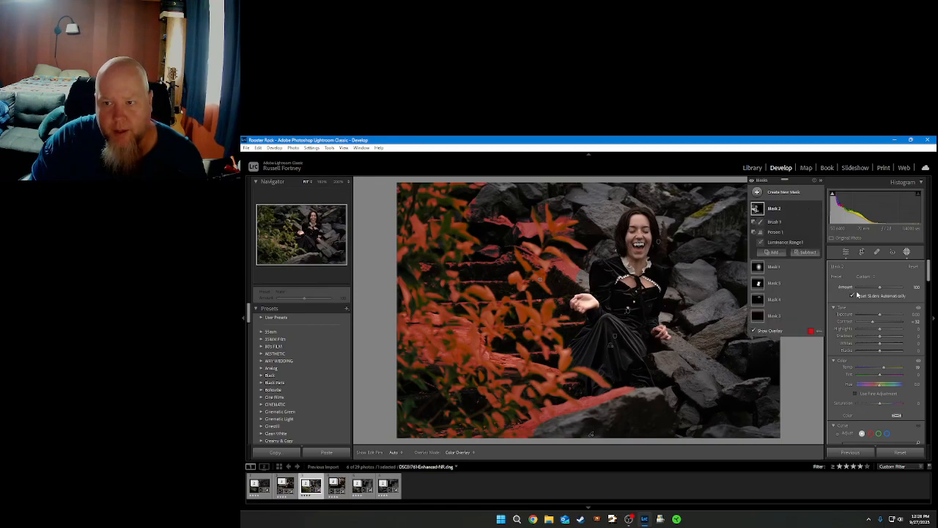
left_click_drag(884, 372, 890, 372)
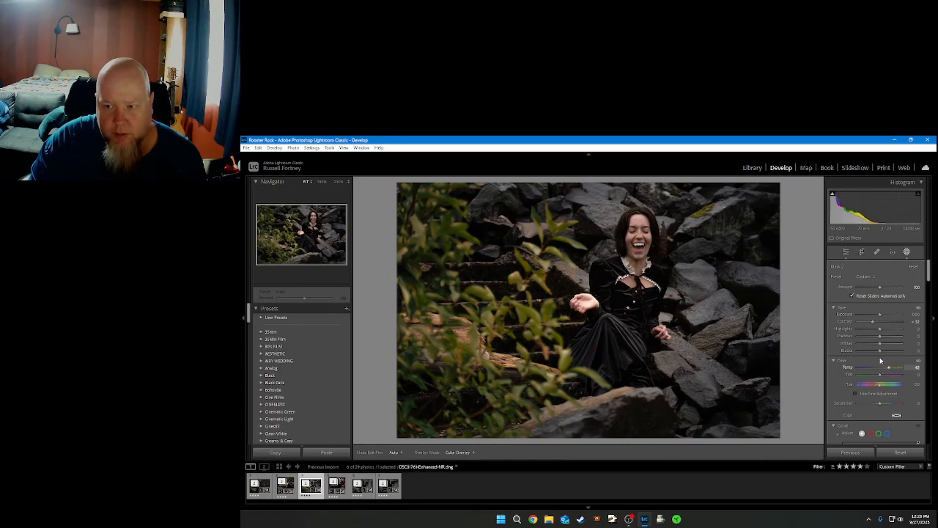
left_click_drag(880, 332, 891, 335)
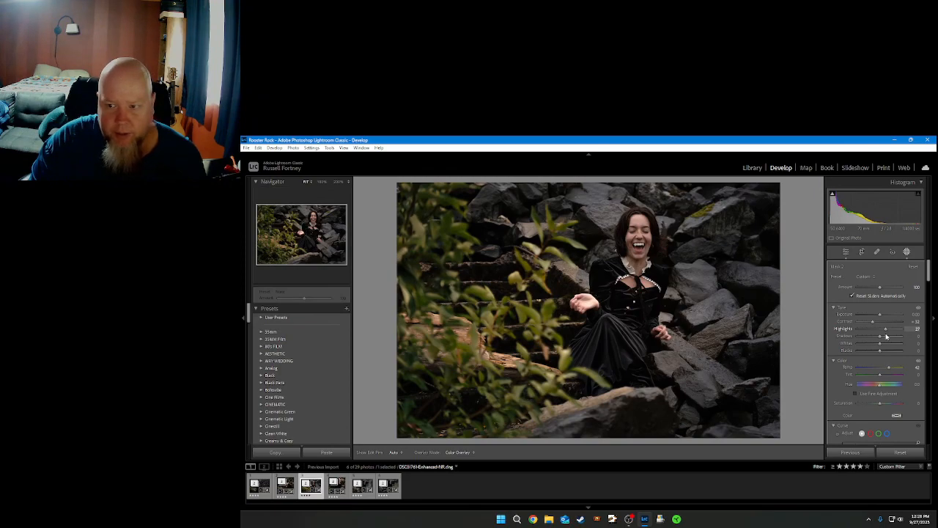
left_click_drag(880, 336, 882, 339)
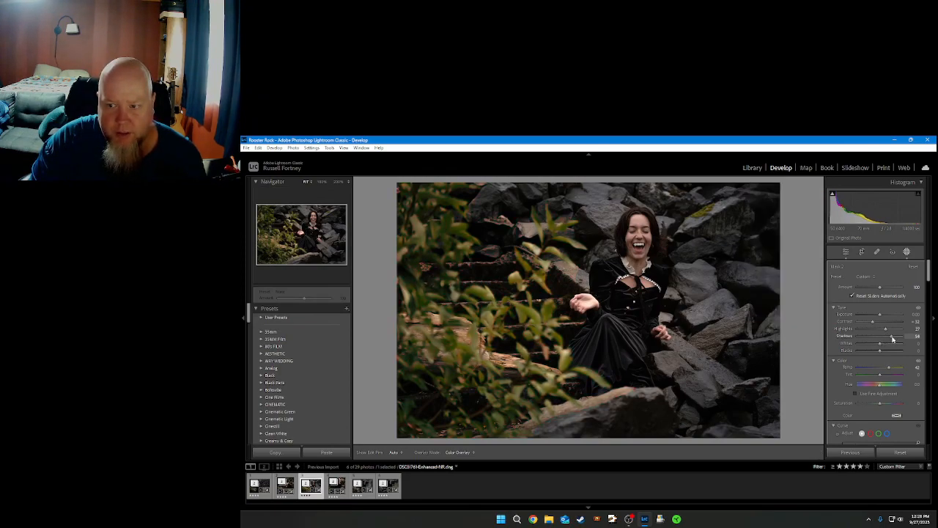
mouse_move(890, 343)
left_mouse_down()
mouse_move(866, 346)
mouse_move(885, 345)
left_mouse_up()
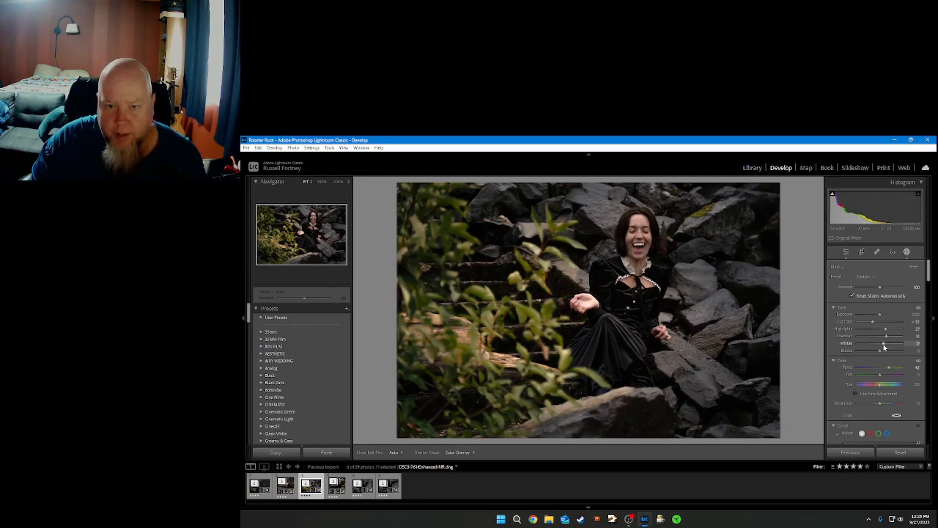
left_click_drag(881, 351, 882, 352)
double_click(880, 351)
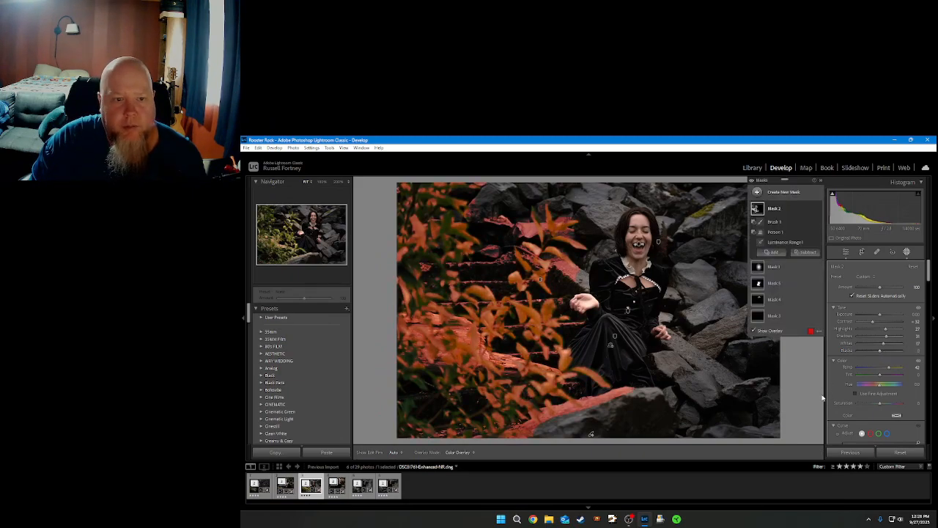
Subtract the flat-topped rock beside the woman from the foliage mask with a brush at 100% zoom, using the overlay as a guide
left_click(764, 331)
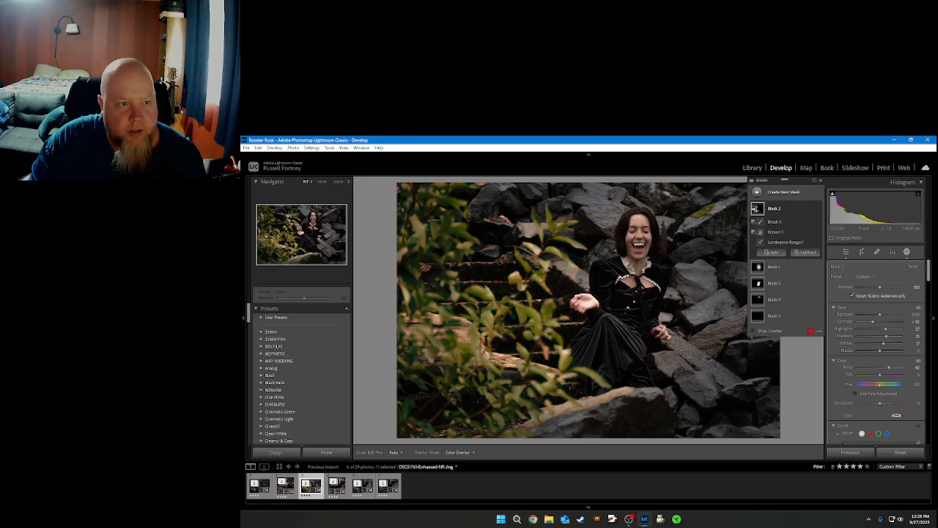
left_click(295, 227)
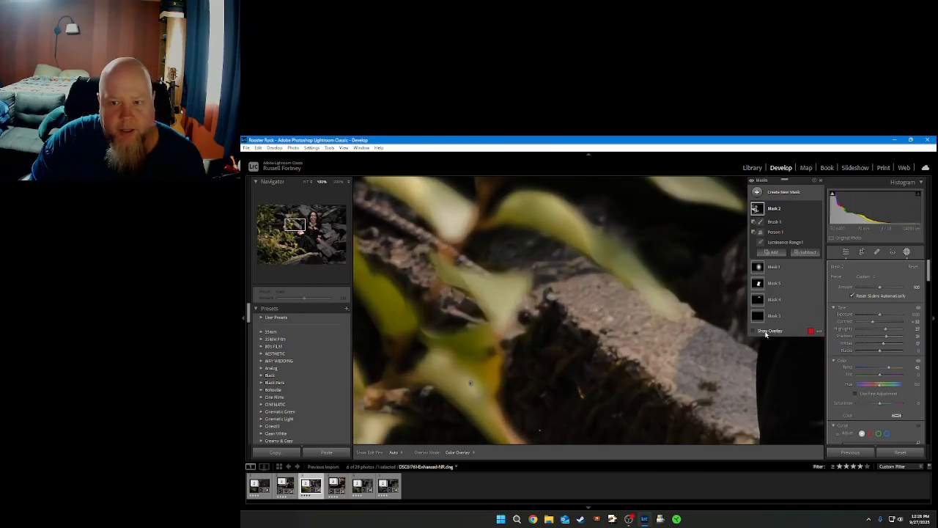
left_click(765, 334)
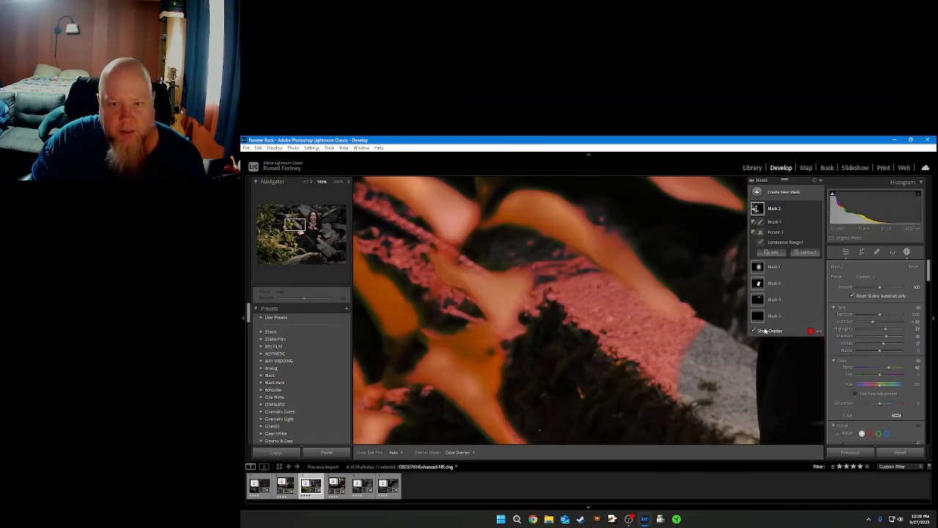
left_click(804, 252)
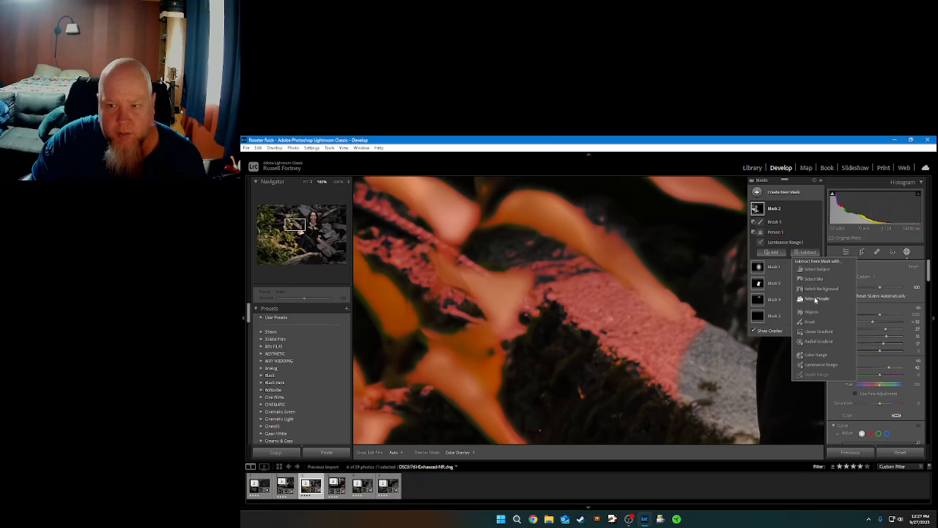
left_click(809, 322)
mouse_move(583, 279)
left_mouse_down()
mouse_move(559, 300)
mouse_move(575, 295)
mouse_move(563, 297)
mouse_move(601, 316)
mouse_move(606, 330)
mouse_move(596, 296)
mouse_move(603, 288)
mouse_move(639, 325)
mouse_move(669, 338)
mouse_move(707, 329)
mouse_move(658, 388)
mouse_move(679, 388)
mouse_move(659, 411)
mouse_move(670, 364)
mouse_move(651, 371)
mouse_move(637, 362)
mouse_move(664, 356)
mouse_move(641, 369)
mouse_move(627, 338)
mouse_move(620, 361)
mouse_move(625, 337)
mouse_move(602, 352)
mouse_move(611, 338)
mouse_move(574, 323)
mouse_move(671, 362)
left_mouse_up()
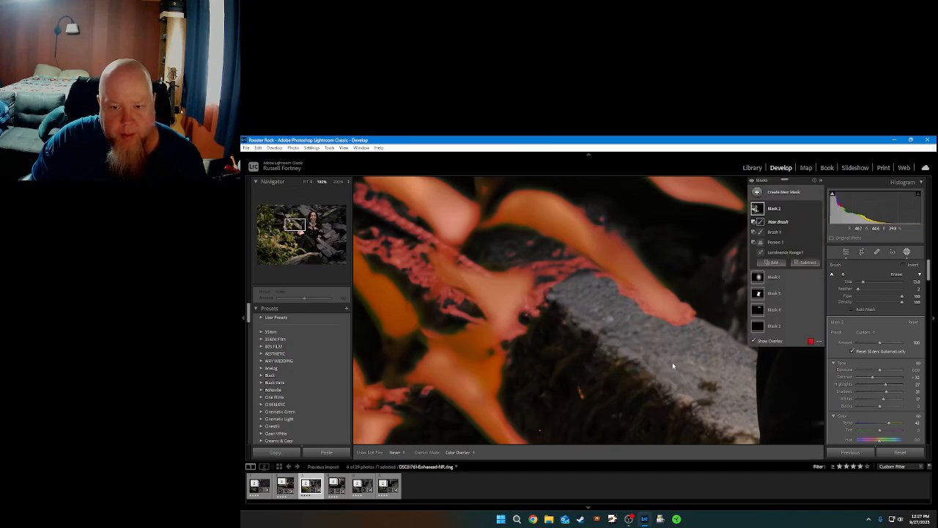
left_click(754, 341)
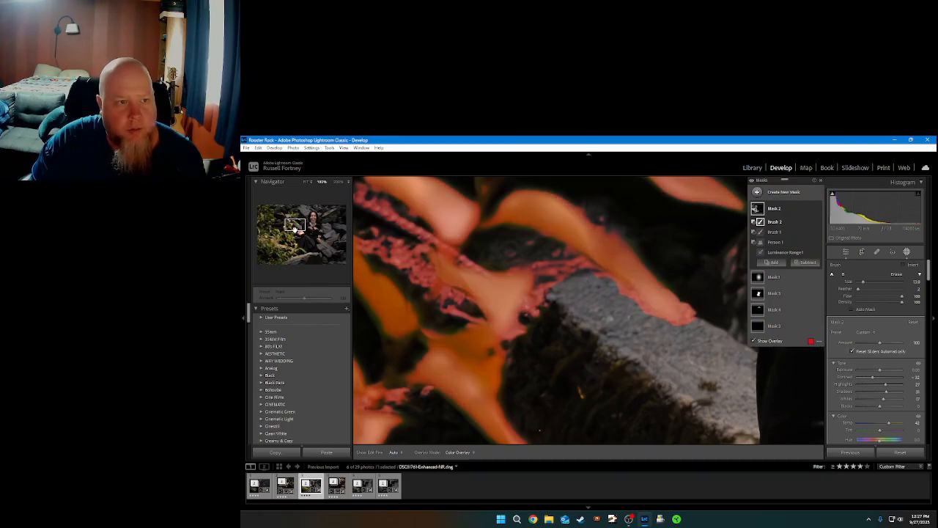
Check the whole photo without the mask overlay and delete the foliage luminance range mask, Mask 2
left_click(305, 182)
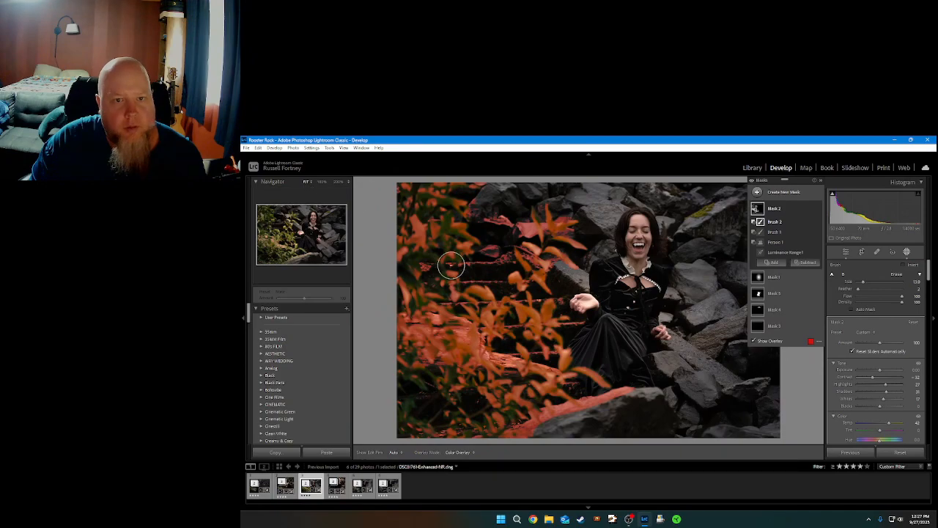
left_click(768, 343)
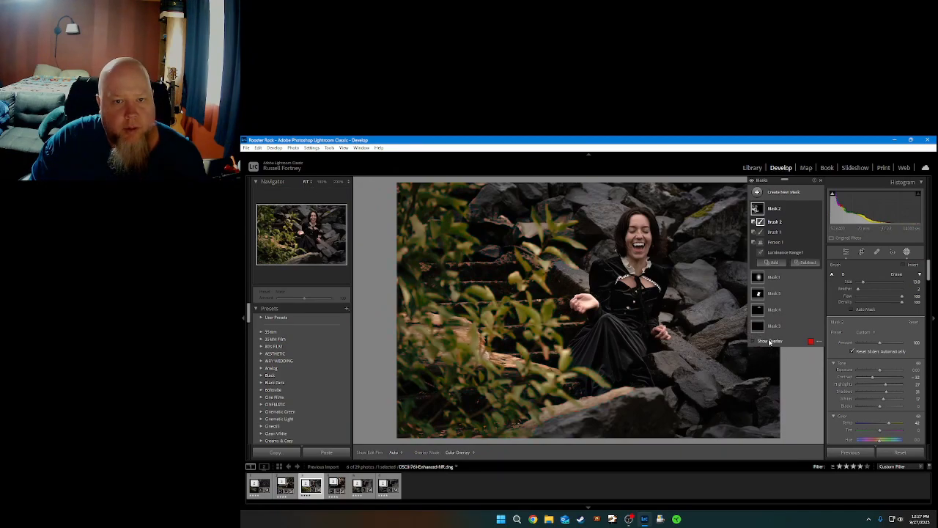
left_click(810, 208)
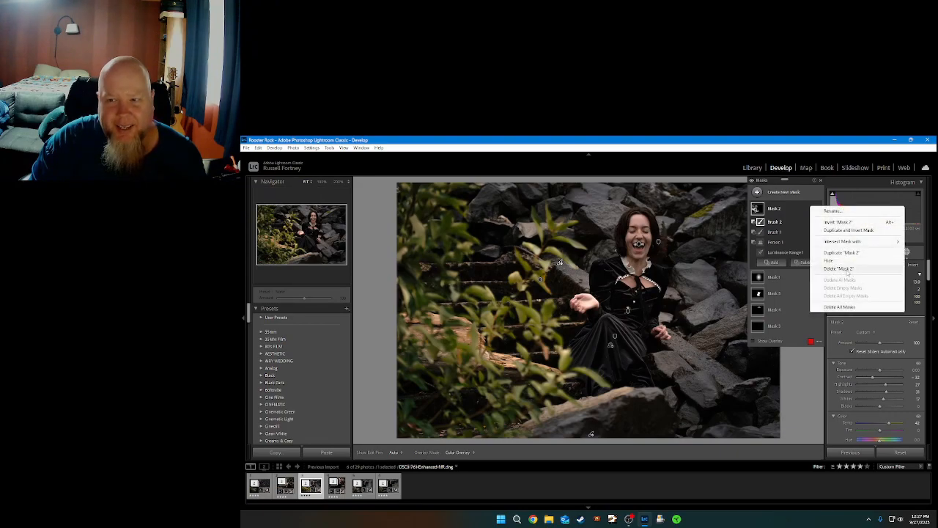
left_click(847, 269)
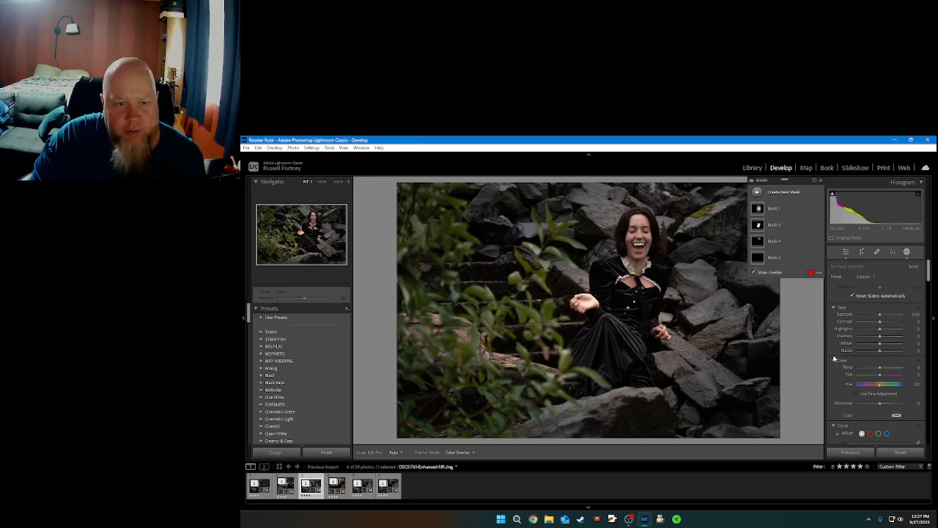
Crop the photo tighter around the woman at the original aspect ratio, trimming much of the foliage side
left_click(860, 252)
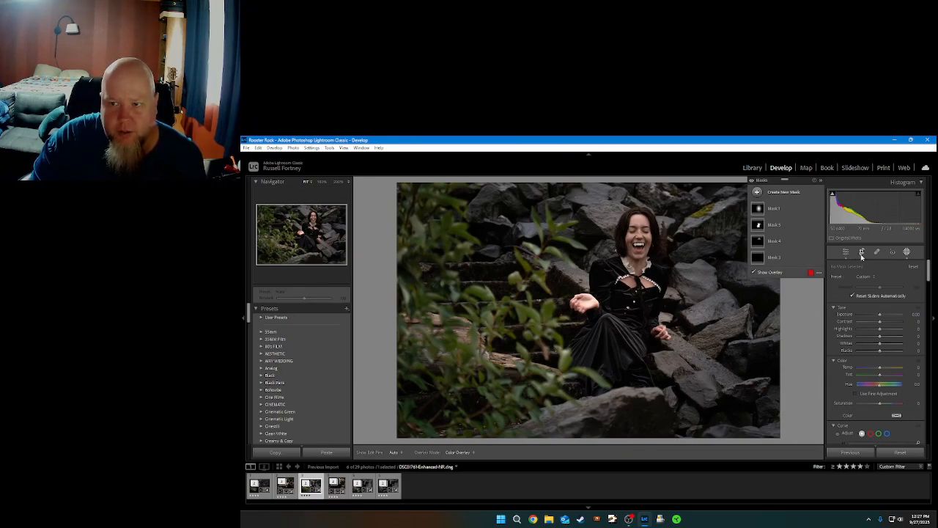
left_click_drag(400, 308, 435, 320)
left_click_drag(540, 296, 538, 308)
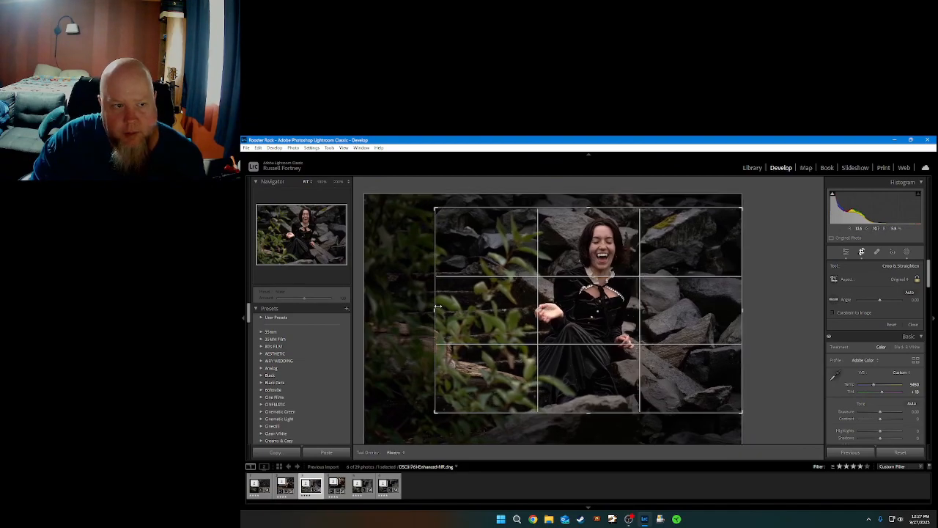
left_click_drag(438, 308, 444, 308)
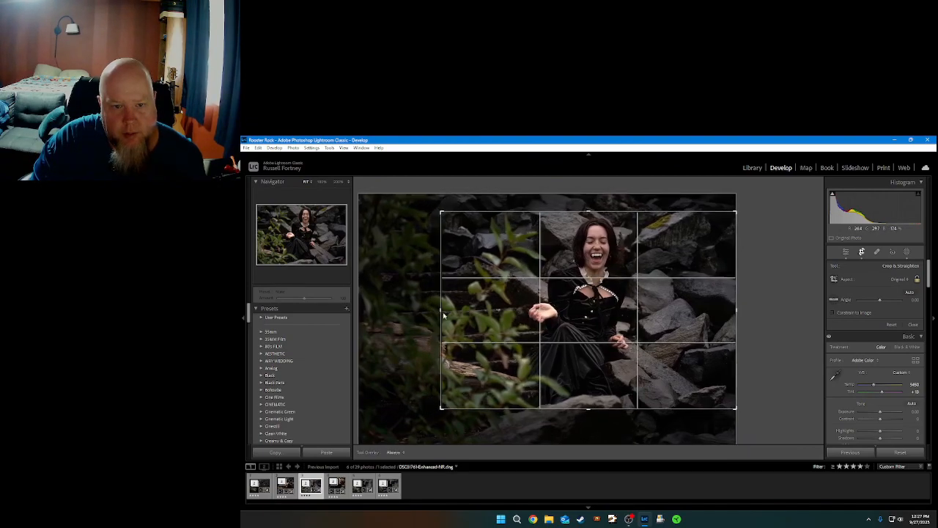
left_click_drag(529, 310, 502, 336)
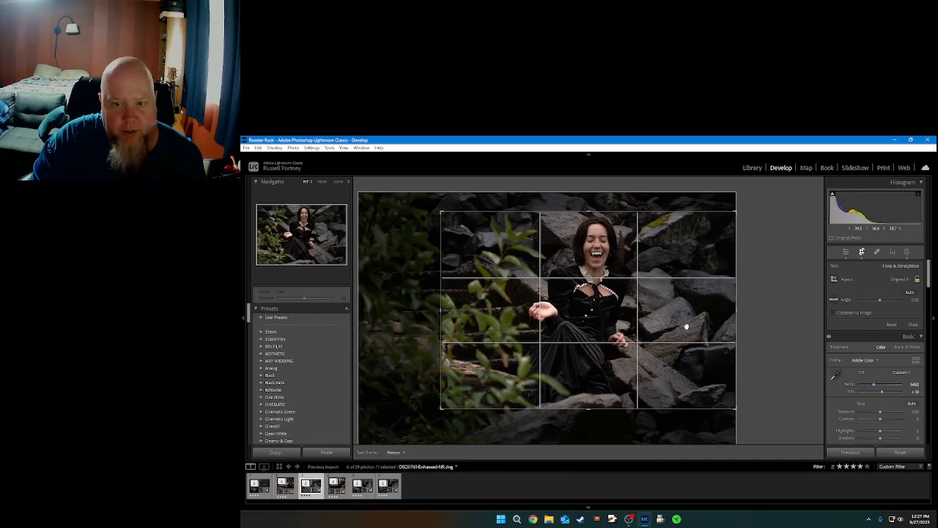
left_click(912, 325)
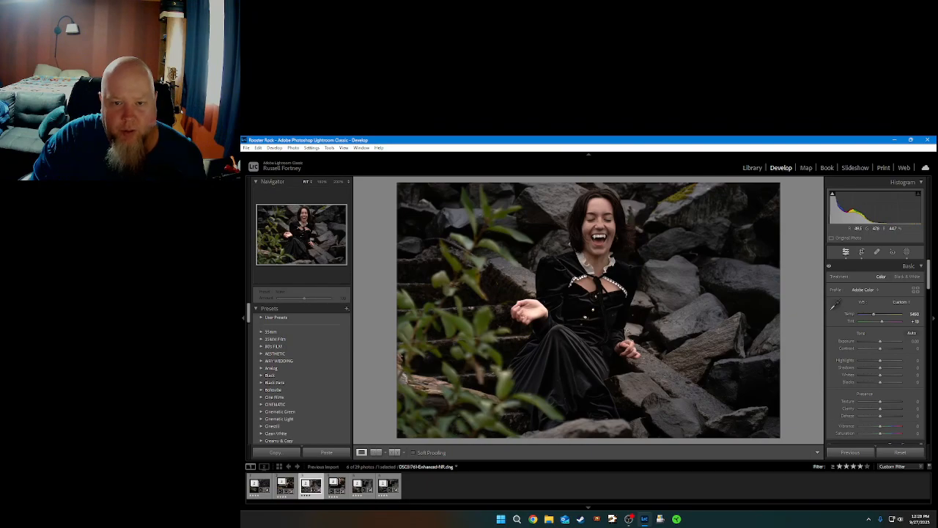
Heal the pale spot on the black dress beside the hanging ribbon at 100% zoom, using a size 44 Heal brush
left_click(613, 317)
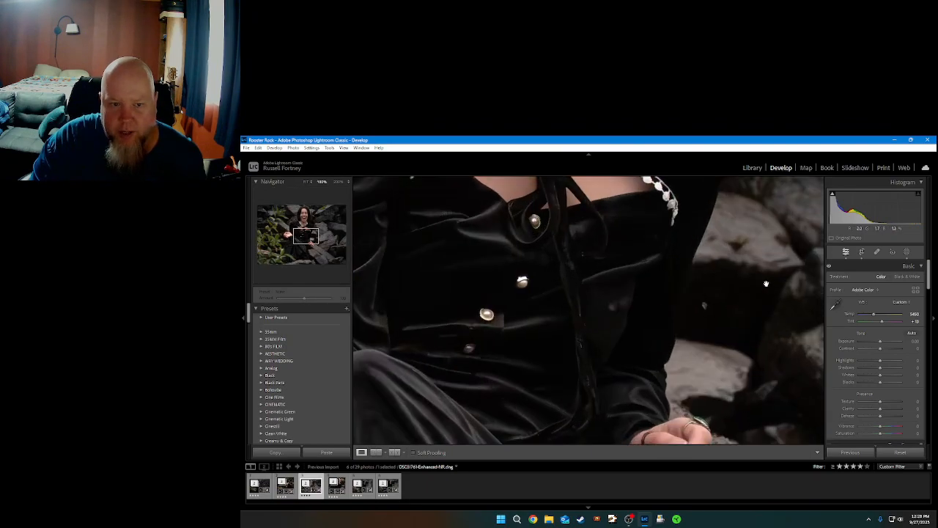
left_click(877, 252)
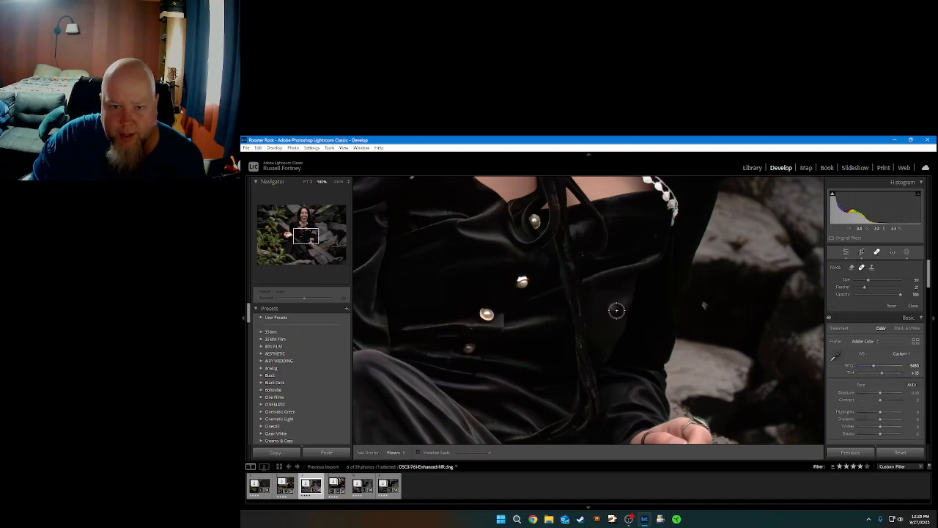
scroll(614, 302, "up", 2)
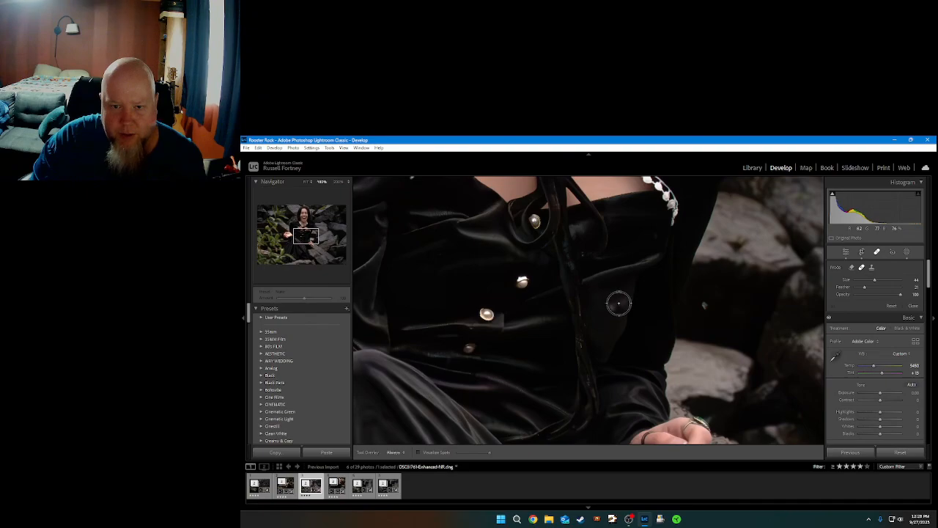
left_click(619, 302)
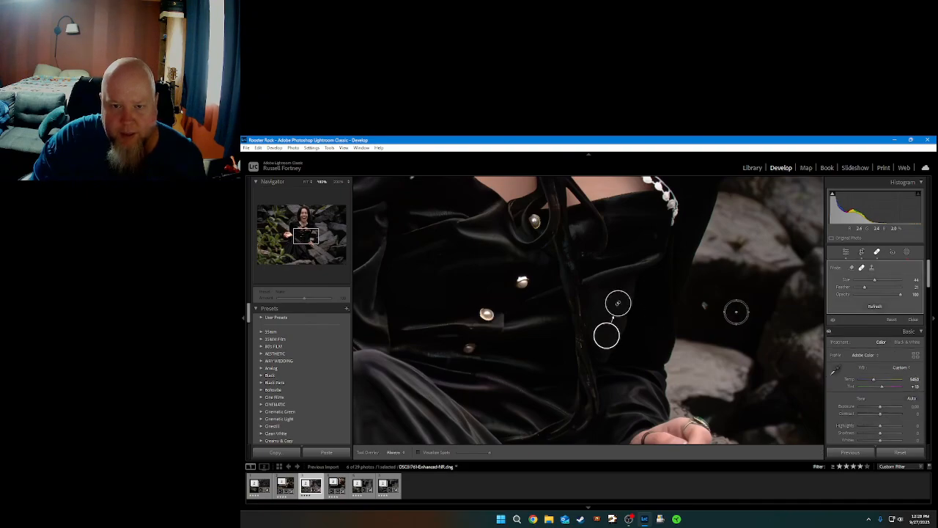
left_click(912, 320)
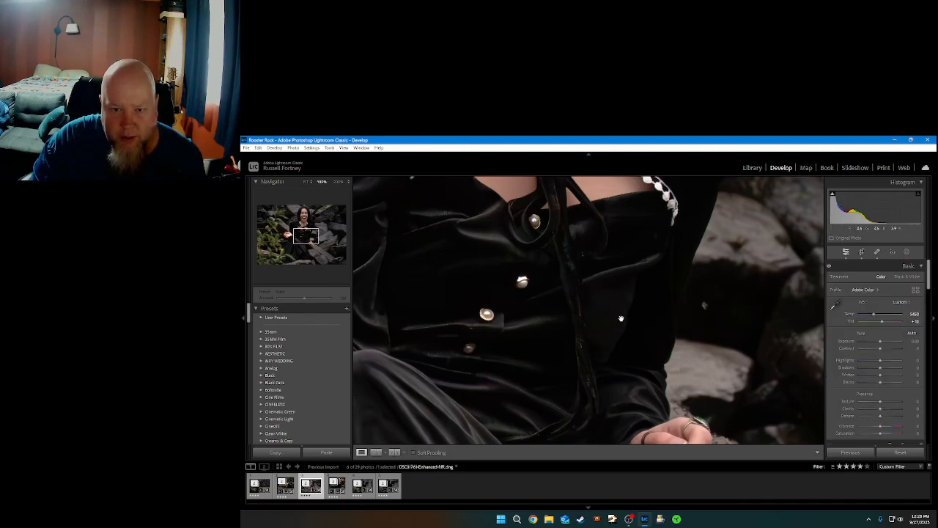
Heal the small light speck on the dark rock beside the dress with a size 34 Heal brush
key("q")
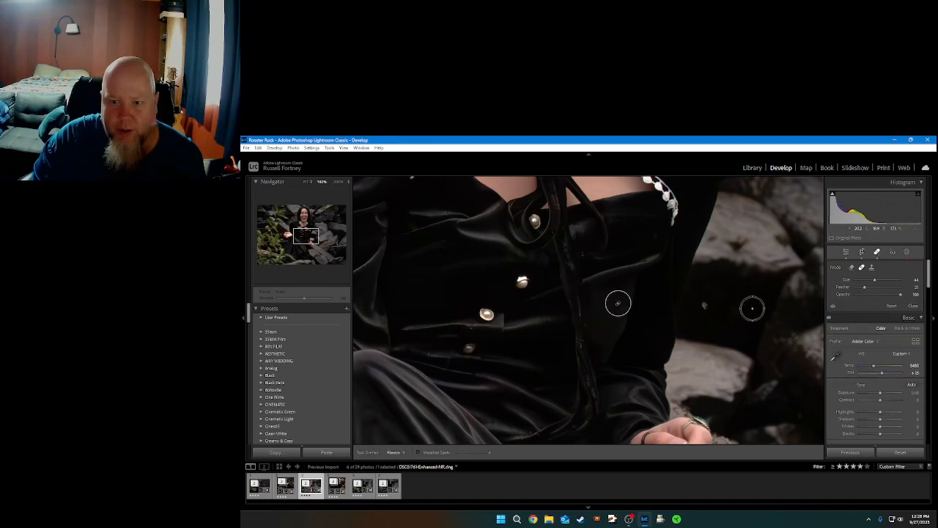
scroll(705, 310, "down", 5)
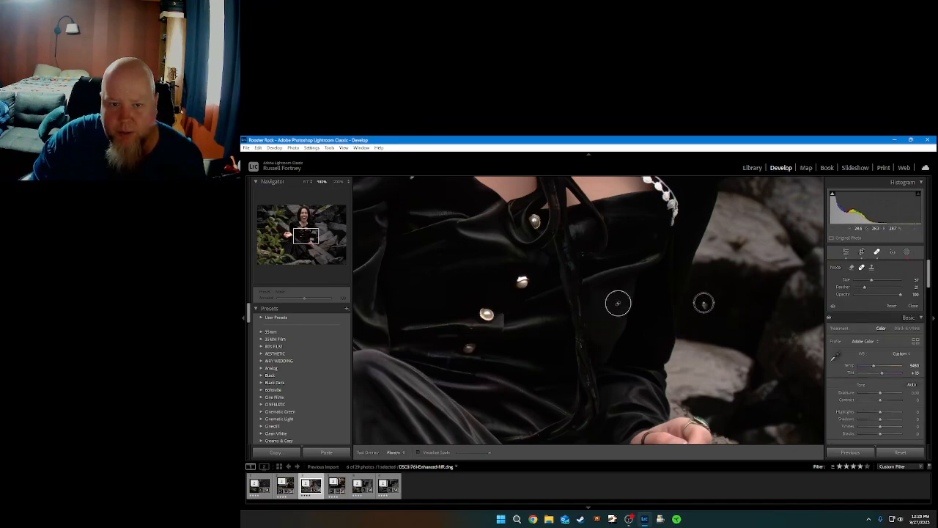
left_click(706, 306)
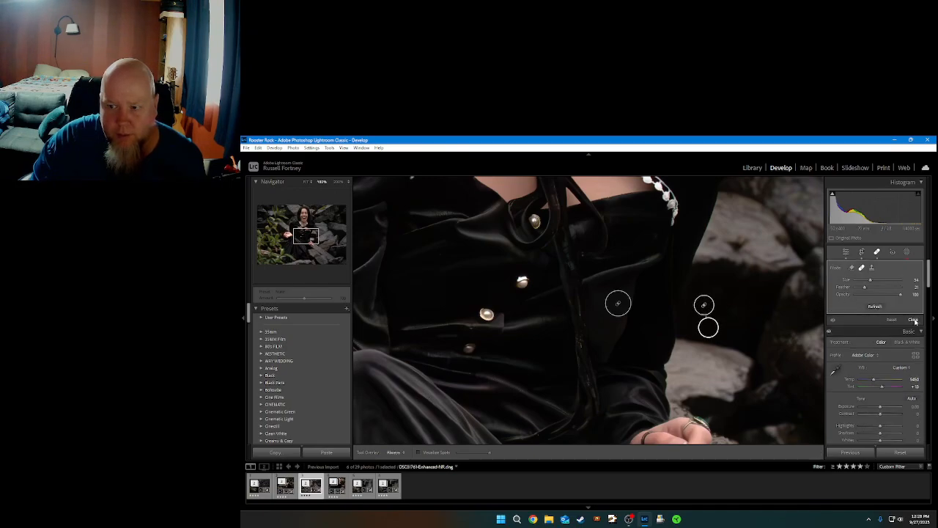
left_click(912, 319)
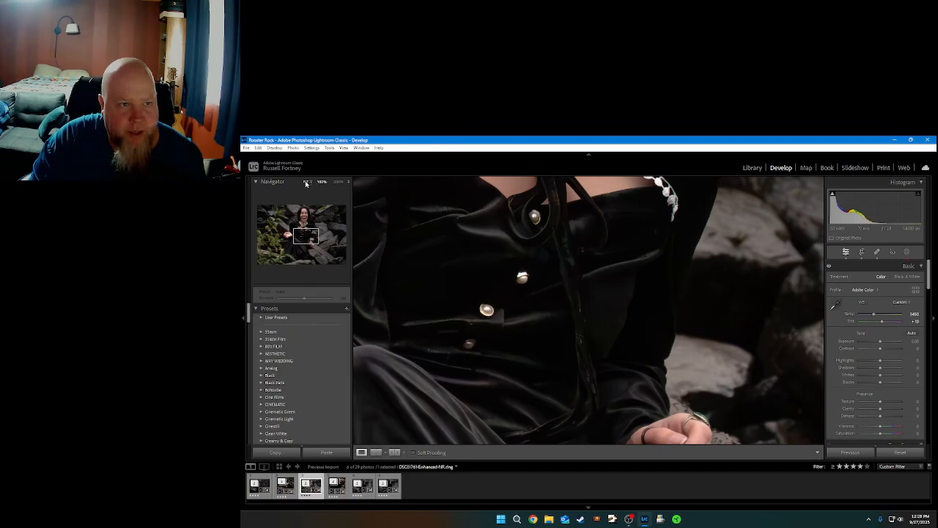
Heal the tiny white speck on the woman's black sleeve near her shoulder with a smaller Heal brush
left_click_drag(747, 228, 759, 433)
left_click_drag(766, 328, 783, 381)
left_click_drag(456, 359, 812, 271)
left_click(876, 251)
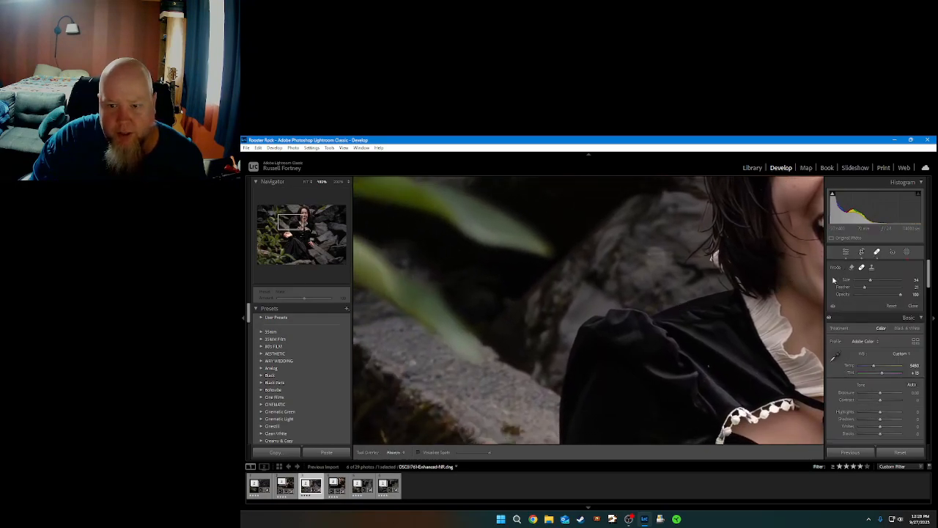
scroll(708, 363, "down", 3)
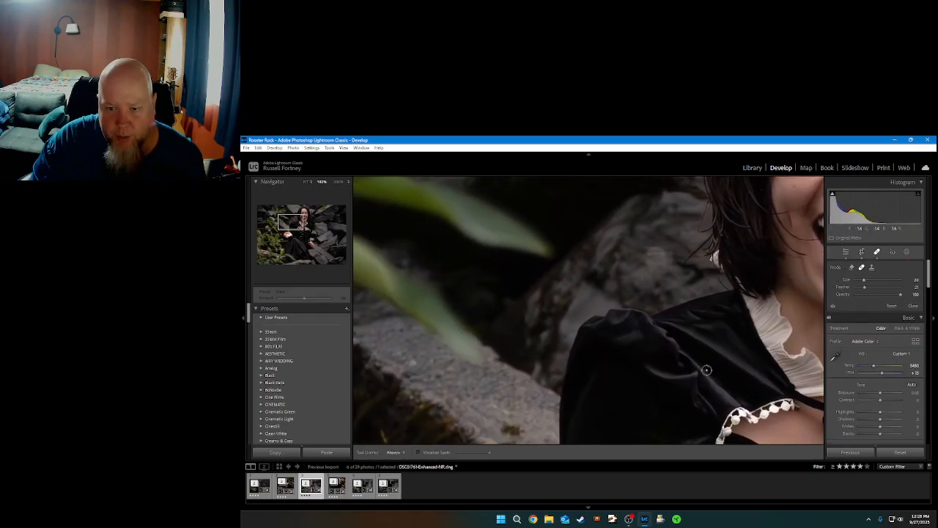
left_click(707, 365)
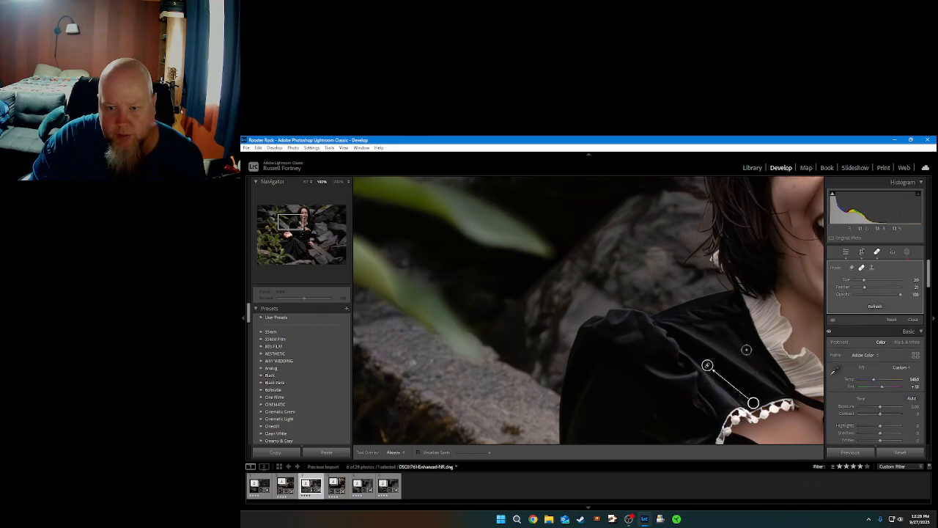
left_click(912, 320)
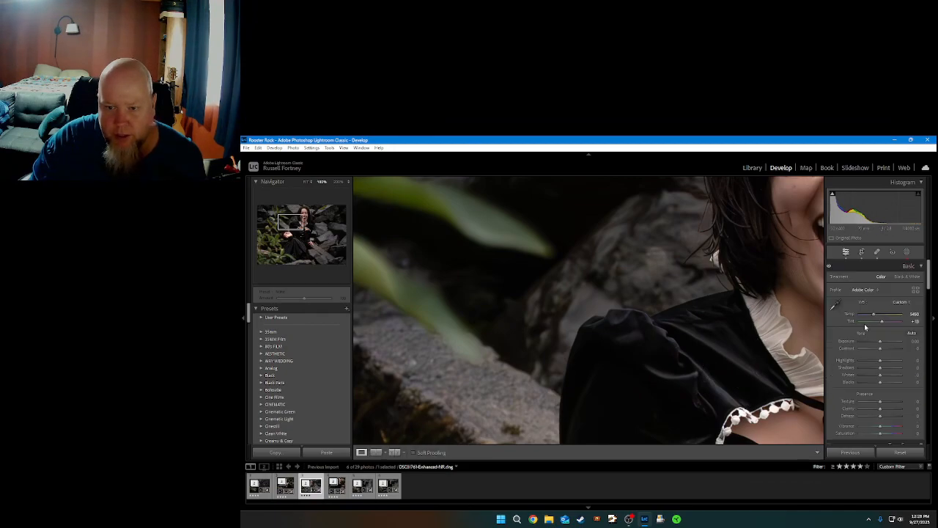
Inspect the face, hair, rocks, dress, hands and foliage at 100% zoom for remaining specks
left_click_drag(697, 328, 649, 440)
left_click_drag(612, 279, 433, 355)
left_click_drag(721, 277, 481, 283)
left_click_drag(720, 299, 643, 184)
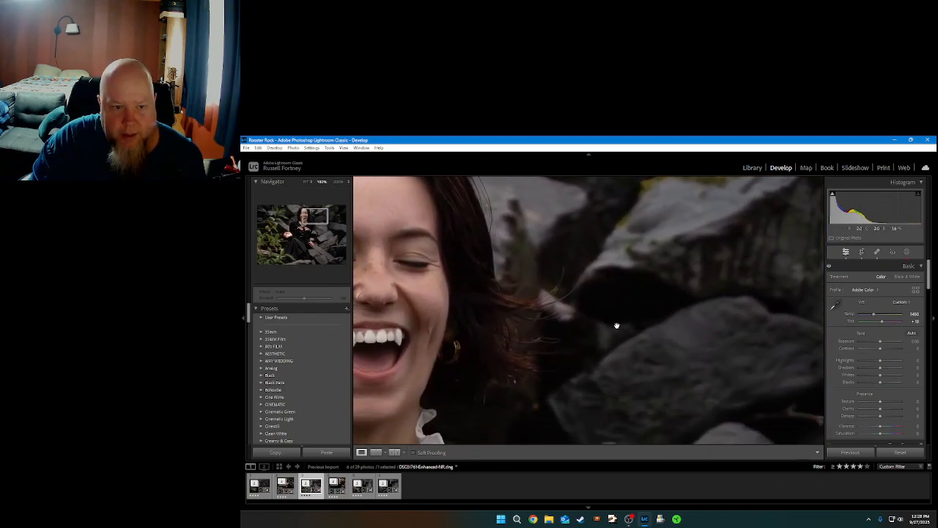
left_click_drag(617, 320, 655, 235)
left_click_drag(649, 330, 637, 191)
left_click_drag(622, 345, 662, 224)
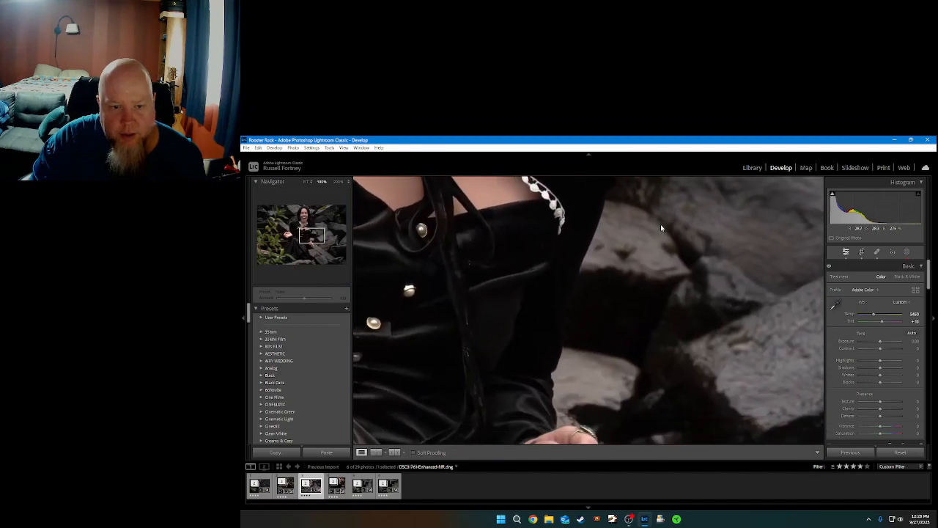
left_click_drag(674, 307, 683, 236)
left_click_drag(630, 344, 672, 229)
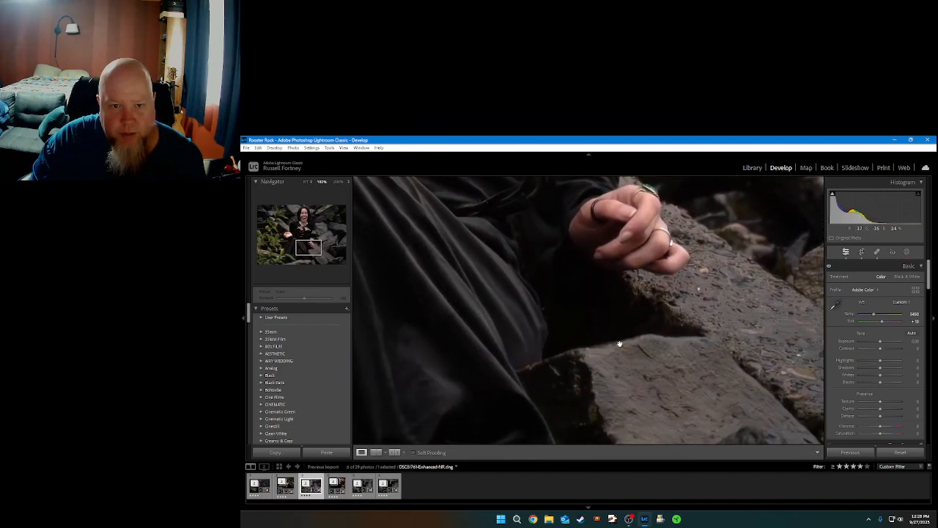
left_click_drag(620, 337, 672, 233)
left_click_drag(652, 320, 755, 180)
left_click_drag(480, 320, 638, 364)
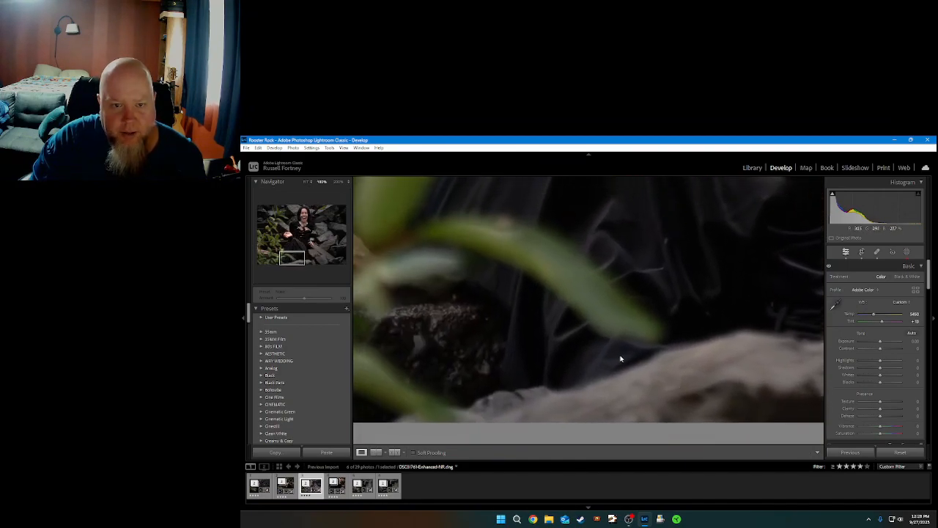
left_click_drag(594, 322, 707, 385)
left_click_drag(563, 290, 595, 399)
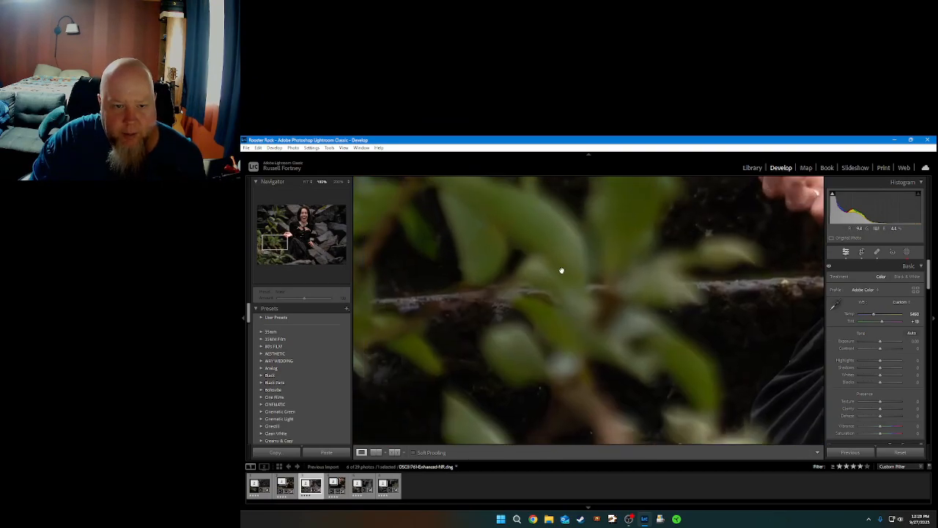
left_click_drag(561, 274, 643, 348)
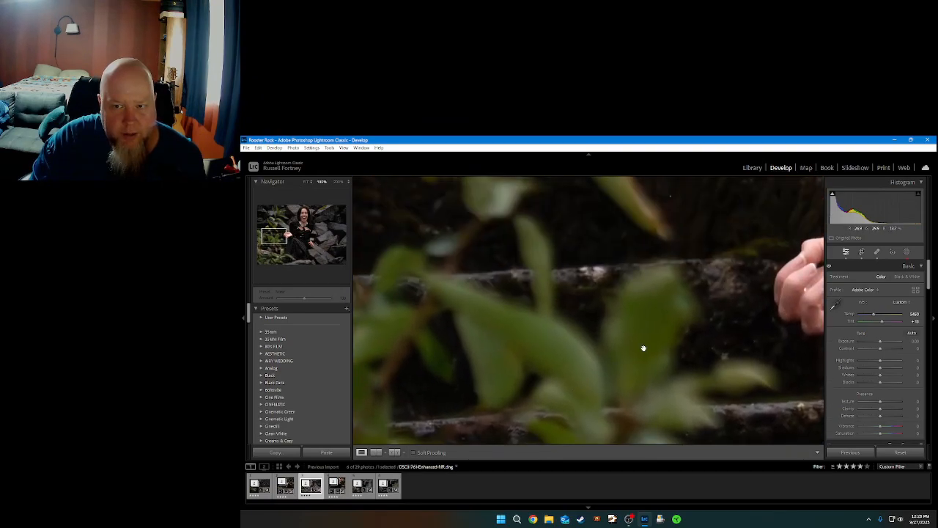
Compare the before and after versions side by side, checking the whole photo and the face, teeth and rocks at 100%
left_click(305, 182)
key("y")
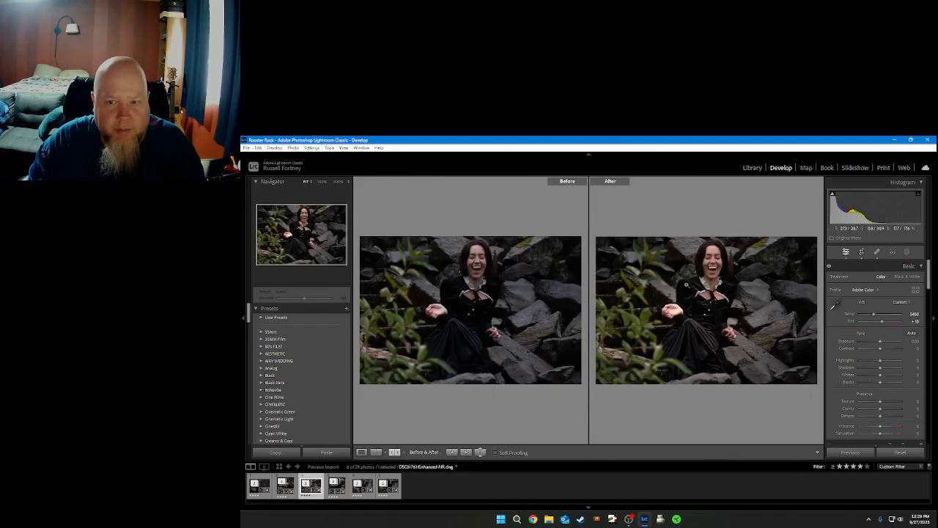
left_click(709, 253)
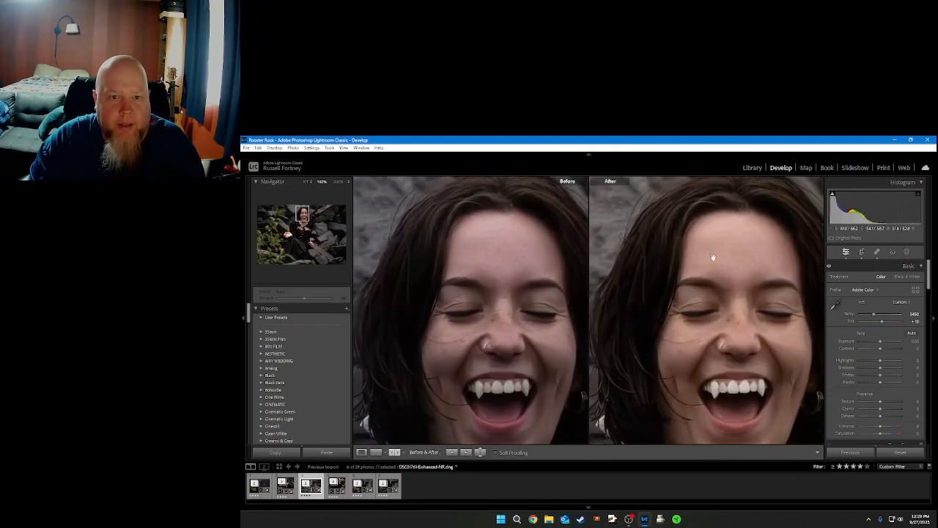
left_click_drag(808, 355, 737, 205)
left_click_drag(776, 349, 746, 230)
left_click_drag(747, 344, 743, 232)
left_click_drag(742, 381, 722, 230)
left_click_drag(784, 332, 666, 330)
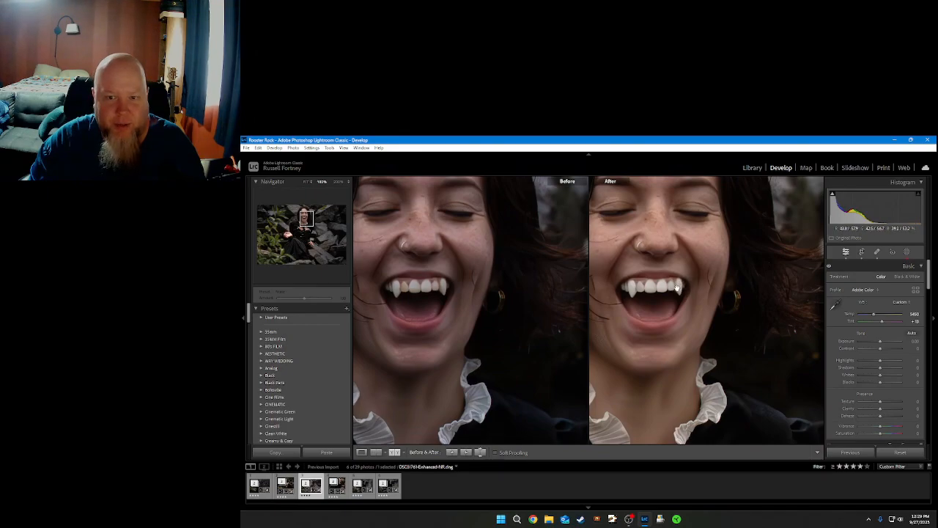
left_click_drag(812, 402, 682, 236)
left_click_drag(750, 353, 772, 355)
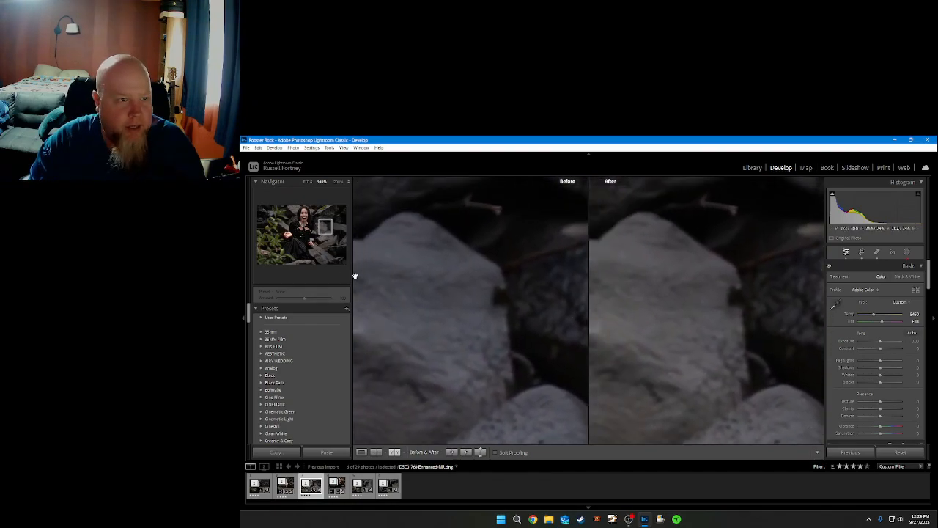
left_click(306, 181)
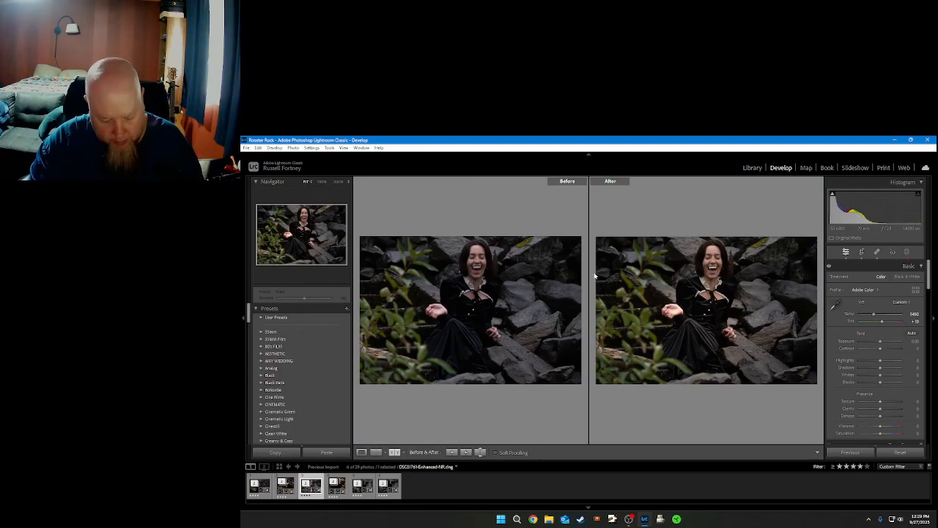
key("y")
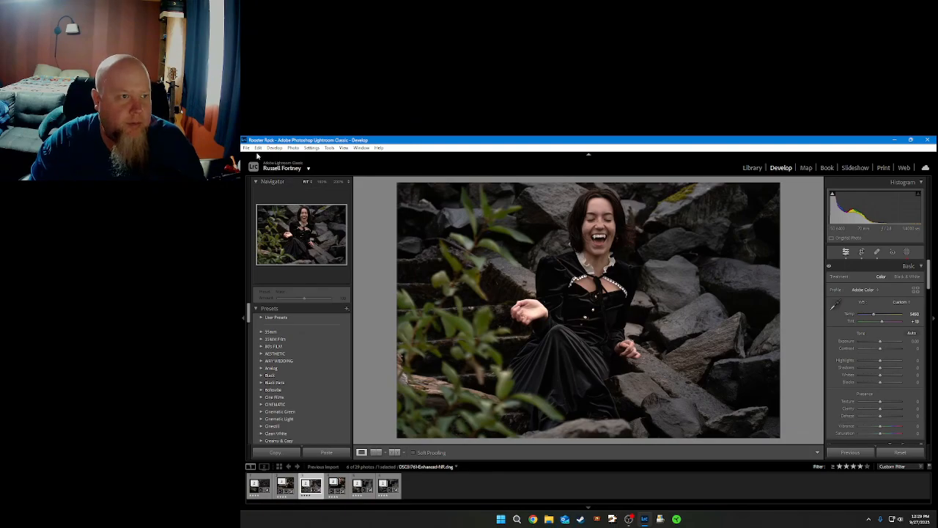
Export the finished photo of the laughing woman with the Threads export preset
left_click(247, 148)
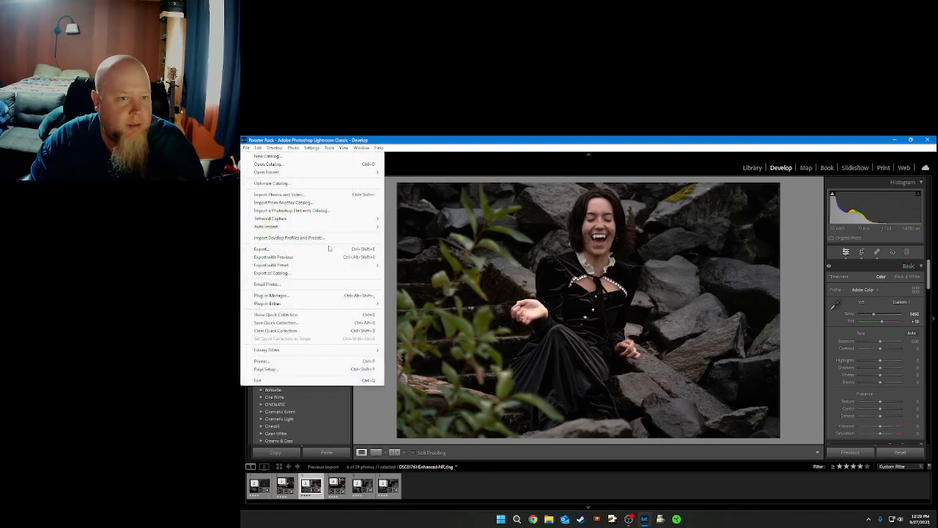
mouse_move(368, 268)
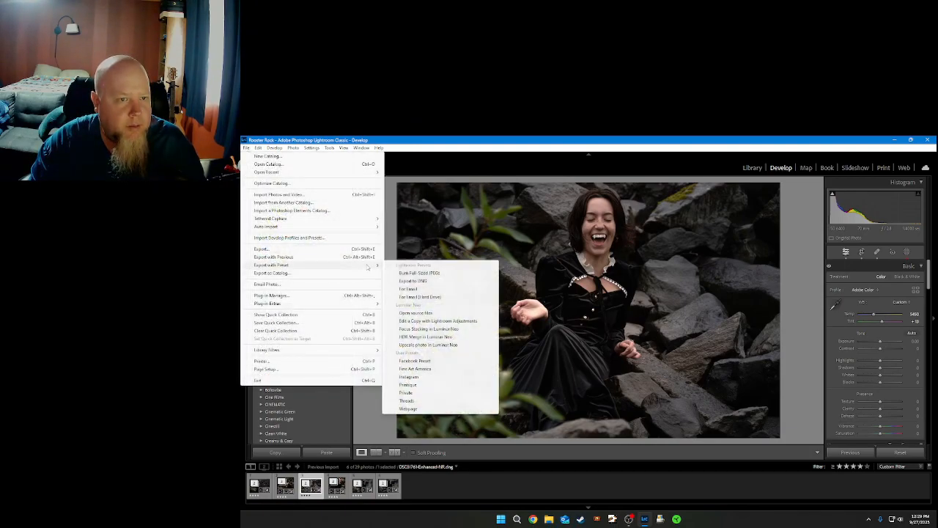
left_click(425, 401)
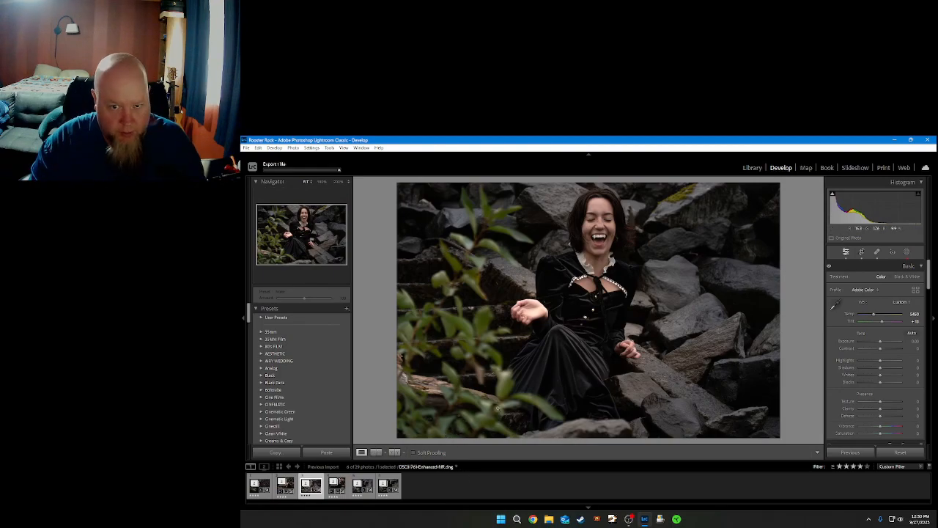
Crop the laughing woman's photo to a 1 x 1 aspect ratio and reposition the image within the square frame
left_click(862, 253)
left_click(897, 280)
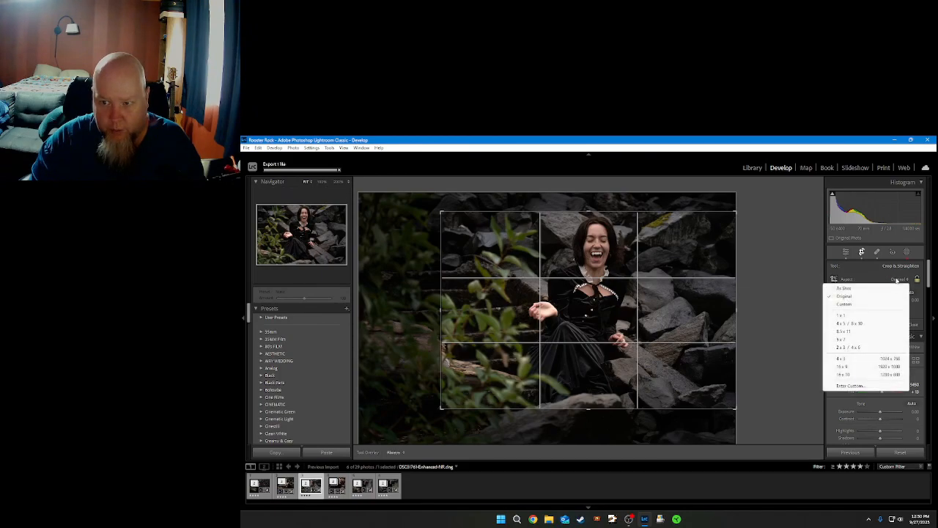
left_click(865, 320)
left_click_drag(614, 325, 636, 329)
left_click(913, 324)
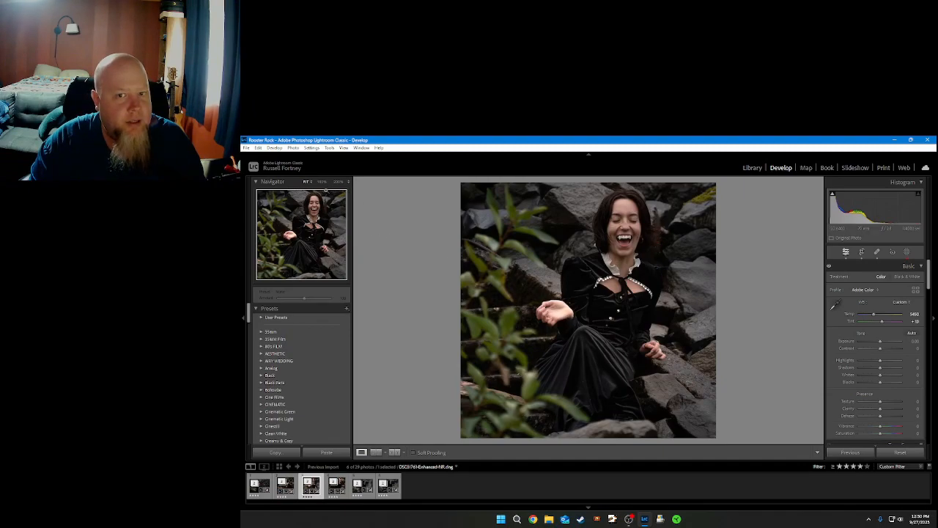
Export the square crop of the laughing woman with the Instagram export preset
left_click(246, 148)
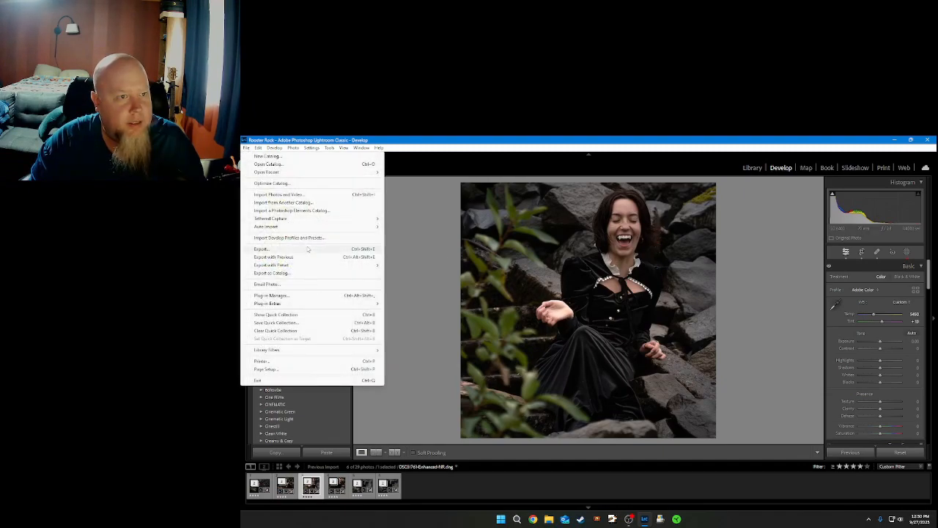
mouse_move(376, 269)
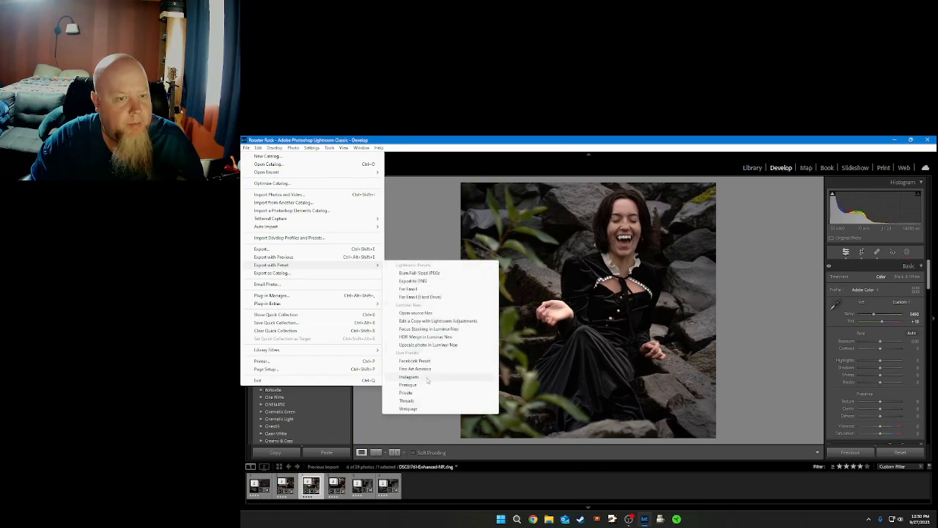
left_click(427, 378)
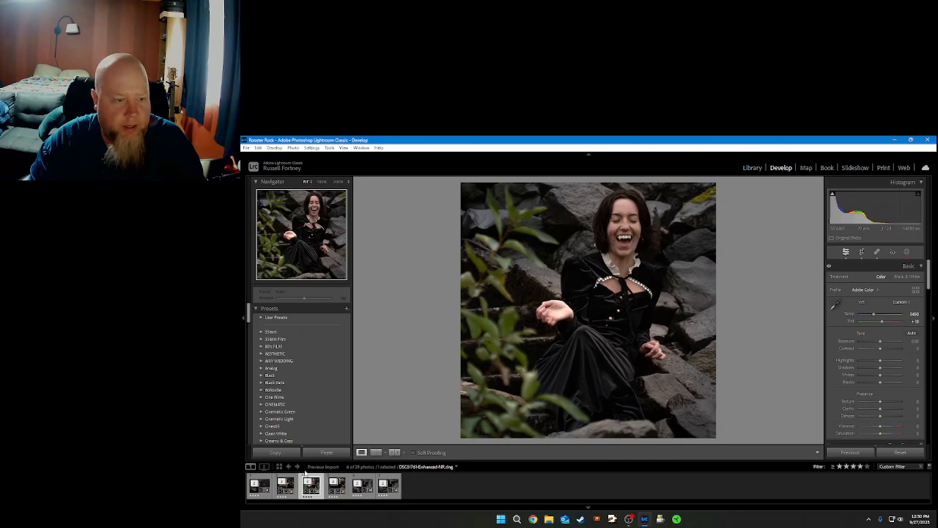
Open the photo of the woman seated beside the evergreen and sample its white balance from her white collar
left_click(356, 490)
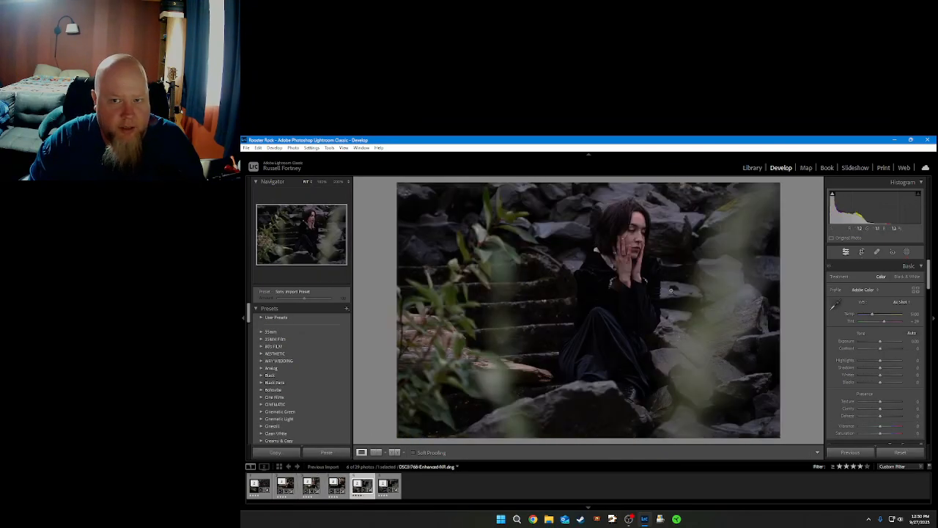
left_click(383, 490)
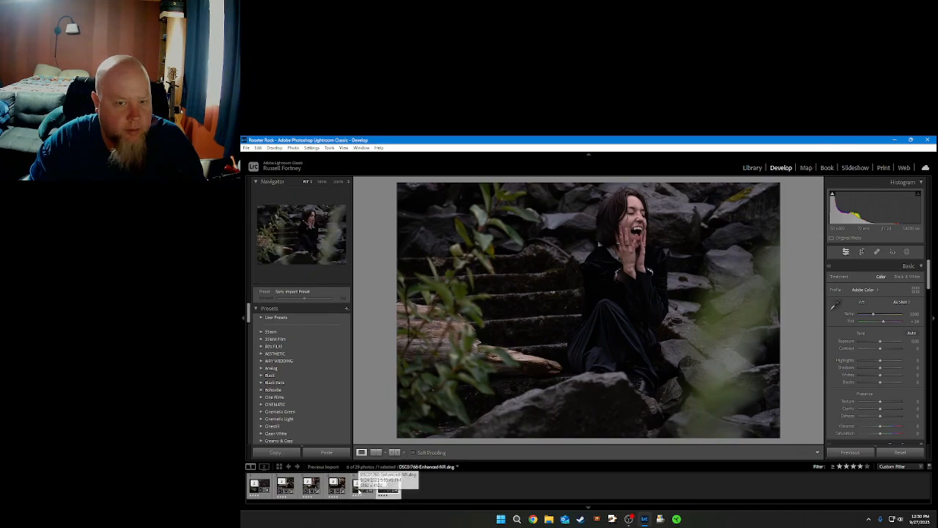
left_click(358, 490)
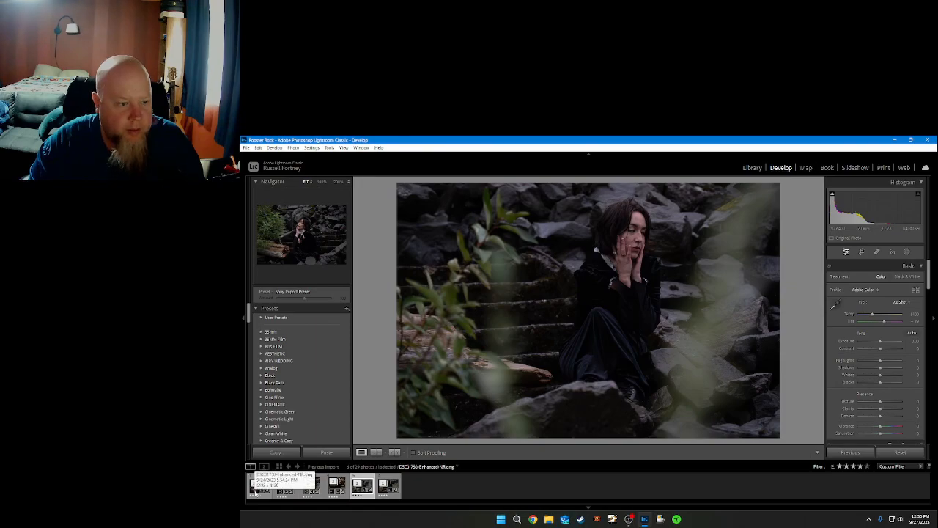
left_click(255, 490)
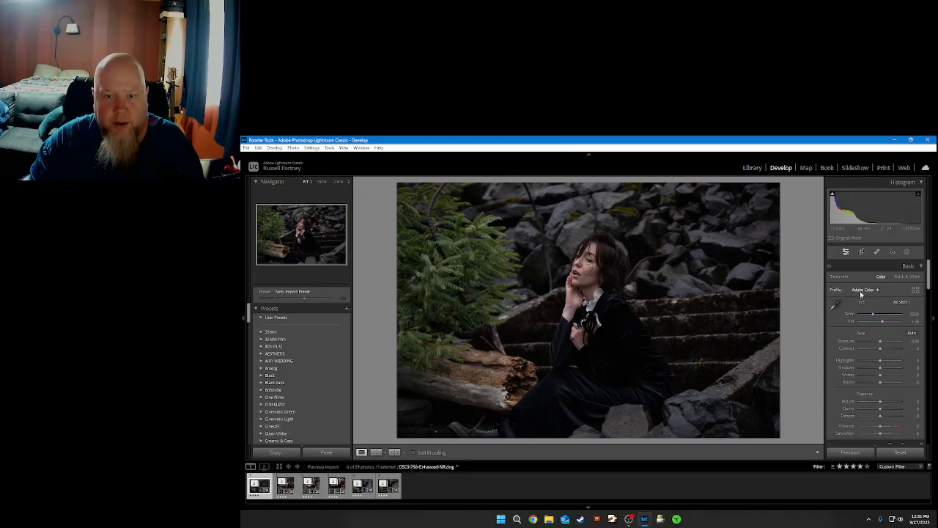
left_click(834, 303)
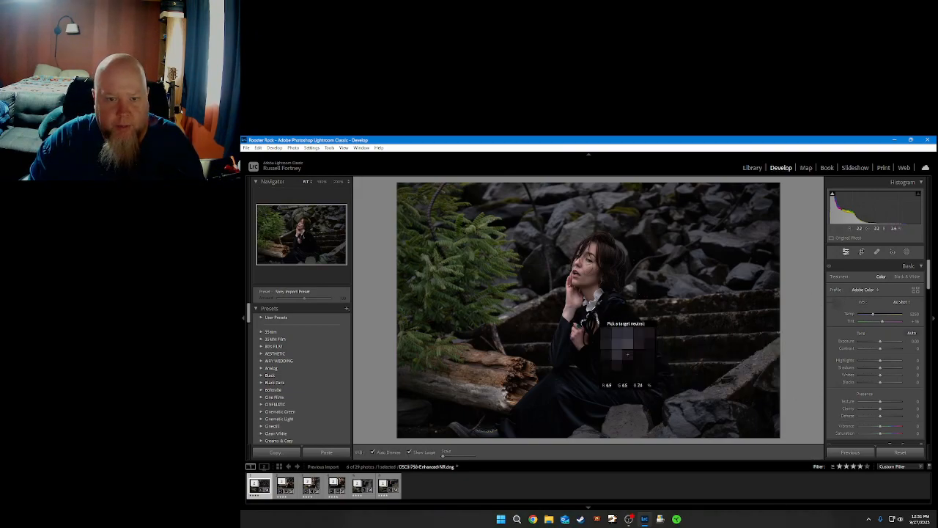
left_click(595, 313)
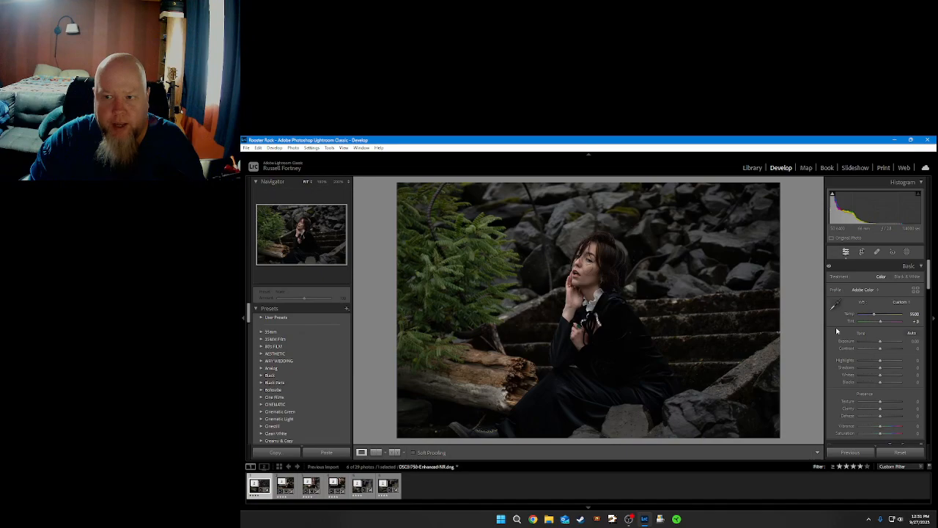
Create separate person masks for facial skin, body skin, eyebrows, eye sclera, iris and pupil, lips, teeth, hair and clothes
left_click(905, 253)
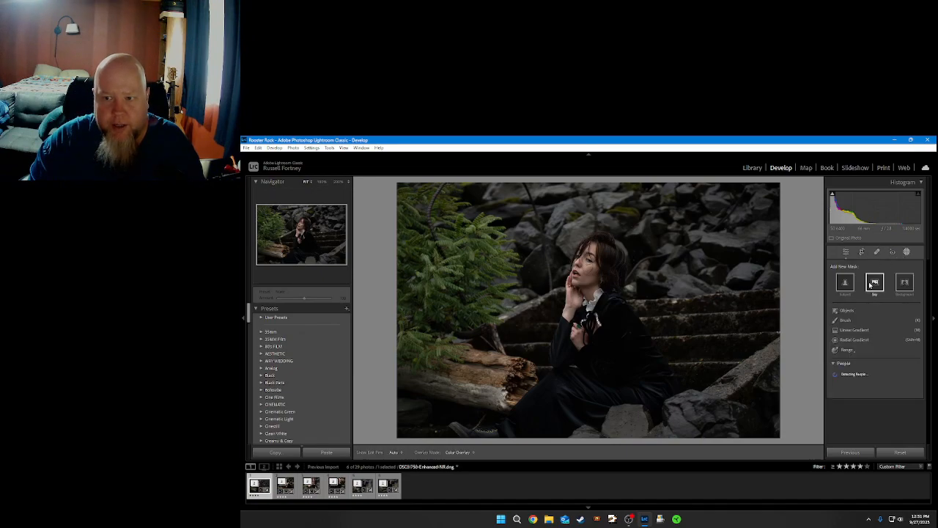
left_click(839, 380)
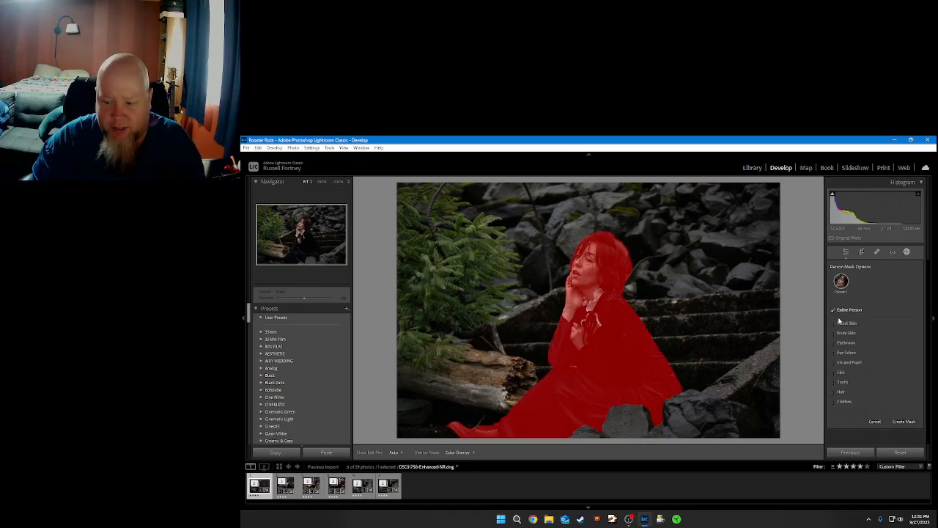
left_click(839, 323)
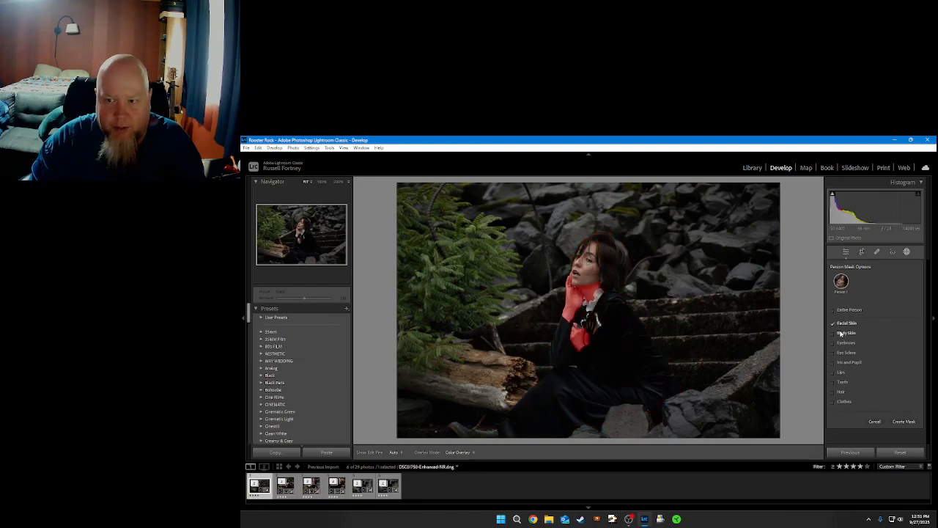
left_click(839, 332)
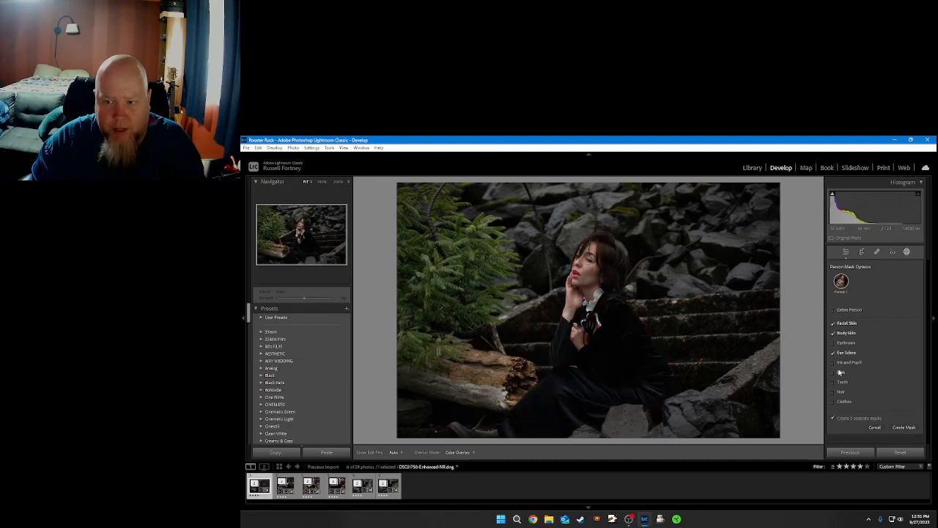
left_click(838, 364)
left_click(838, 343)
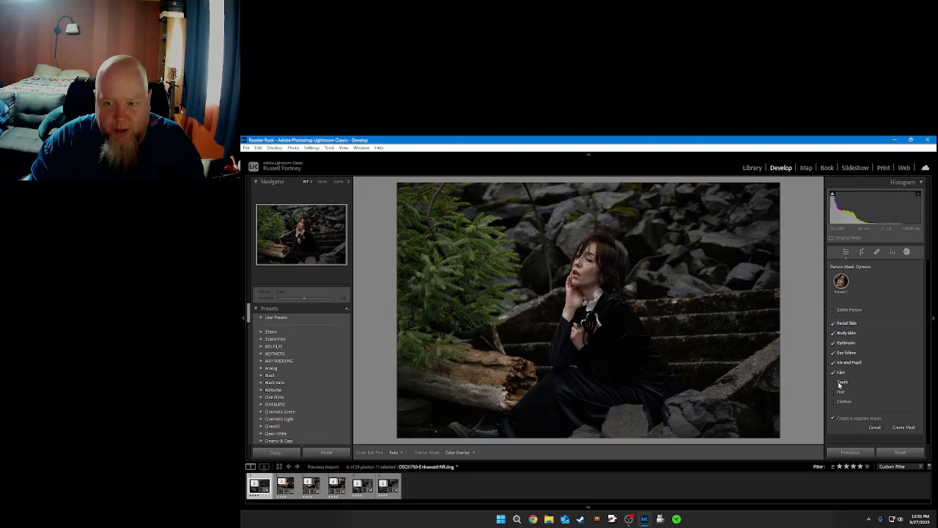
left_click(840, 392)
left_click(840, 402)
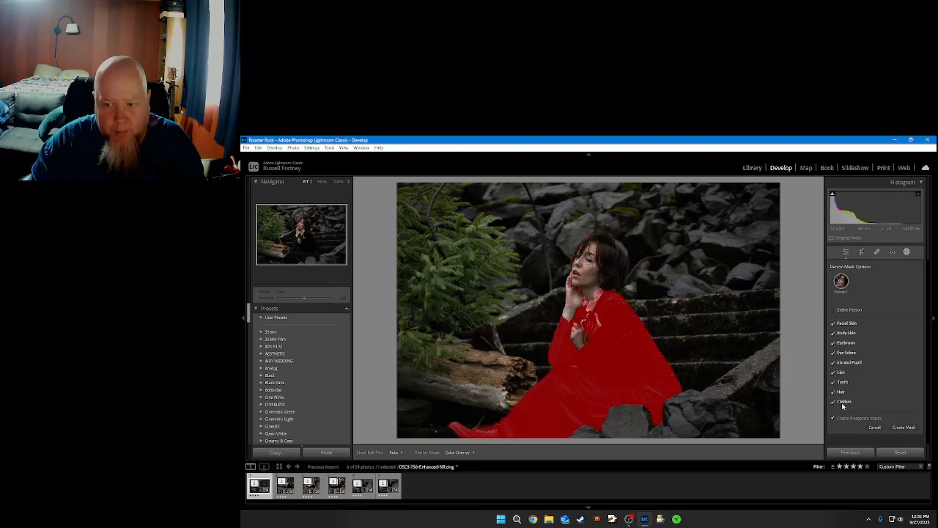
left_click(903, 427)
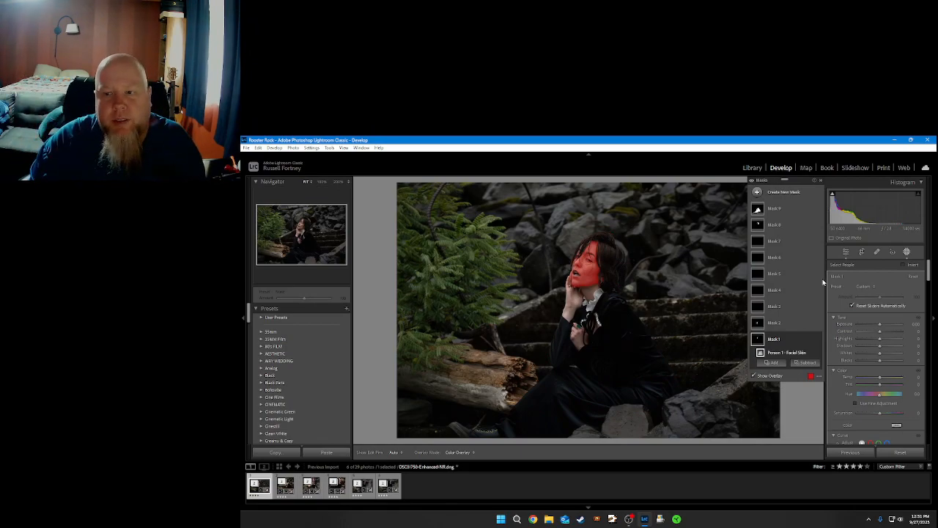
Apply the KD Portraits - Soft Skin preset to the facial skin mask and compare the face with the mask off and on
left_click(862, 288)
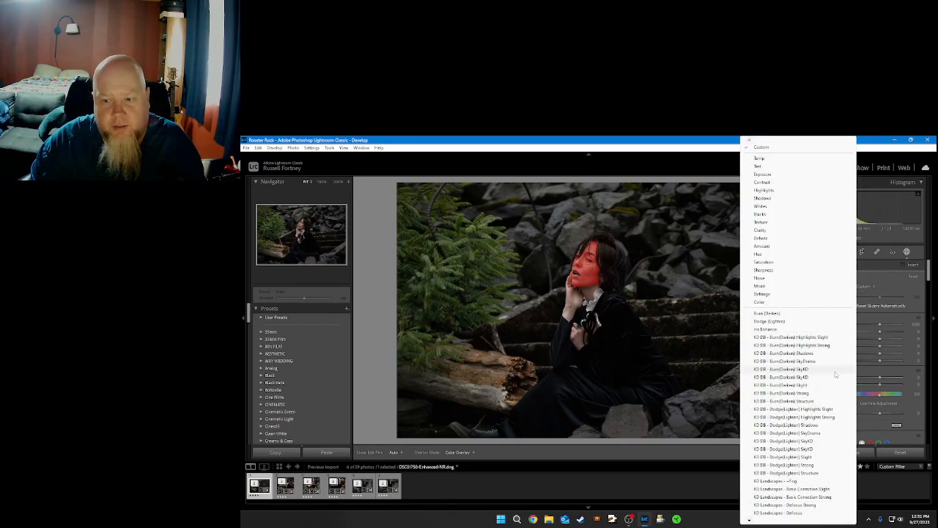
mouse_move(774, 522)
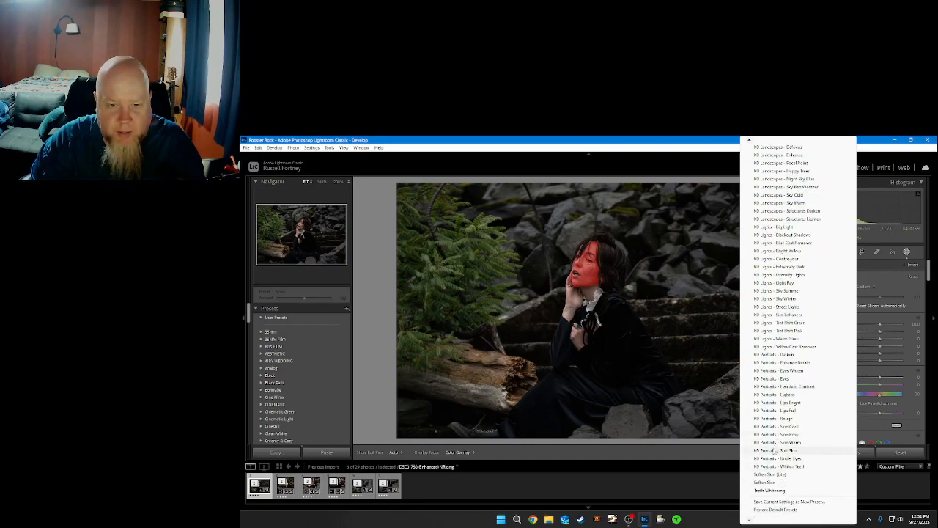
left_click(776, 450)
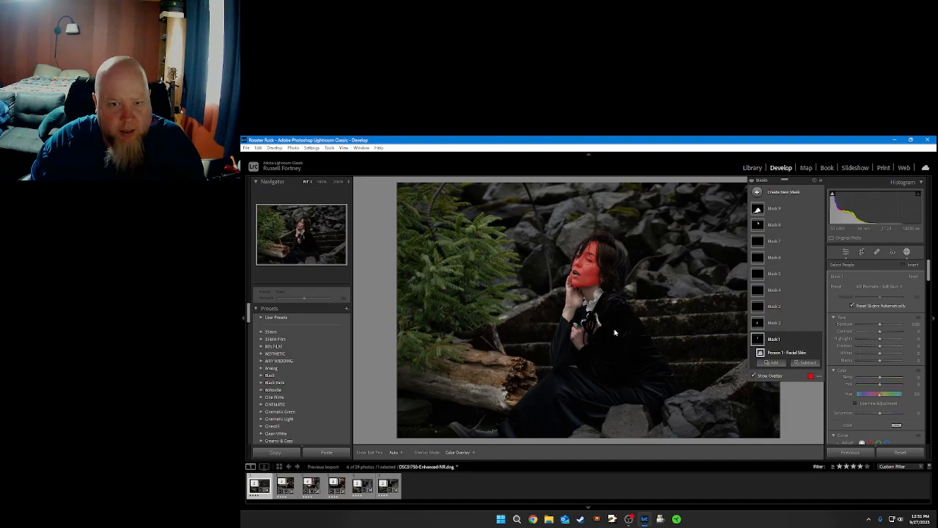
left_click(759, 376)
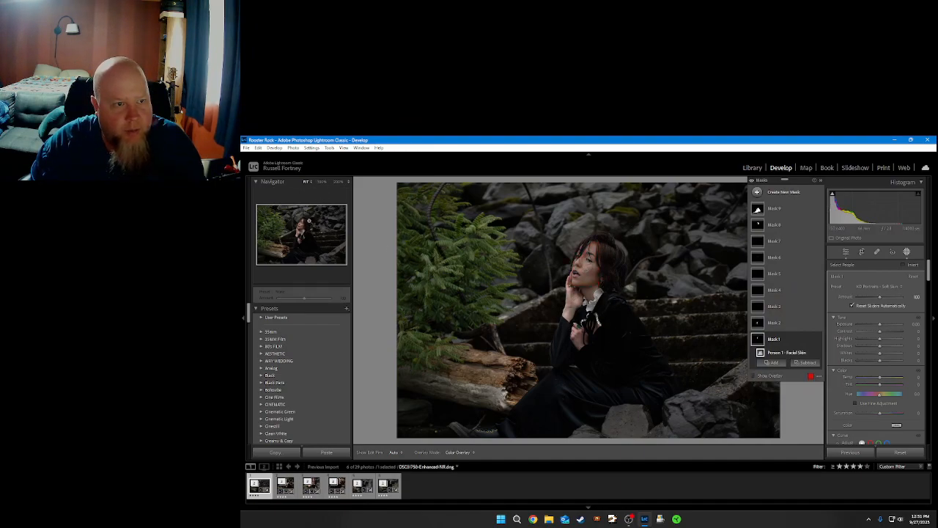
left_click(298, 226)
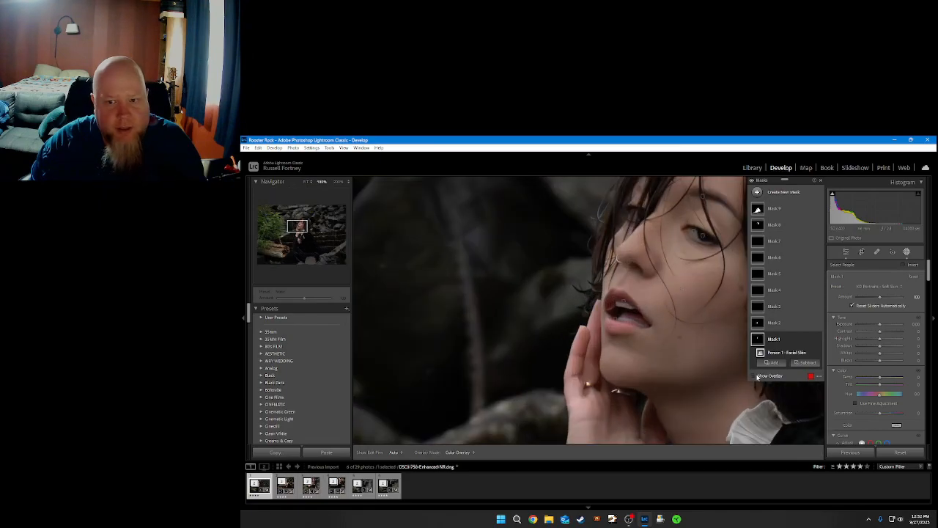
left_click(817, 340)
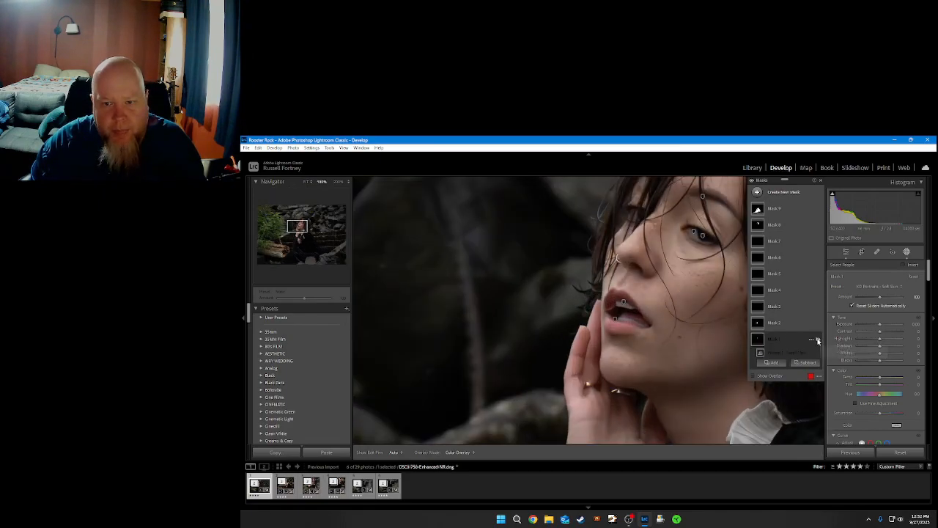
left_click(817, 340)
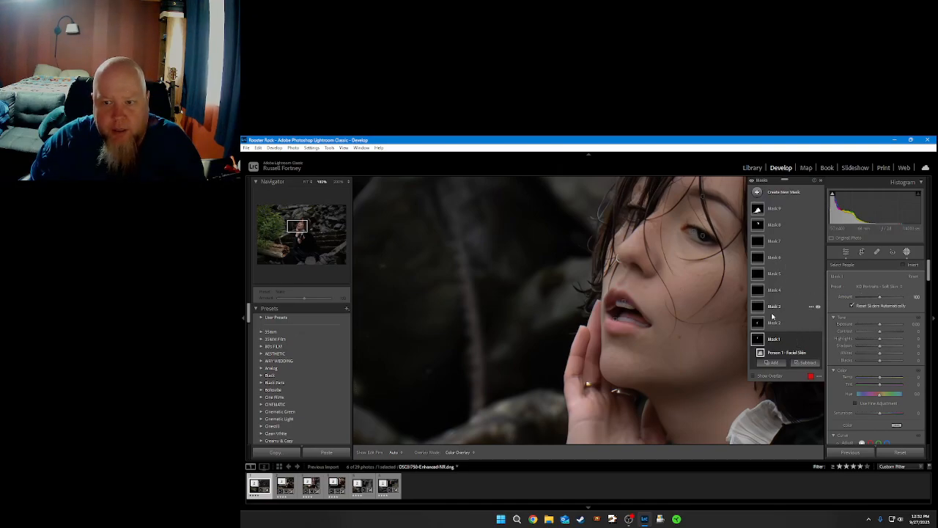
Apply the KD Portraits - Soft Skin preset to the body skin mask and check the hand and face at 100%
left_click(775, 323)
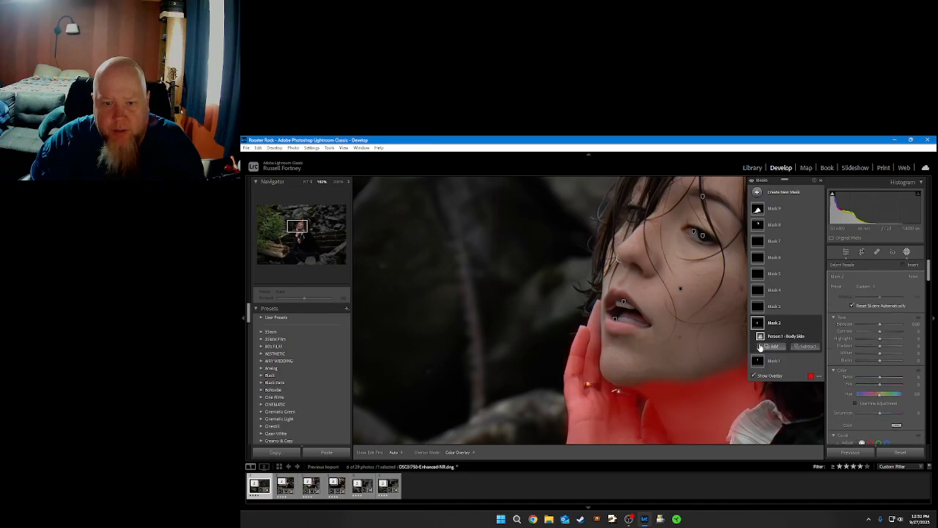
left_click(862, 288)
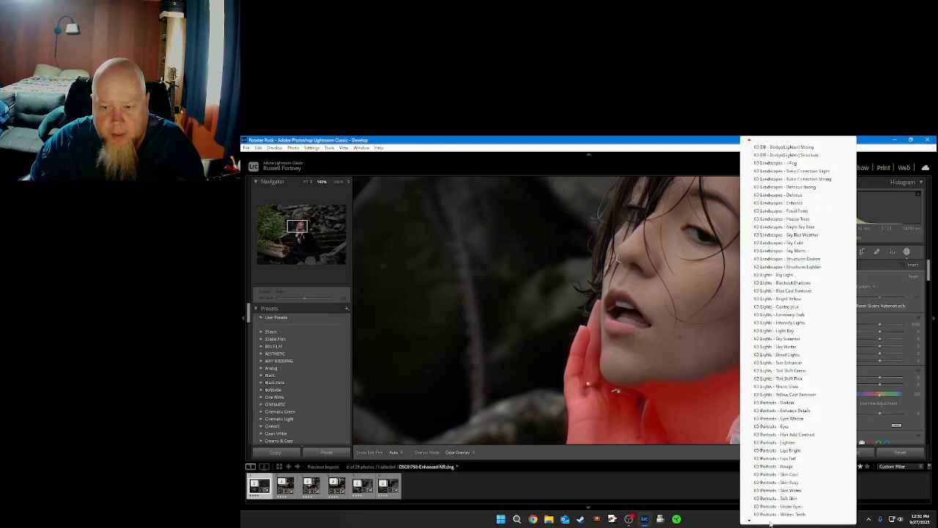
left_click(781, 458)
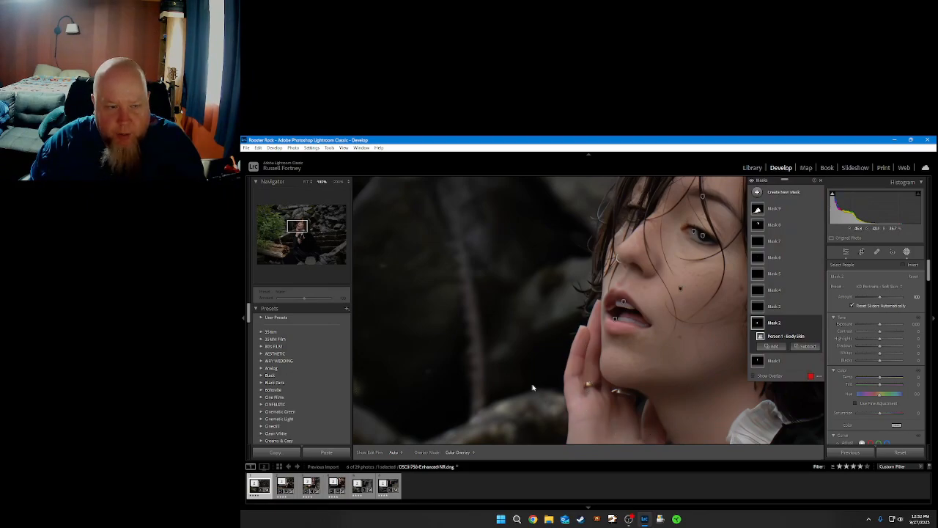
left_click(294, 235)
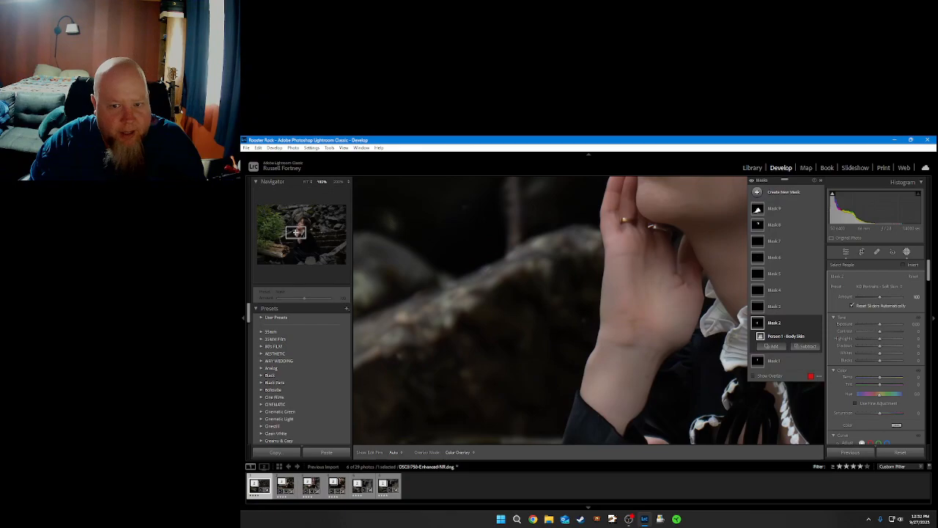
left_click(296, 223)
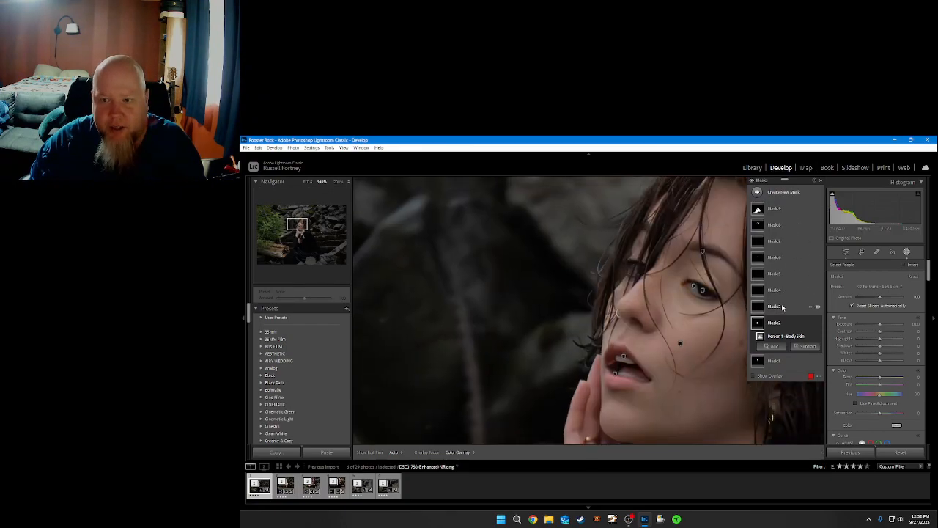
Apply the KD Portraits - Hair Add Contrast preset to the eyebrows mask
left_click(782, 307)
left_click(867, 286)
mouse_move(781, 520)
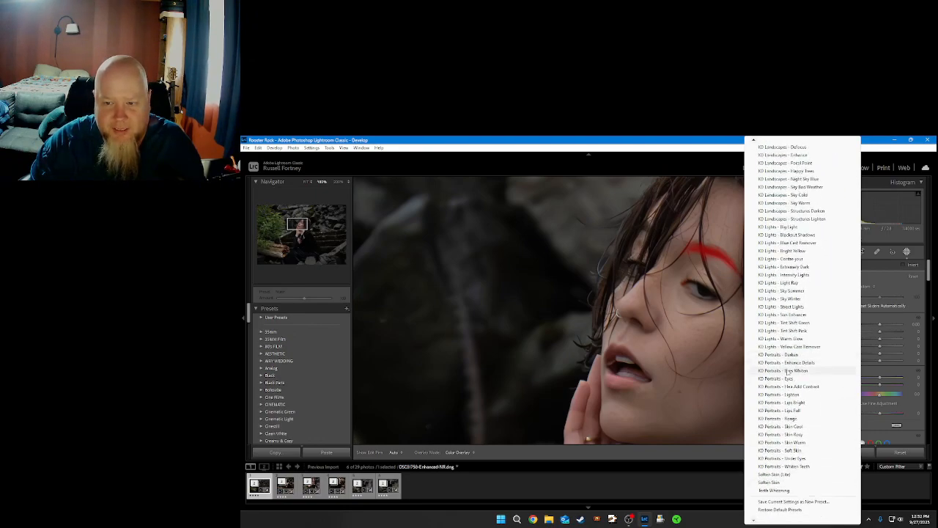
left_click(791, 386)
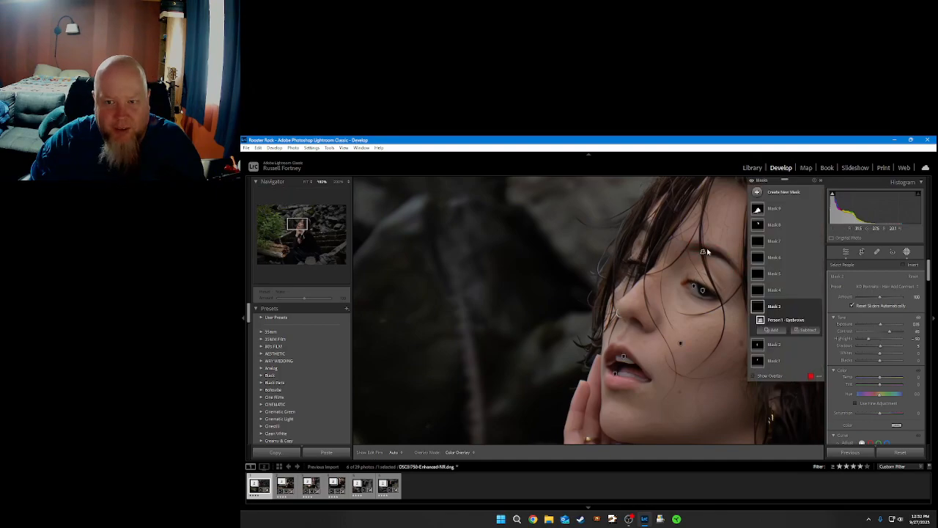
Apply the KD Portraits - Eyes Whiten preset to the eye sclera mask and compare the eye with the mask off and on
left_click(790, 292)
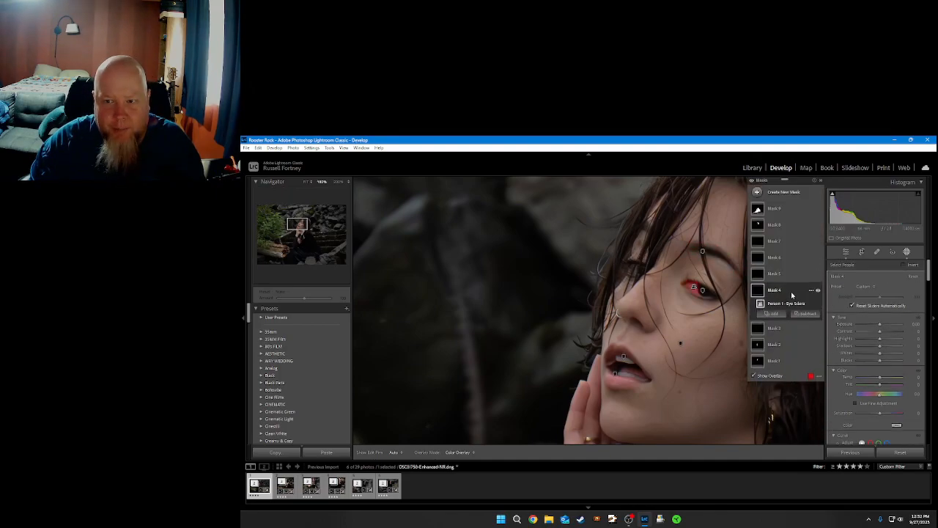
left_click(862, 286)
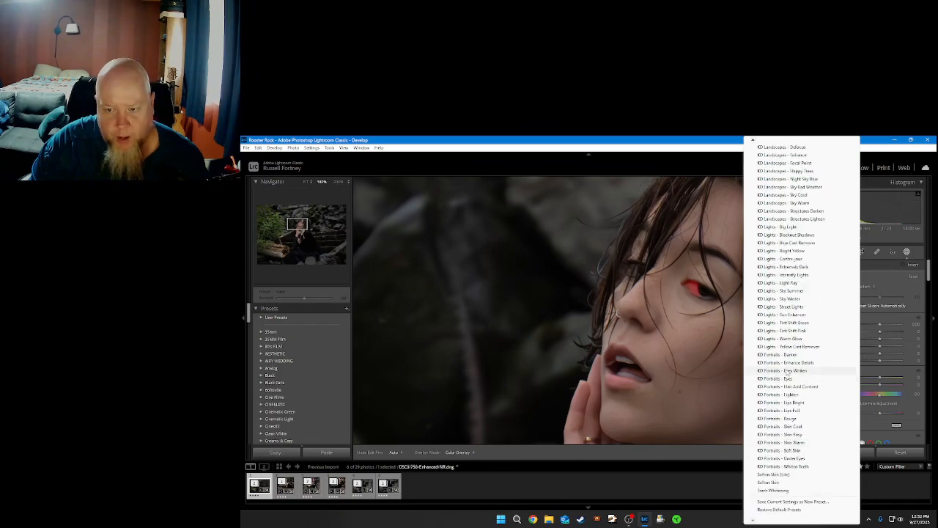
left_click(788, 371)
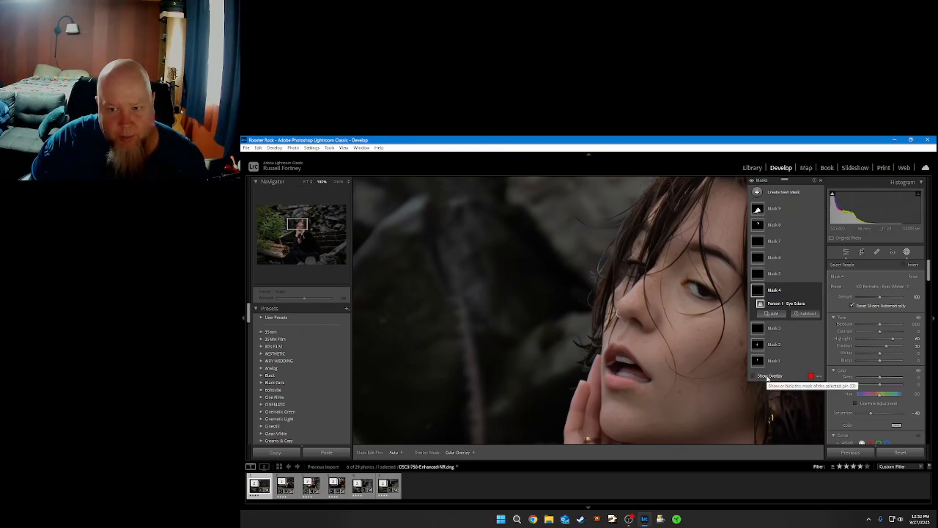
left_click(817, 291)
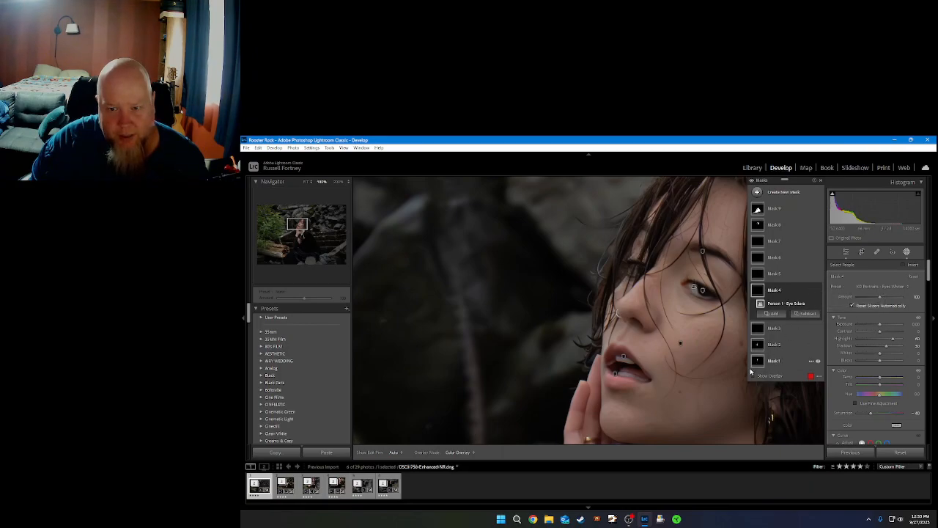
Apply the KD Portraits - Eyes preset to the iris and pupil mask, hide the overlay and compare the eye with the mask off and on
left_click(794, 275)
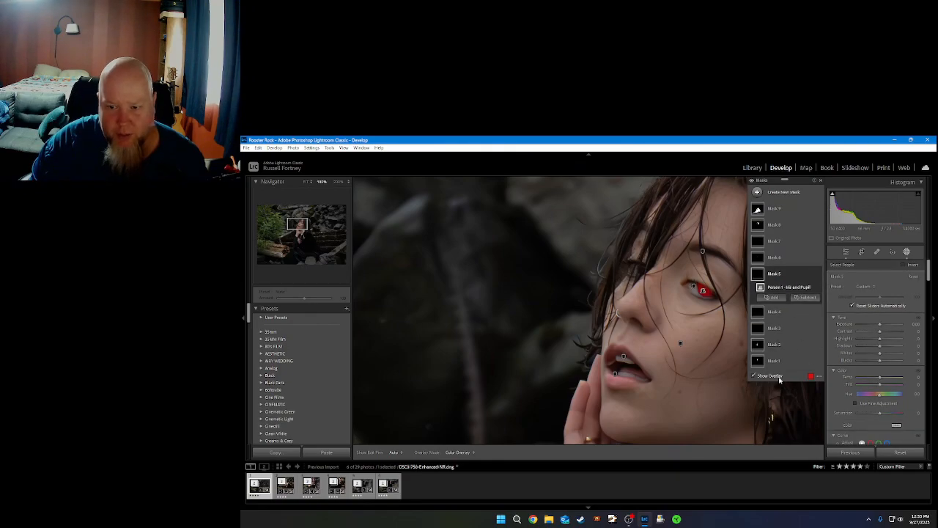
left_click(864, 286)
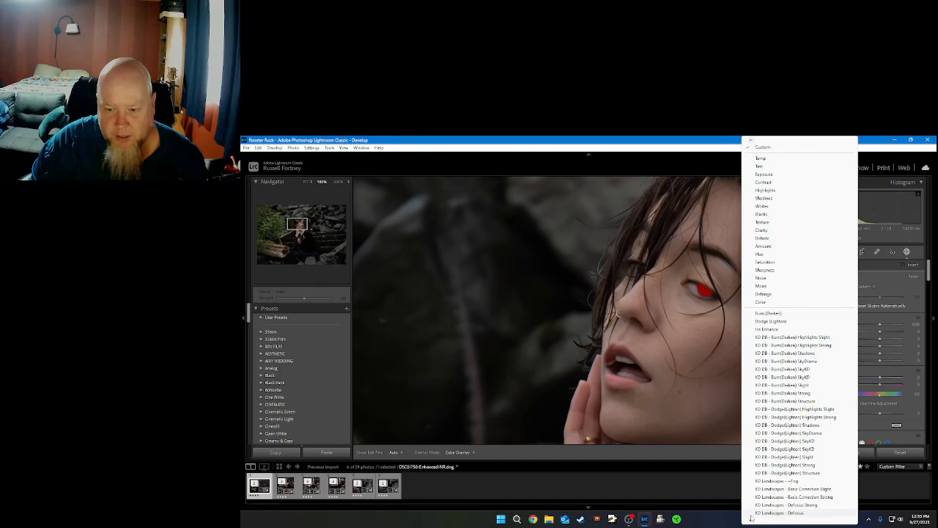
mouse_move(751, 520)
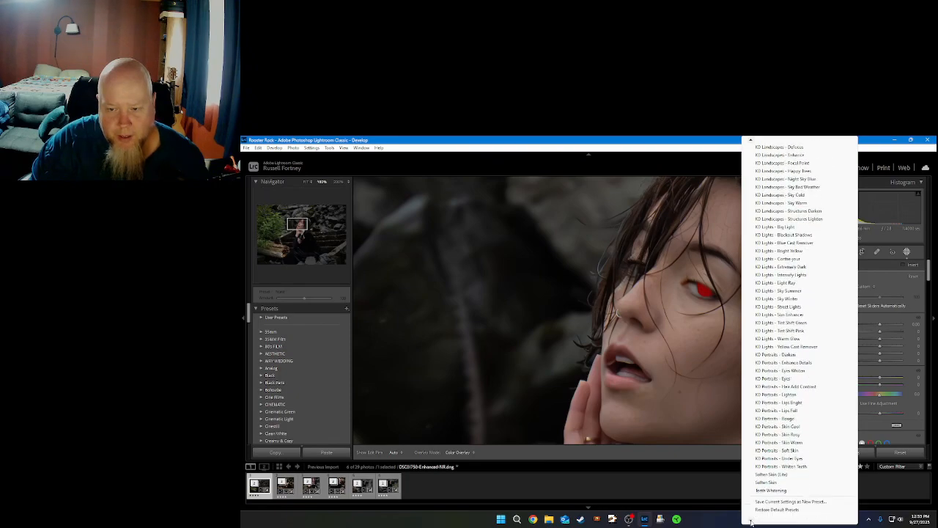
left_click(815, 378)
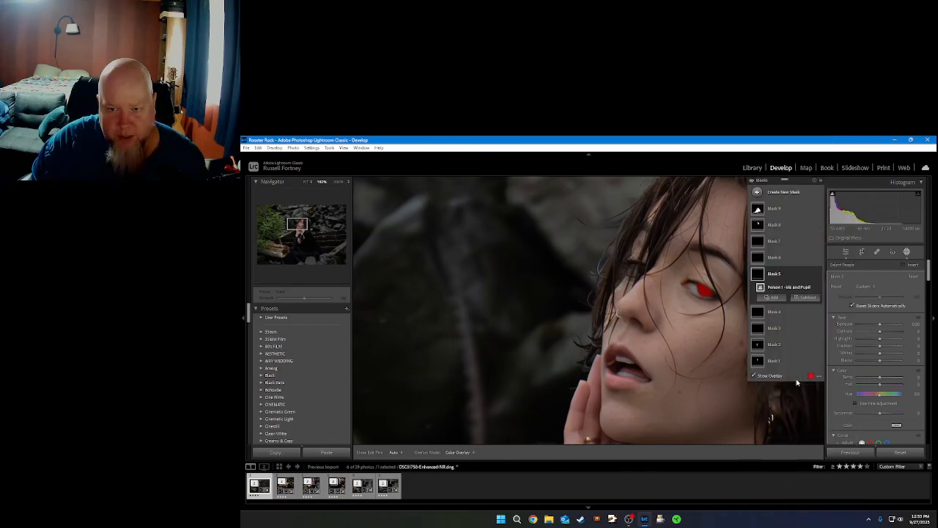
left_click(765, 374)
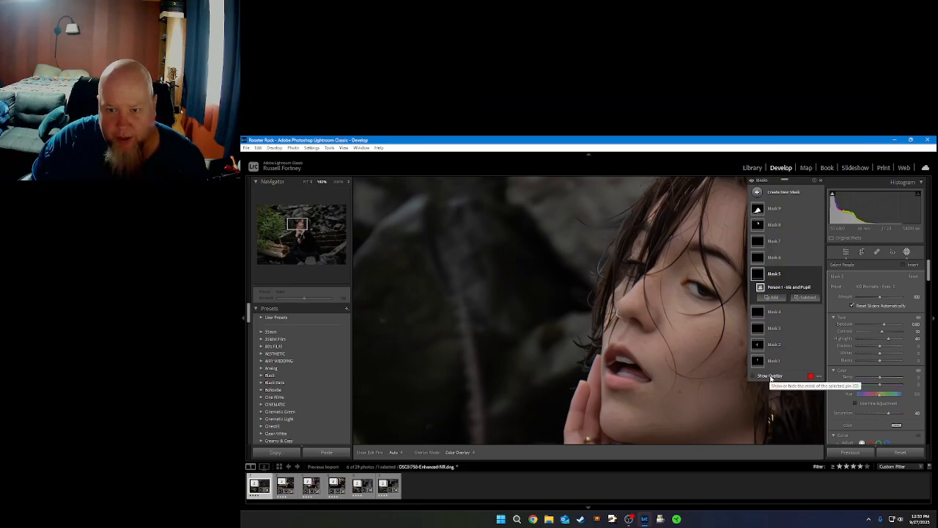
left_click(818, 275)
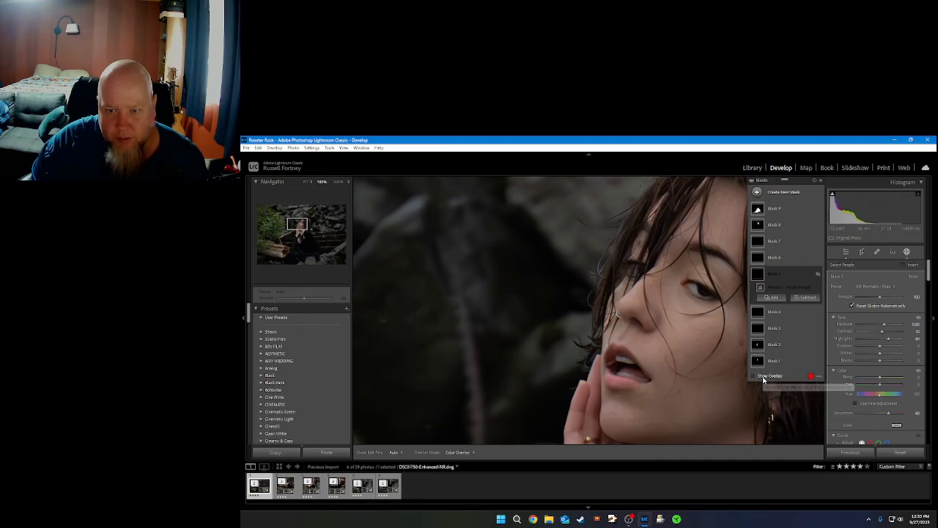
left_click(818, 276)
left_click(819, 276)
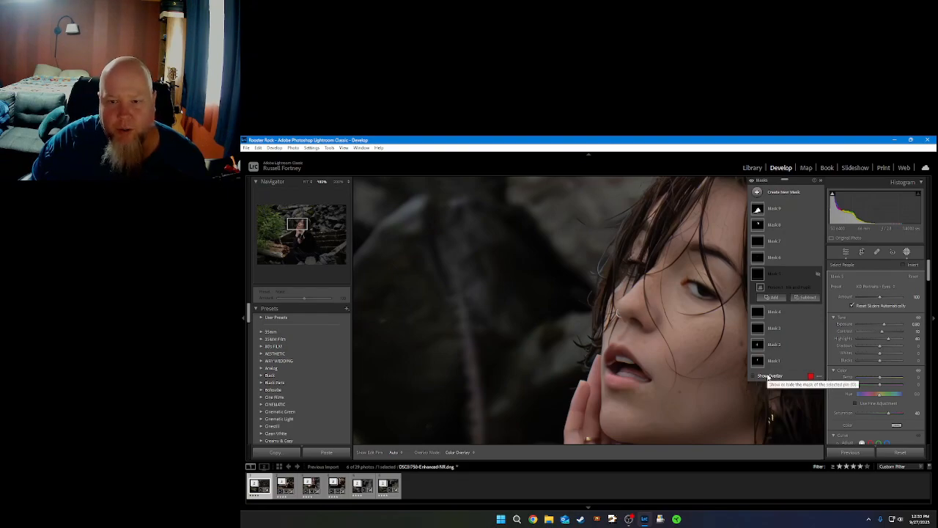
left_click(817, 275)
left_click(817, 276)
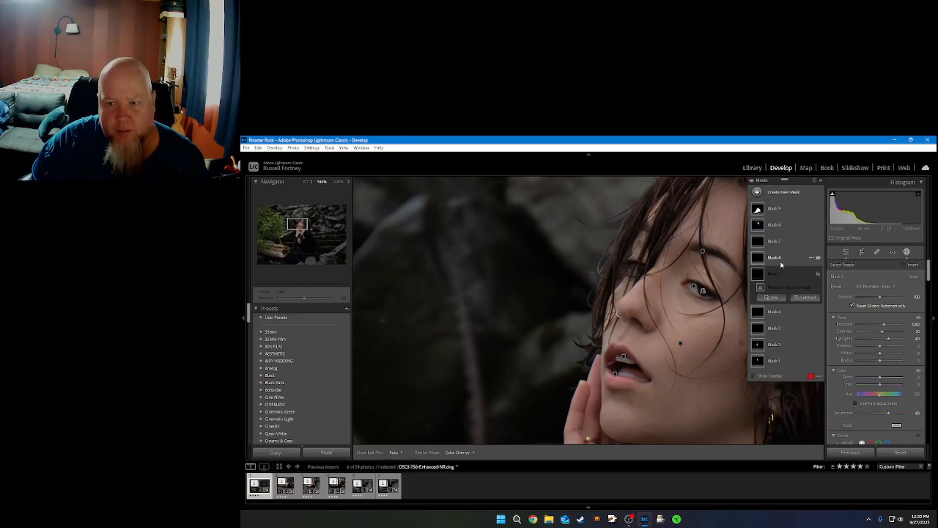
left_click(817, 274)
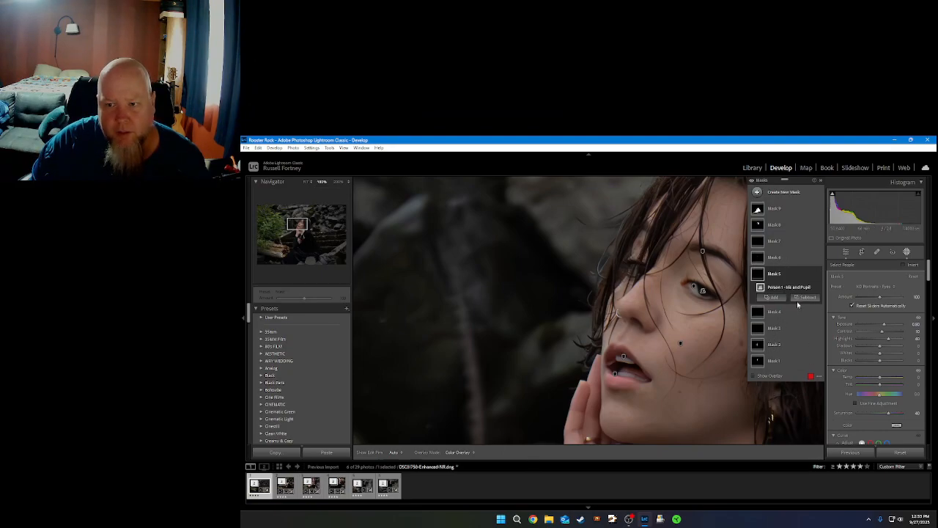
Apply the KD Portraits - Lips Full preset to the lips mask and compare the lips with the mask off and on
left_click(790, 258)
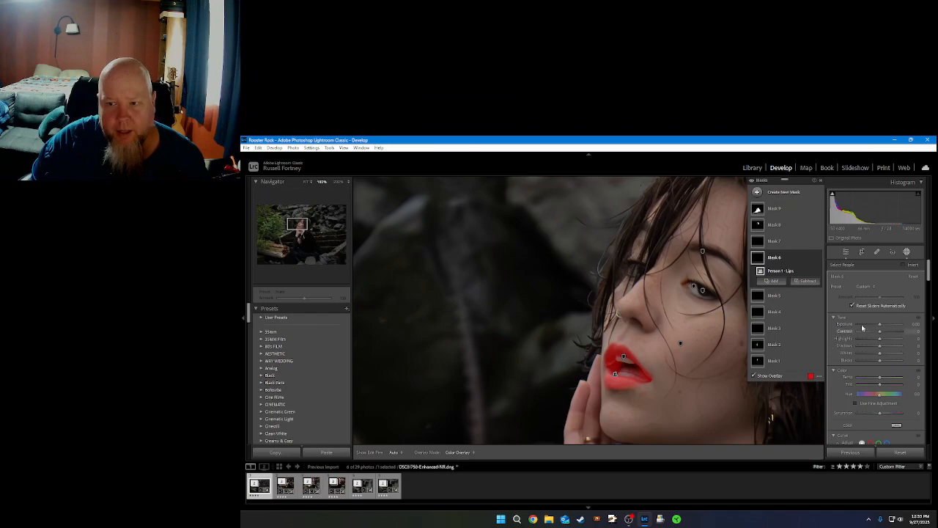
left_click(865, 286)
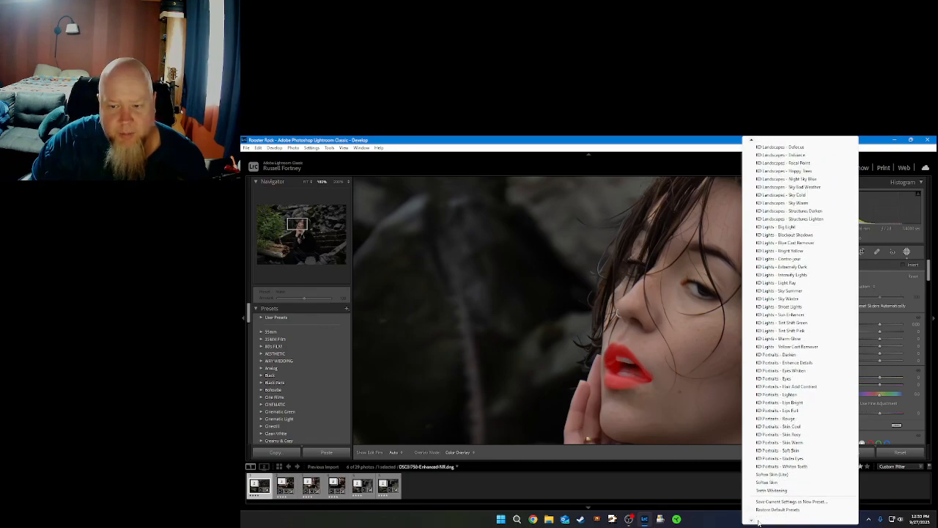
left_click(794, 411)
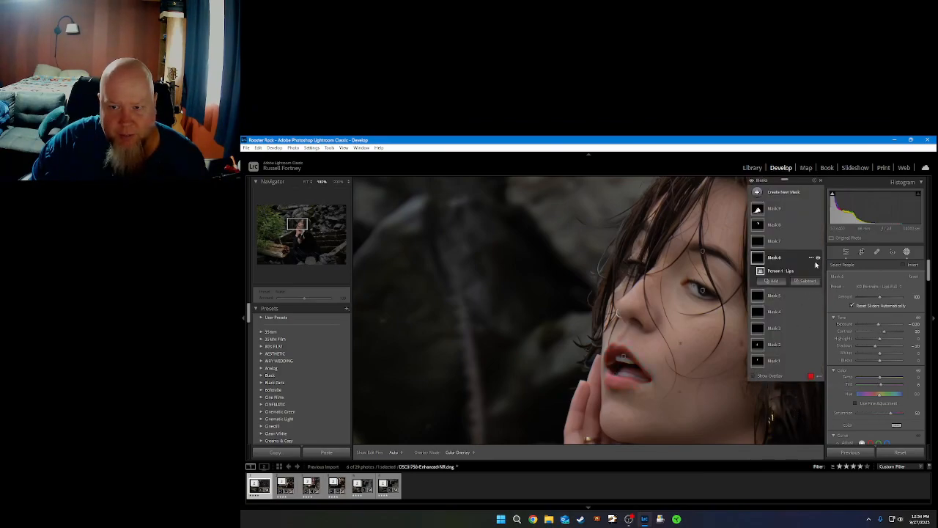
left_click(817, 258)
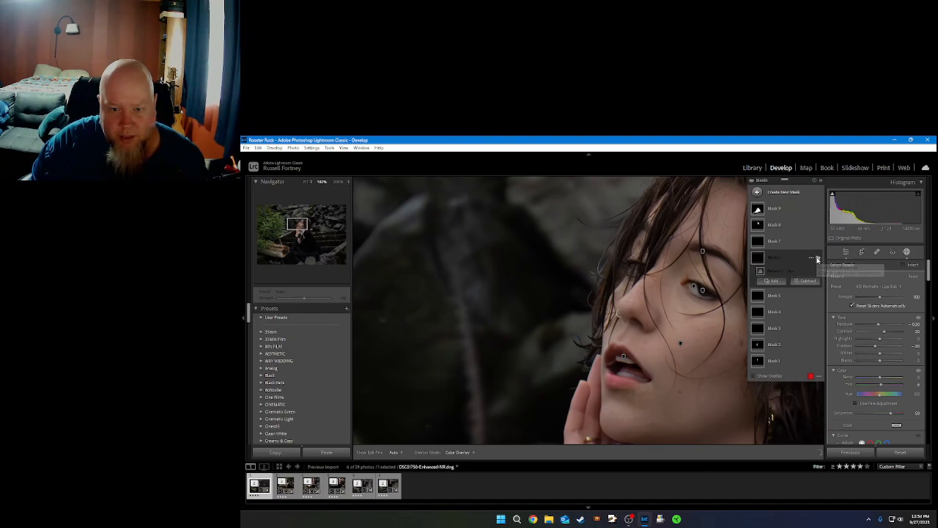
left_click(819, 258)
left_click(819, 258)
left_click(818, 258)
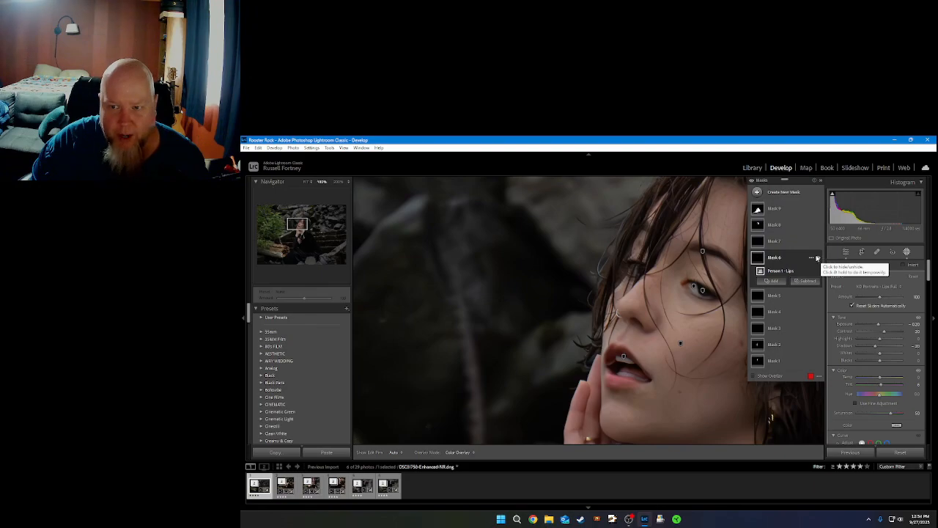
left_click(819, 258)
left_click(818, 258)
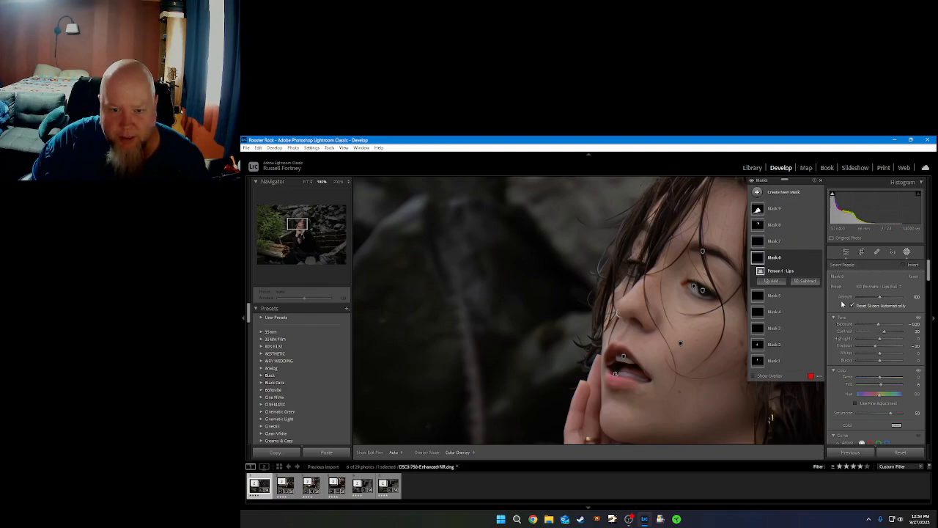
left_click(818, 258)
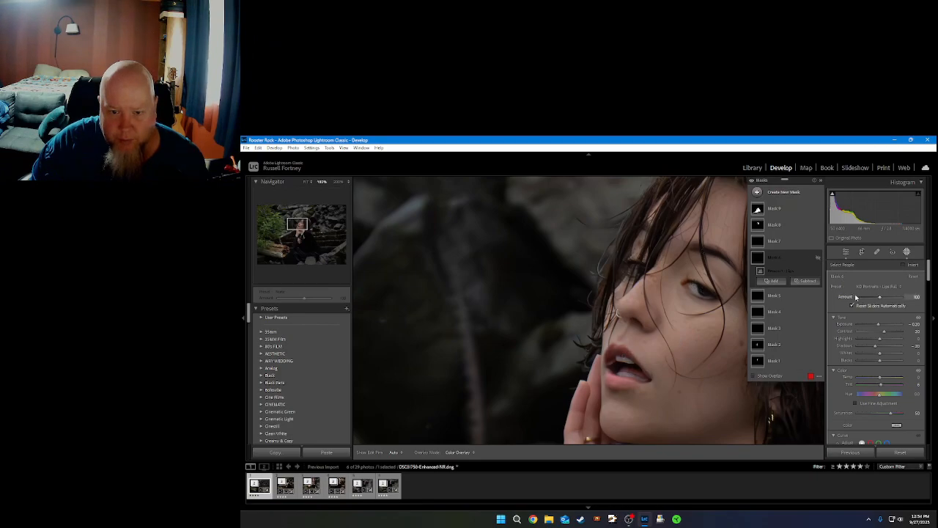
left_click(818, 258)
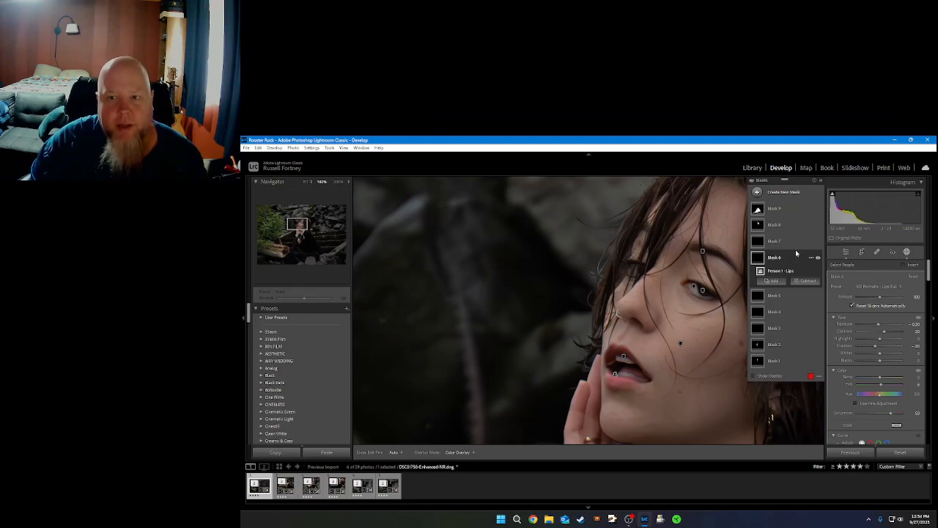
Apply the Teeth Whitening preset to the teeth mask and hide the mask overlay
left_click(796, 243)
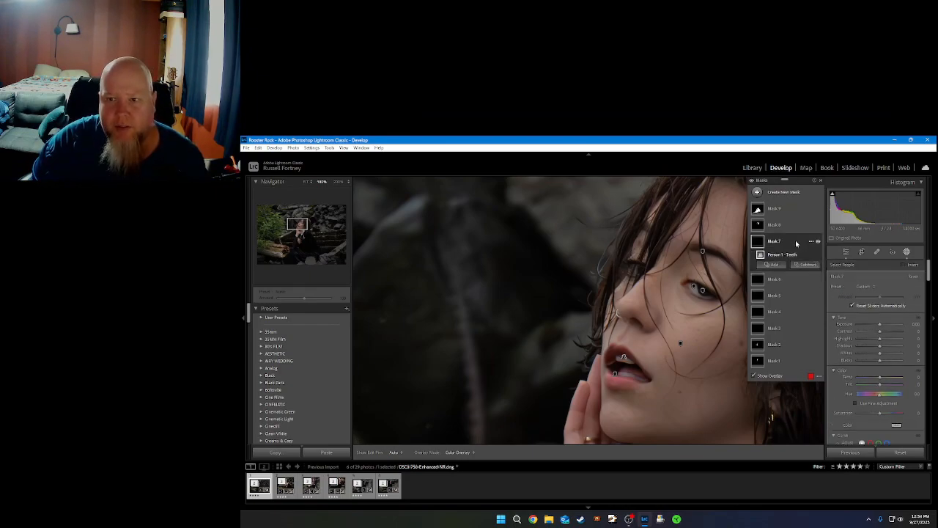
left_click(856, 289)
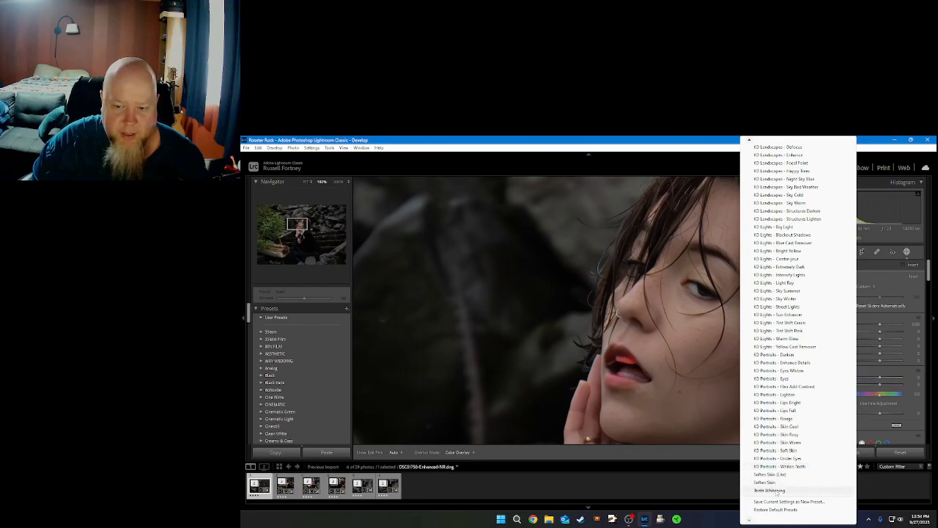
left_click(776, 492)
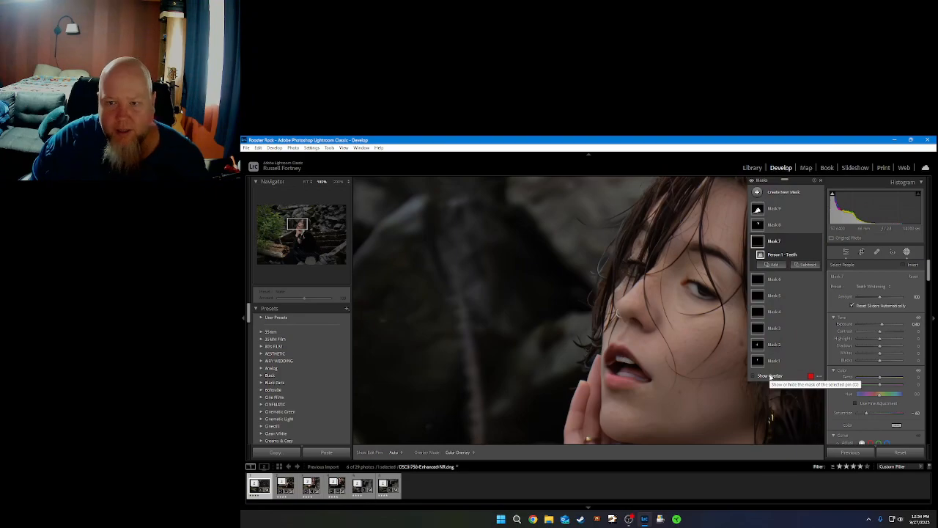
left_click(770, 375)
Apply the KD Portraits - Hair Add Contrast preset to the hair mask
left_click(773, 224)
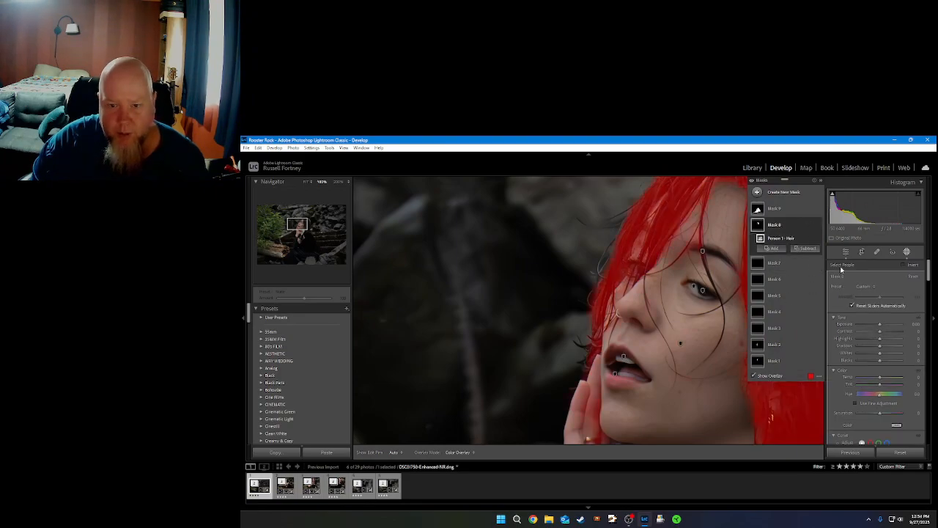
left_click(866, 287)
scroll(770, 513, "down", 3)
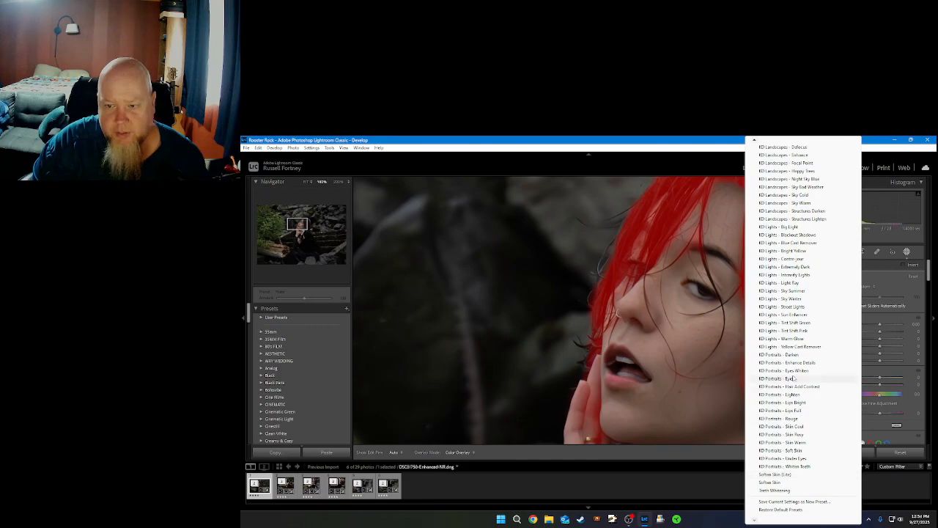
left_click(818, 386)
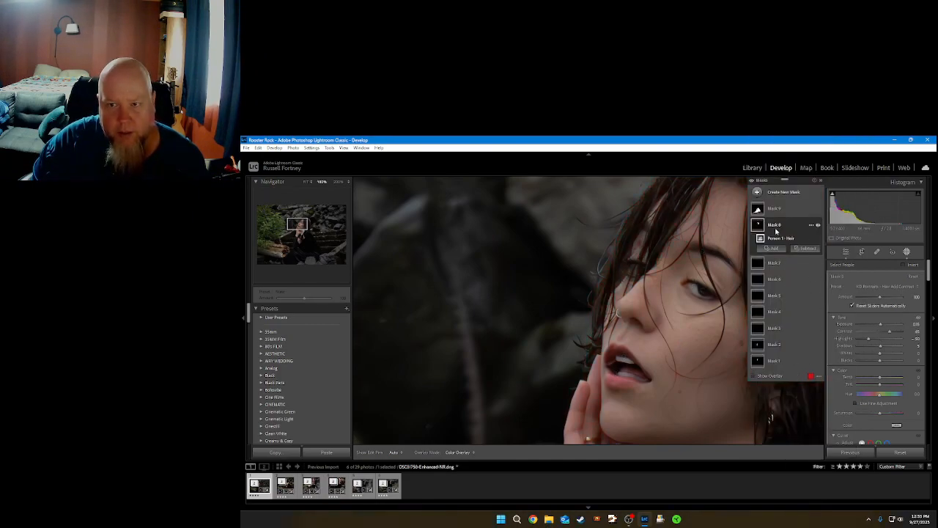
Apply the KD Portraits - Enhance Details preset to the clothes mask and compare the whole photo with the mask off and on
left_click(787, 208)
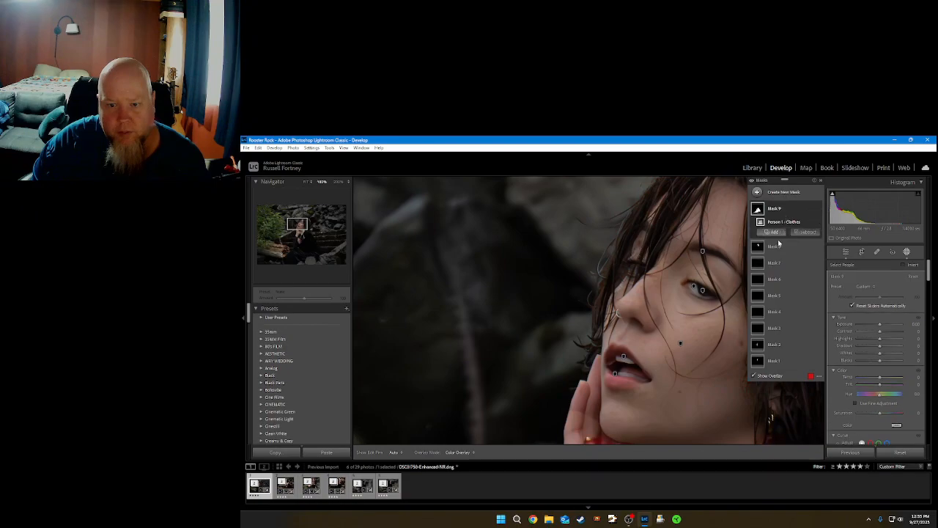
left_click(306, 238)
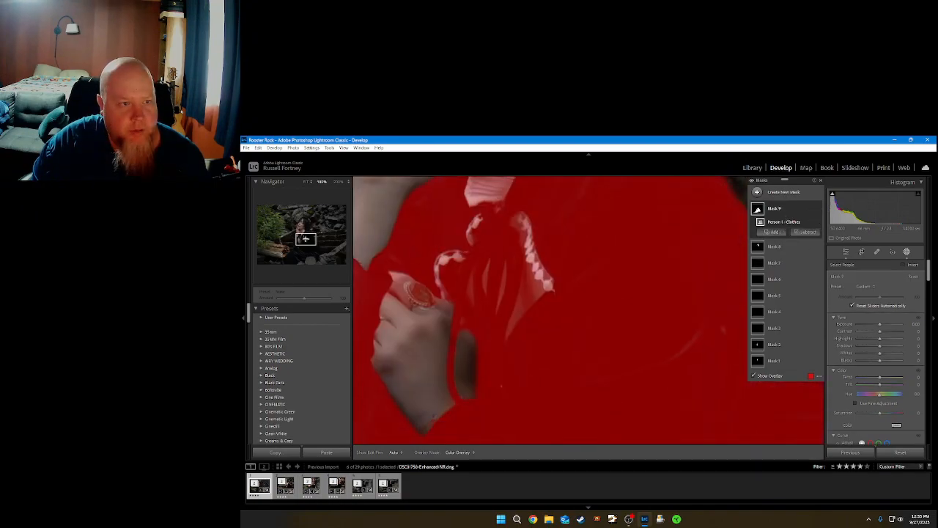
left_click(306, 181)
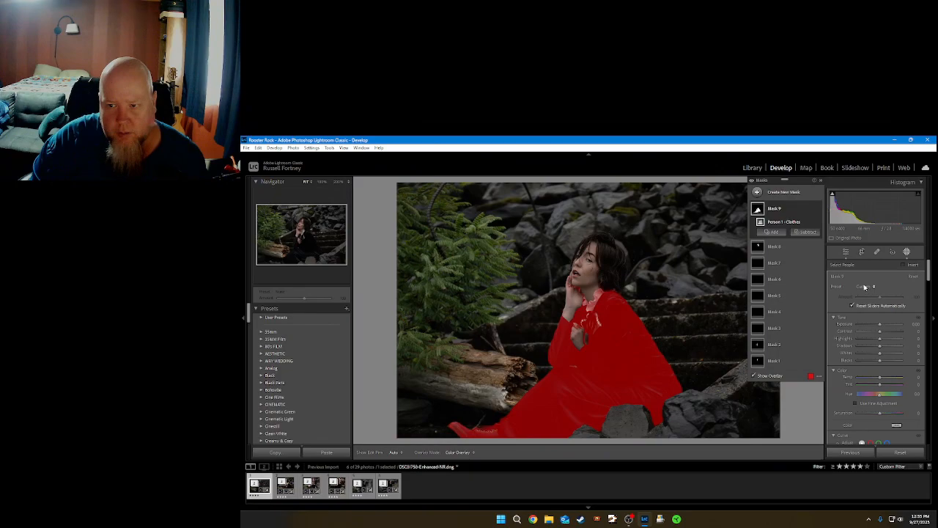
left_click(865, 287)
scroll(777, 513, "down", 2)
scroll(777, 513, "down", 6)
scroll(776, 513, "down", 6)
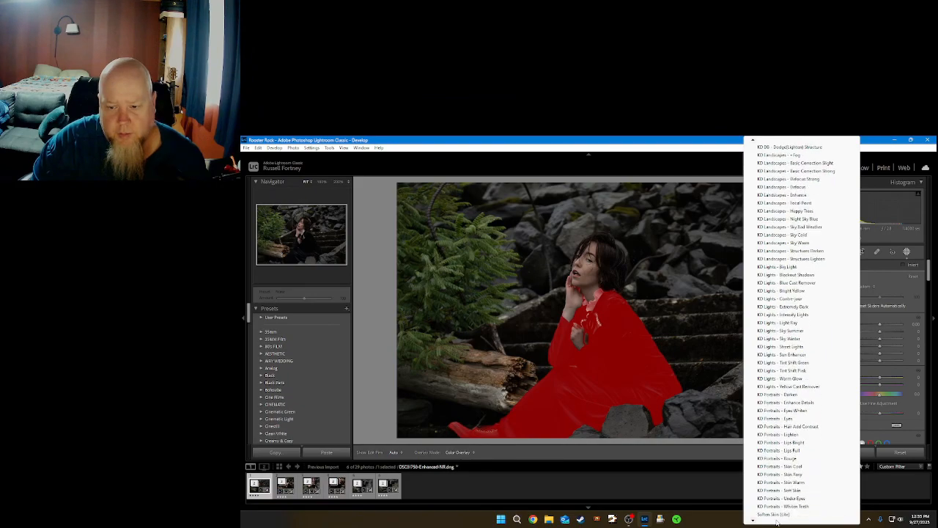
scroll(777, 517, "down", 2)
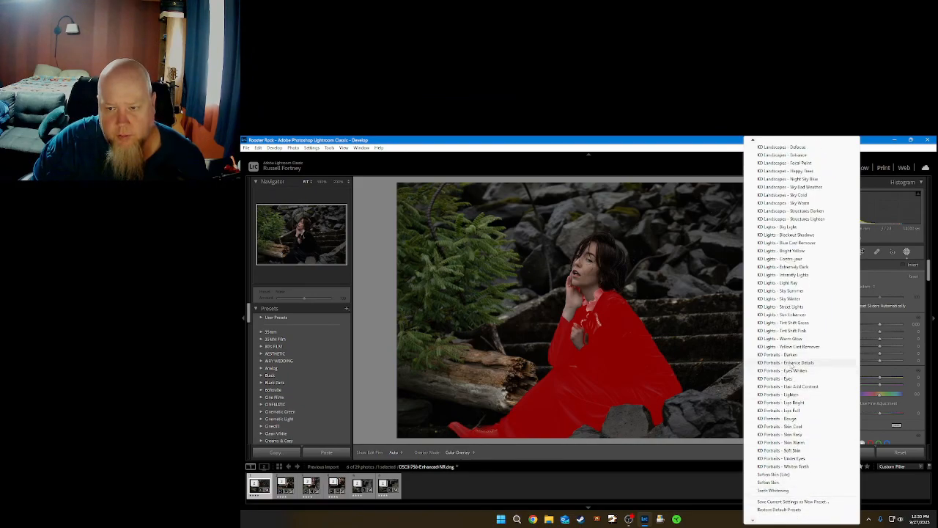
left_click(793, 363)
left_click(770, 376)
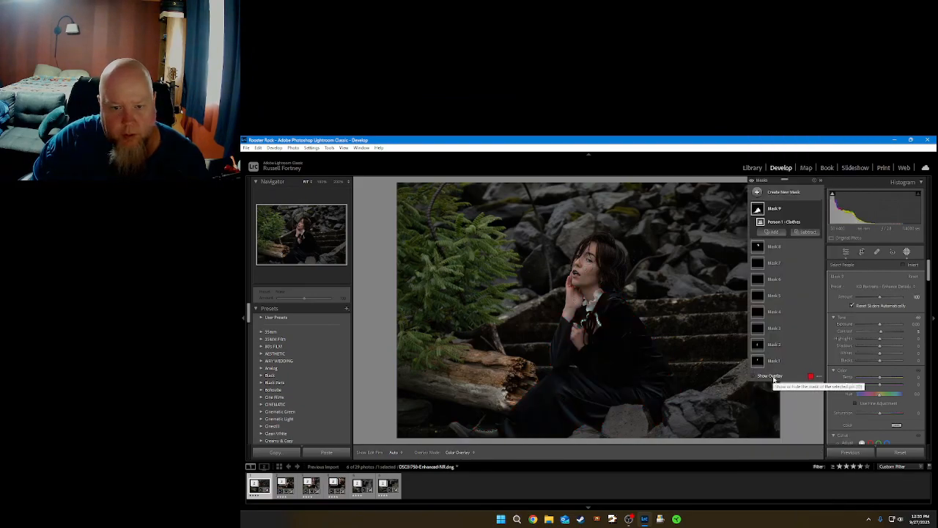
left_click(818, 209)
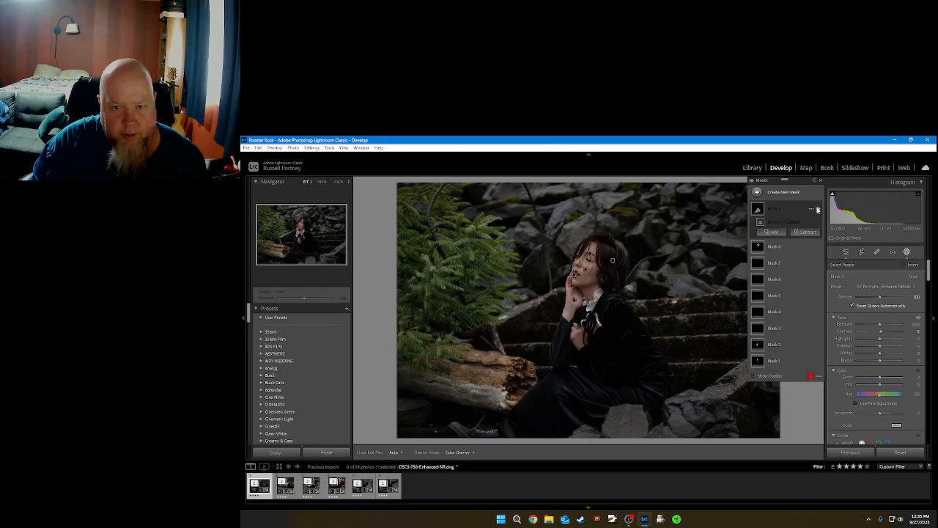
left_click(818, 210)
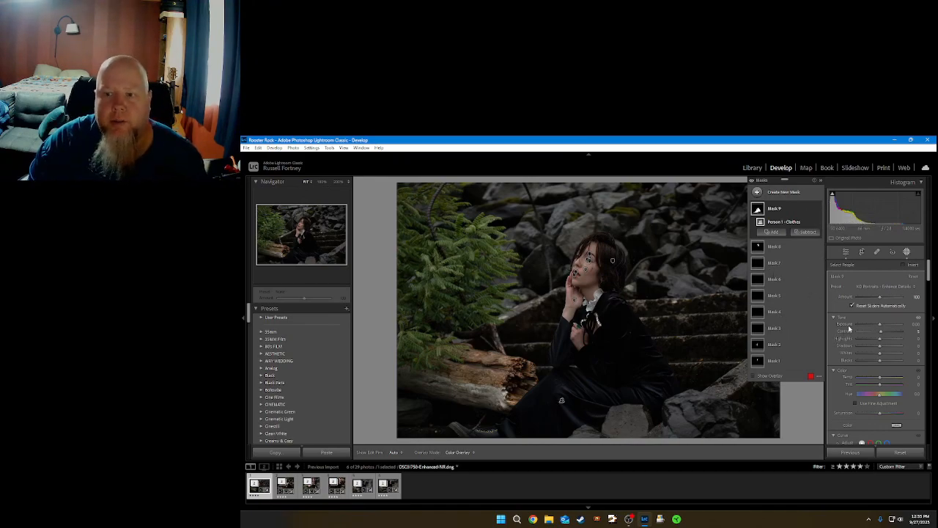
Add a linear gradient mask that covers the photo's upper part and fades out near the bottom edge
left_click(785, 191)
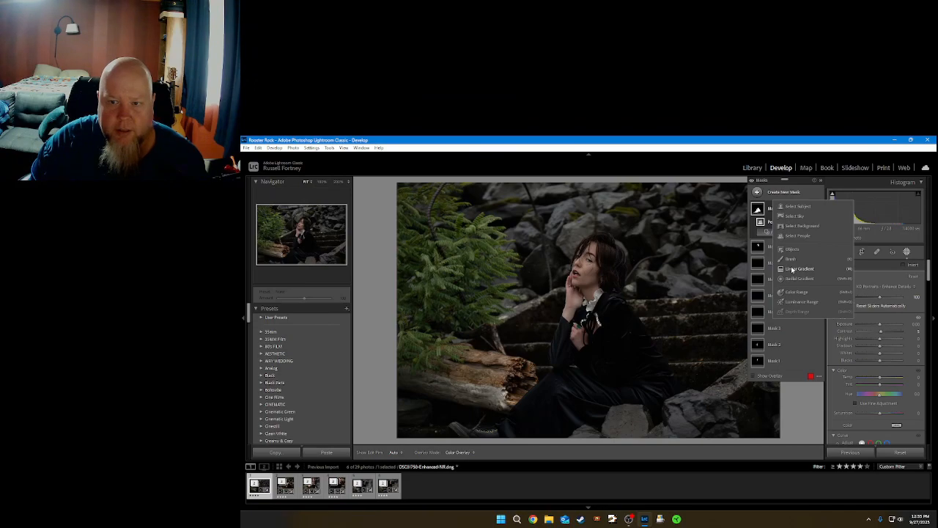
left_click(791, 269)
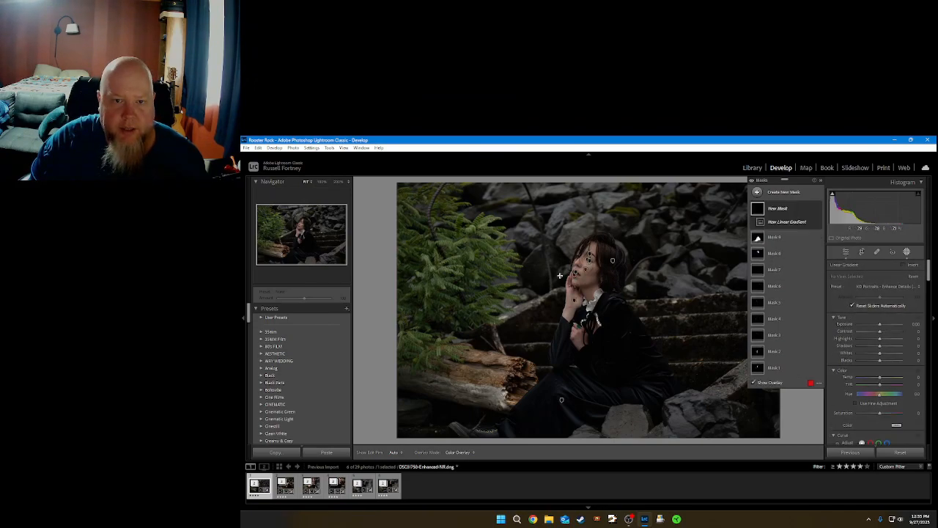
left_click_drag(556, 231, 557, 342)
left_click_drag(554, 345, 557, 433)
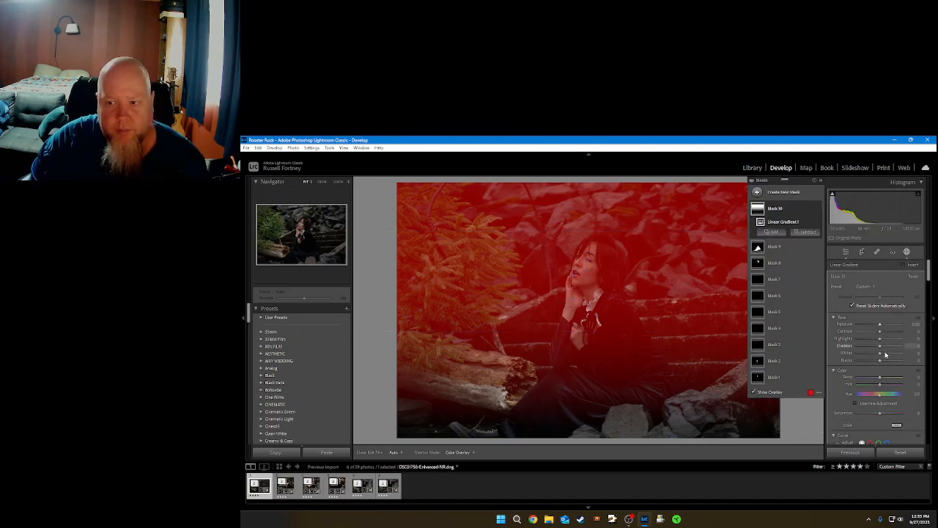
Warm the linear gradient's temperature, lower its contrast and brighten its tones
left_click_drag(880, 379, 886, 382)
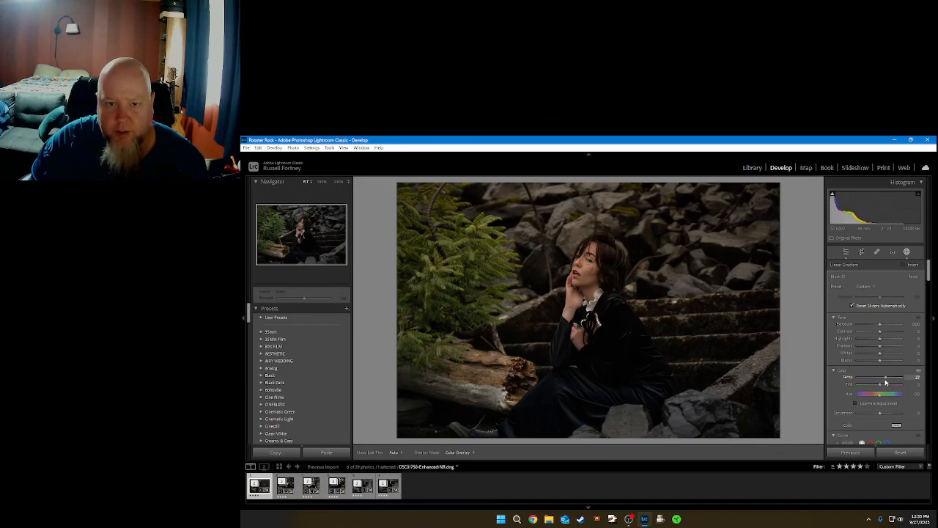
left_click_drag(886, 382, 887, 383)
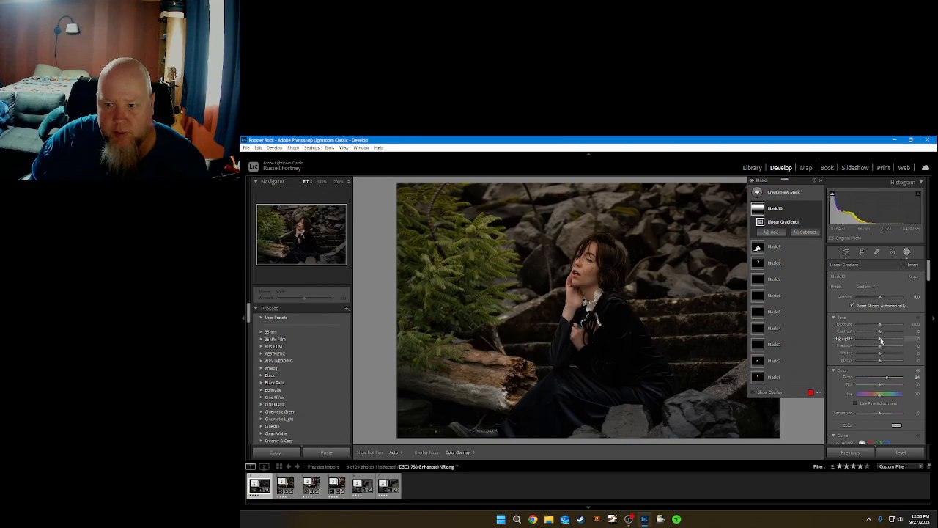
left_click_drag(880, 334, 872, 335)
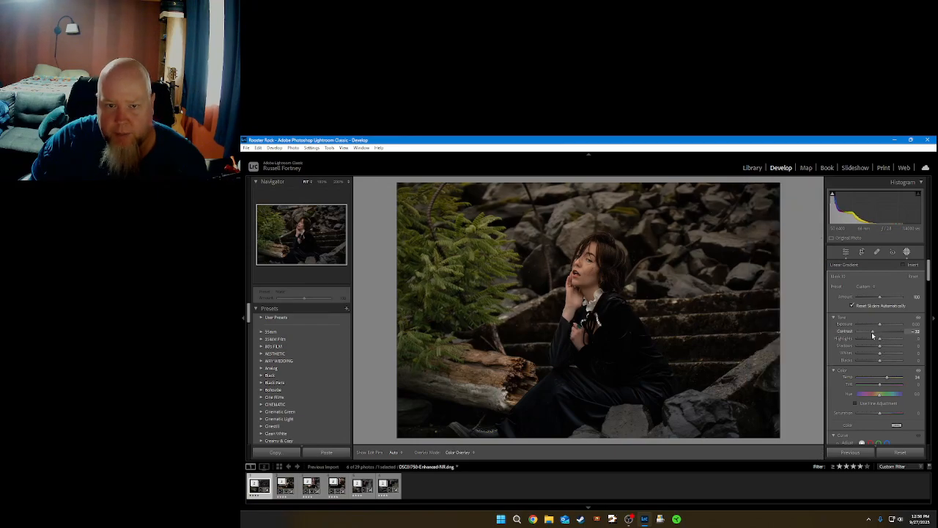
left_click_drag(873, 331, 883, 354)
Shape the gradient's tone curve by lifting the shadow point from input 63 to output 77, anchoring the midtones and lowering the highlights
scroll(834, 399, "down", 3)
scroll(834, 399, "down", 3)
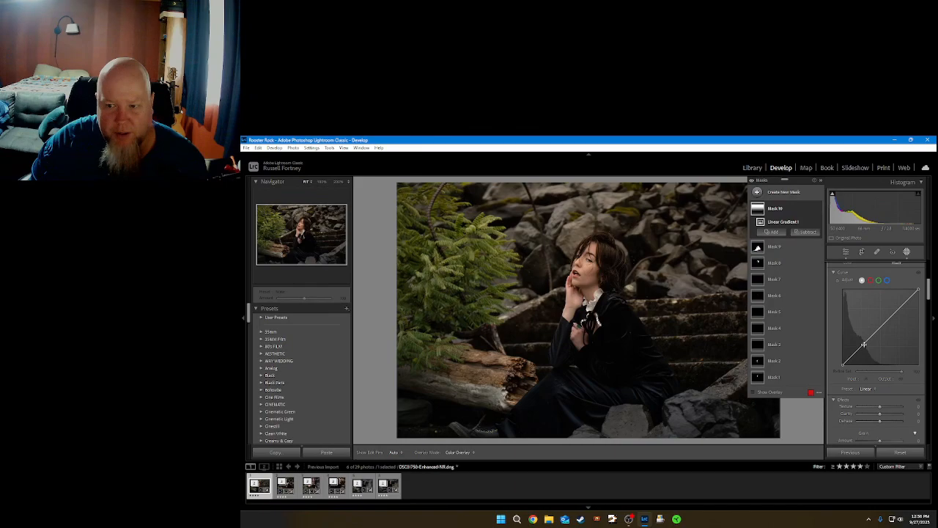
mouse_move(859, 344)
left_mouse_down()
mouse_move(861, 355)
mouse_move(863, 345)
left_mouse_up()
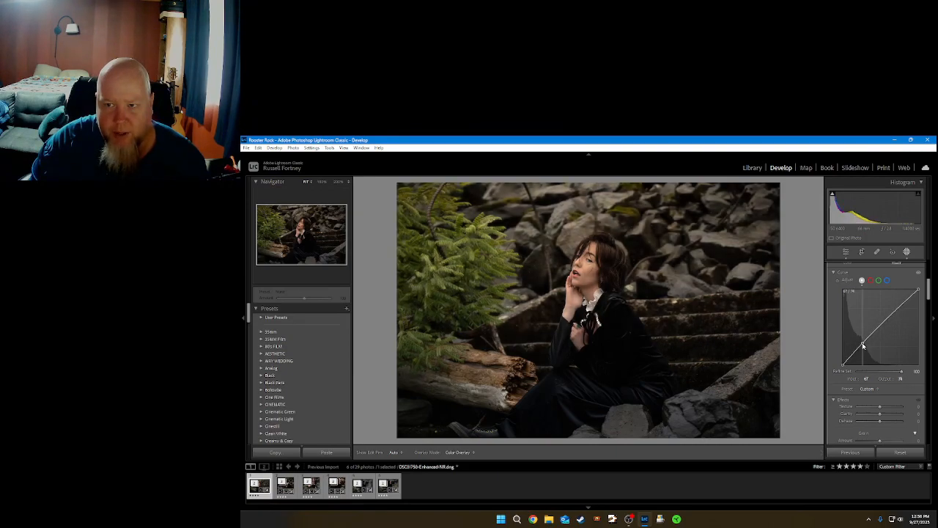
key("shift+w")
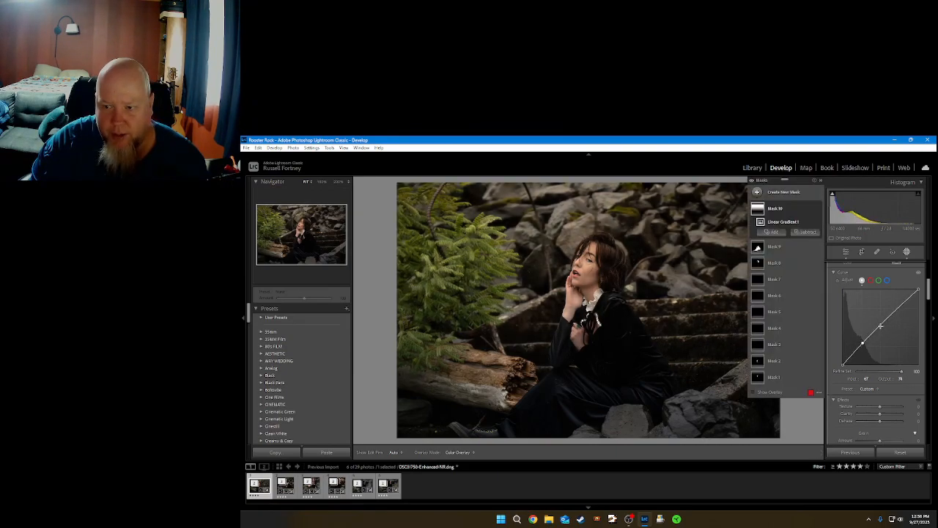
key("shift+w")
left_click_drag(861, 343, 861, 342)
key("shift+w")
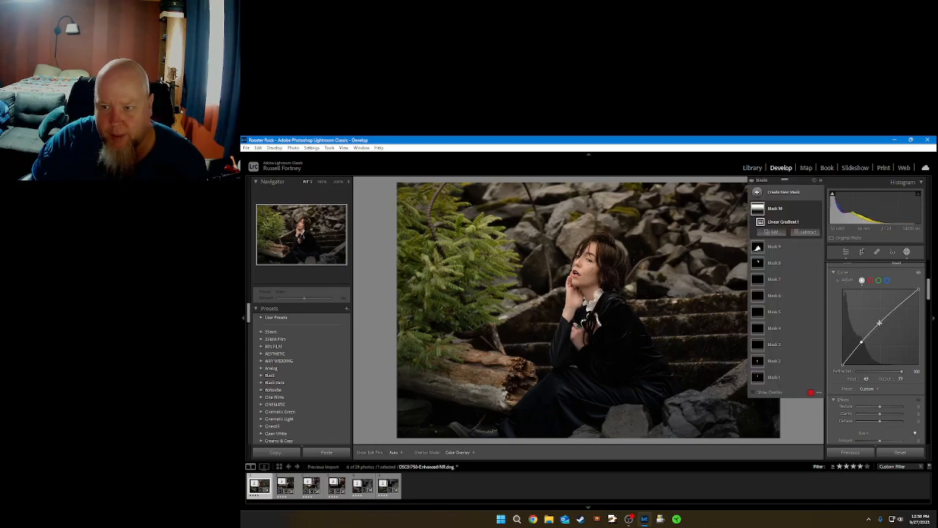
key("shift+w")
left_click_drag(880, 327, 880, 327)
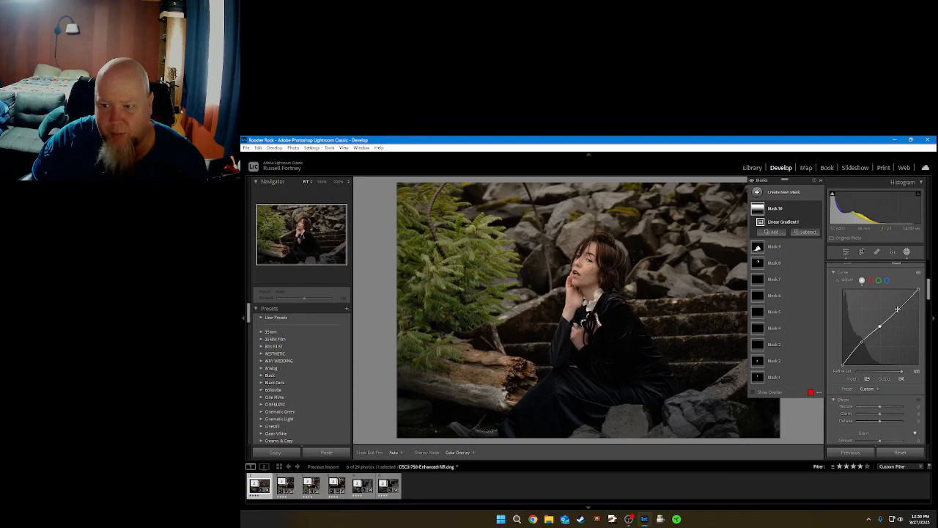
left_click_drag(897, 308, 899, 315)
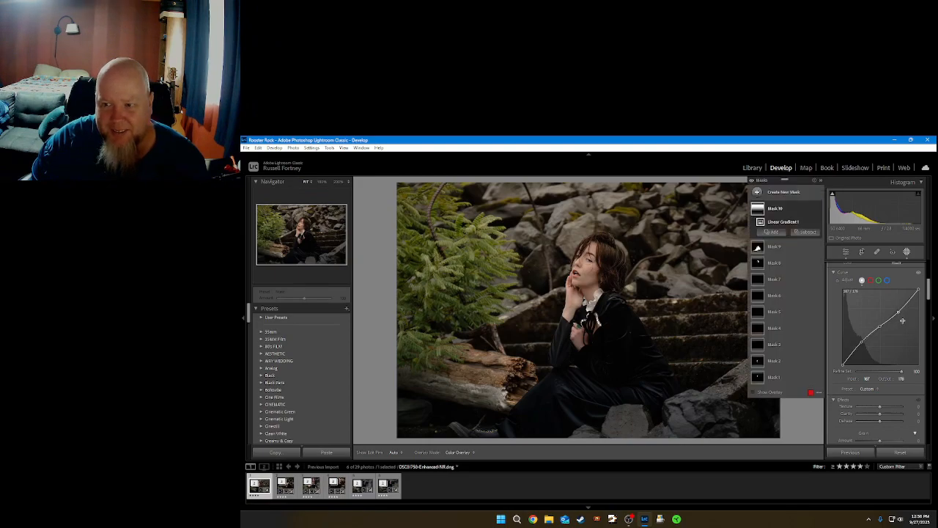
On an inverted duplicate of the gradient mask, set temperature to -12 and contrast to 17, and lower highlights, shadows and whites
left_click(811, 209)
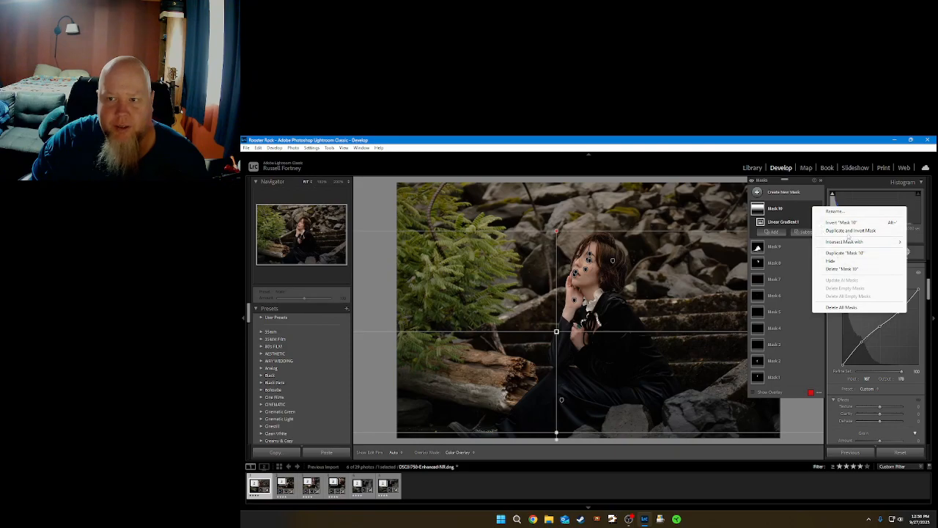
left_click(850, 230)
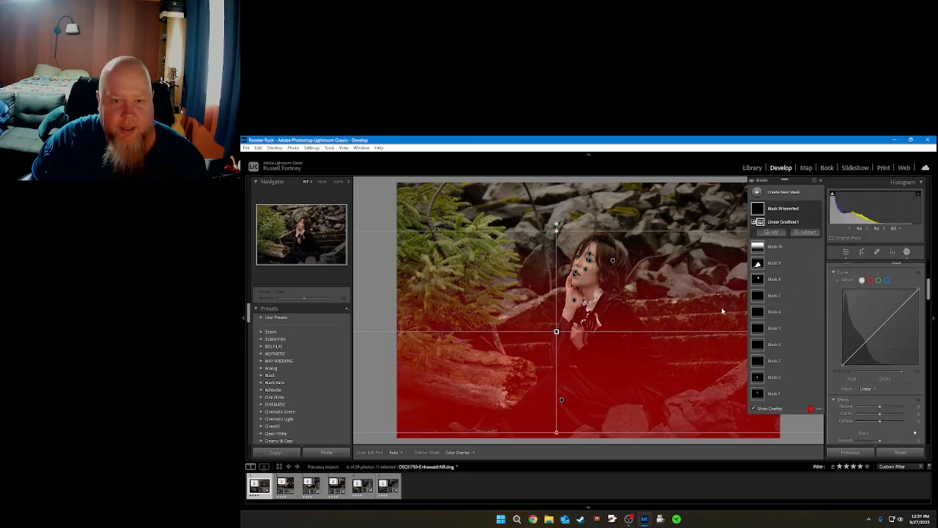
scroll(839, 326, "up", 4)
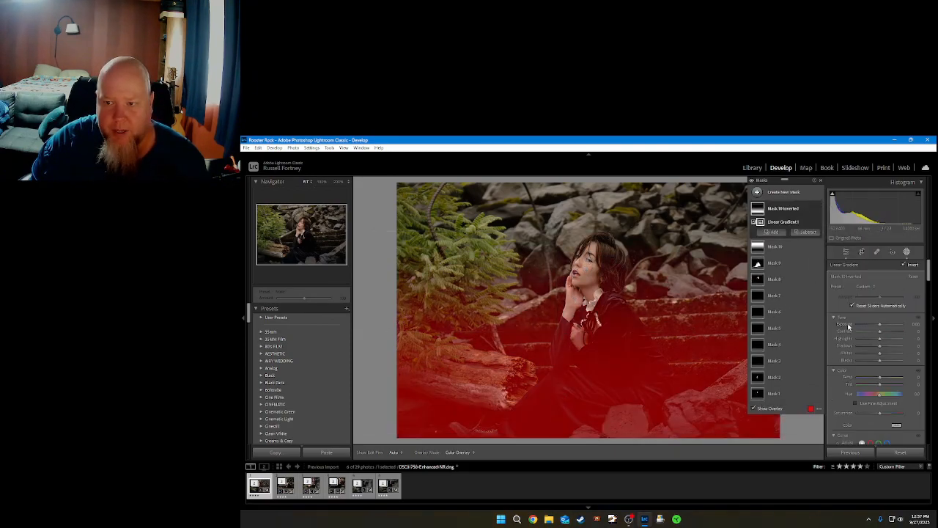
mouse_move(879, 379)
left_mouse_down()
mouse_move(872, 375)
mouse_move(880, 378)
left_mouse_up()
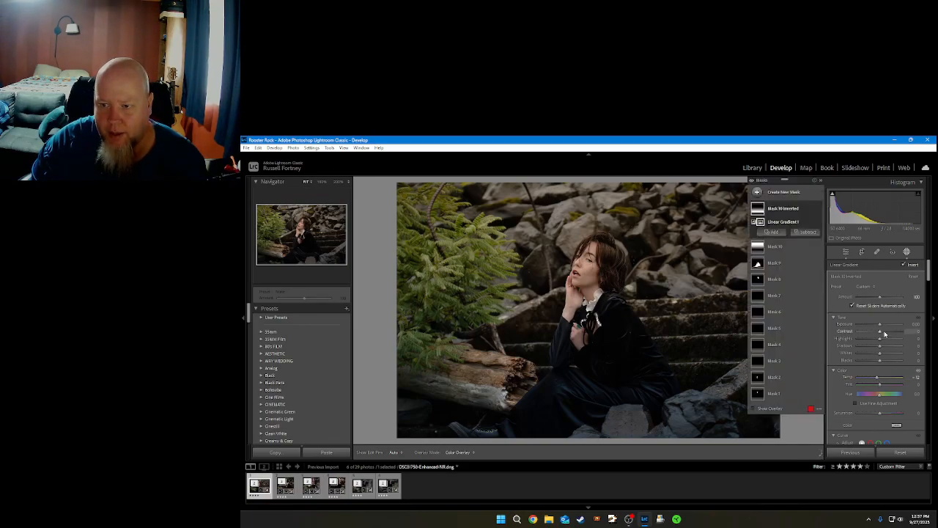
left_click_drag(880, 337, 878, 345)
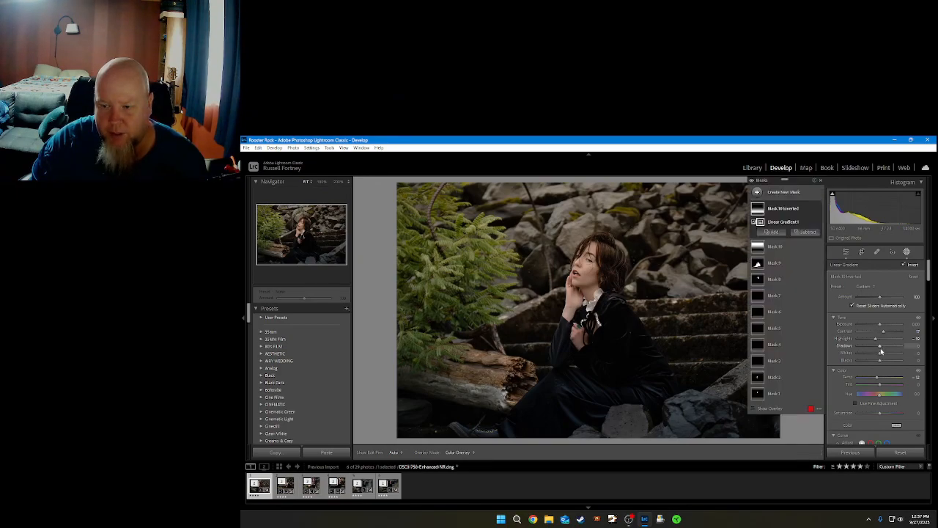
left_click_drag(880, 350, 875, 355)
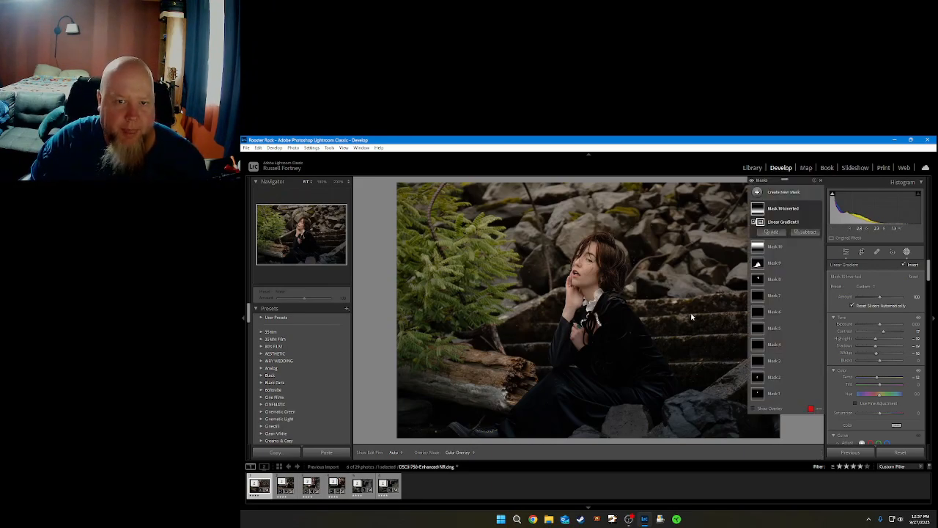
Bend the inverted gradient's tone curve into an S-shape and compare it with the original gradient's curve
scroll(833, 396, "down", 2)
scroll(833, 397, "down", 2)
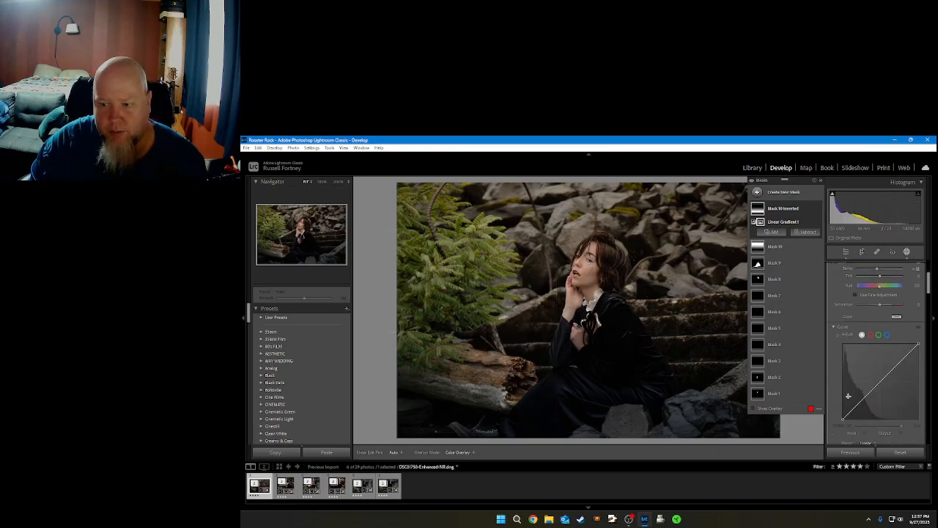
left_click_drag(861, 400, 898, 359)
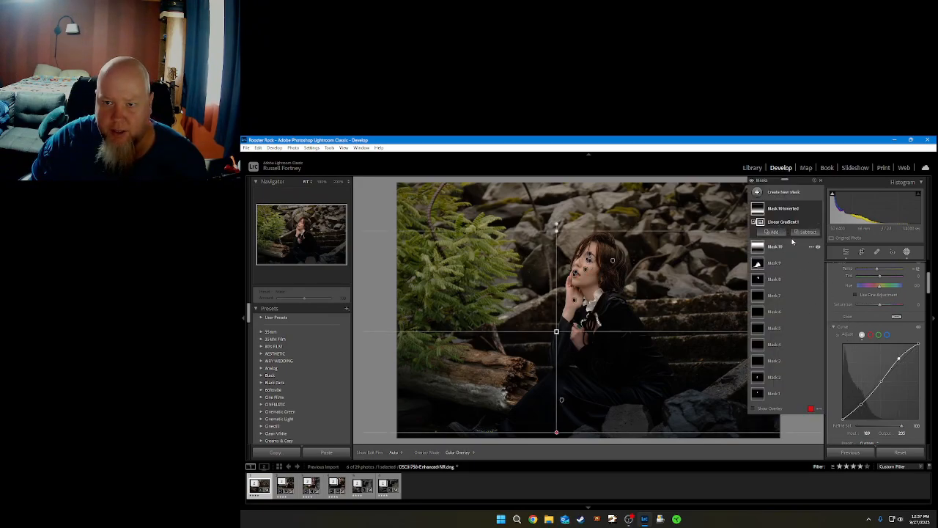
left_click(790, 246)
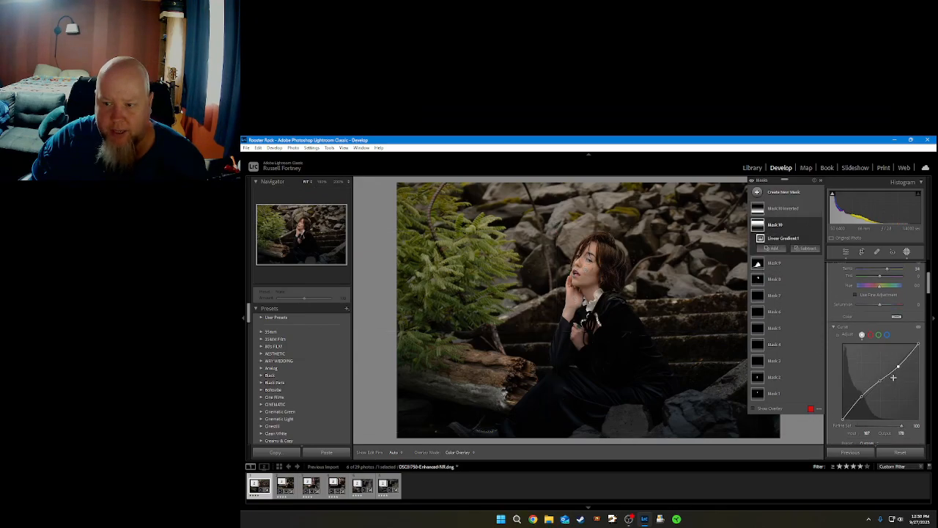
left_click(784, 210)
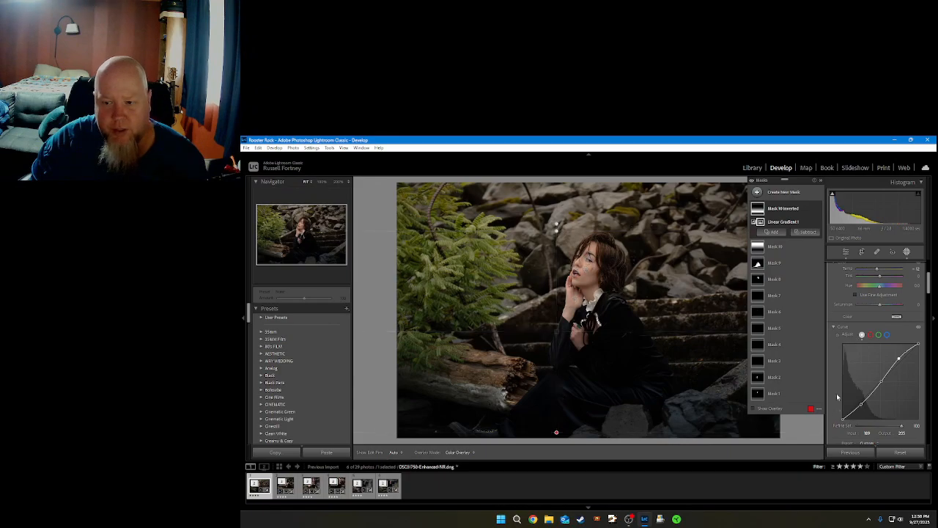
scroll(836, 393, "up", 5)
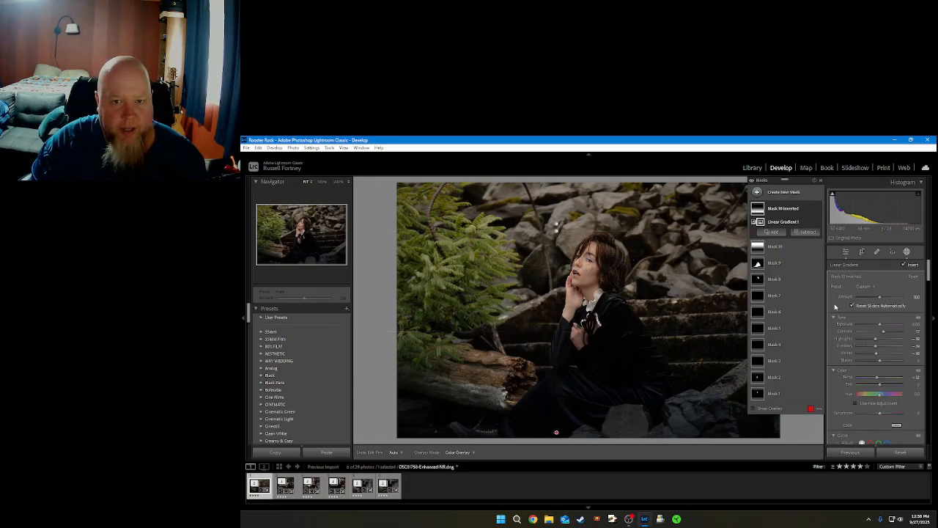
Crop the photo tighter around the woman at the original aspect ratio, trimming mostly the rocks above and beside her
left_click(861, 251)
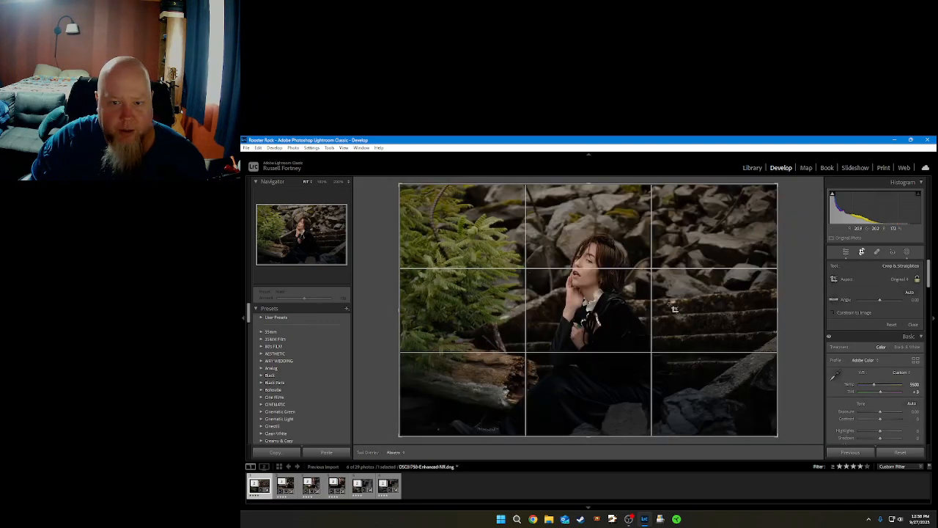
left_click_drag(589, 184, 595, 202)
left_click_drag(609, 262, 597, 277)
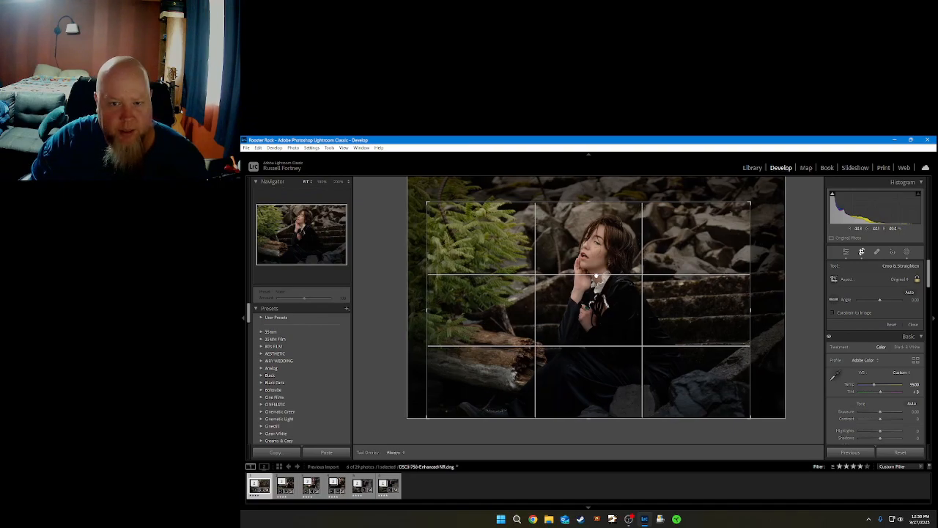
left_click_drag(596, 277, 589, 281)
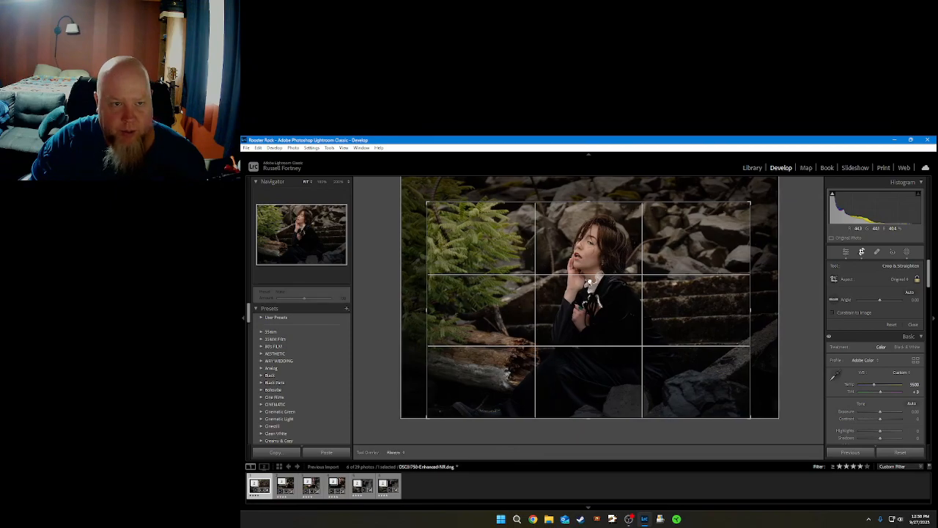
left_click(914, 326)
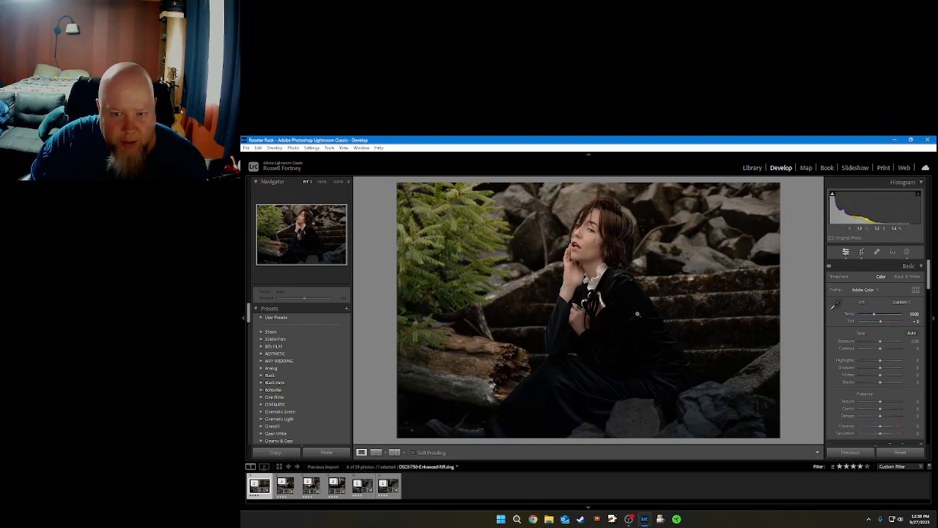
Remove the light speck on the woman's black sleeve with the Remove tool at brush size 32
left_click(637, 314)
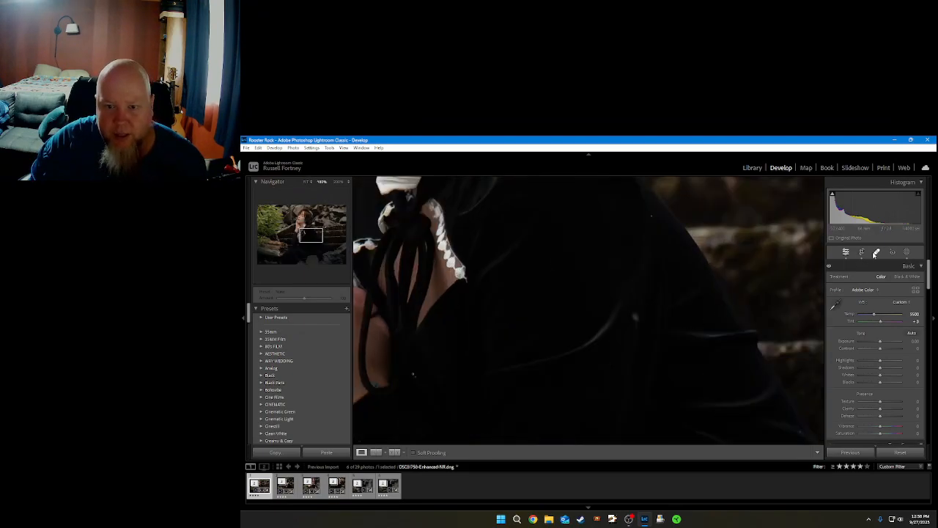
left_click(875, 252)
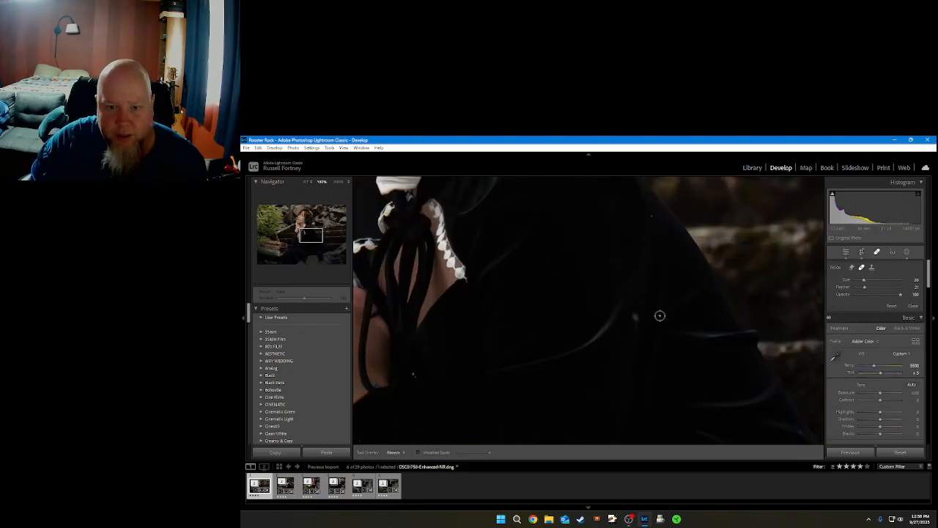
left_click(851, 267)
scroll(640, 317, "up", 2)
scroll(638, 316, "down", 1)
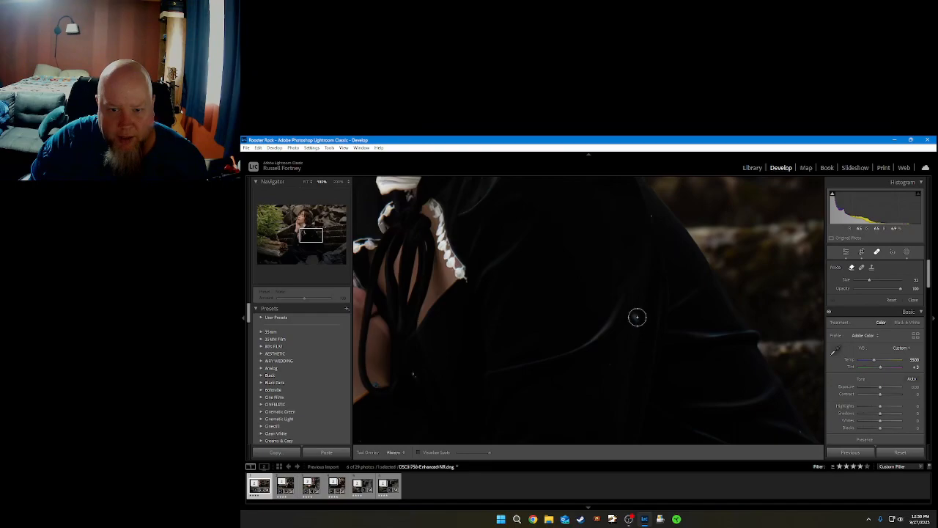
left_click(637, 316)
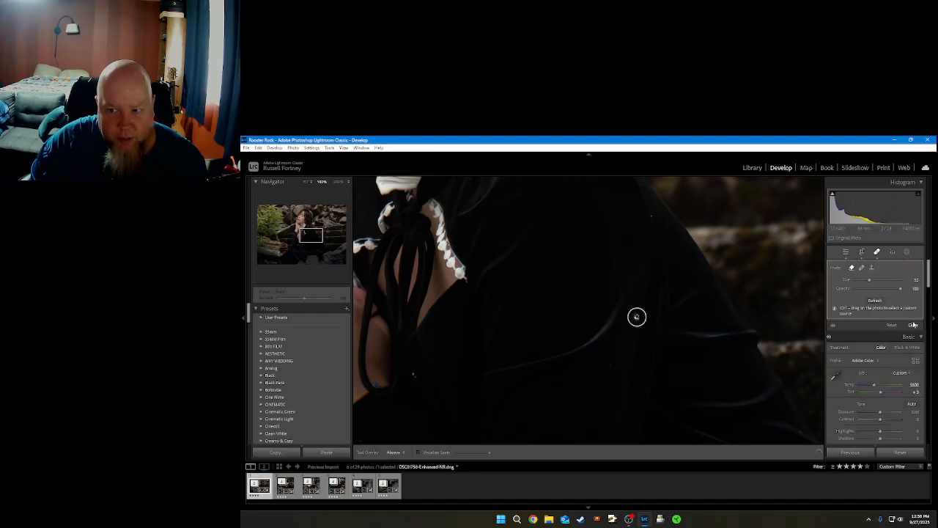
left_click(913, 324)
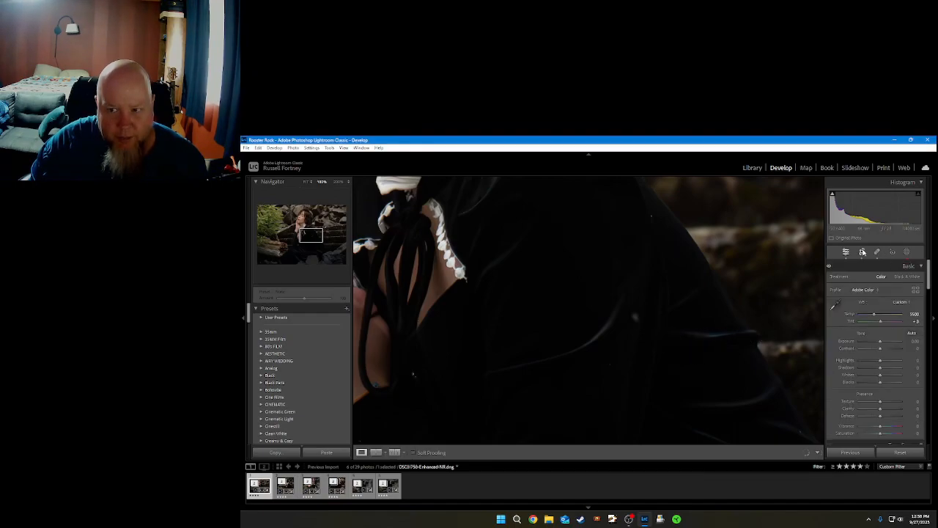
Recheck the cleaned spot on the sleeve and remove the smaller speck near the shoulder's outer edge
left_click(877, 252)
right_click(637, 317)
left_click(656, 334)
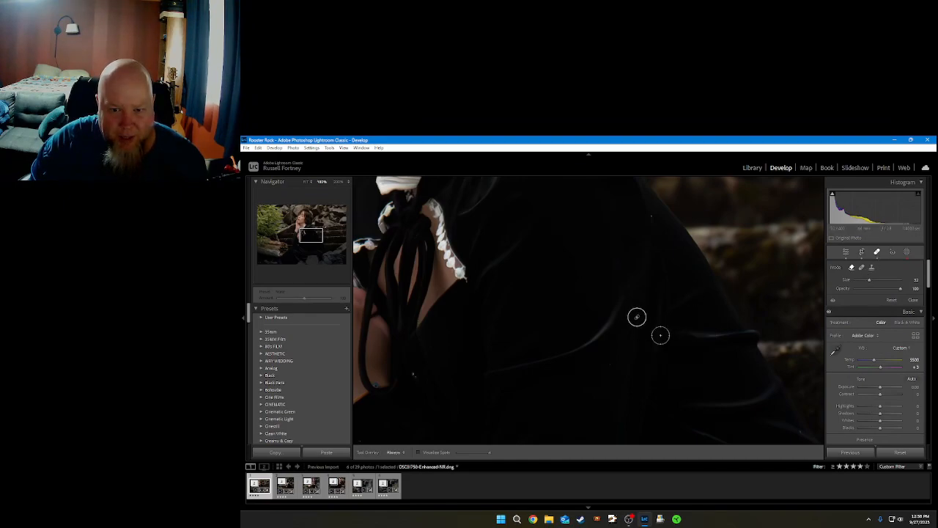
key("q")
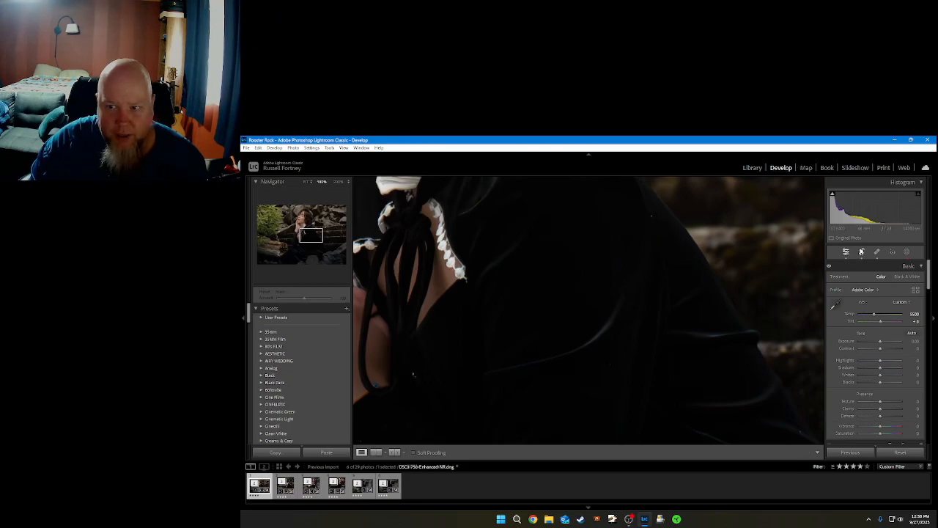
left_click(877, 252)
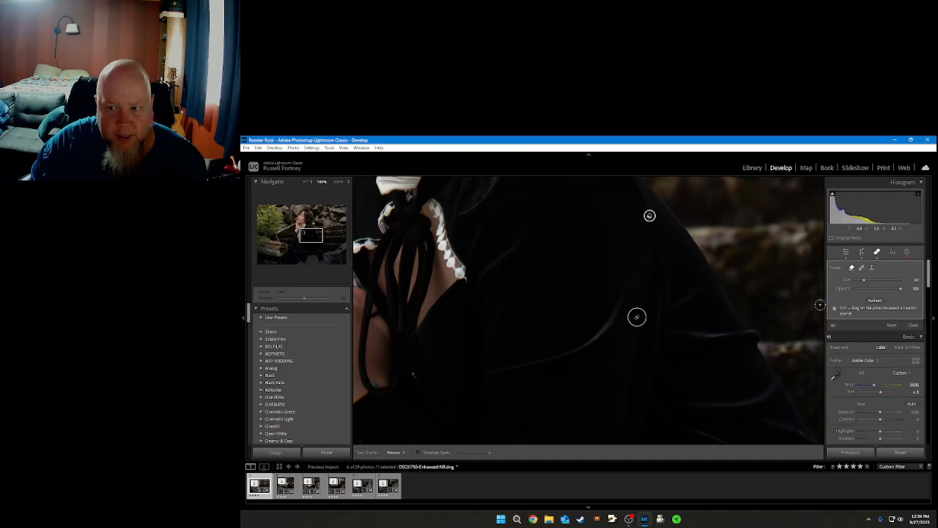
Leave spot removal and inspect the woman's sleeve and hand up close, checking against the full photo
key("q")
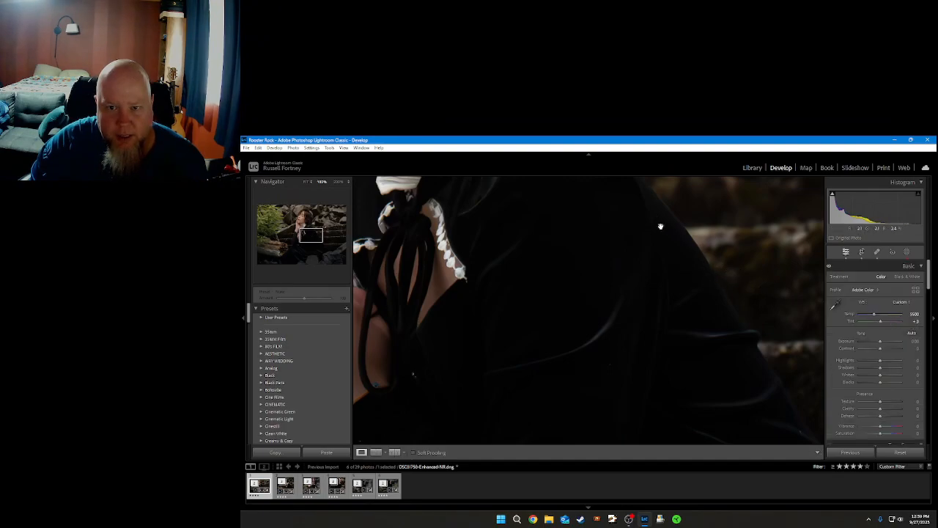
left_click(655, 281)
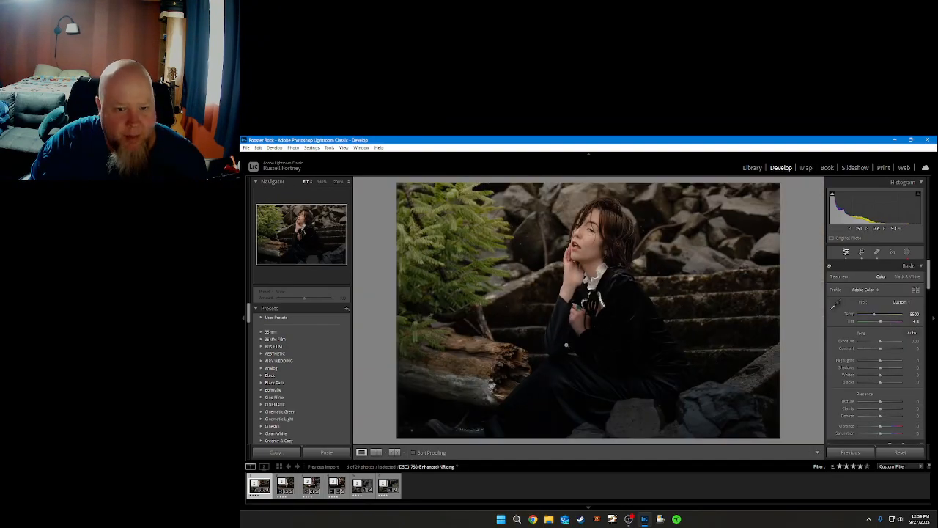
left_click(585, 332)
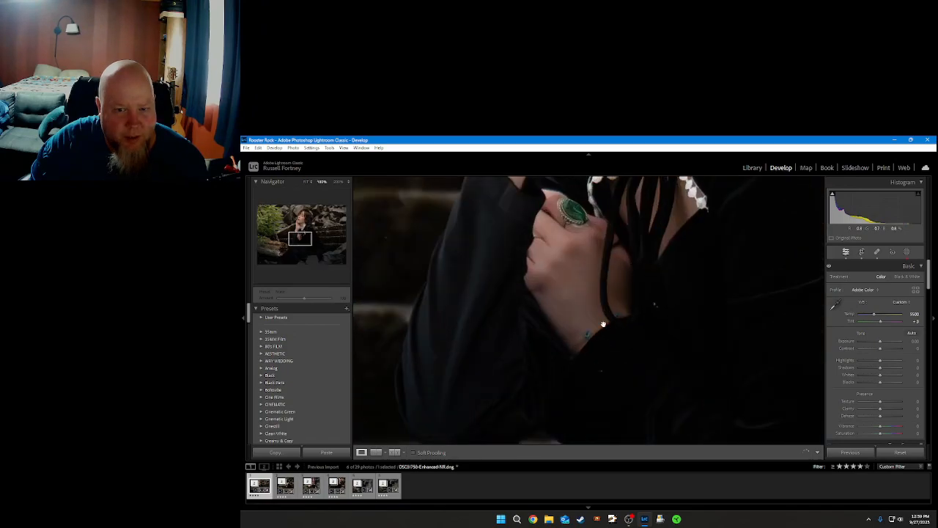
left_click(602, 324)
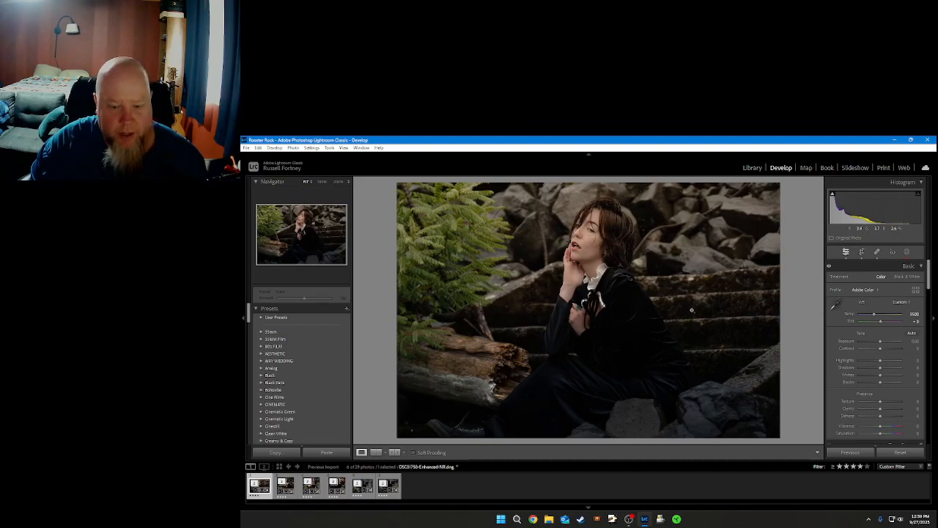
Show the photo before and after side by side and compare the woman's face and hair up close
key("y")
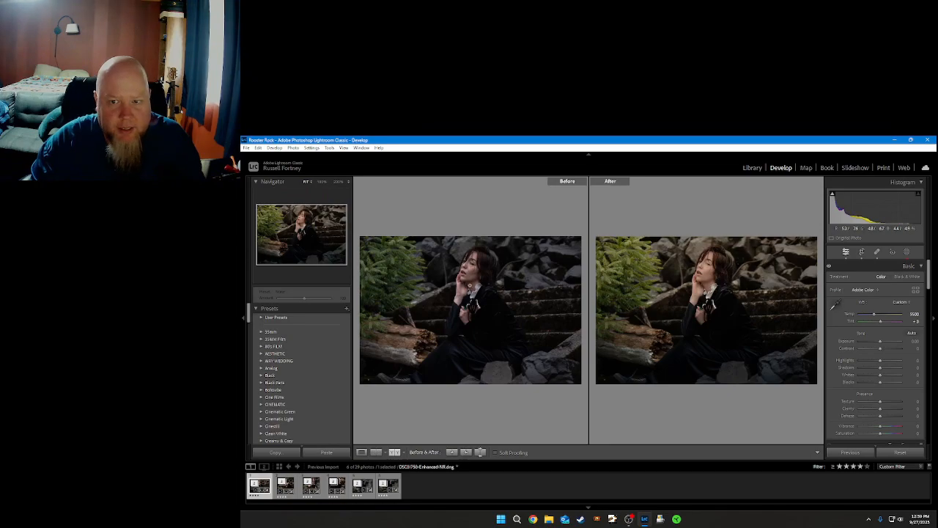
left_click(699, 271)
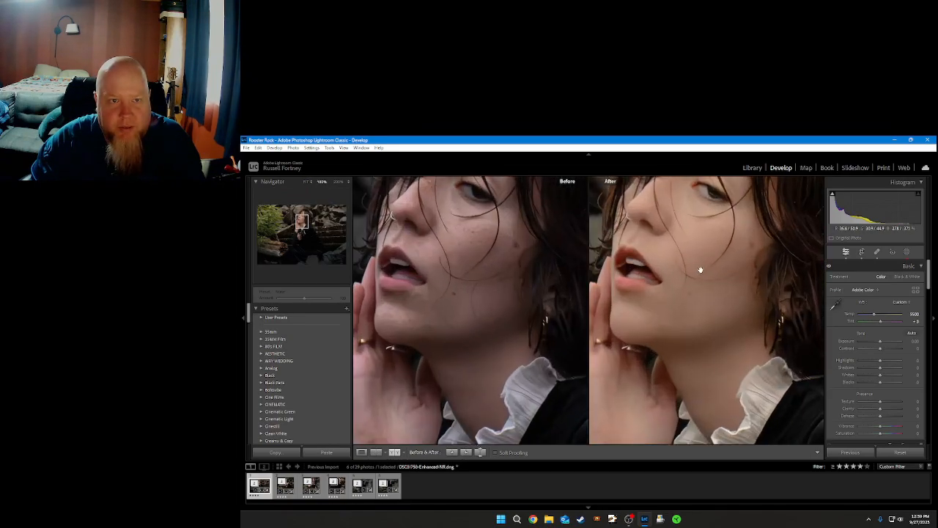
left_click(700, 270)
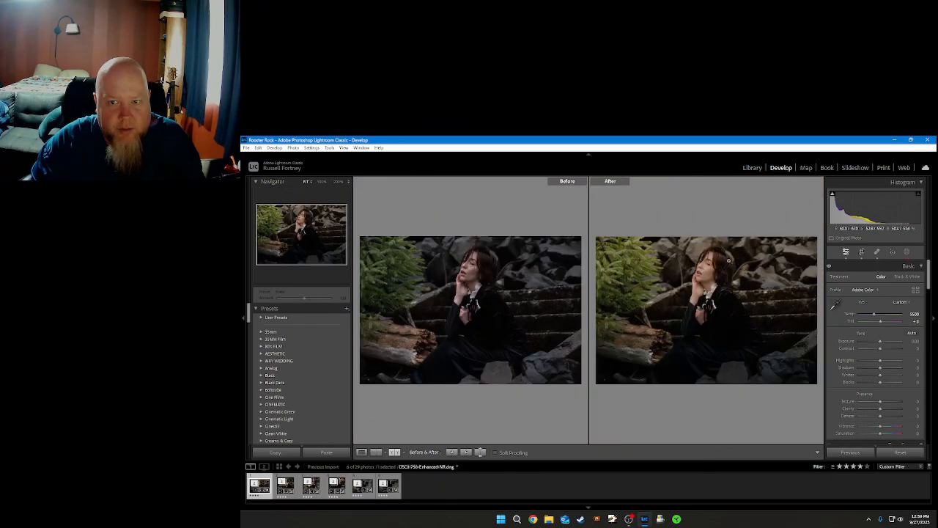
left_click(721, 256)
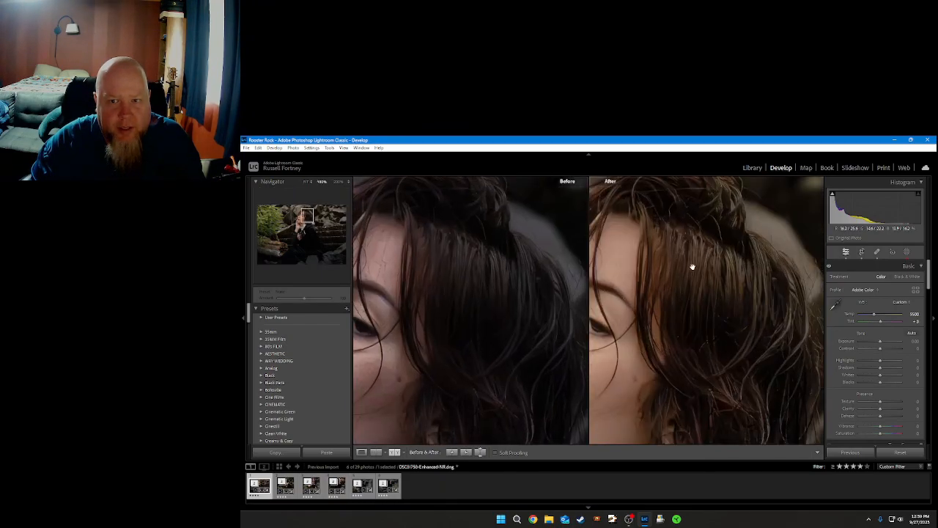
left_click(725, 277)
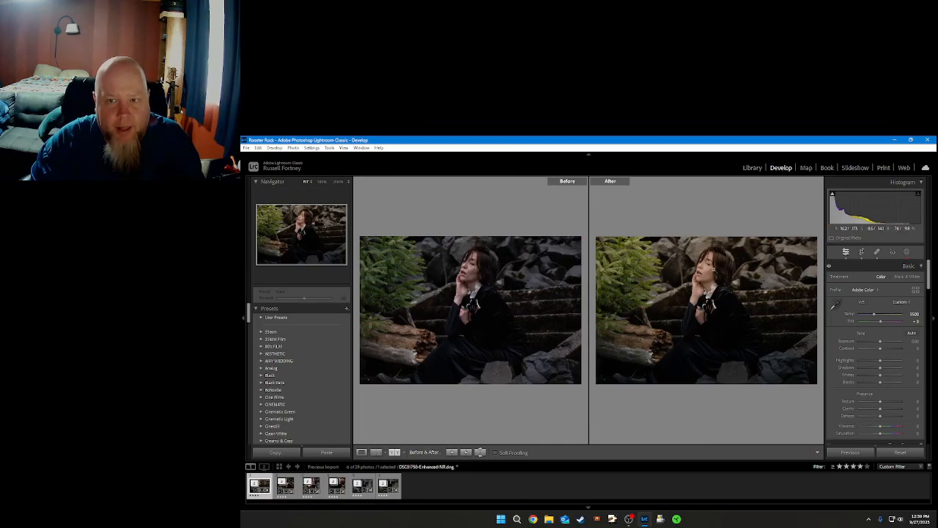
Reduce the Soft Skin preset's amount on the facial-skin mask, Mask 1, to roughly half while viewing the face up close
left_click(712, 269)
left_click_drag(707, 285, 762, 298)
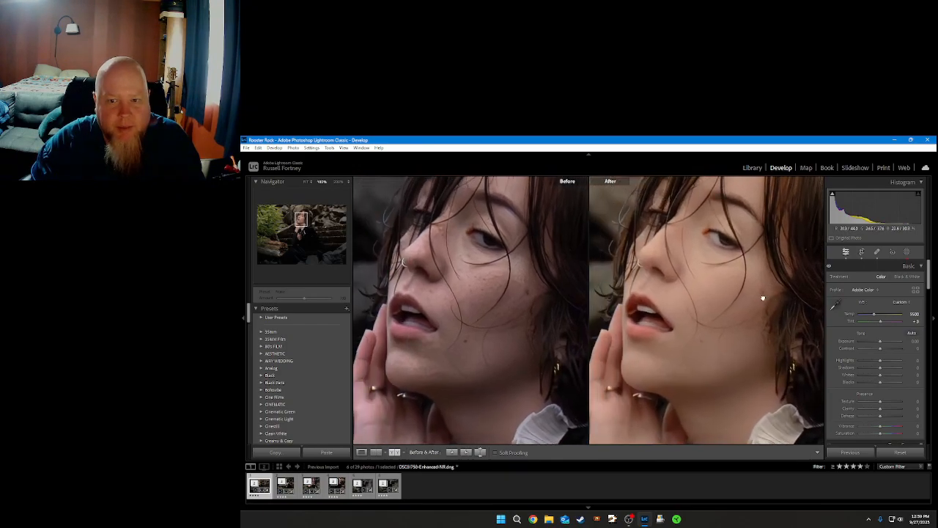
left_click(906, 251)
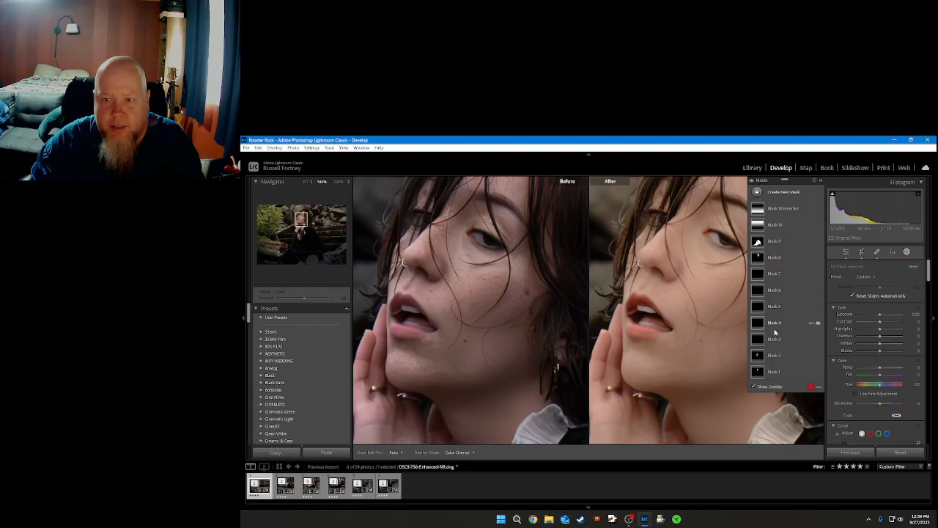
left_click(774, 371)
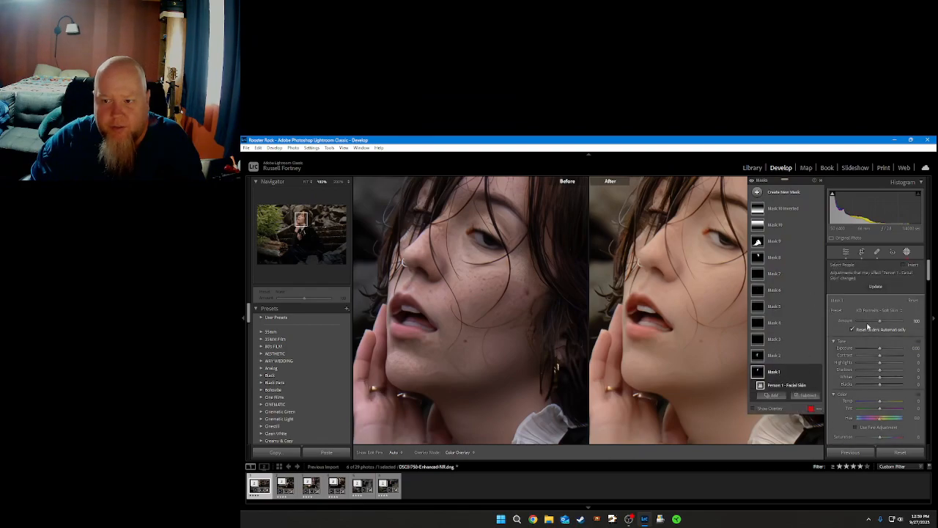
left_click_drag(882, 321, 868, 324)
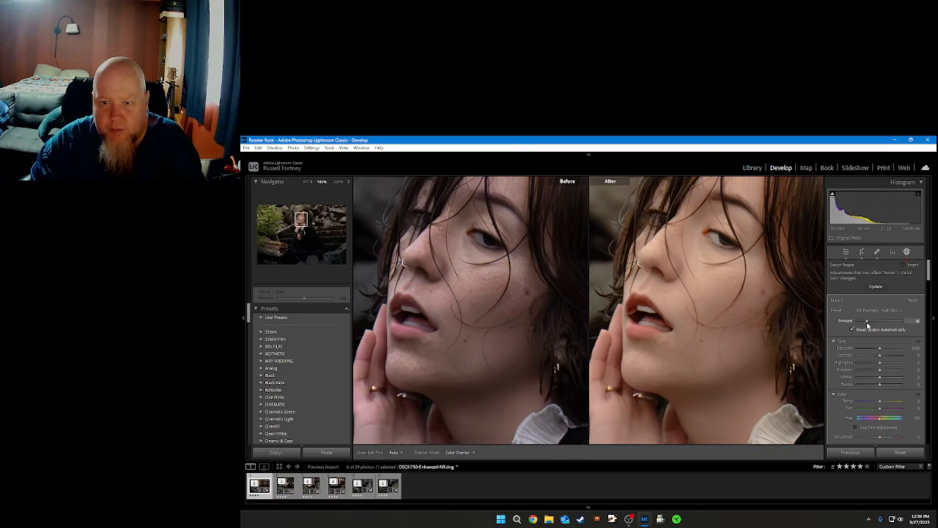
left_click_drag(867, 326, 867, 325)
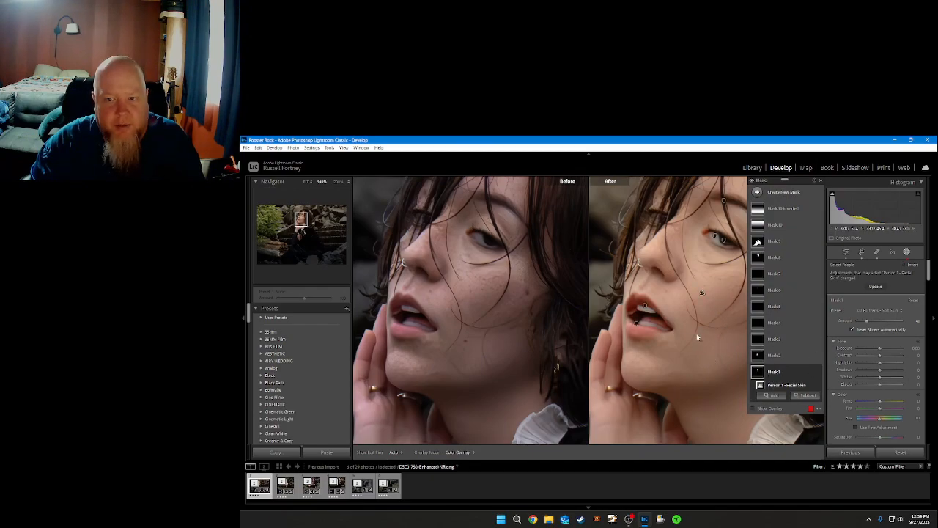
left_click(845, 251)
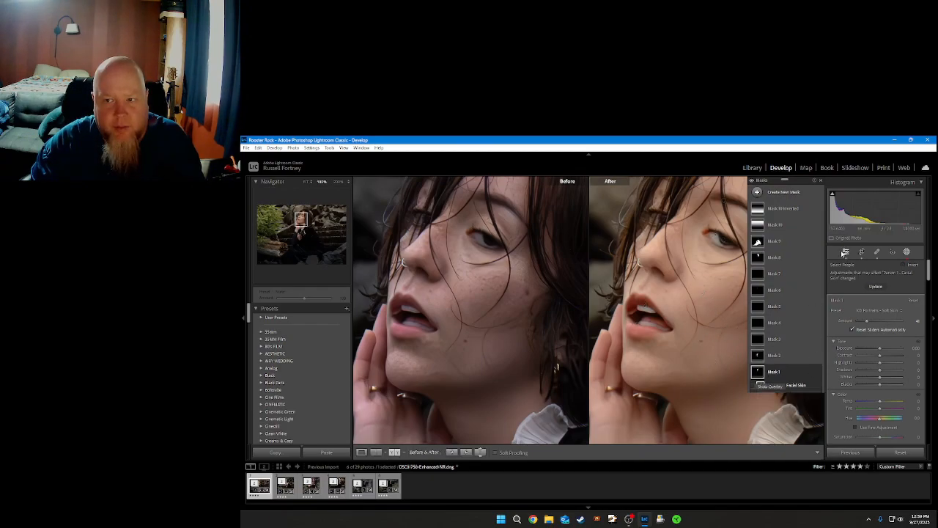
Compare the softened cheek and jaw with the original, both up close and in the full photo
left_click(715, 337)
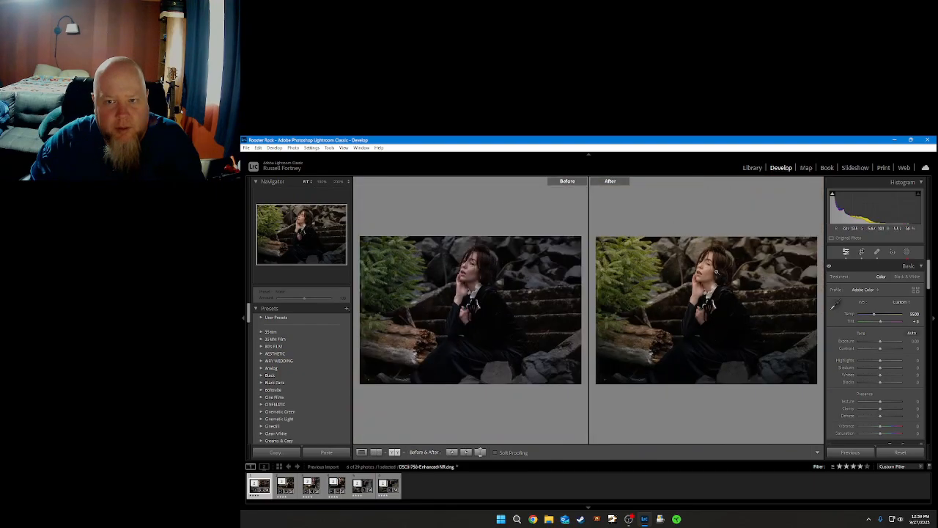
left_click(716, 272)
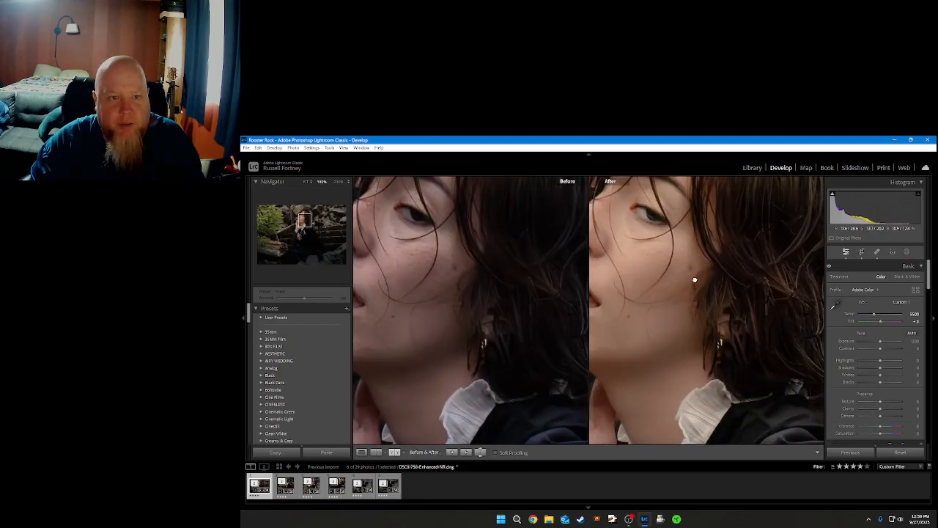
left_click(694, 279)
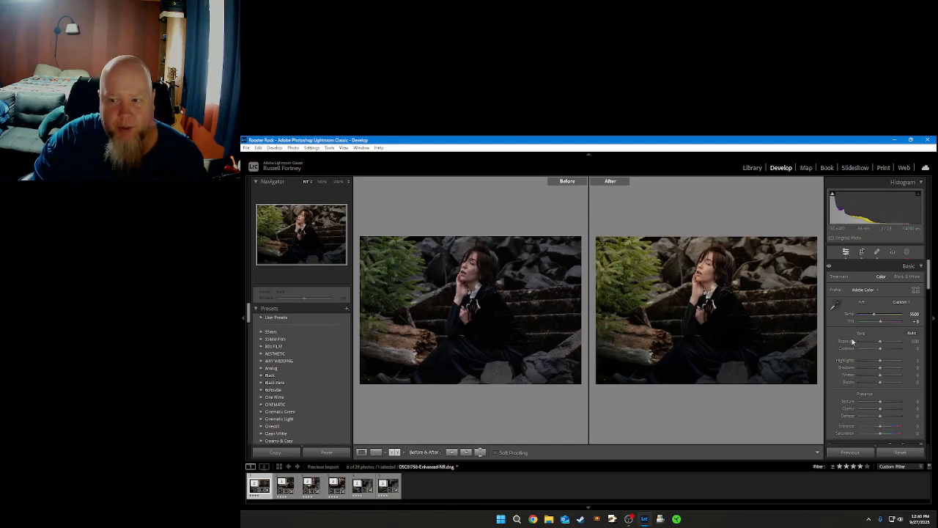
scroll(848, 343, "down", 5)
scroll(833, 318, "up", 5)
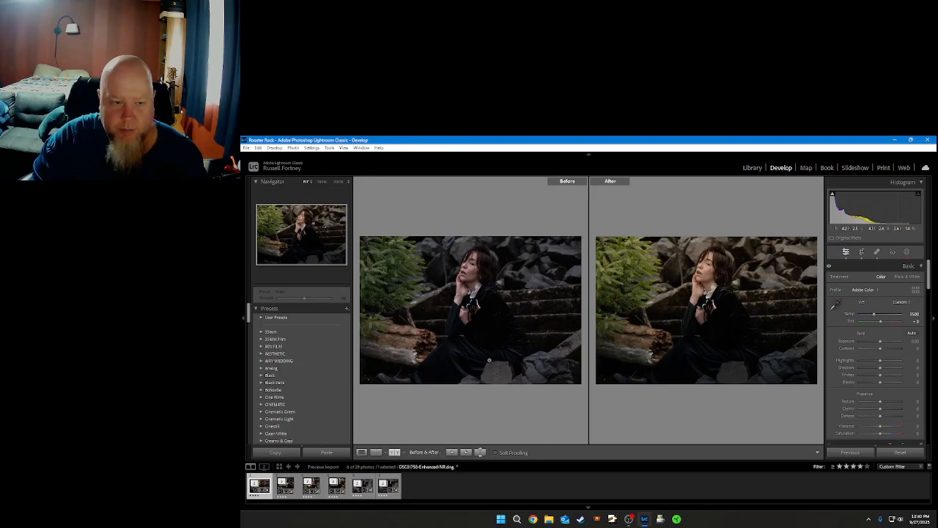
scroll(295, 375, "down", 10)
scroll(295, 375, "up", 10)
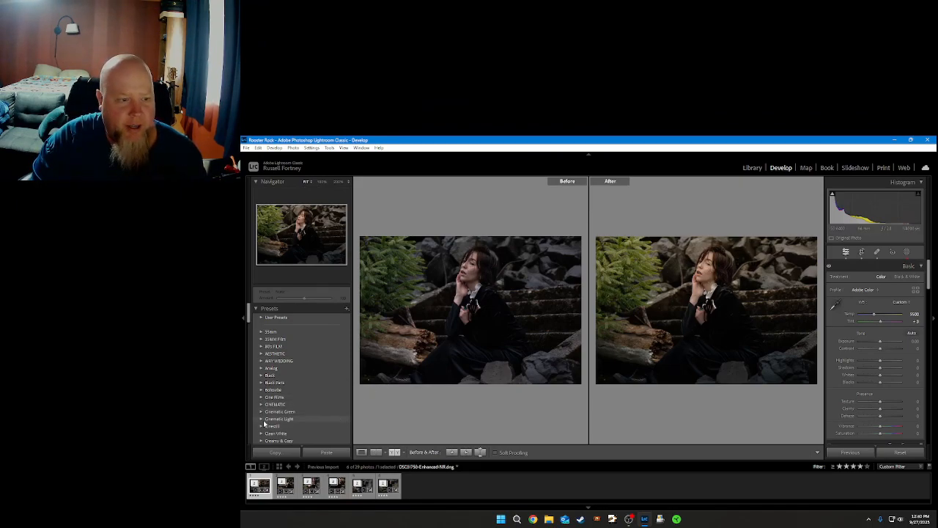
Preview the Dark Academia and Dramatic preset groups on the photo without applying any preset
scroll(262, 417, "down", 2)
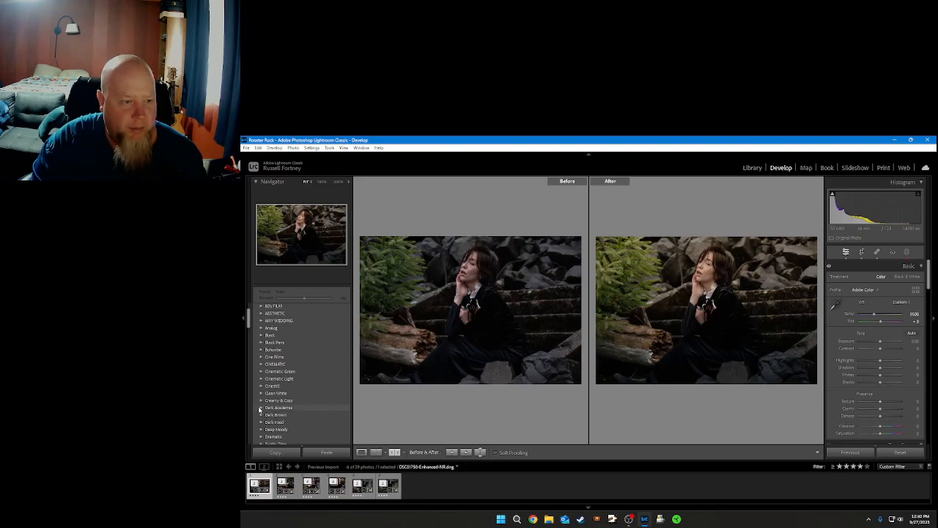
left_click(261, 407)
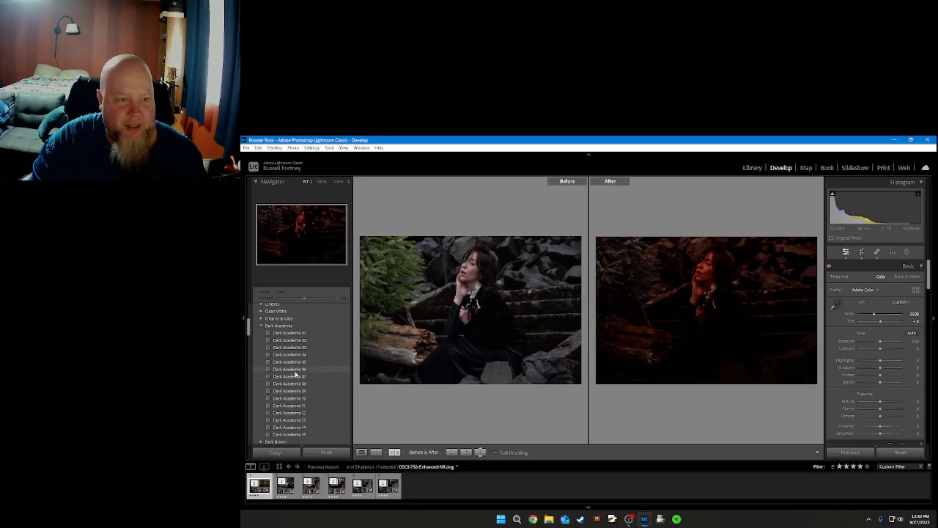
left_click(261, 326)
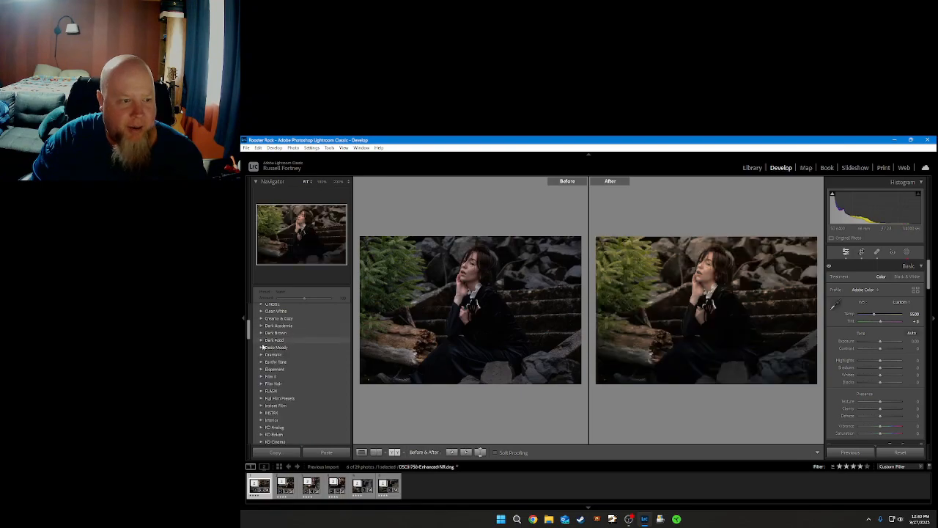
left_click(261, 354)
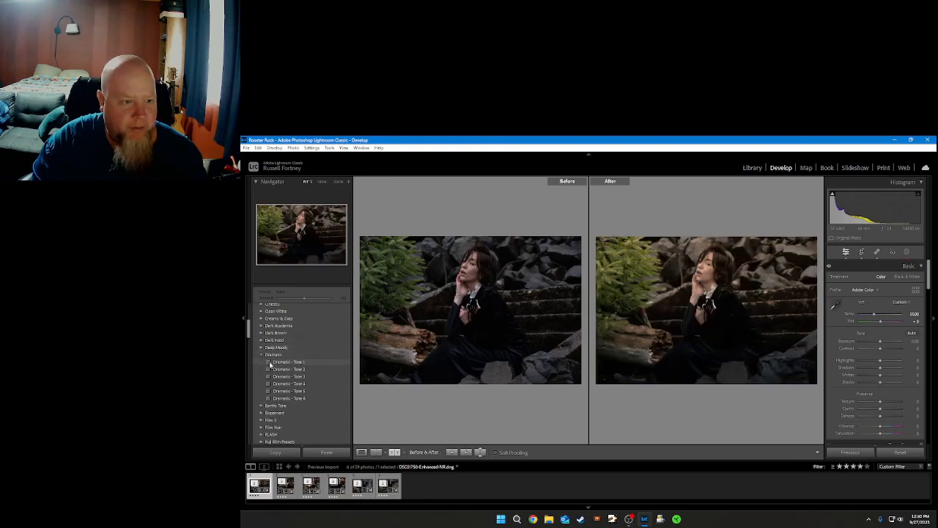
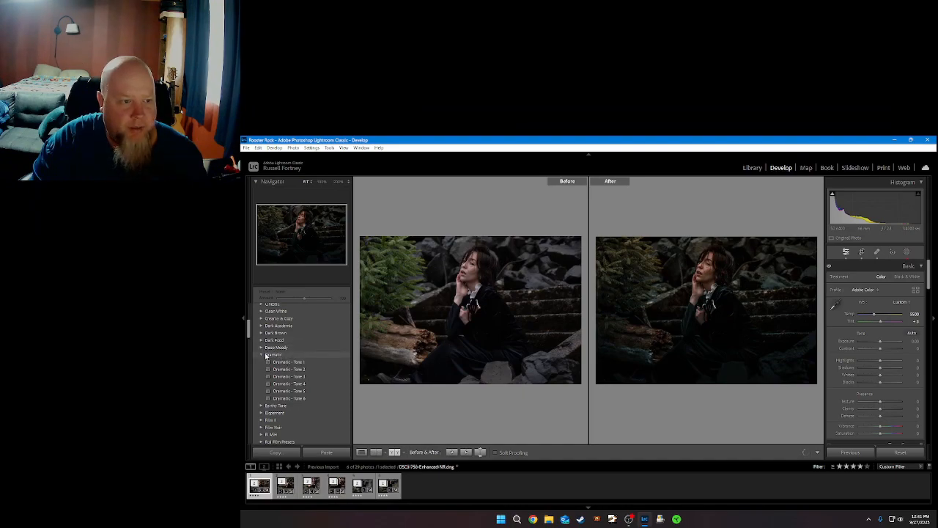
left_click(261, 356)
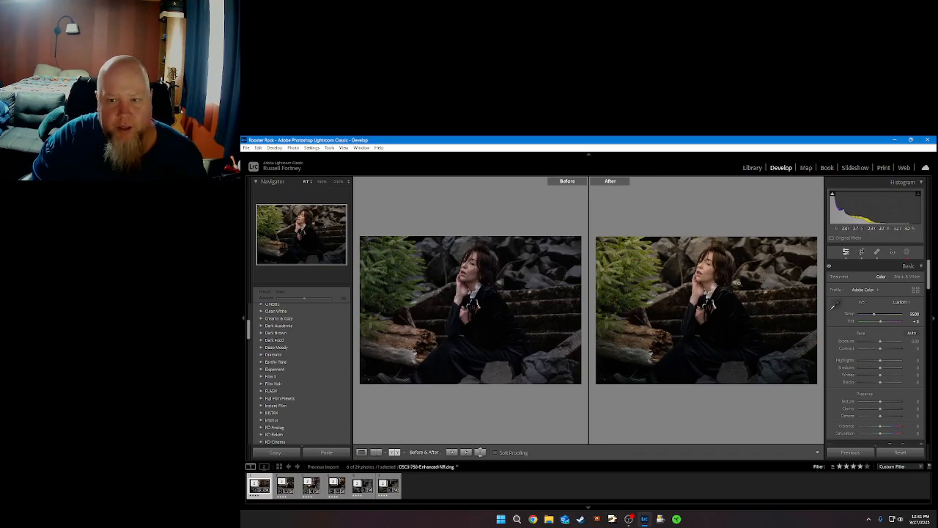
Examine the before and after versions up close on the woman's face, her hand, the evergreen branches and the surrounding rocks
left_click(735, 277)
left_click_drag(718, 268, 684, 346)
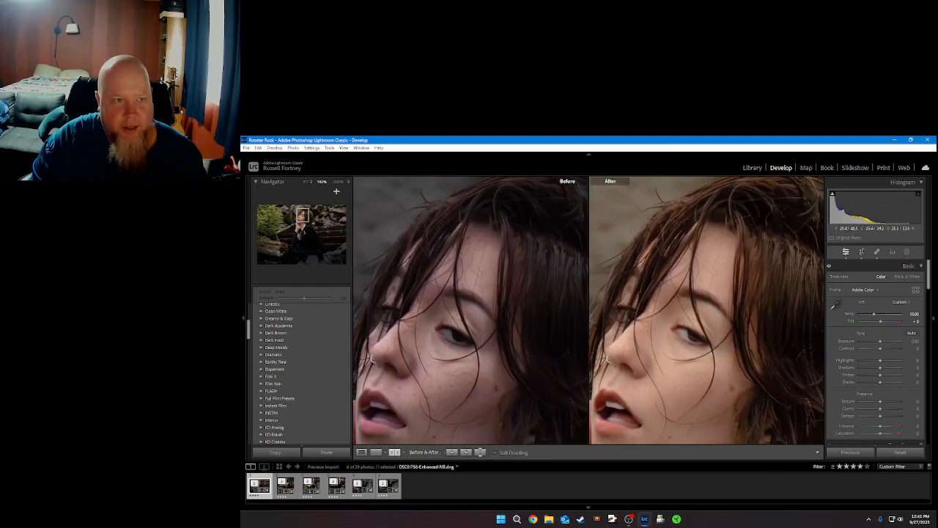
left_click(306, 181)
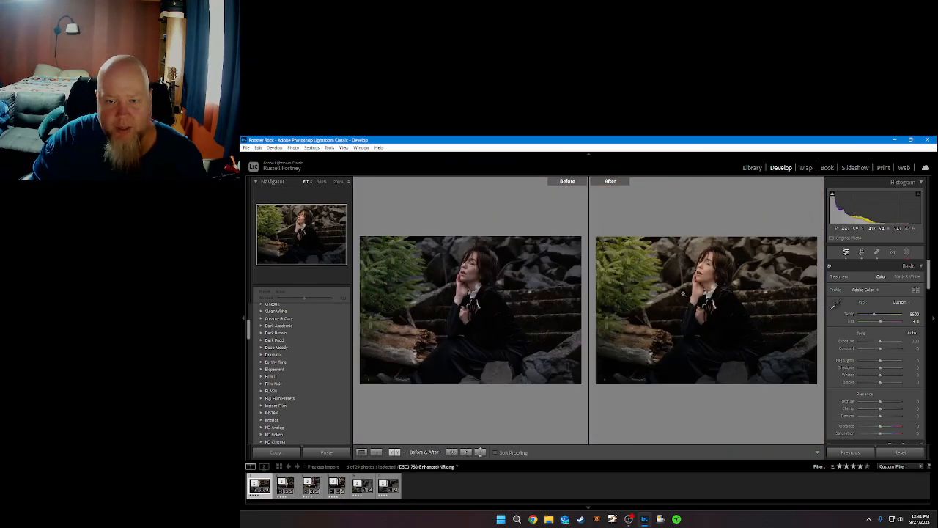
left_click(704, 315)
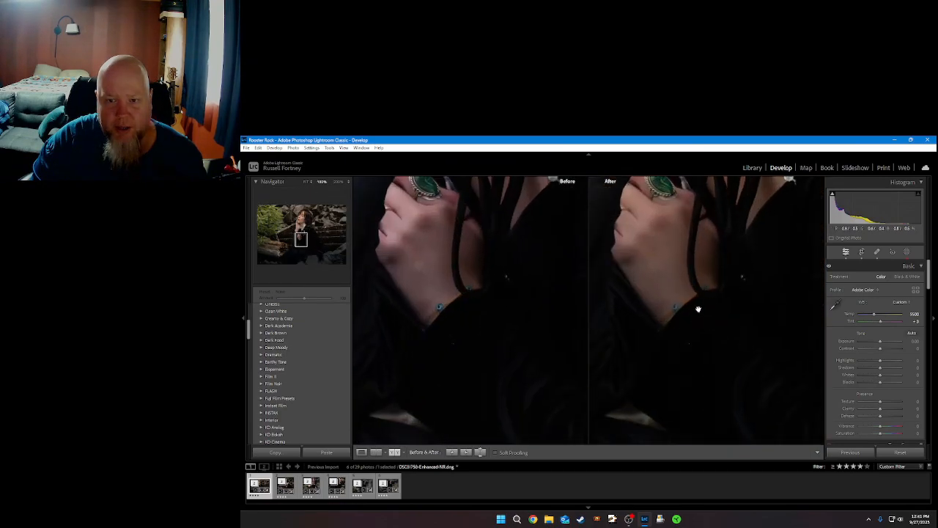
left_click(660, 294)
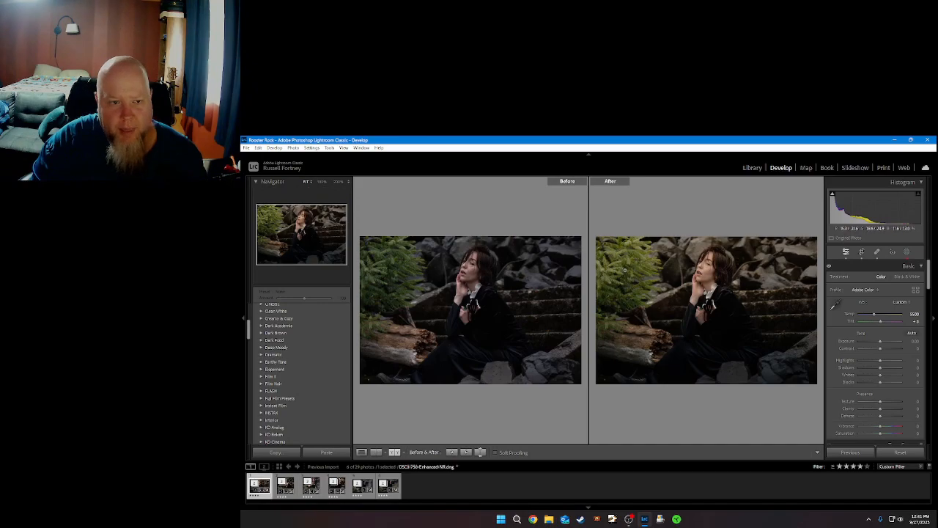
left_click(630, 267)
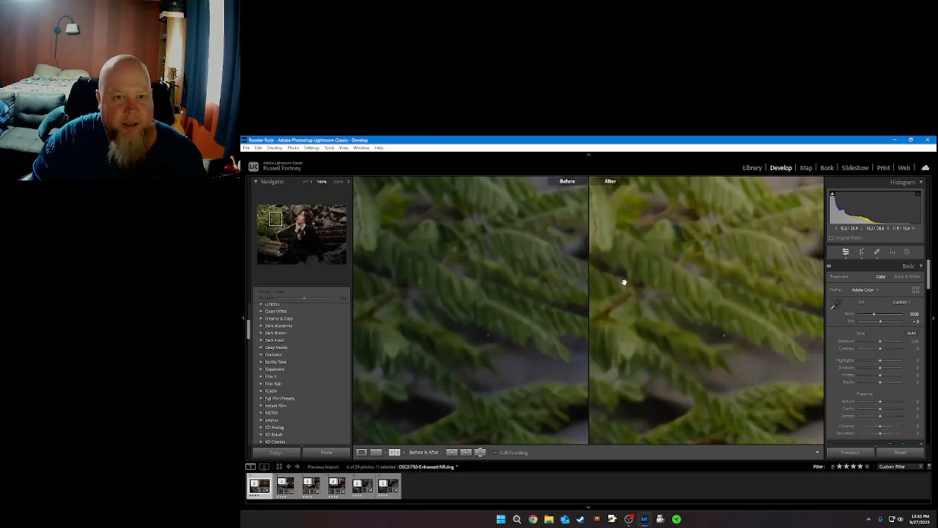
left_click(702, 318)
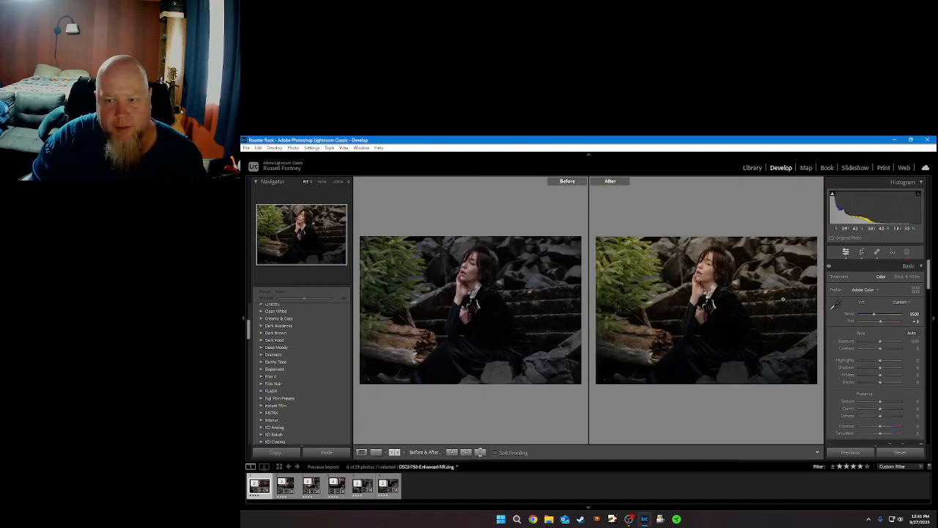
left_click(781, 289)
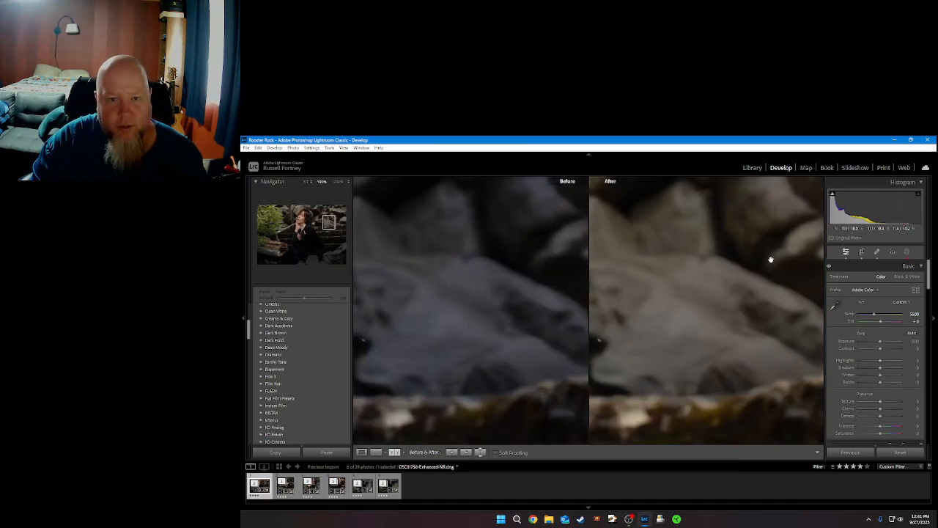
left_click(724, 321)
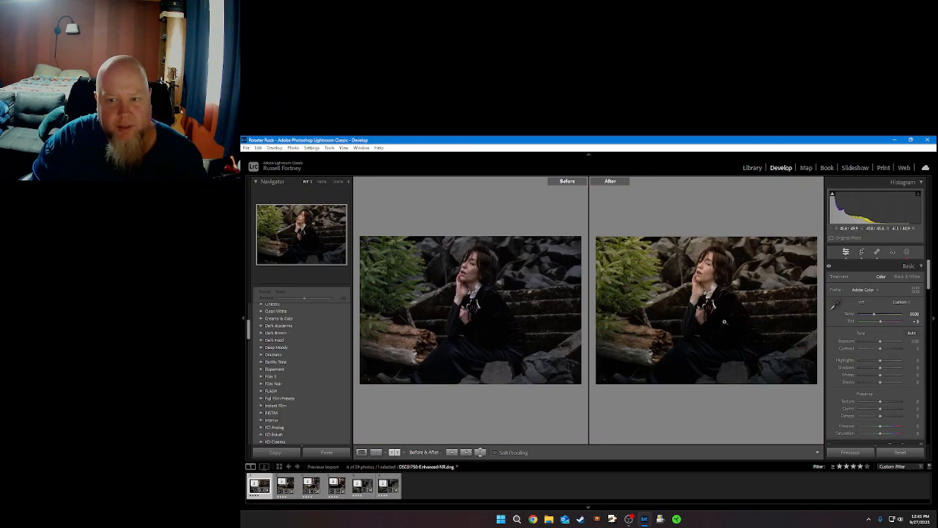
left_click(763, 367)
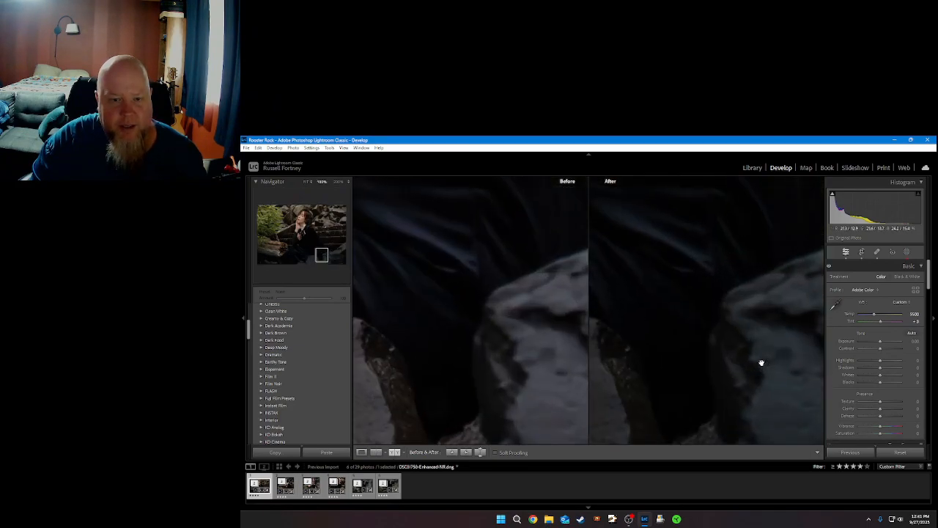
Close the before/after comparison and export the full evergreen photo with the Threads export preset
left_click(762, 363)
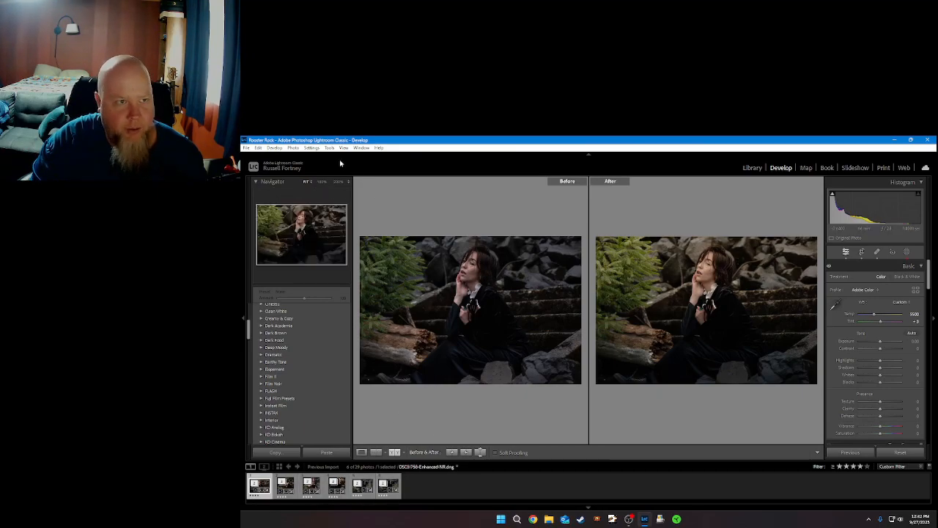
key("y")
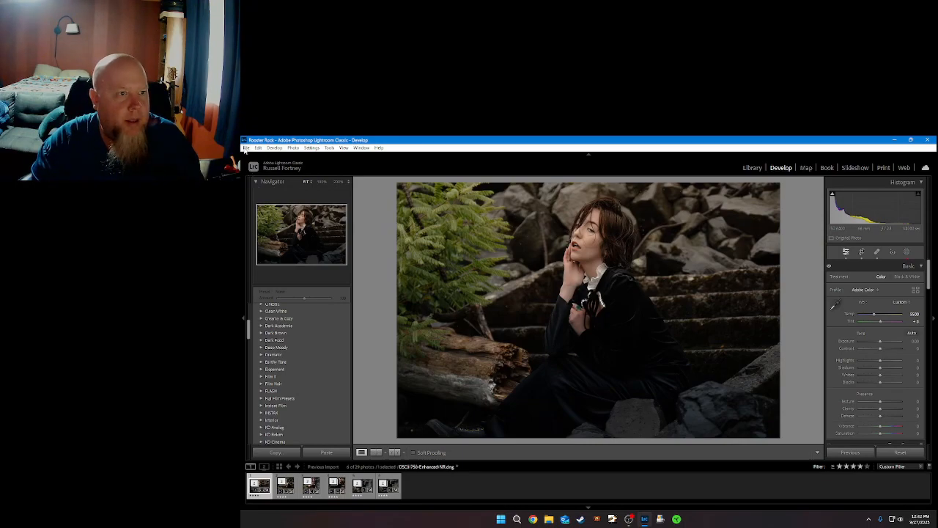
left_click(246, 147)
mouse_move(368, 264)
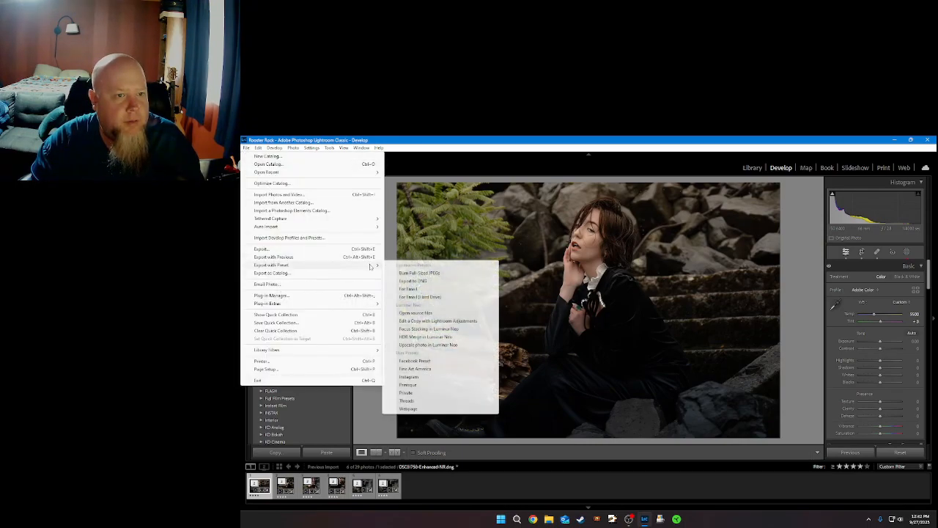
left_click(408, 401)
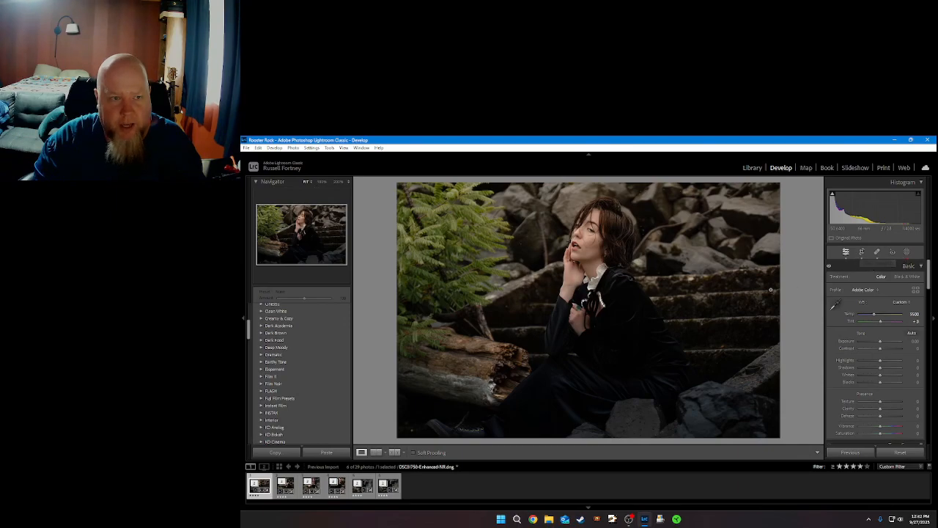
Crop the evergreen photo to a 1 x 1 square, enlarging and repositioning the frame around the woman, evergreen branches and log
left_click(861, 251)
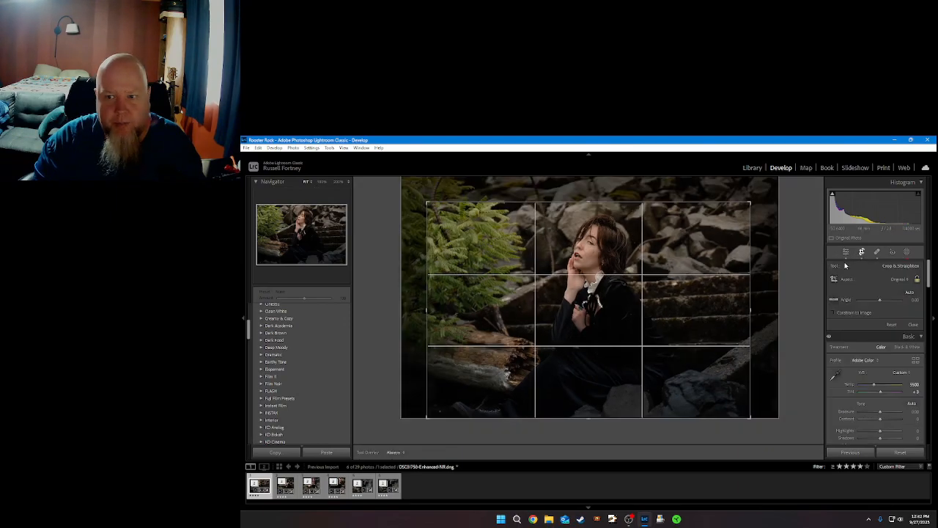
left_click(863, 277)
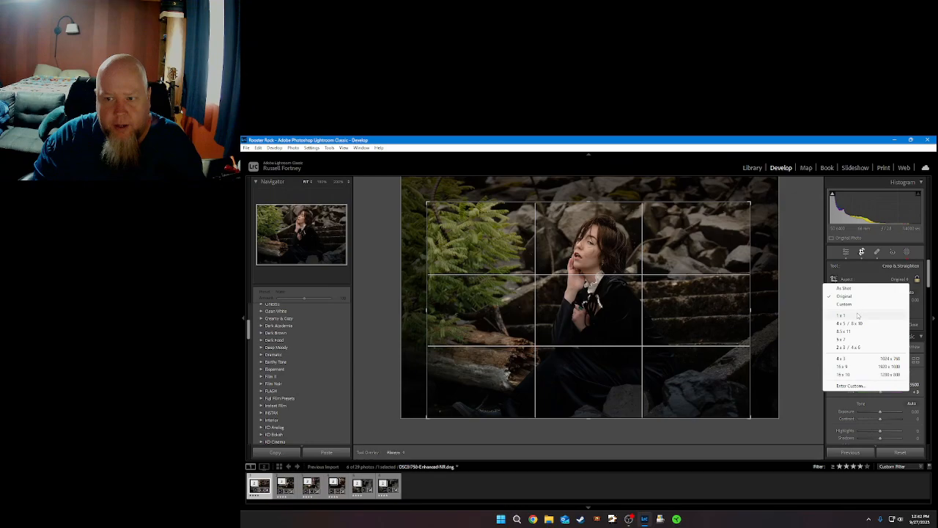
left_click(858, 315)
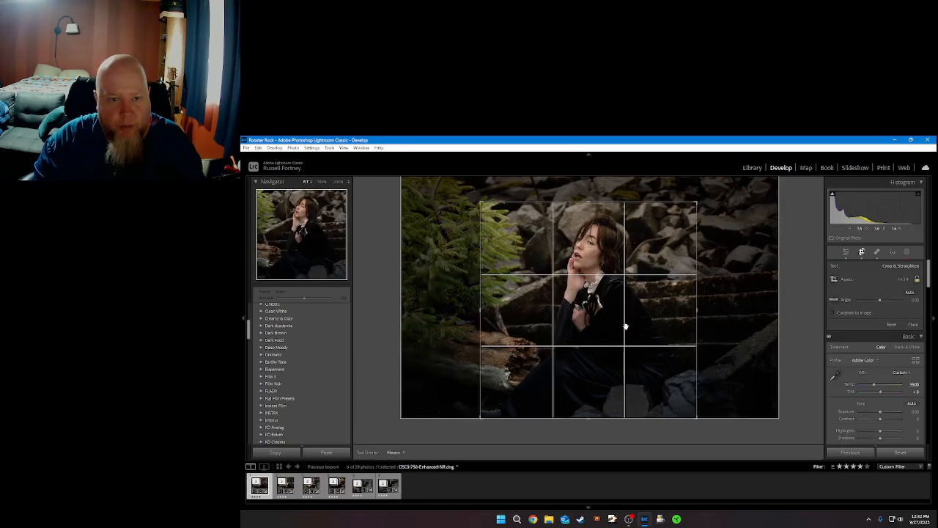
mouse_move(625, 326)
left_mouse_down()
mouse_move(614, 320)
mouse_move(622, 329)
left_mouse_up()
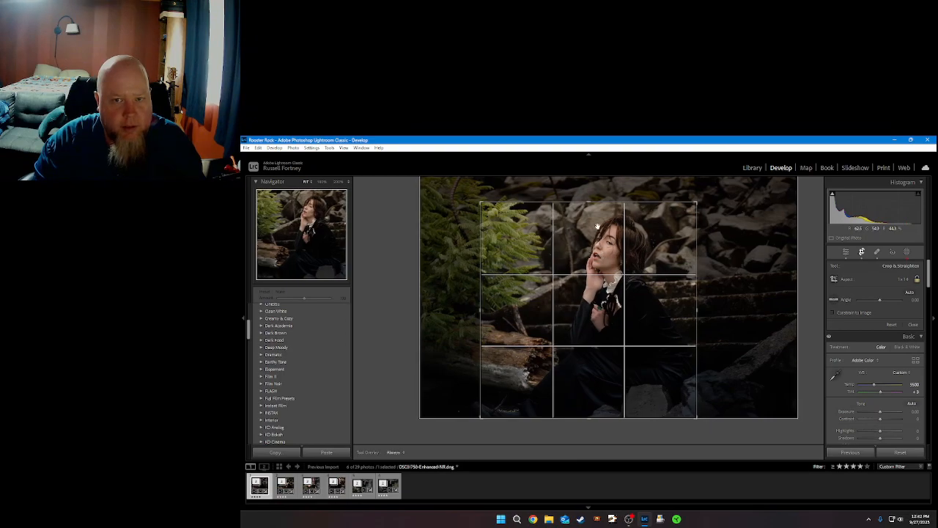
left_click_drag(589, 197, 589, 195)
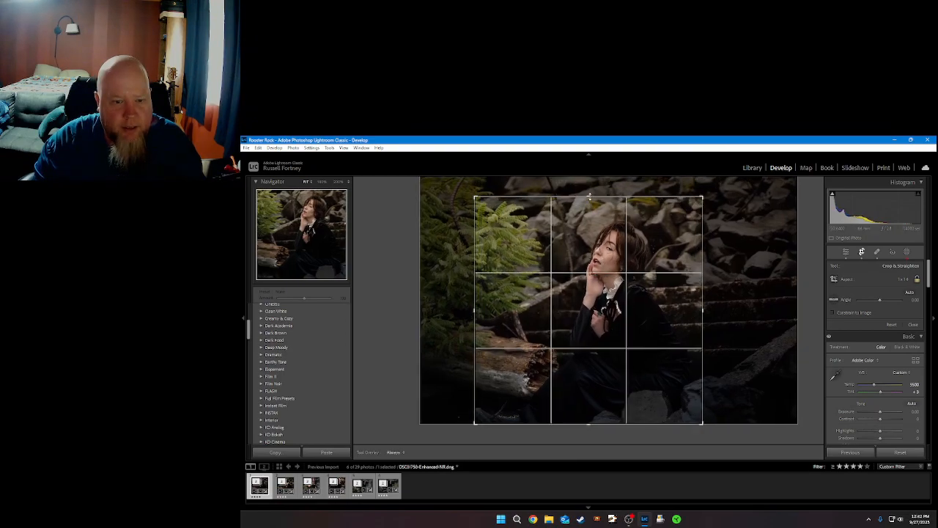
left_click_drag(576, 285, 580, 297)
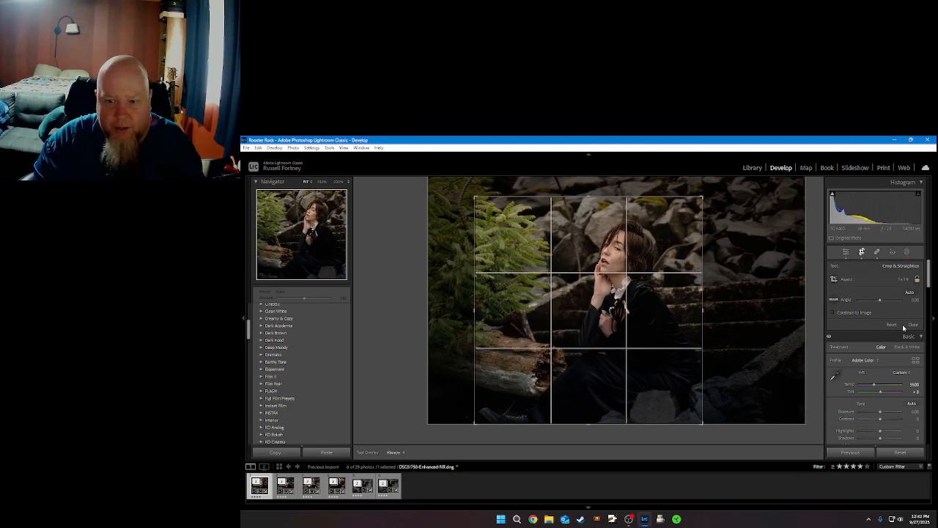
left_click_drag(591, 198, 591, 193)
left_click_drag(636, 303, 634, 303)
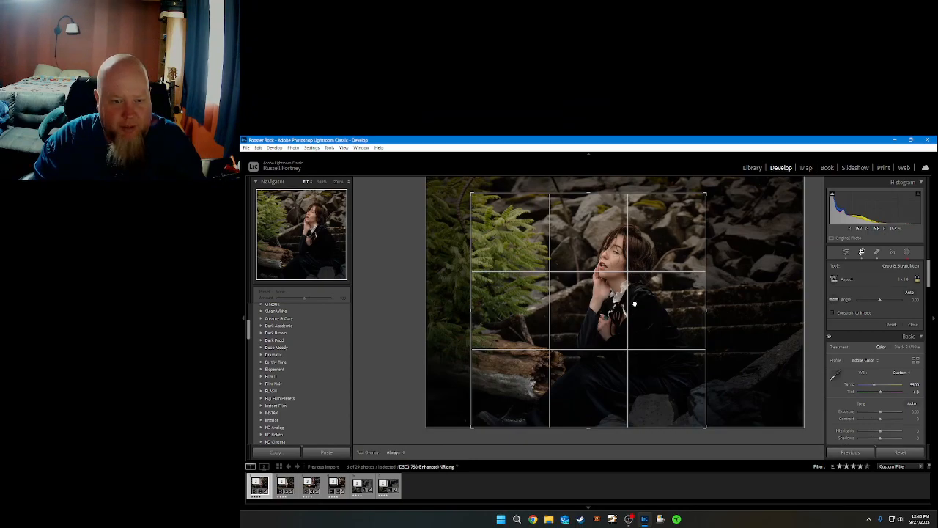
left_click_drag(634, 303, 634, 304)
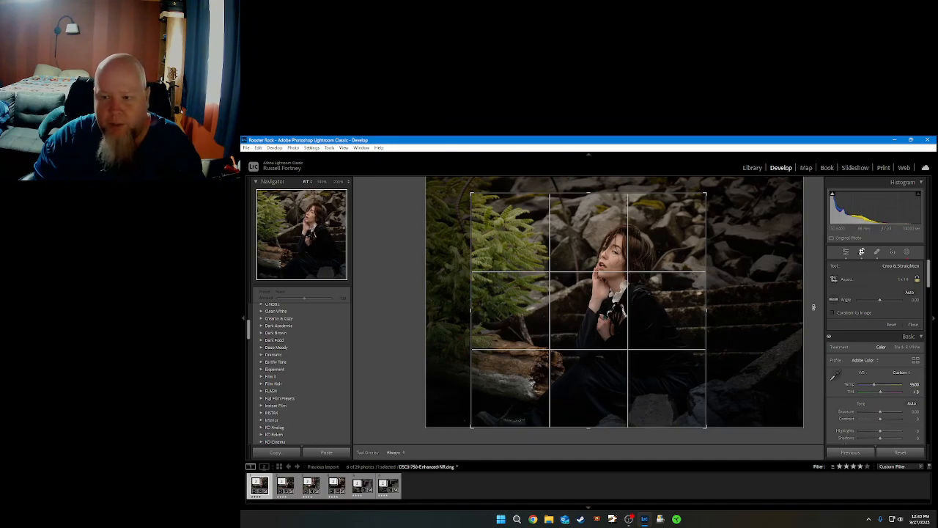
left_click(912, 324)
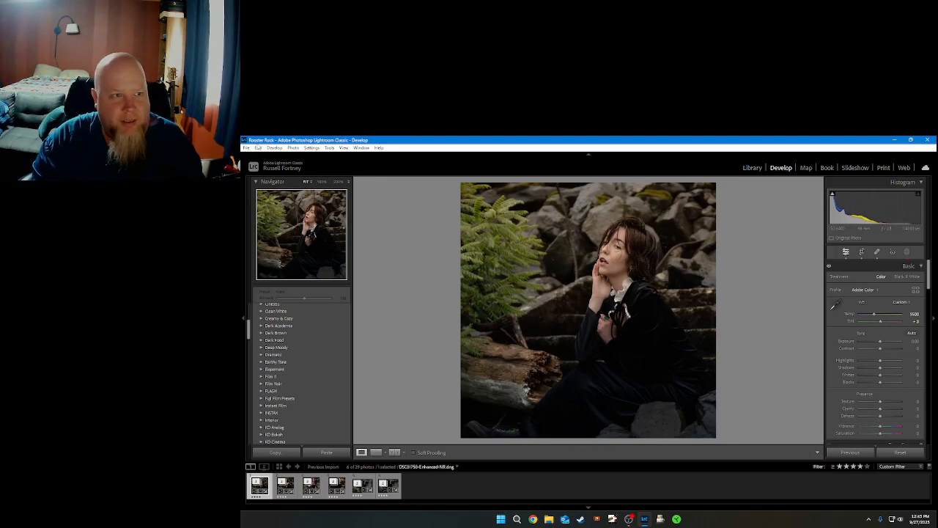
Export the square-cropped evergreen photo with the Instagram export preset
left_click(248, 148)
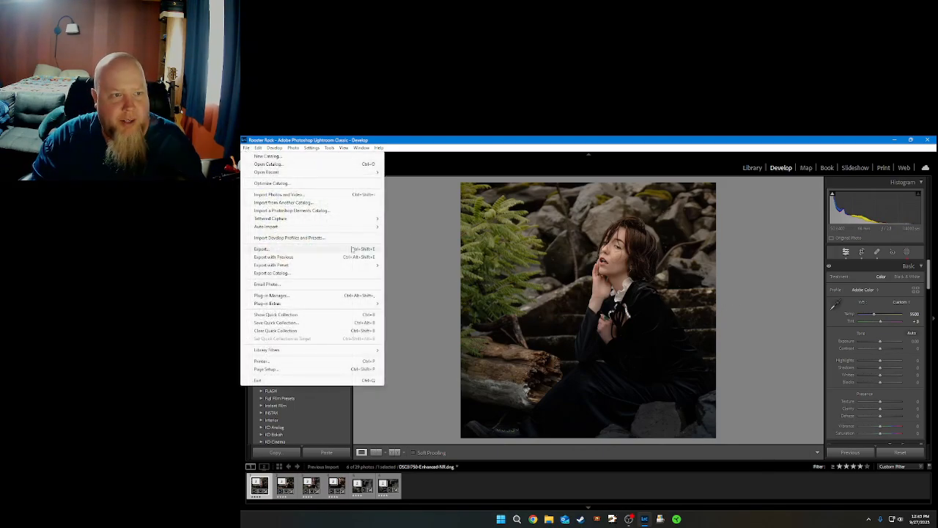
mouse_move(360, 267)
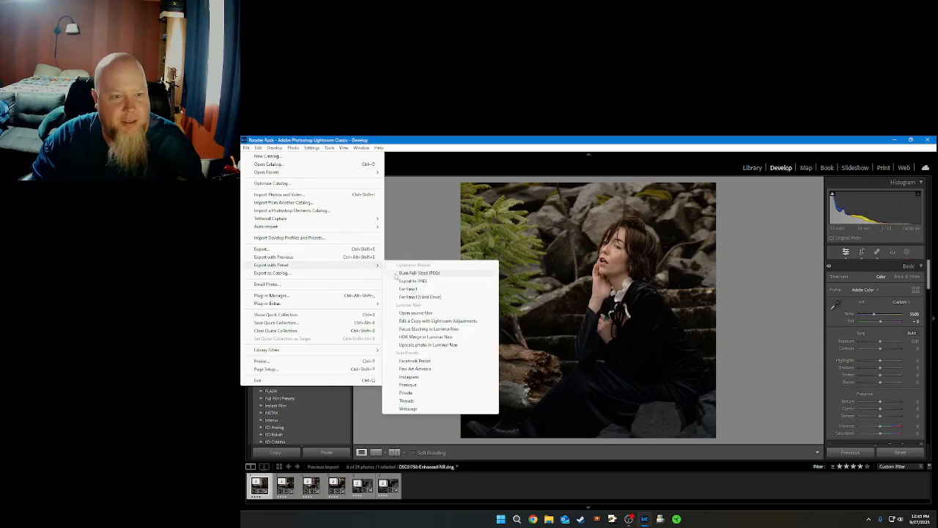
left_click(420, 378)
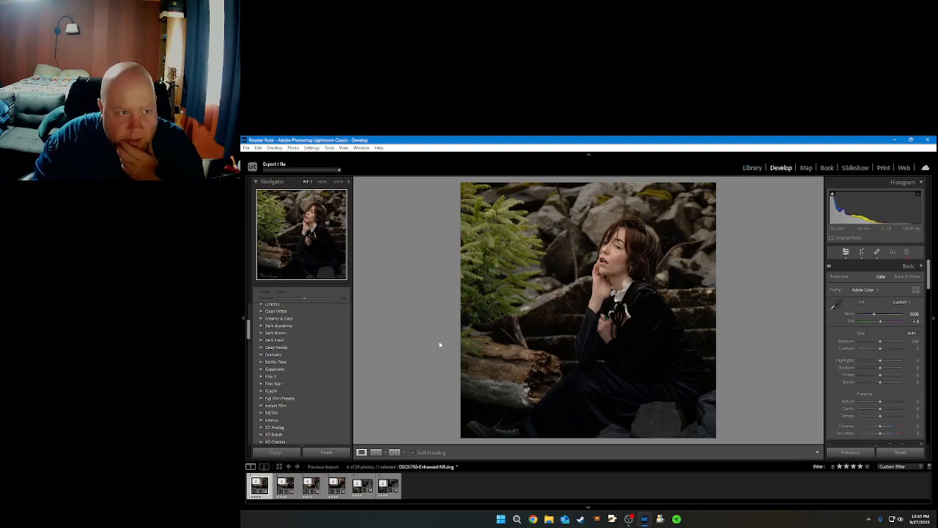
Compare the two unedited photos of the woman holding her face, one pensive and one laughing, and rate both three stars
left_click(356, 490)
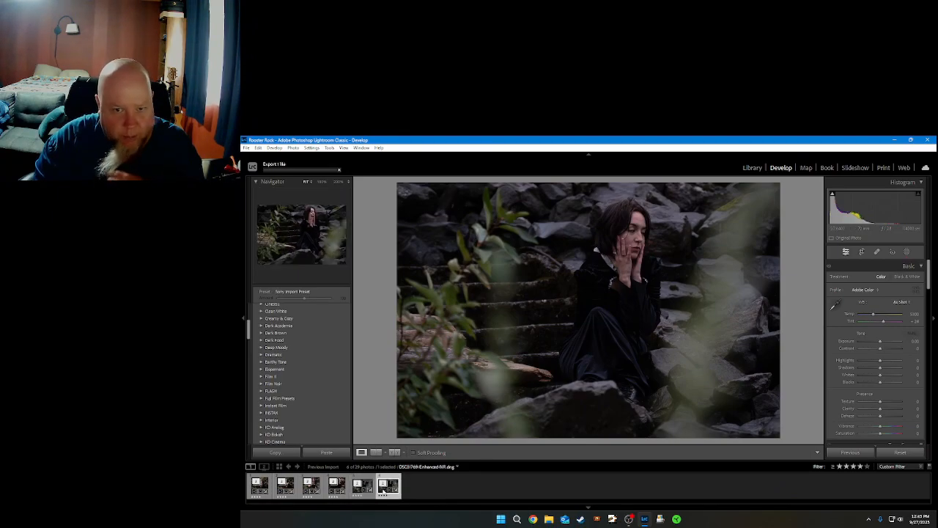
left_click(358, 489)
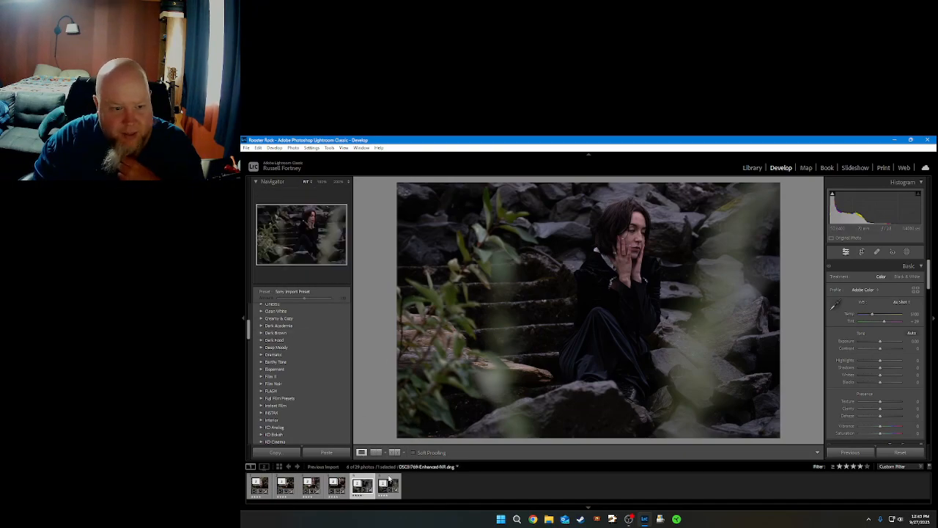
left_click(386, 489)
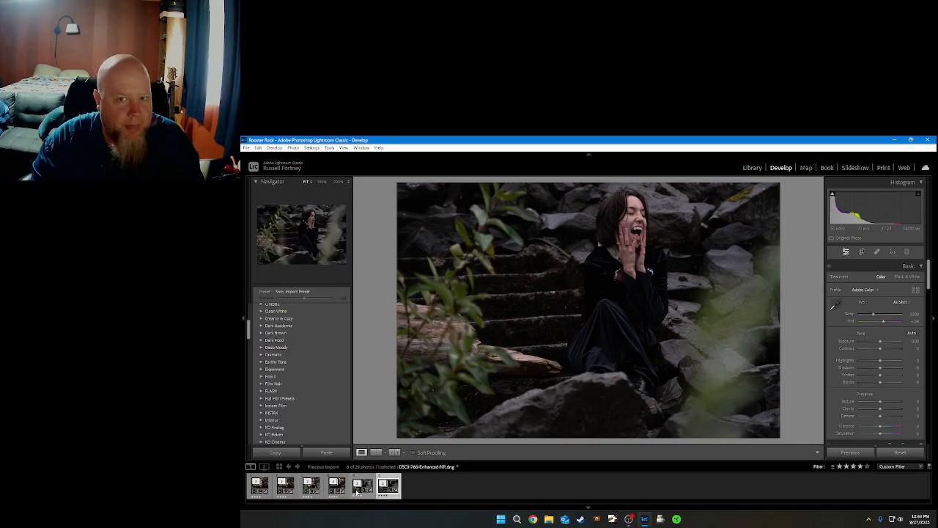
left_click(358, 488)
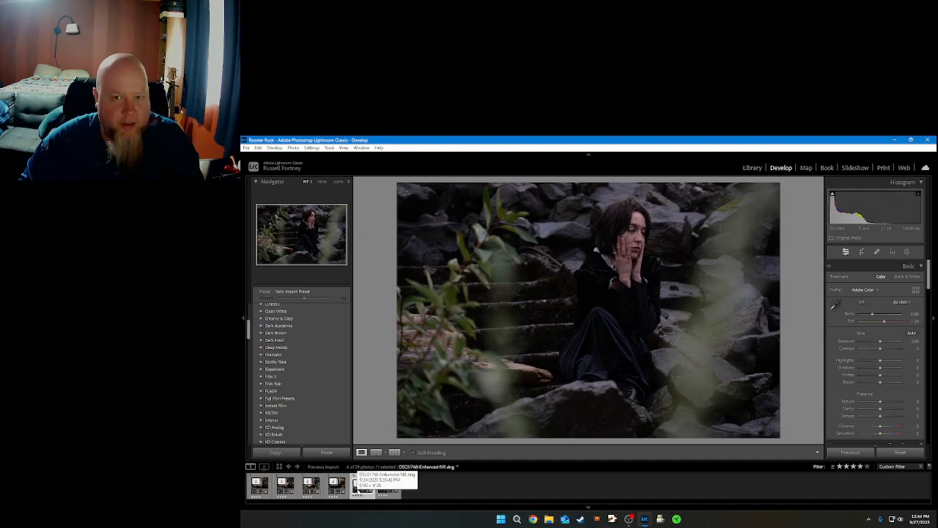
left_click(357, 488)
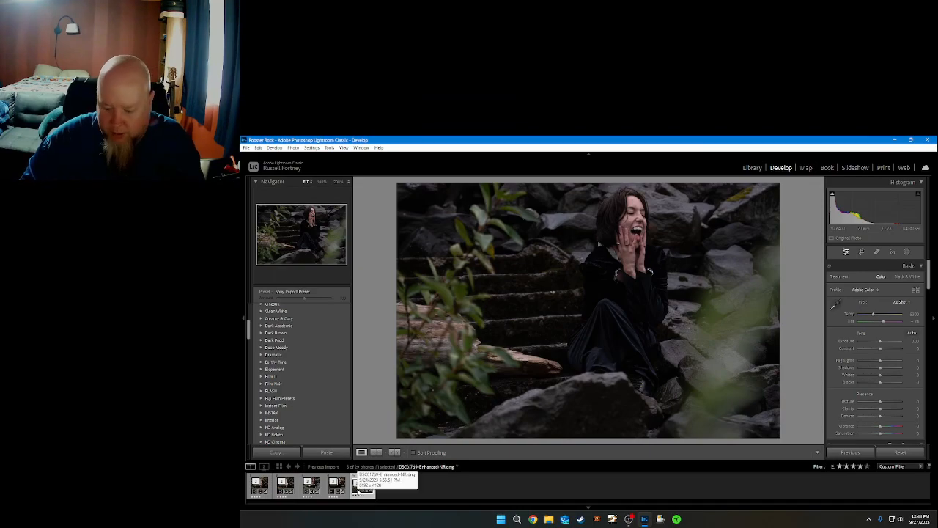
key("3")
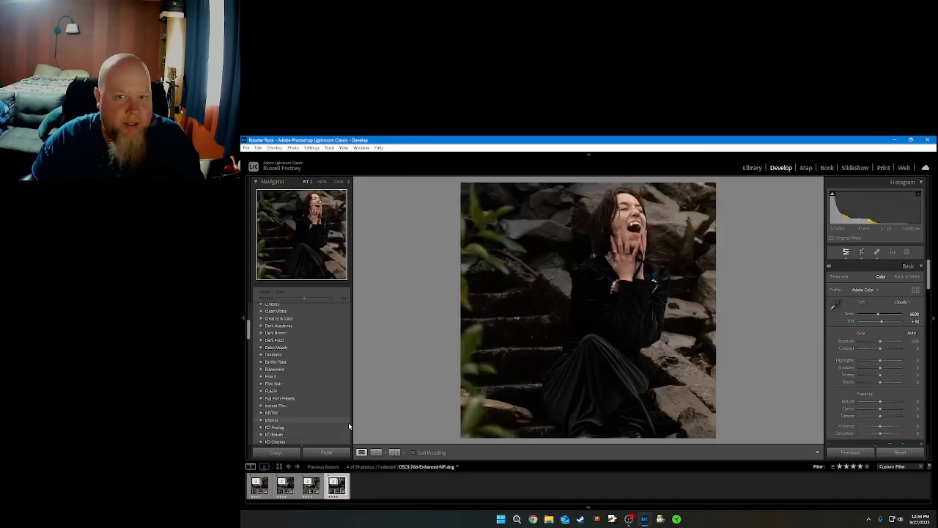
Lower the rating filter to three stars and higher, and select the square-cropped evergreen photo
left_click(853, 466)
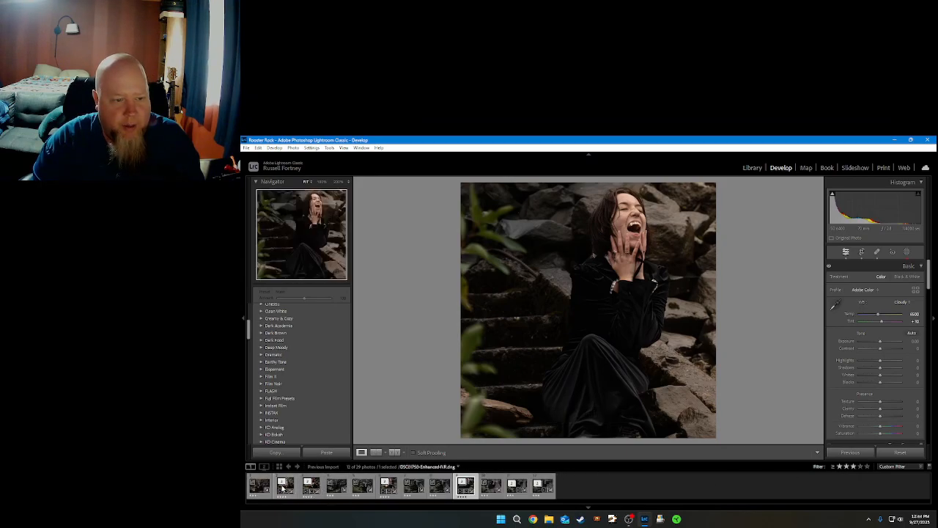
left_click(289, 487)
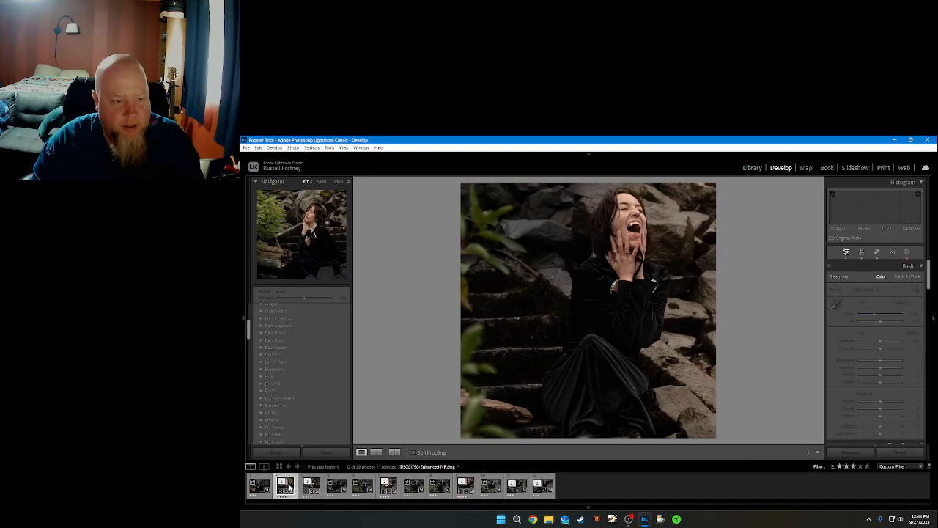